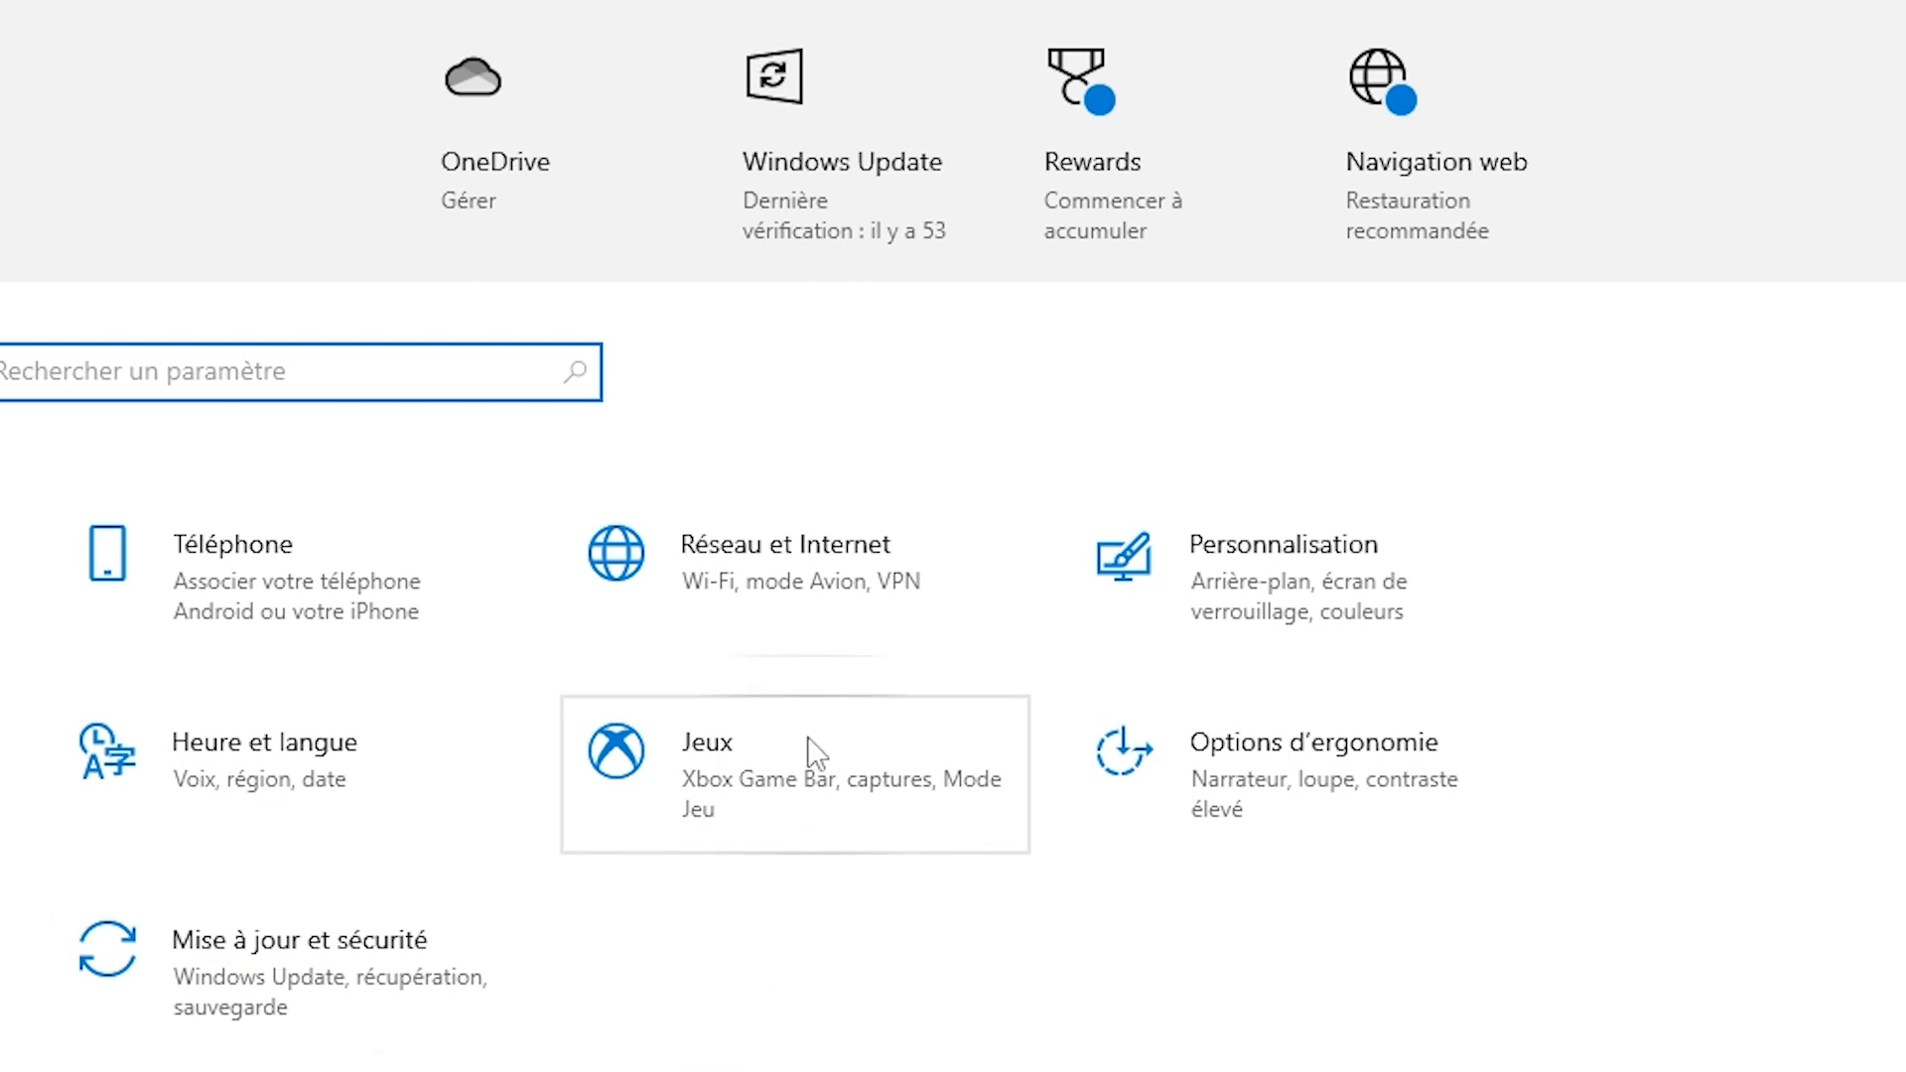
# Check for available Windows updates in the Windows Update settings.
pyautogui.click(782, 103)
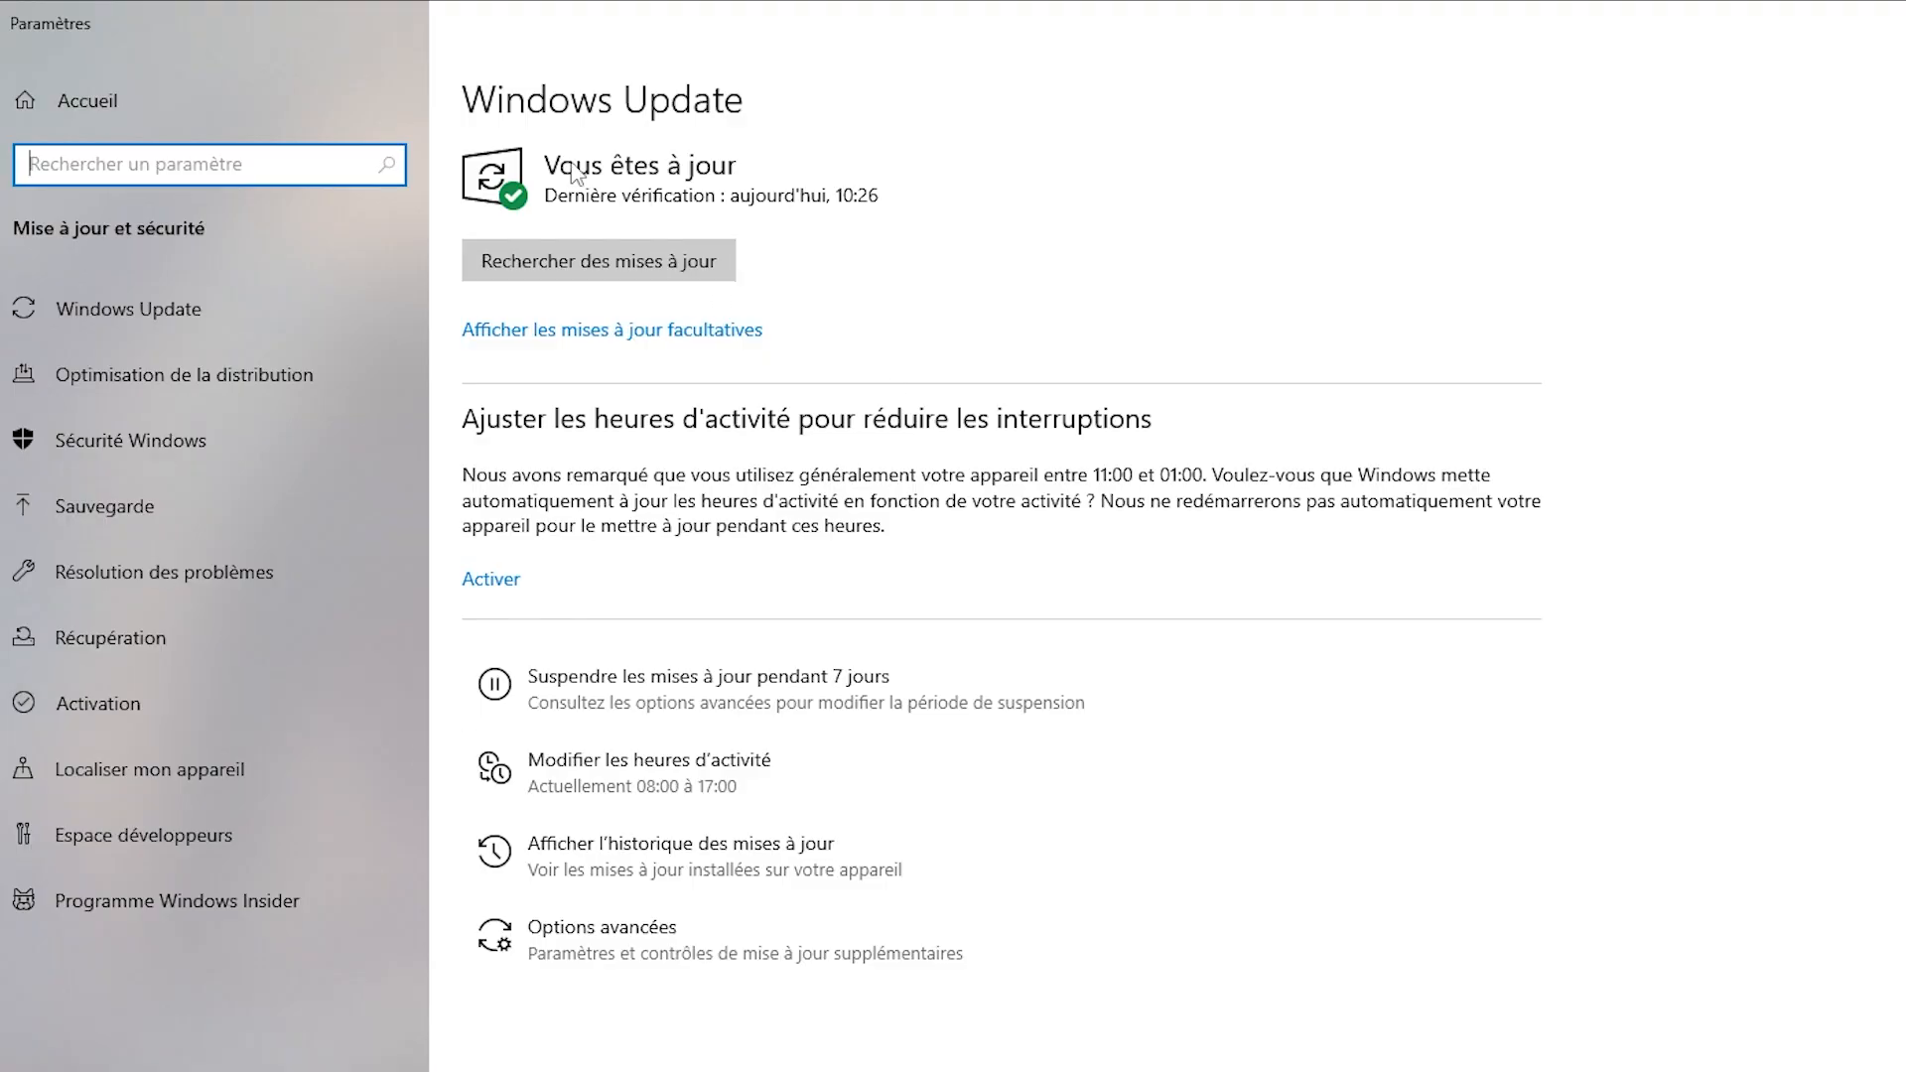
pyautogui.click(663, 250)
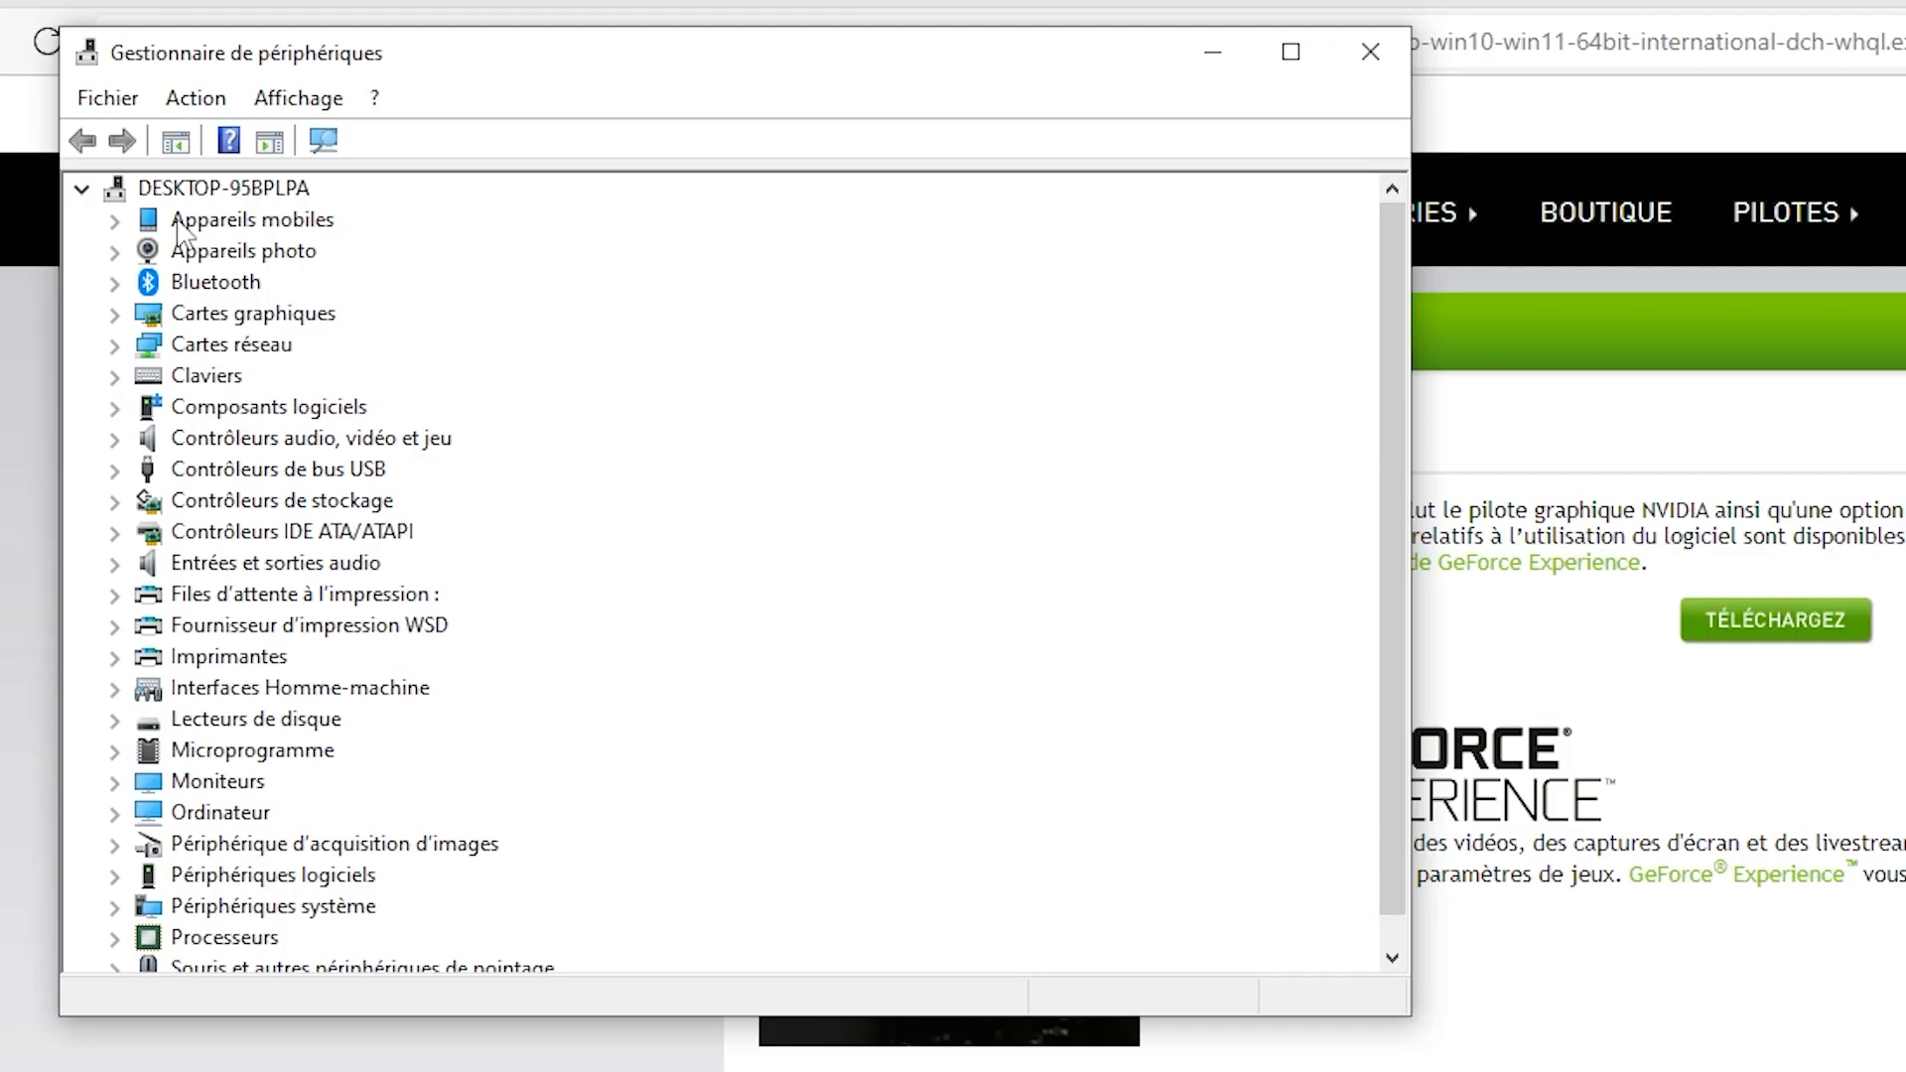
# Expand the graphics cards category (Cartes graphiques) in the device list to identify the installed card model.
pyautogui.click(115, 313)
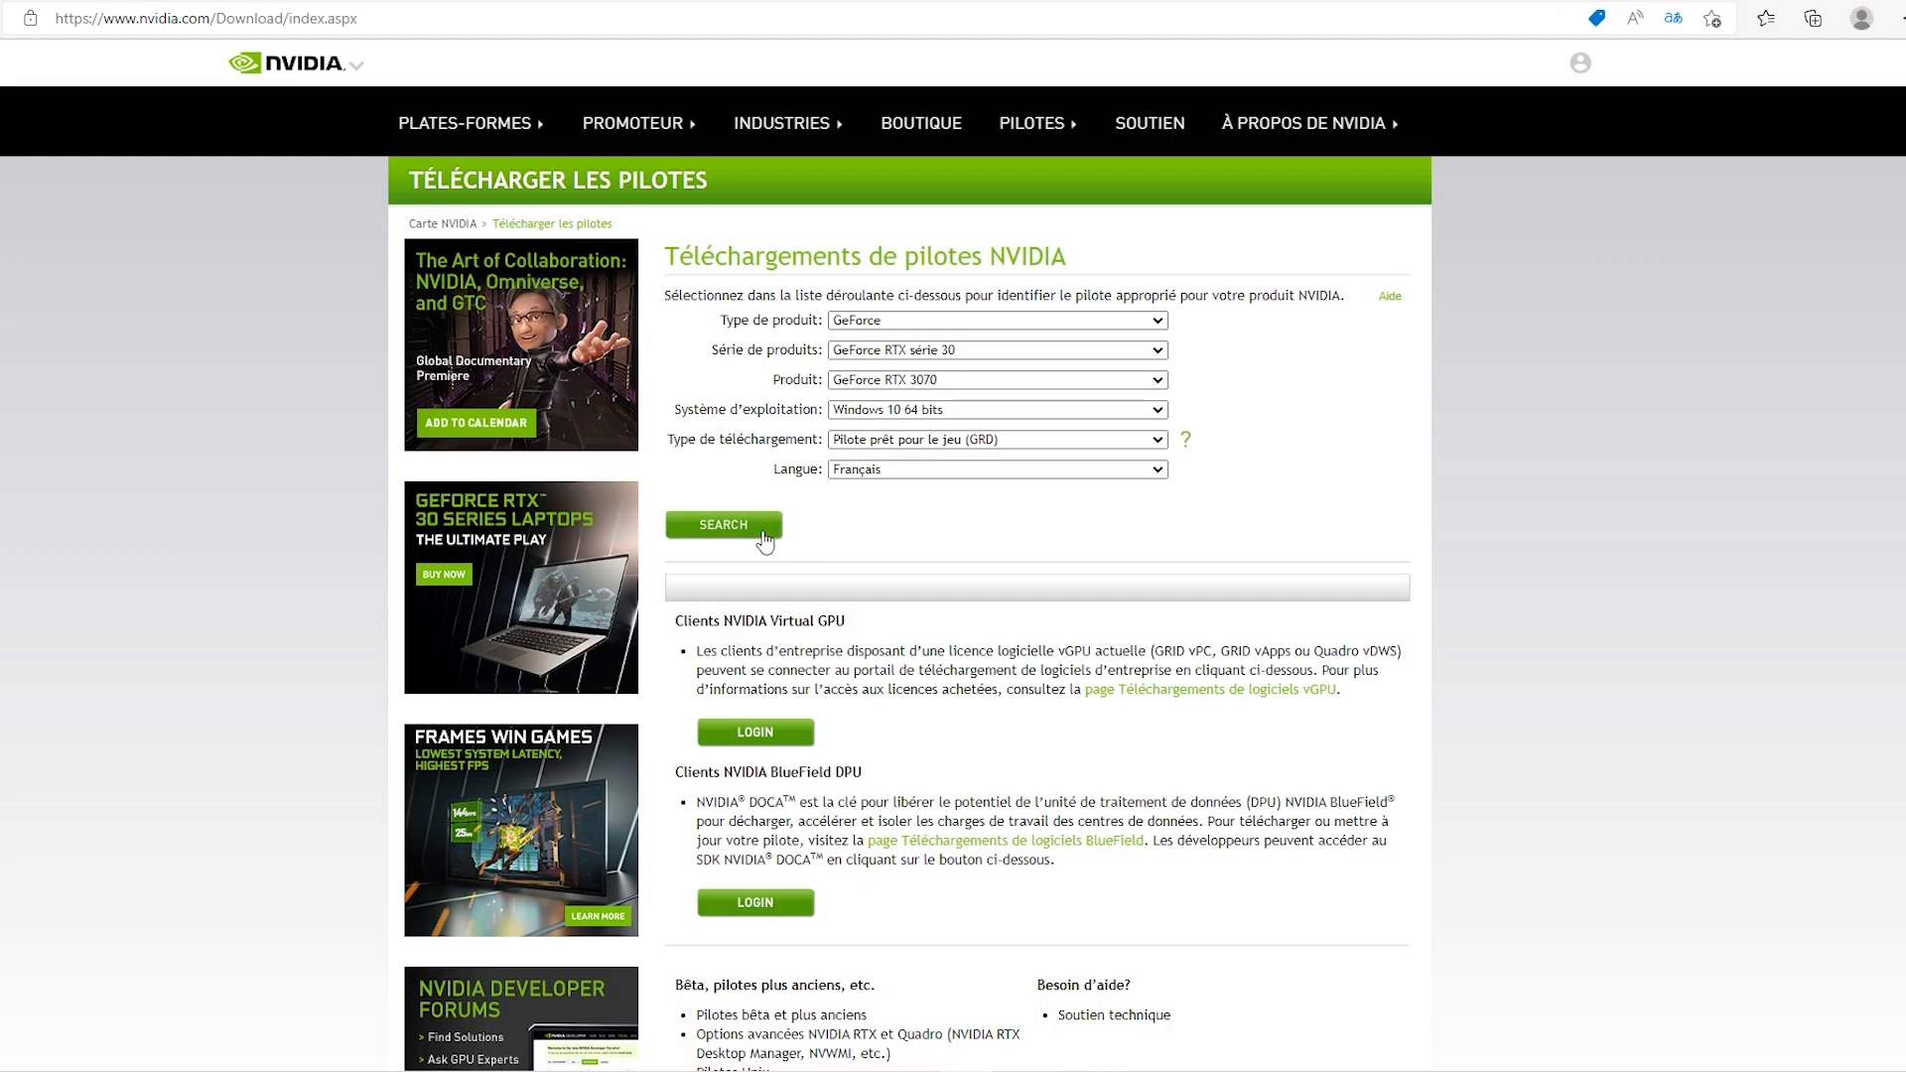
pyautogui.click(763, 534)
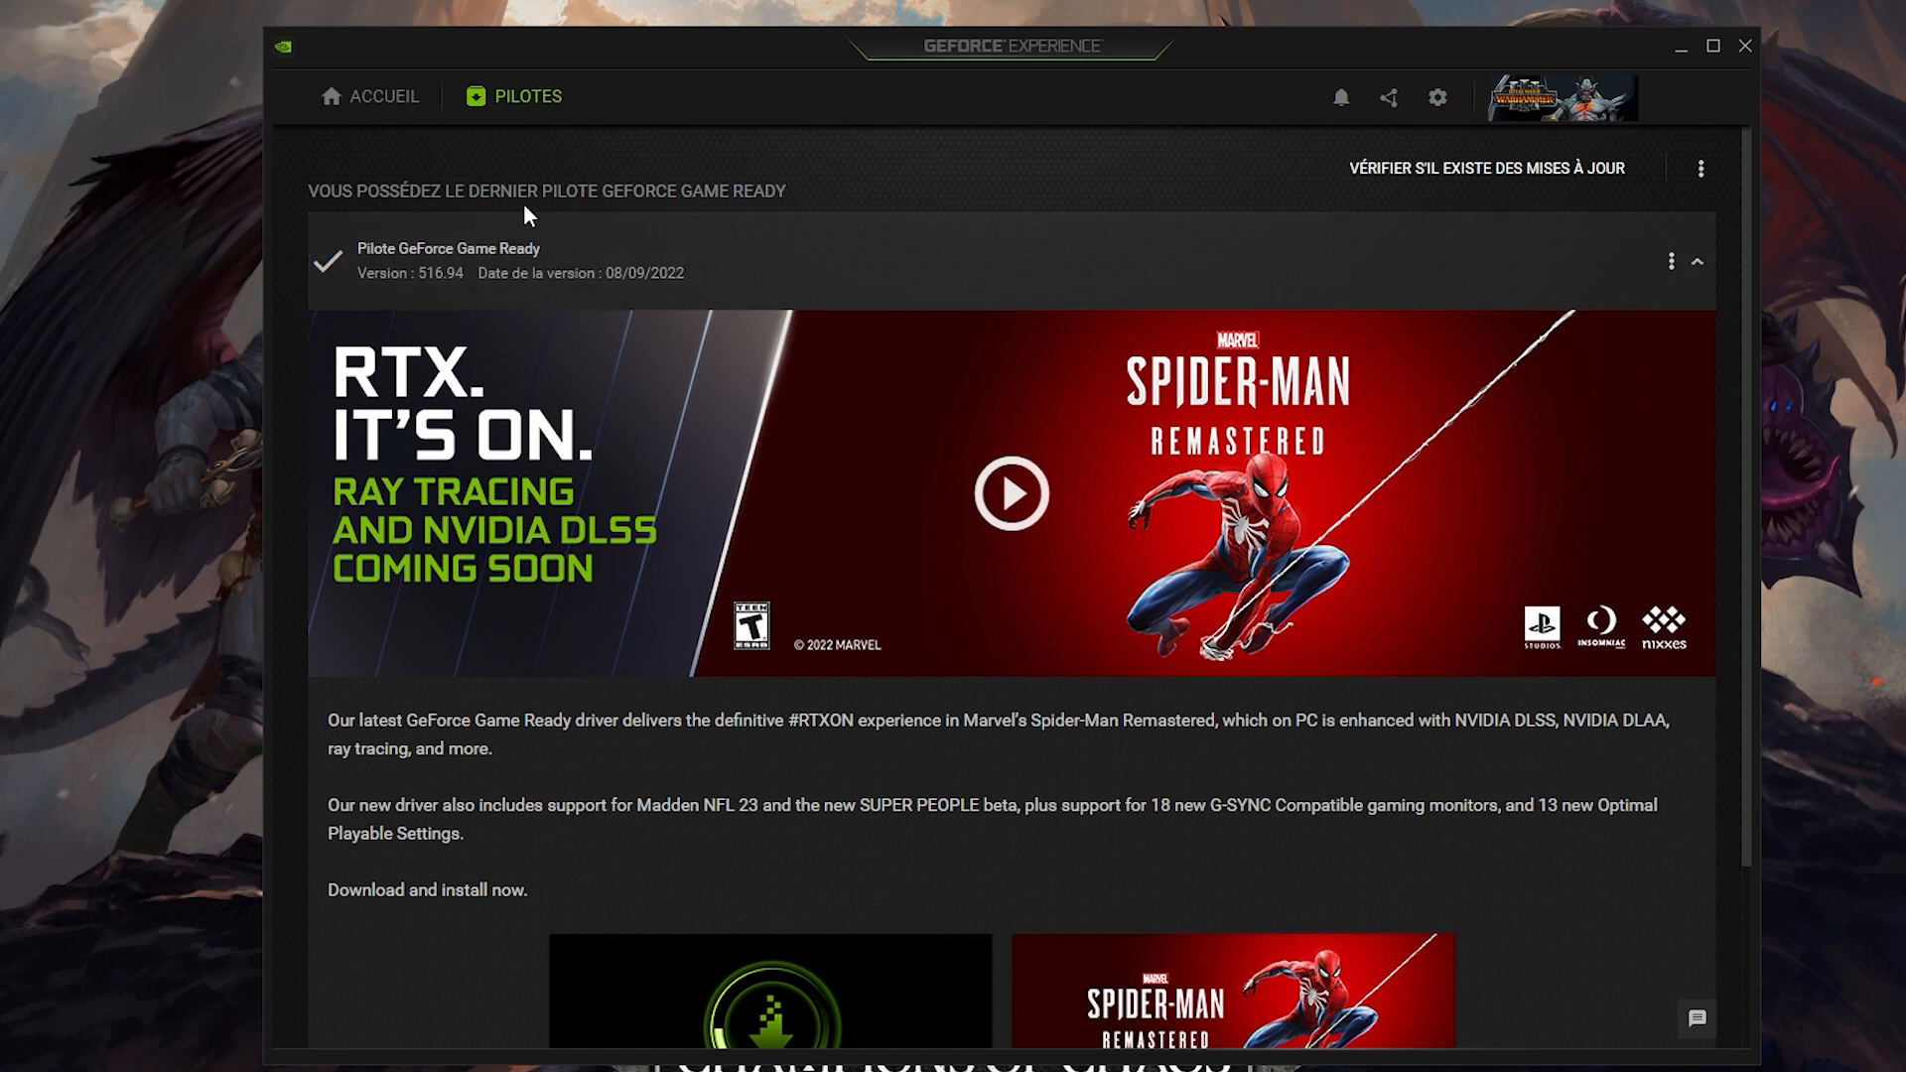
# Check for a newer Game Ready driver in GeForce Experience and dismiss the resulting notification.
pyautogui.click(1472, 171)
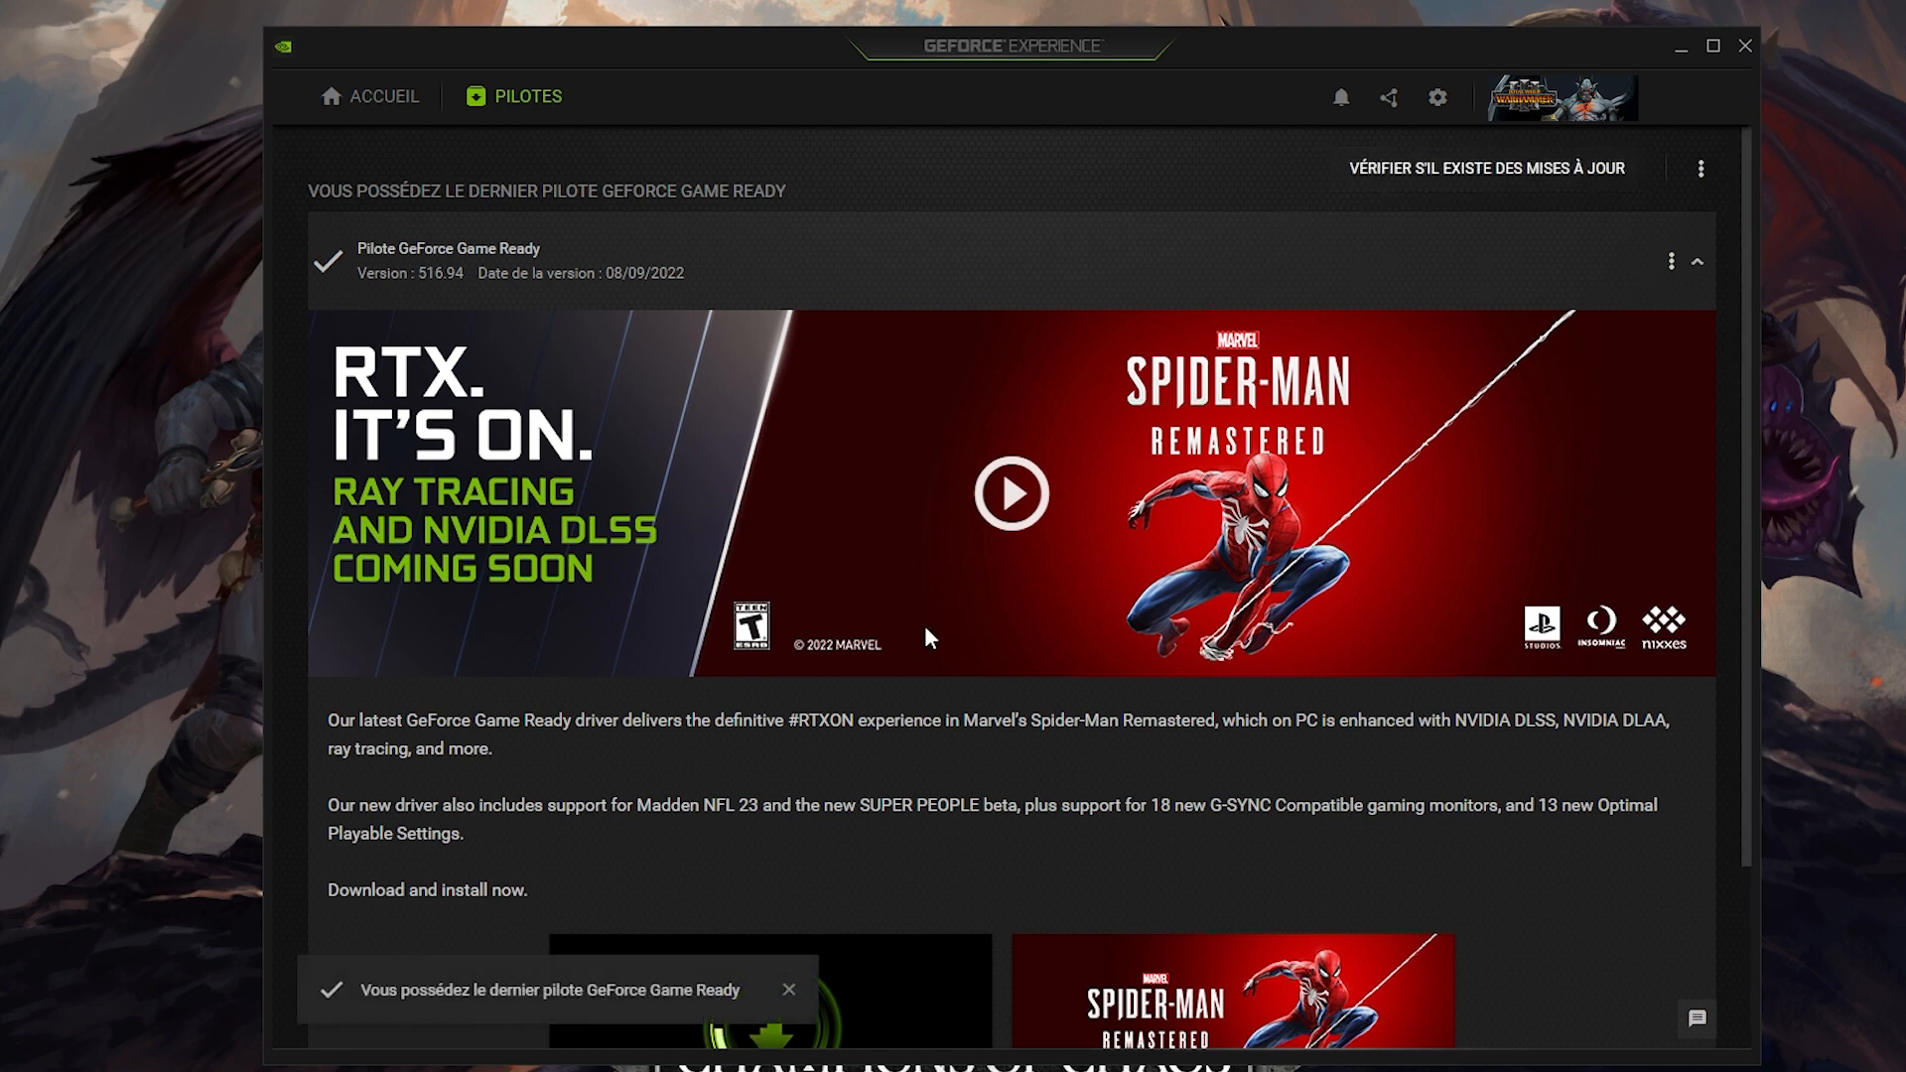
pyautogui.click(790, 990)
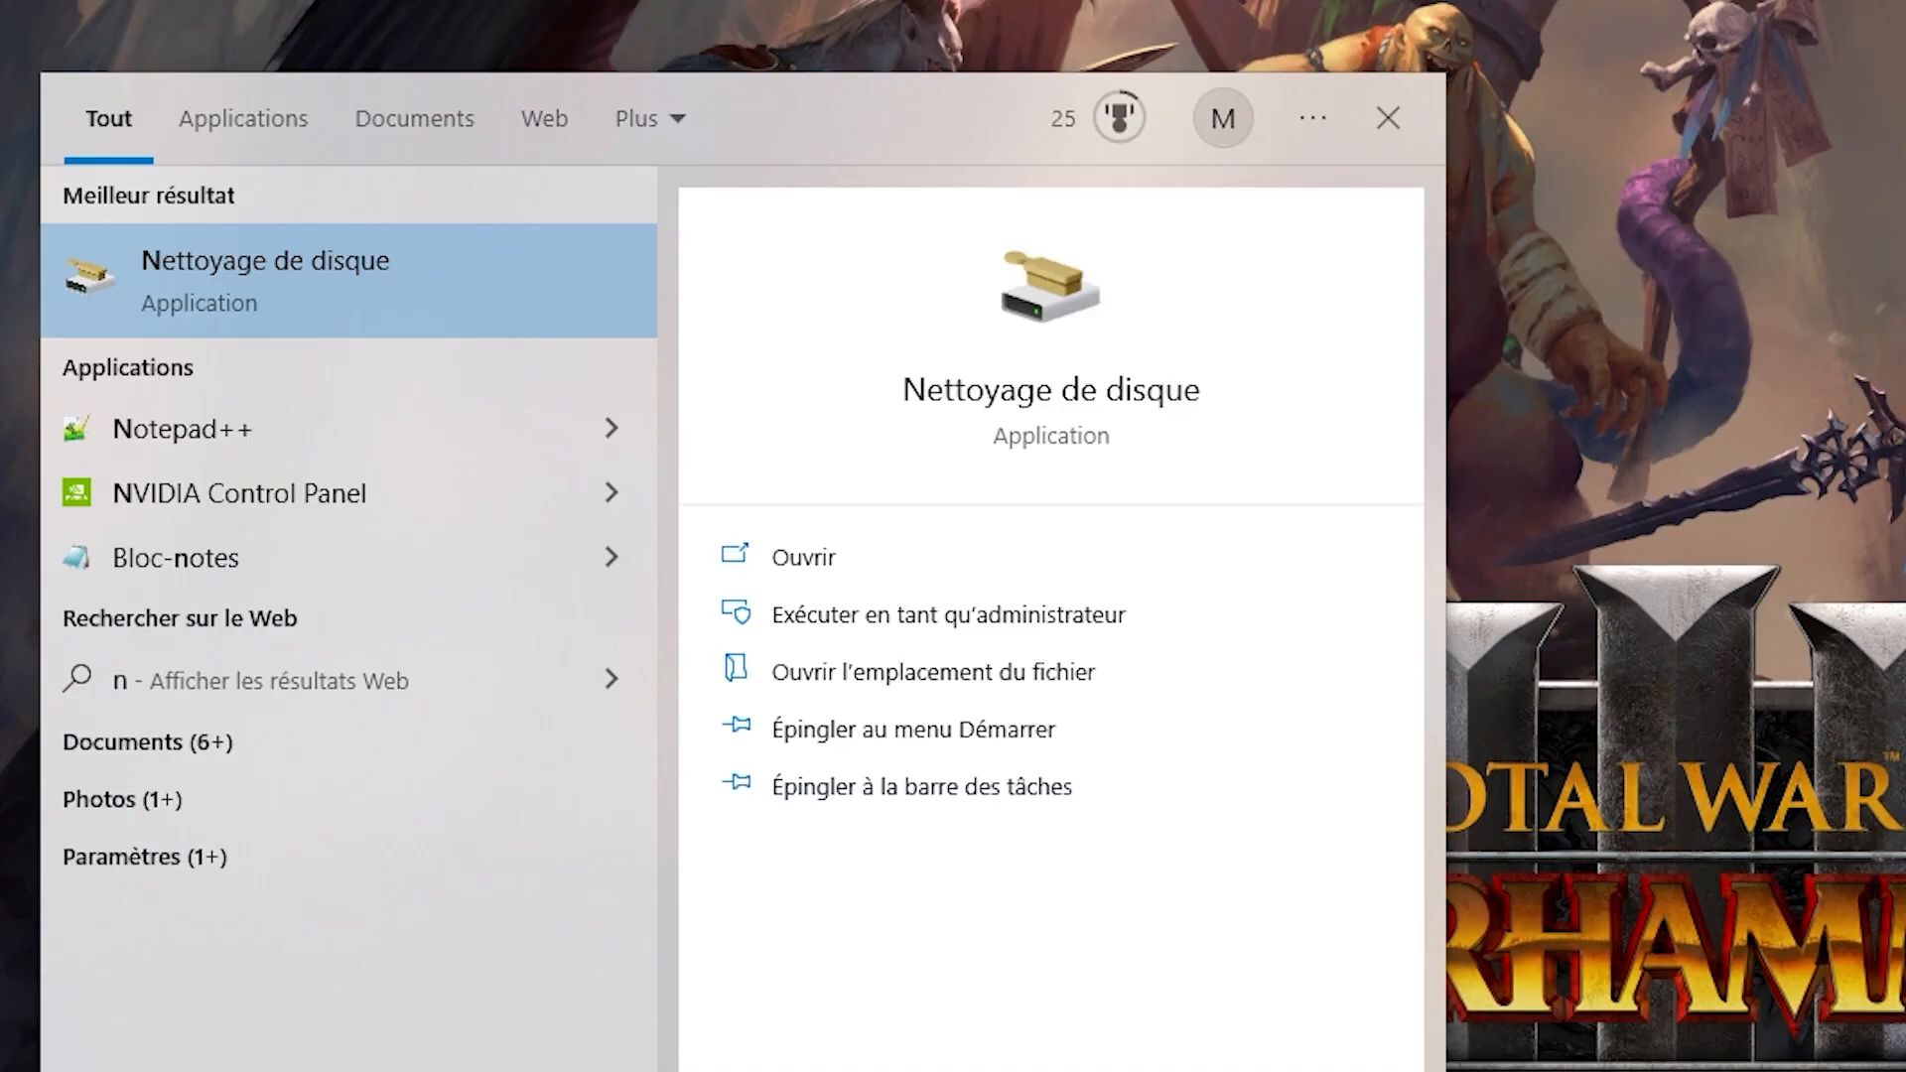
# Search for Nettoyage de disque, run it as administrator and start the analysis of drive C:.
pyautogui.write('e')
pyautogui.rightClick(312, 267)
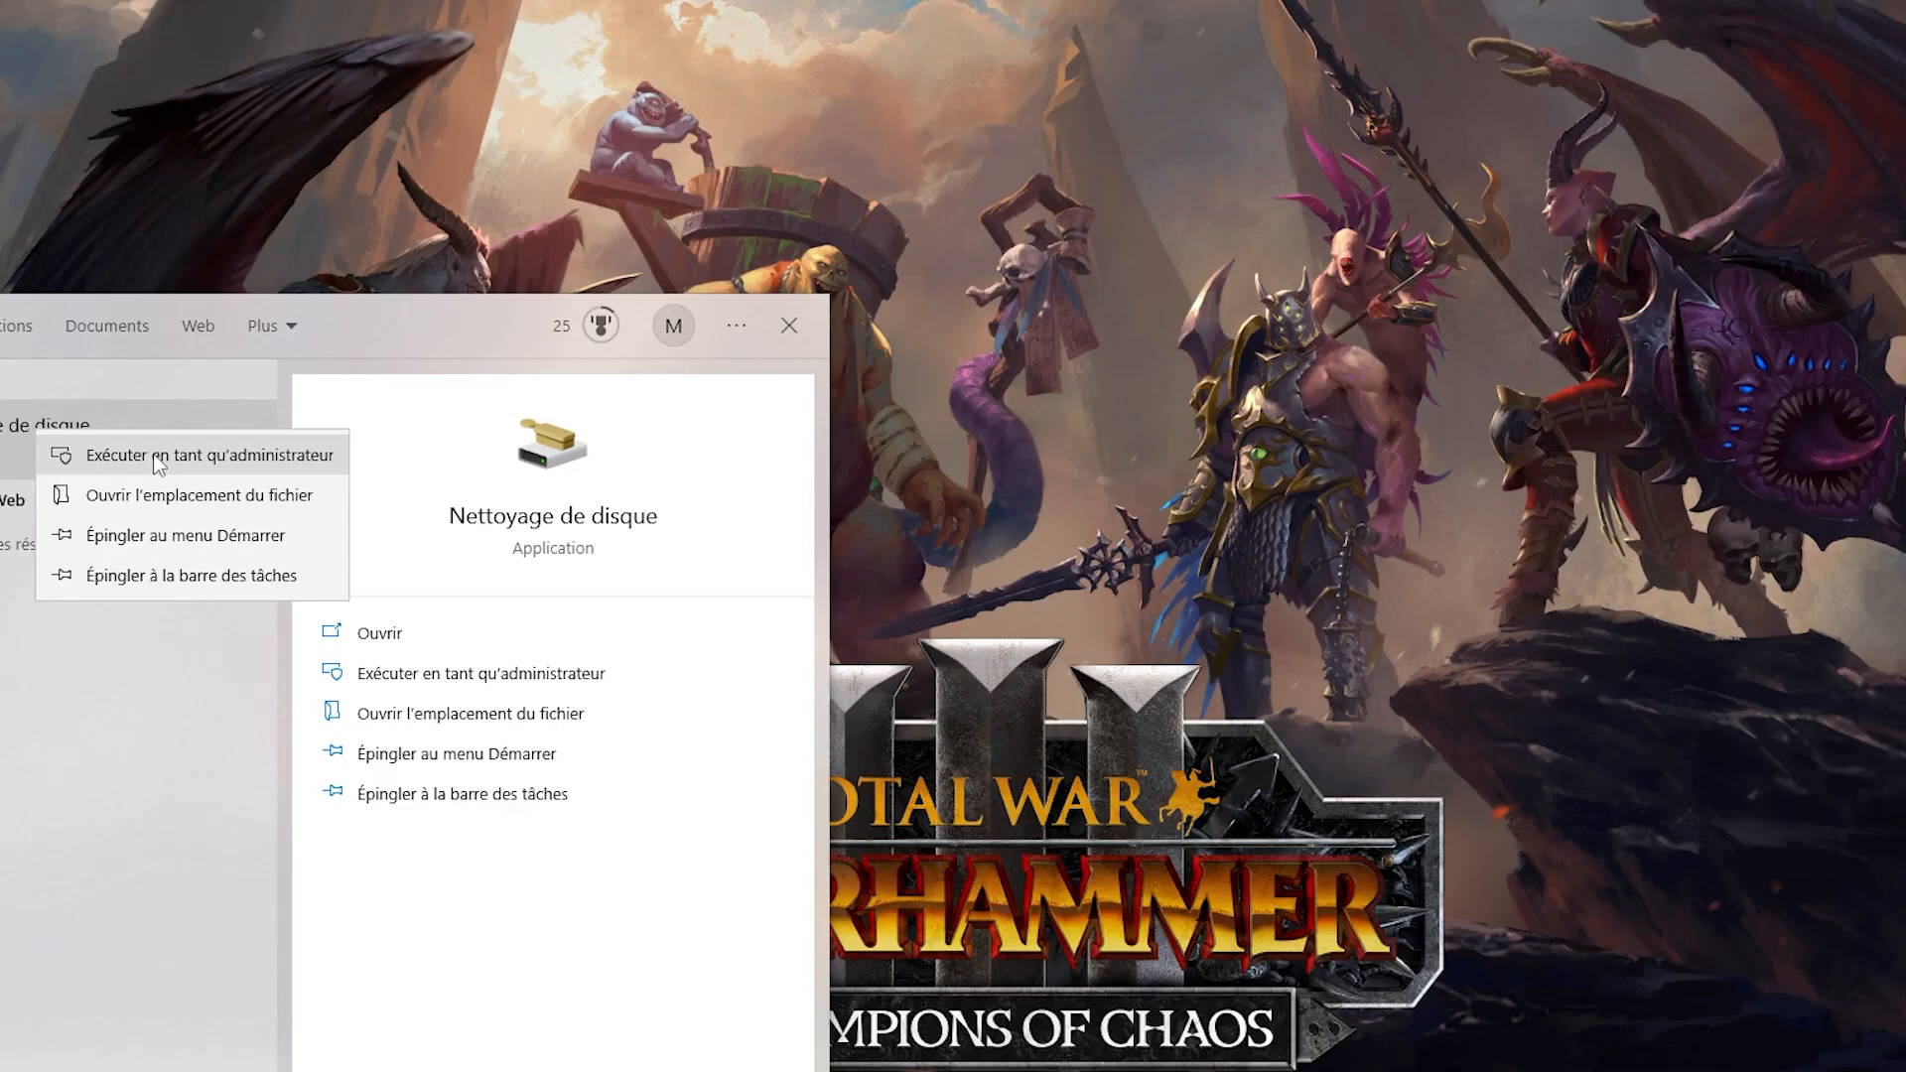
pyautogui.click(483, 303)
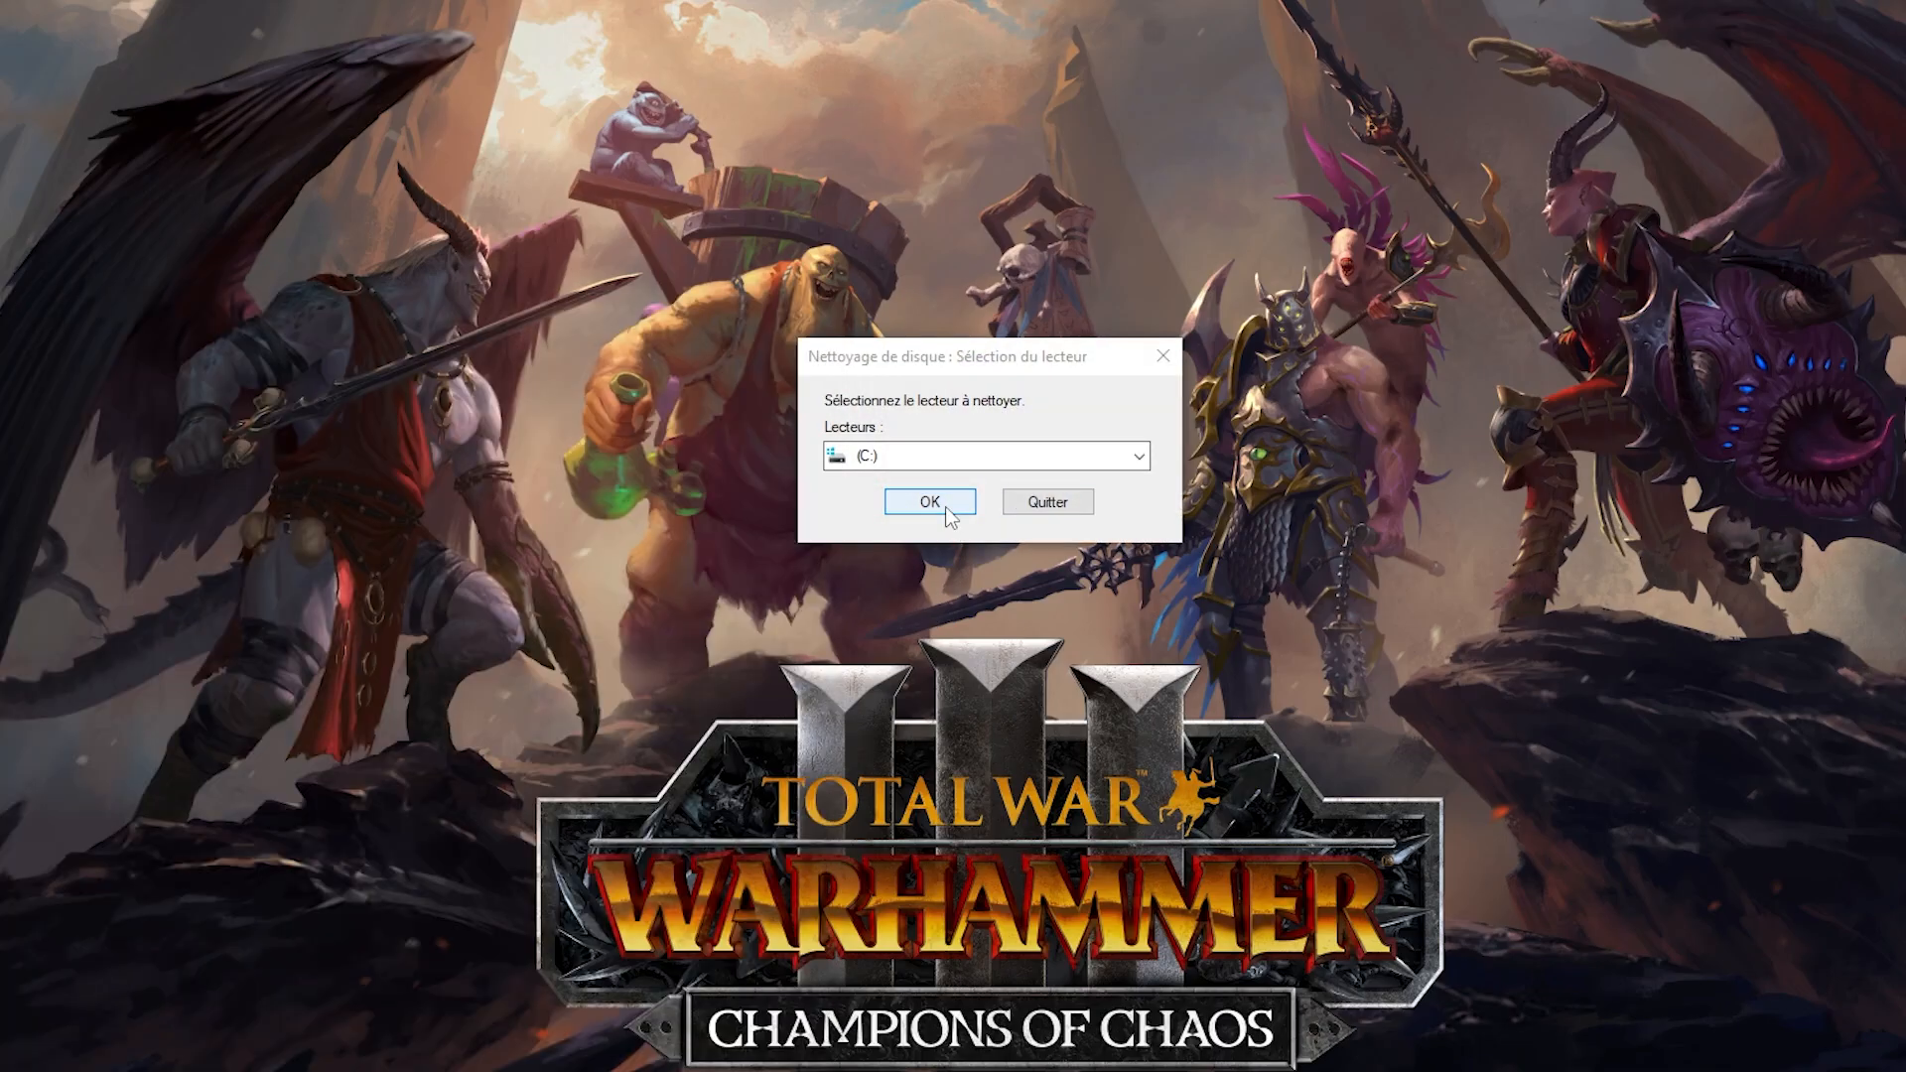
pyautogui.click(945, 506)
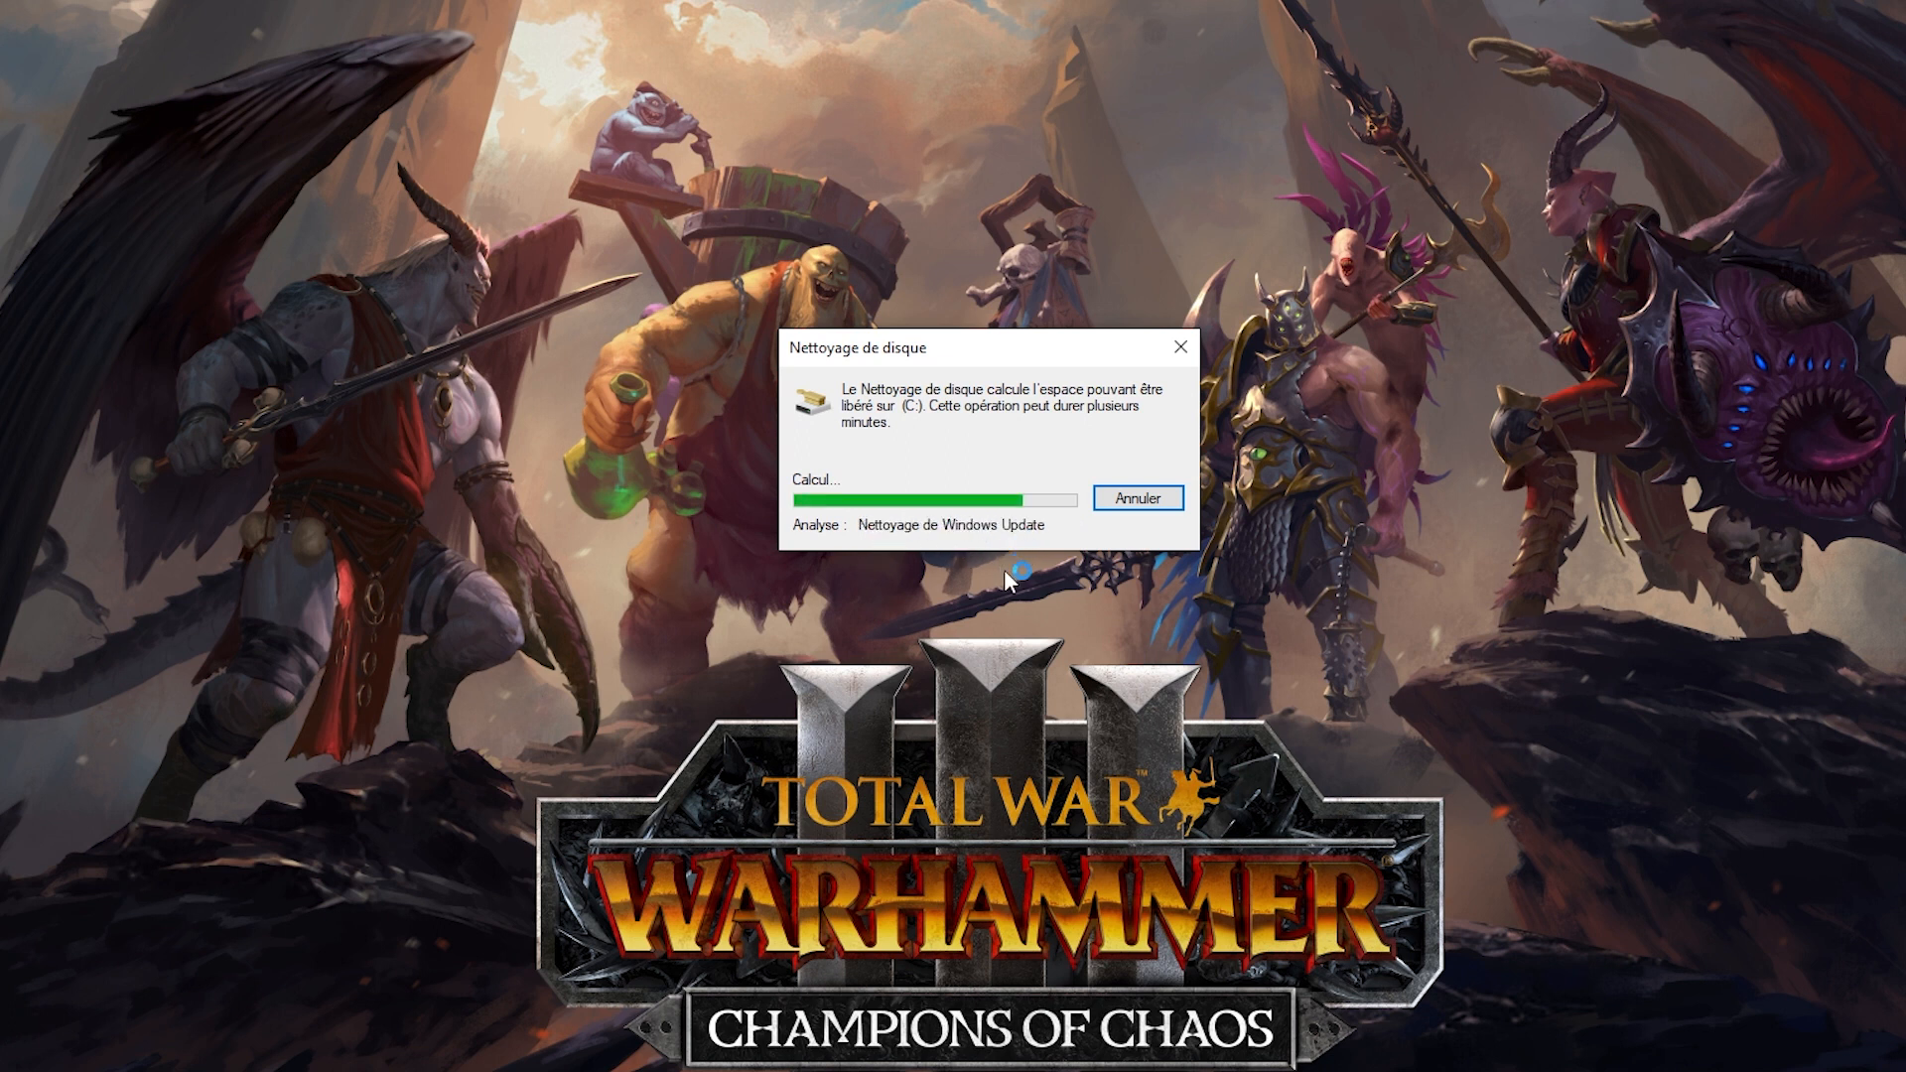
# Review the file categories offered for cleanup on drive C: and permanently delete the checked ones.
pyautogui.scroll(-1, 203, 281)
pyautogui.scroll(-1, 203, 281)
pyautogui.scroll(2, 195, 276)
pyautogui.scroll(-2, 184, 260)
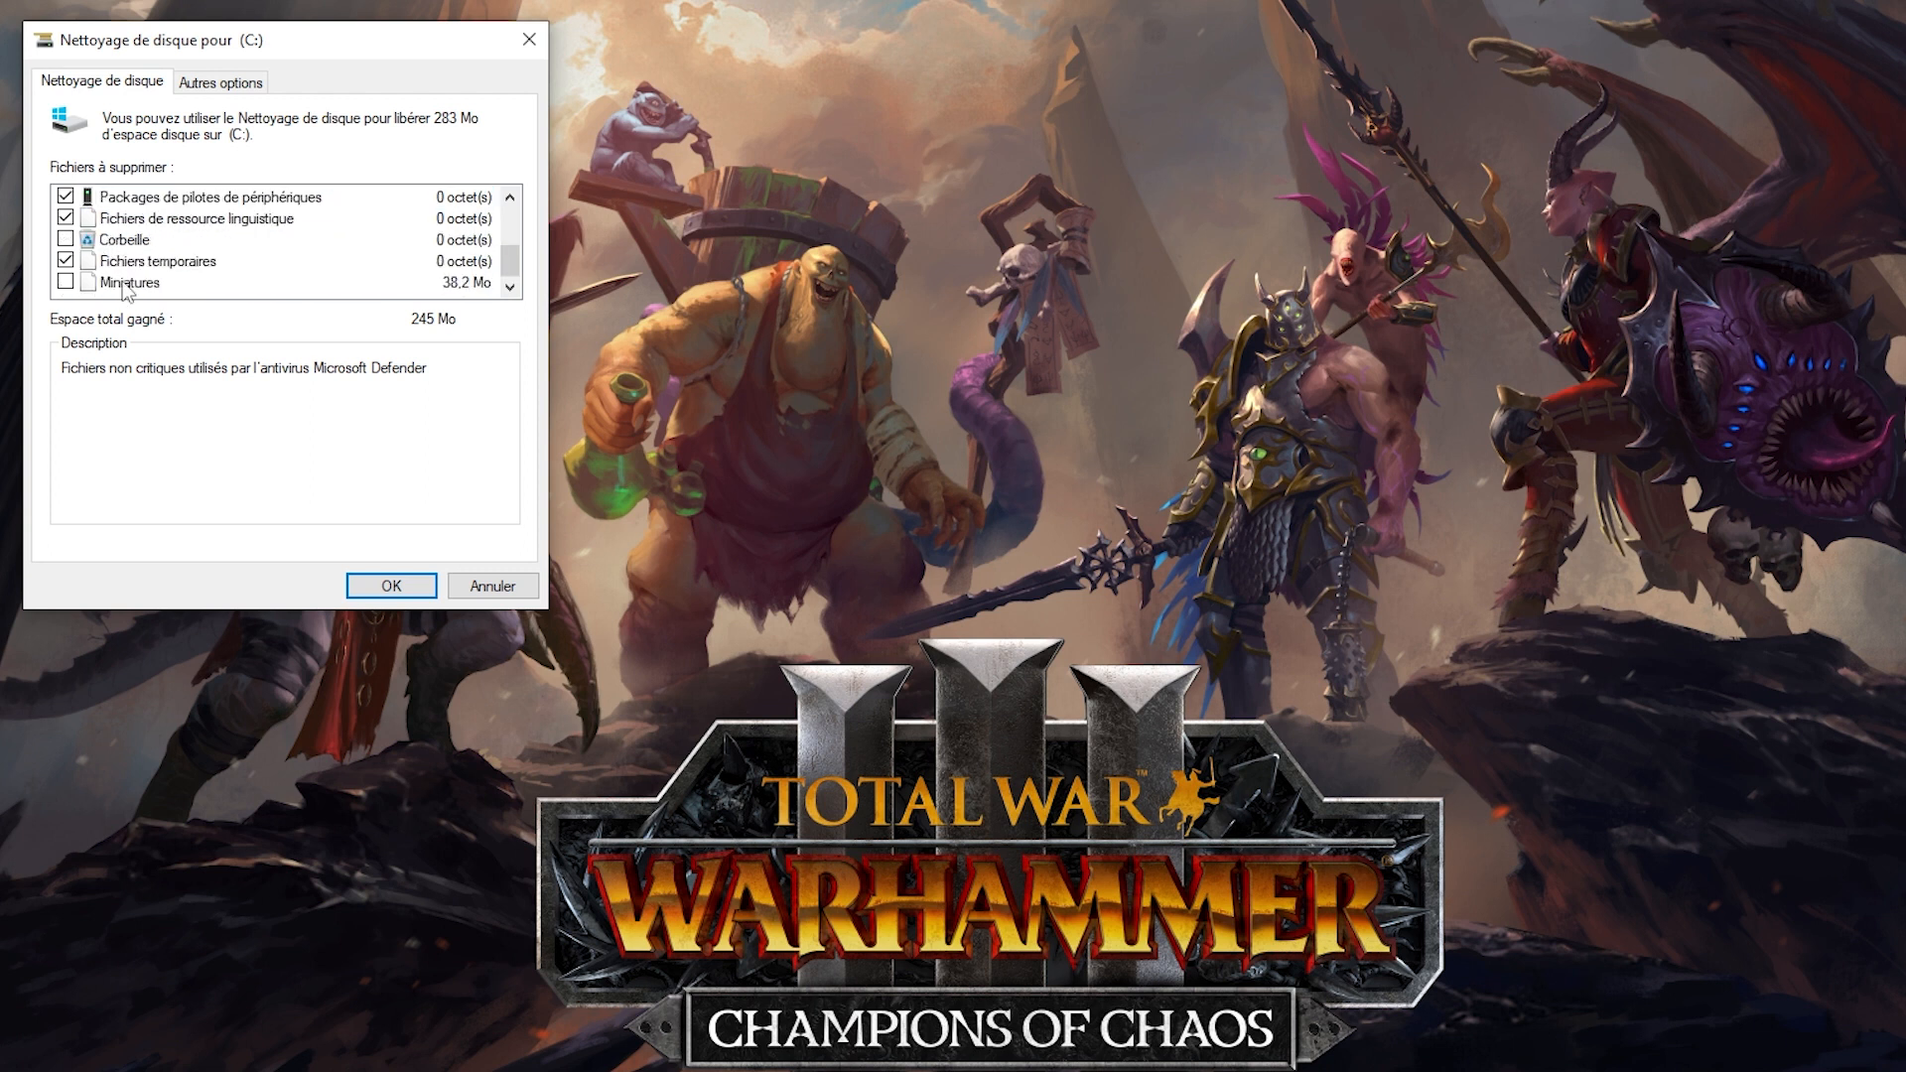
pyautogui.click(425, 592)
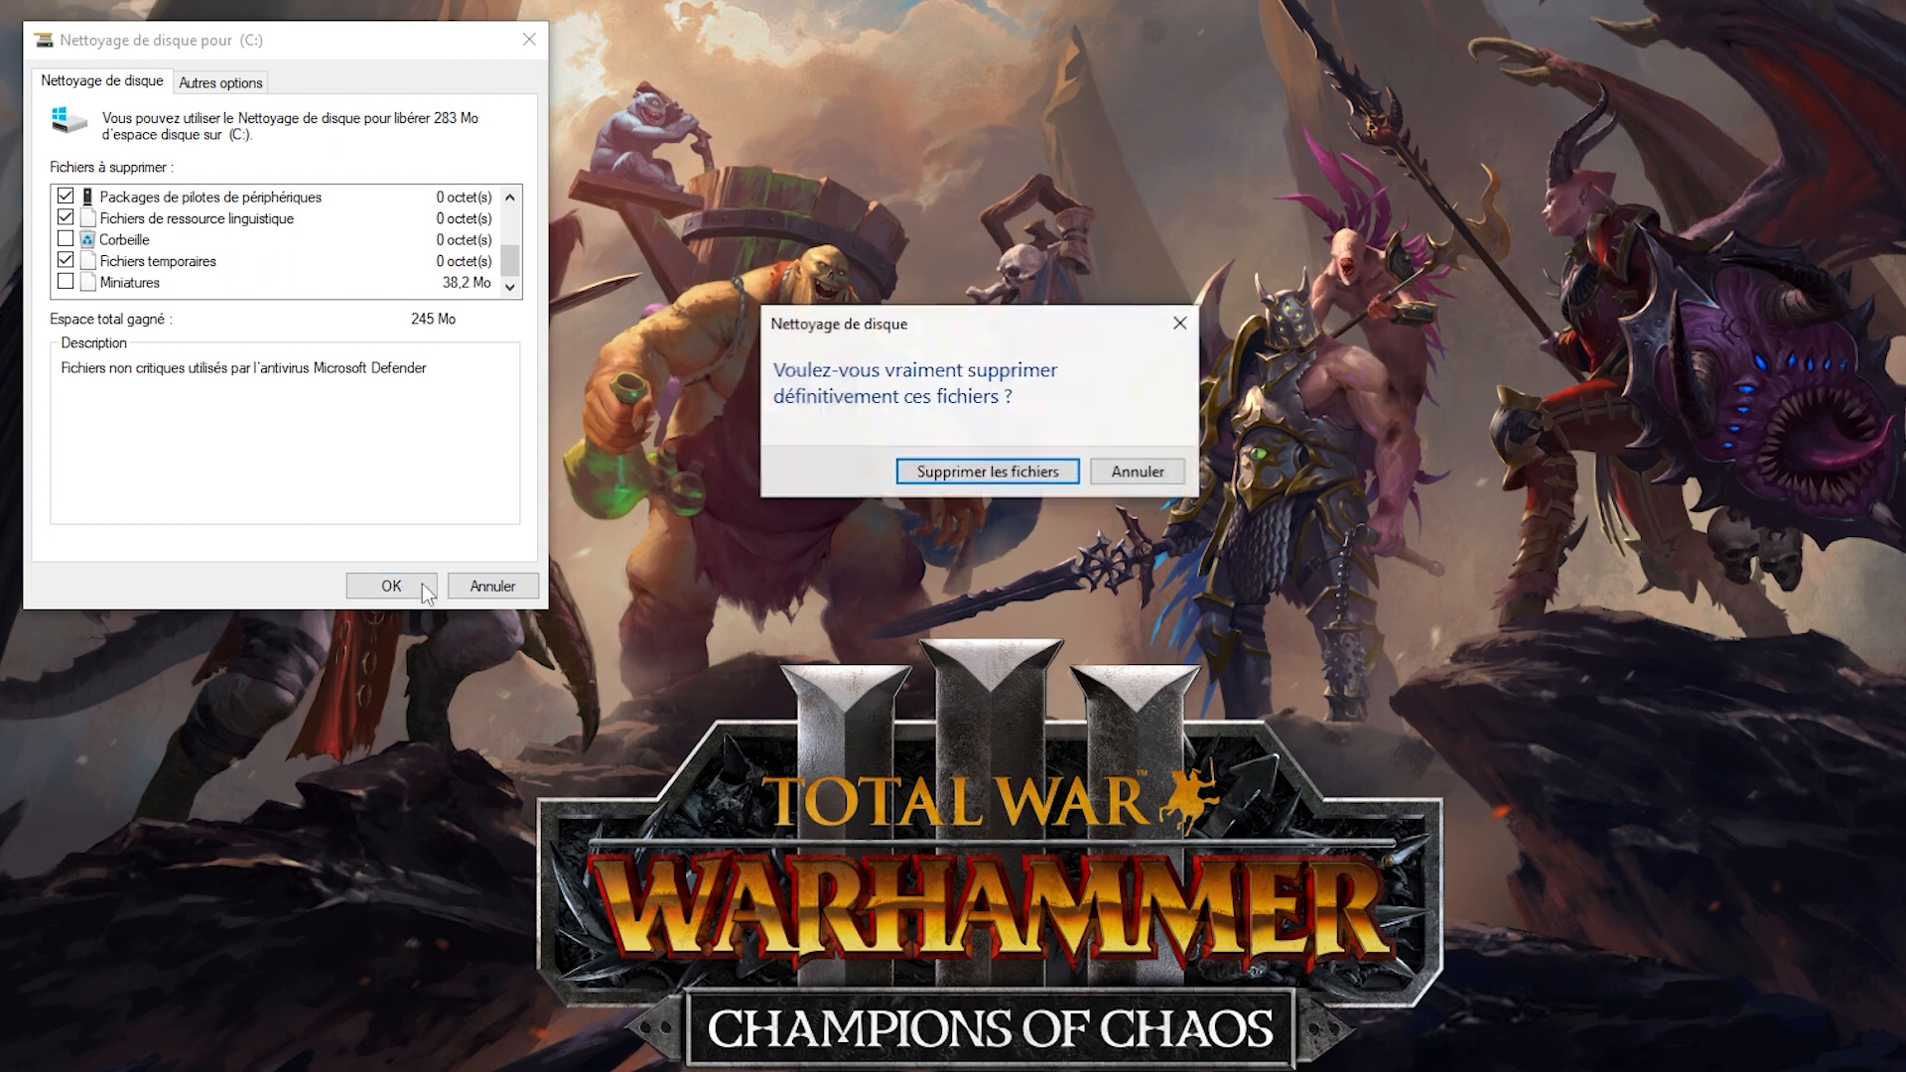
pyautogui.click(987, 473)
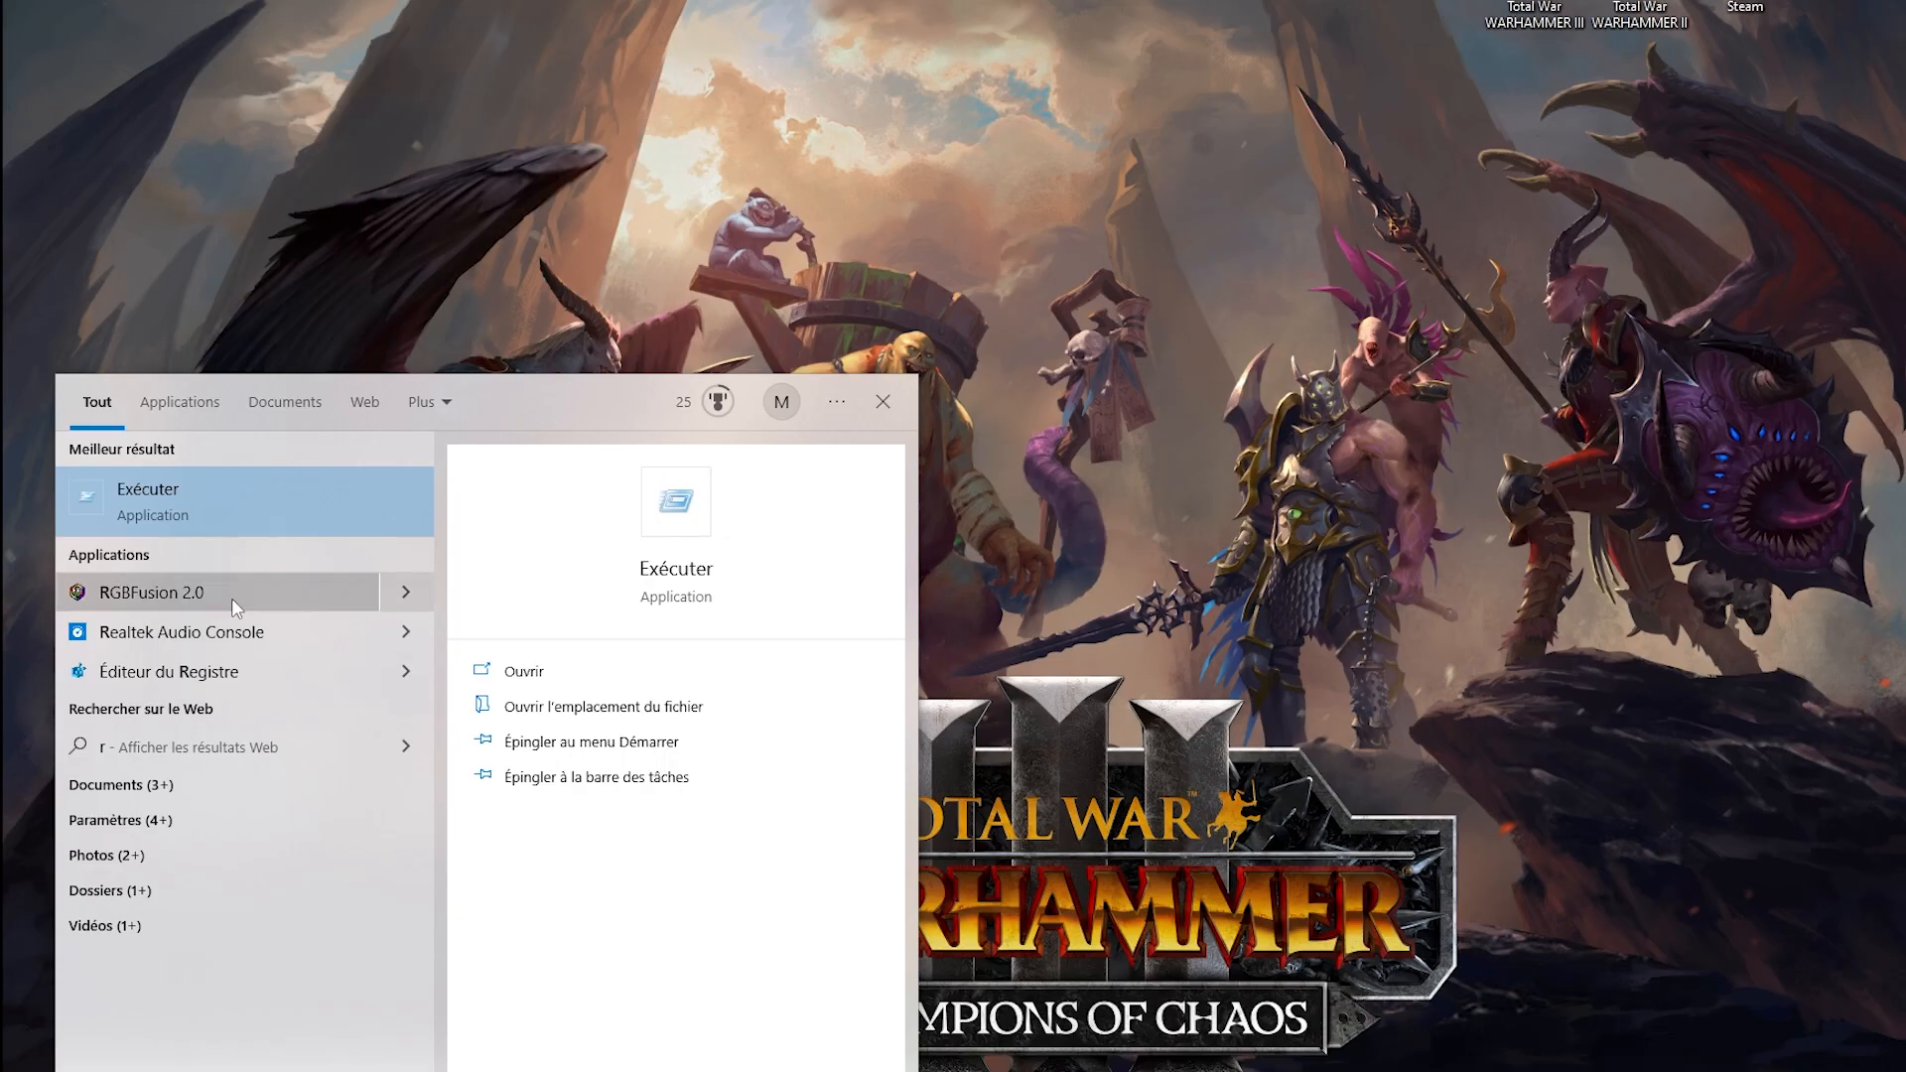
# Open the user's temporary files folder by running %temp% from the Exécuter application.
pyautogui.click(176, 491)
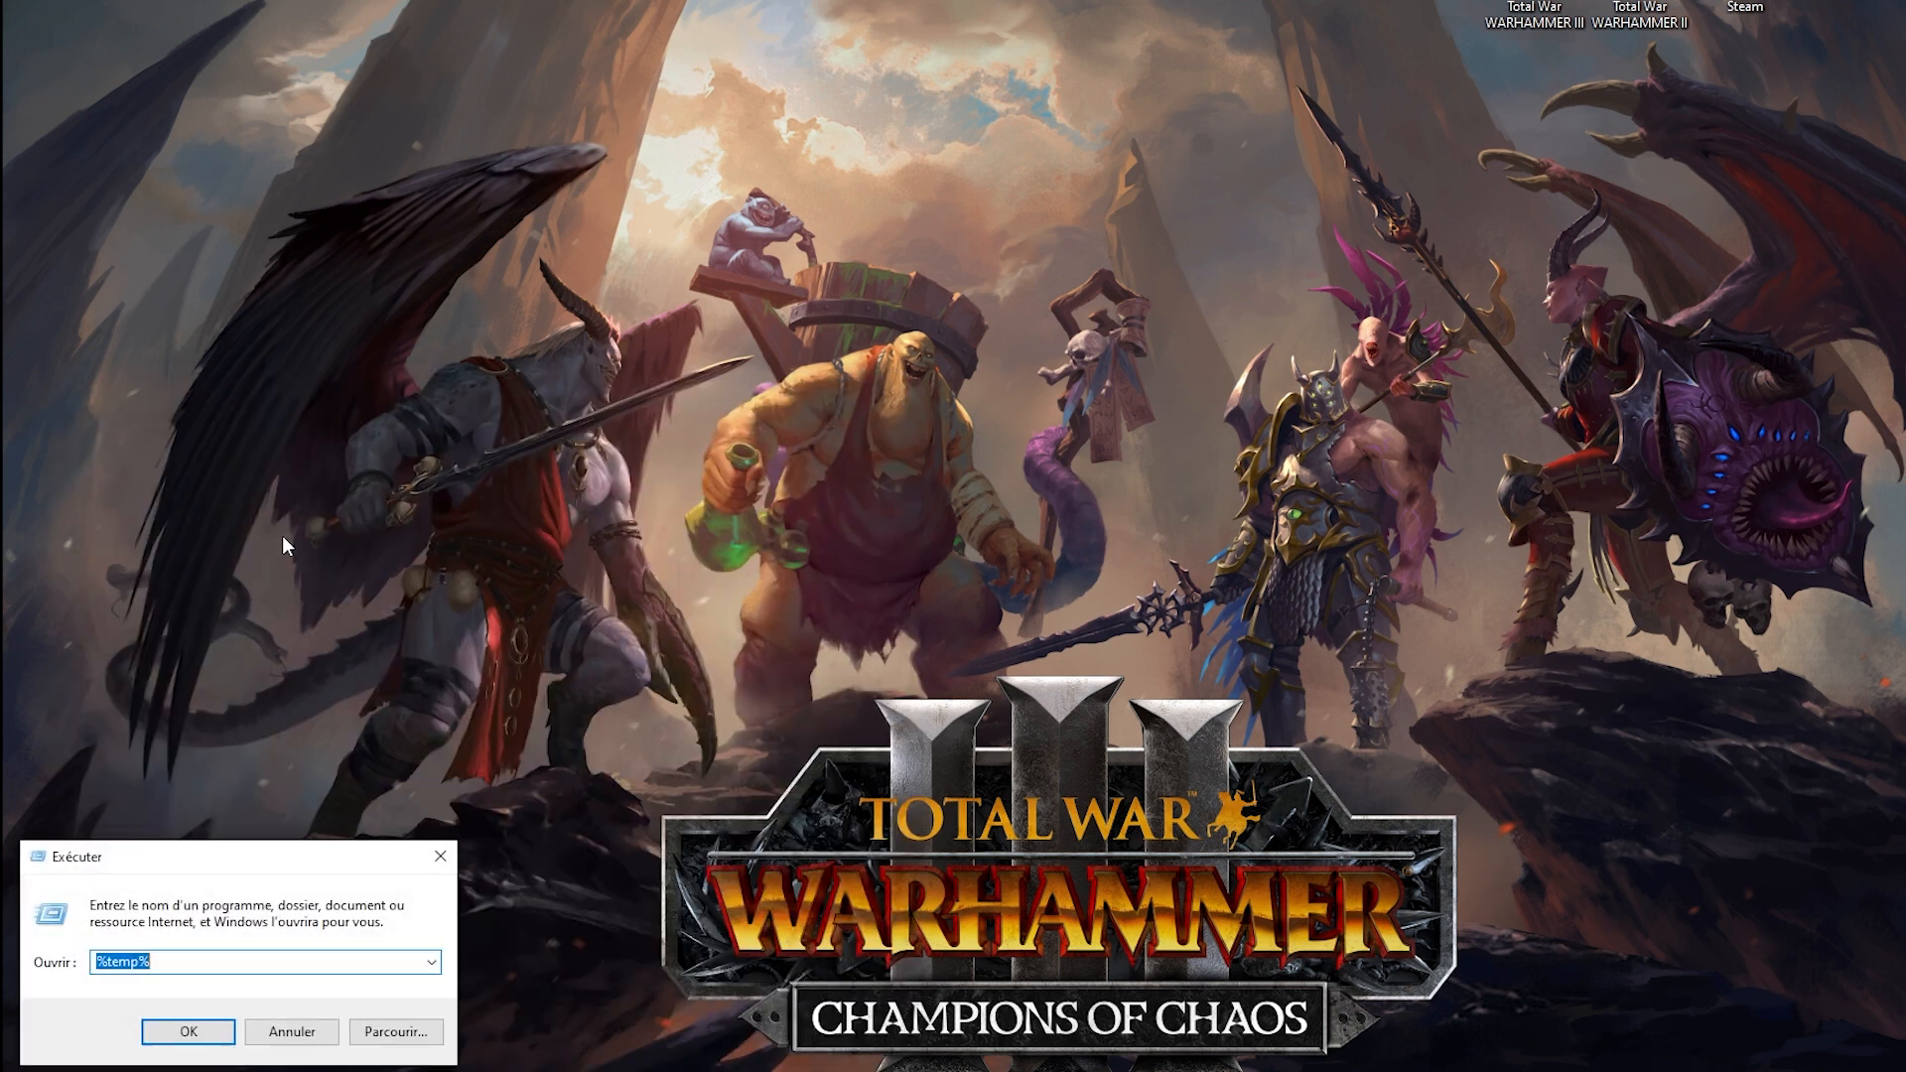
pyautogui.moveTo(157, 961); pyautogui.dragTo(110, 961)
pyautogui.click(207, 1038)
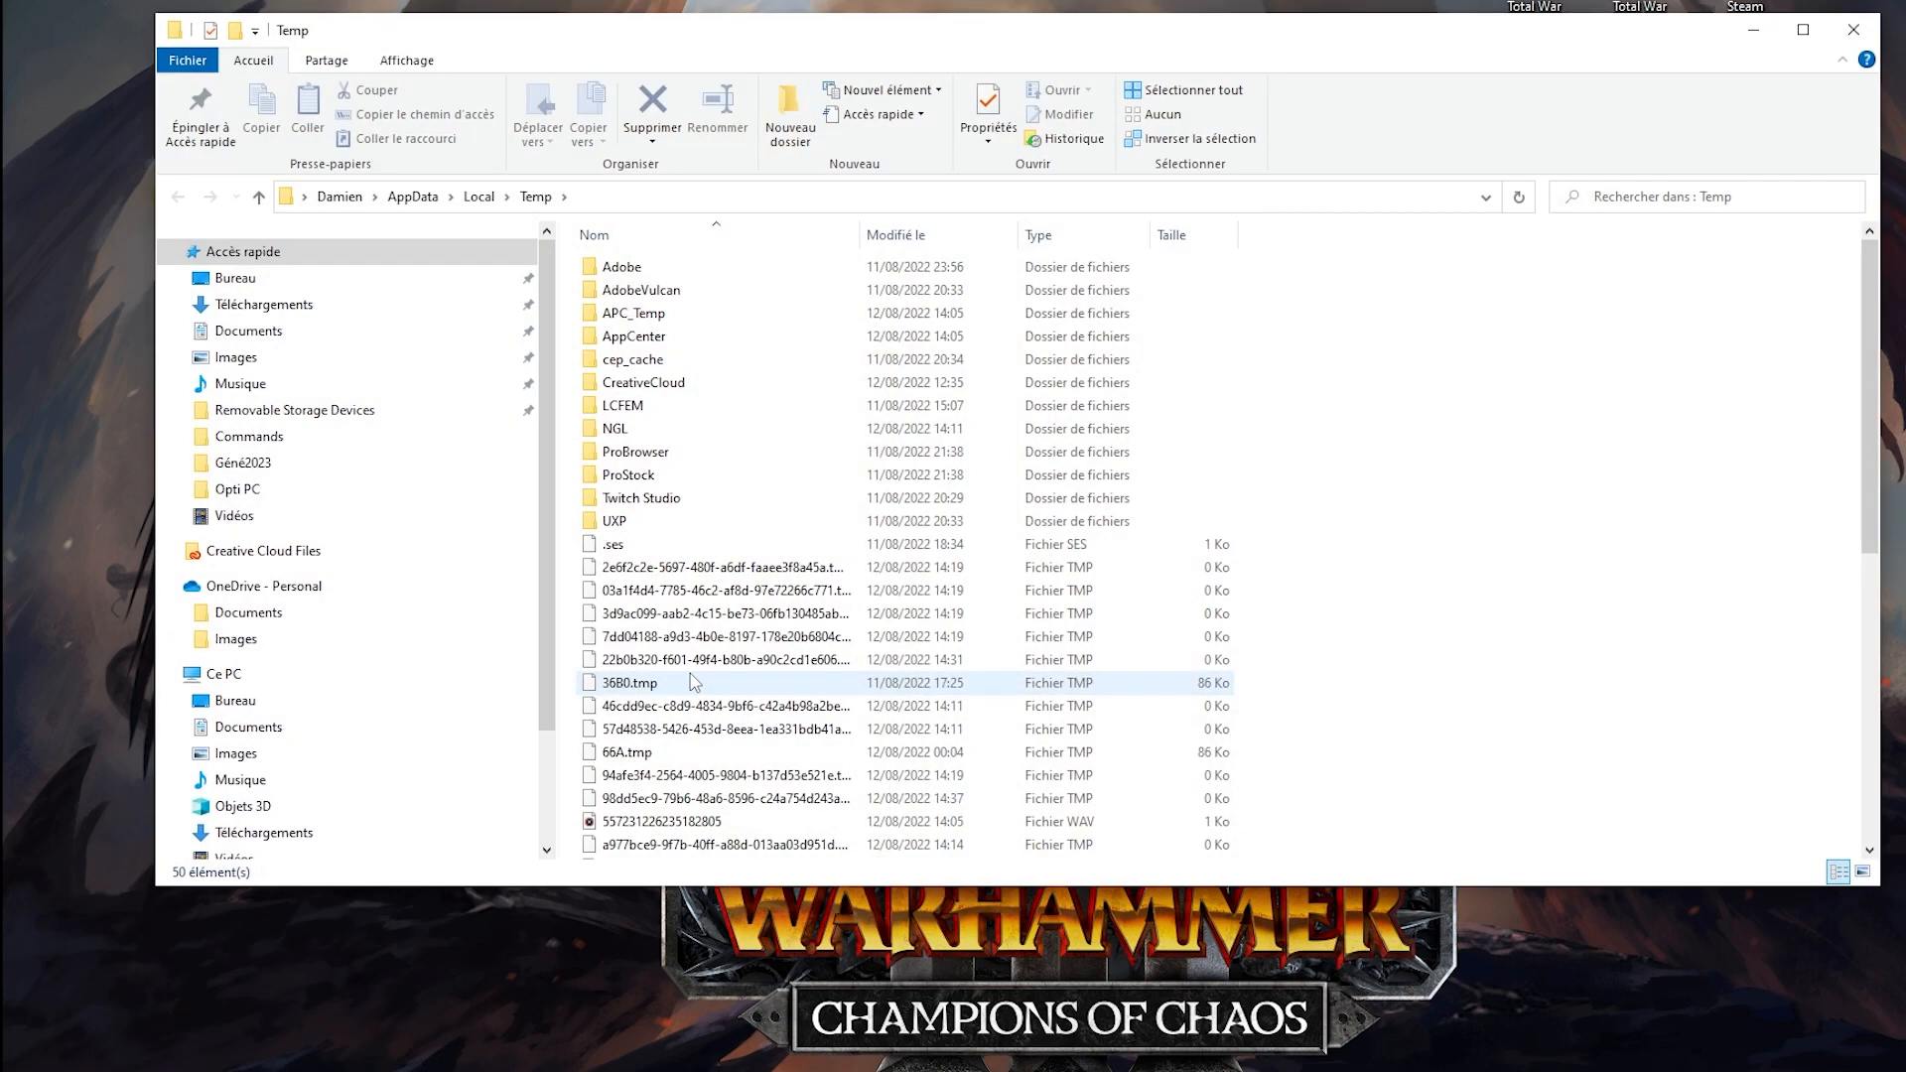
# Delete all items in the user's Temp folder, ignoring every one that is in use.
pyautogui.scroll(-4, 792, 457)
pyautogui.scroll(4, 791, 457)
pyautogui.scroll(-5, 791, 457)
pyautogui.scroll(5, 791, 457)
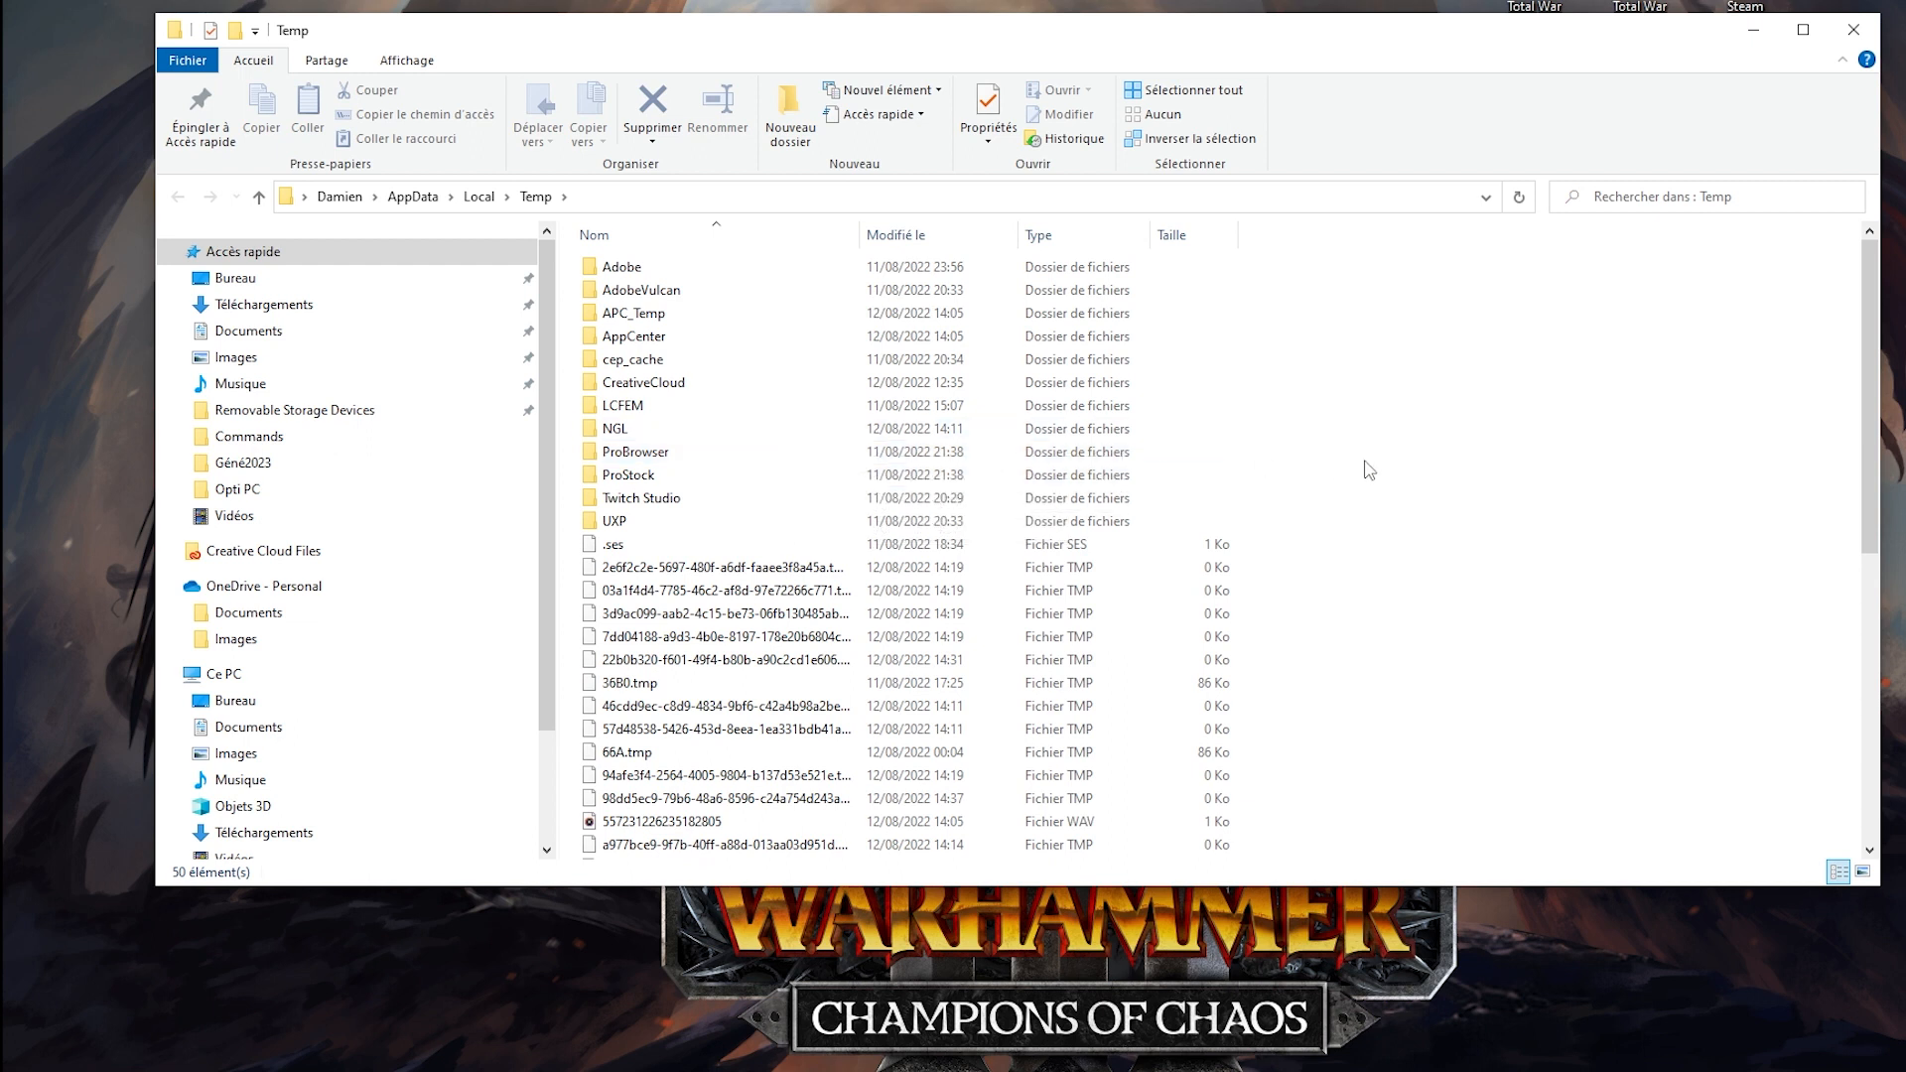
pyautogui.hotkey('ctrl', 'a')
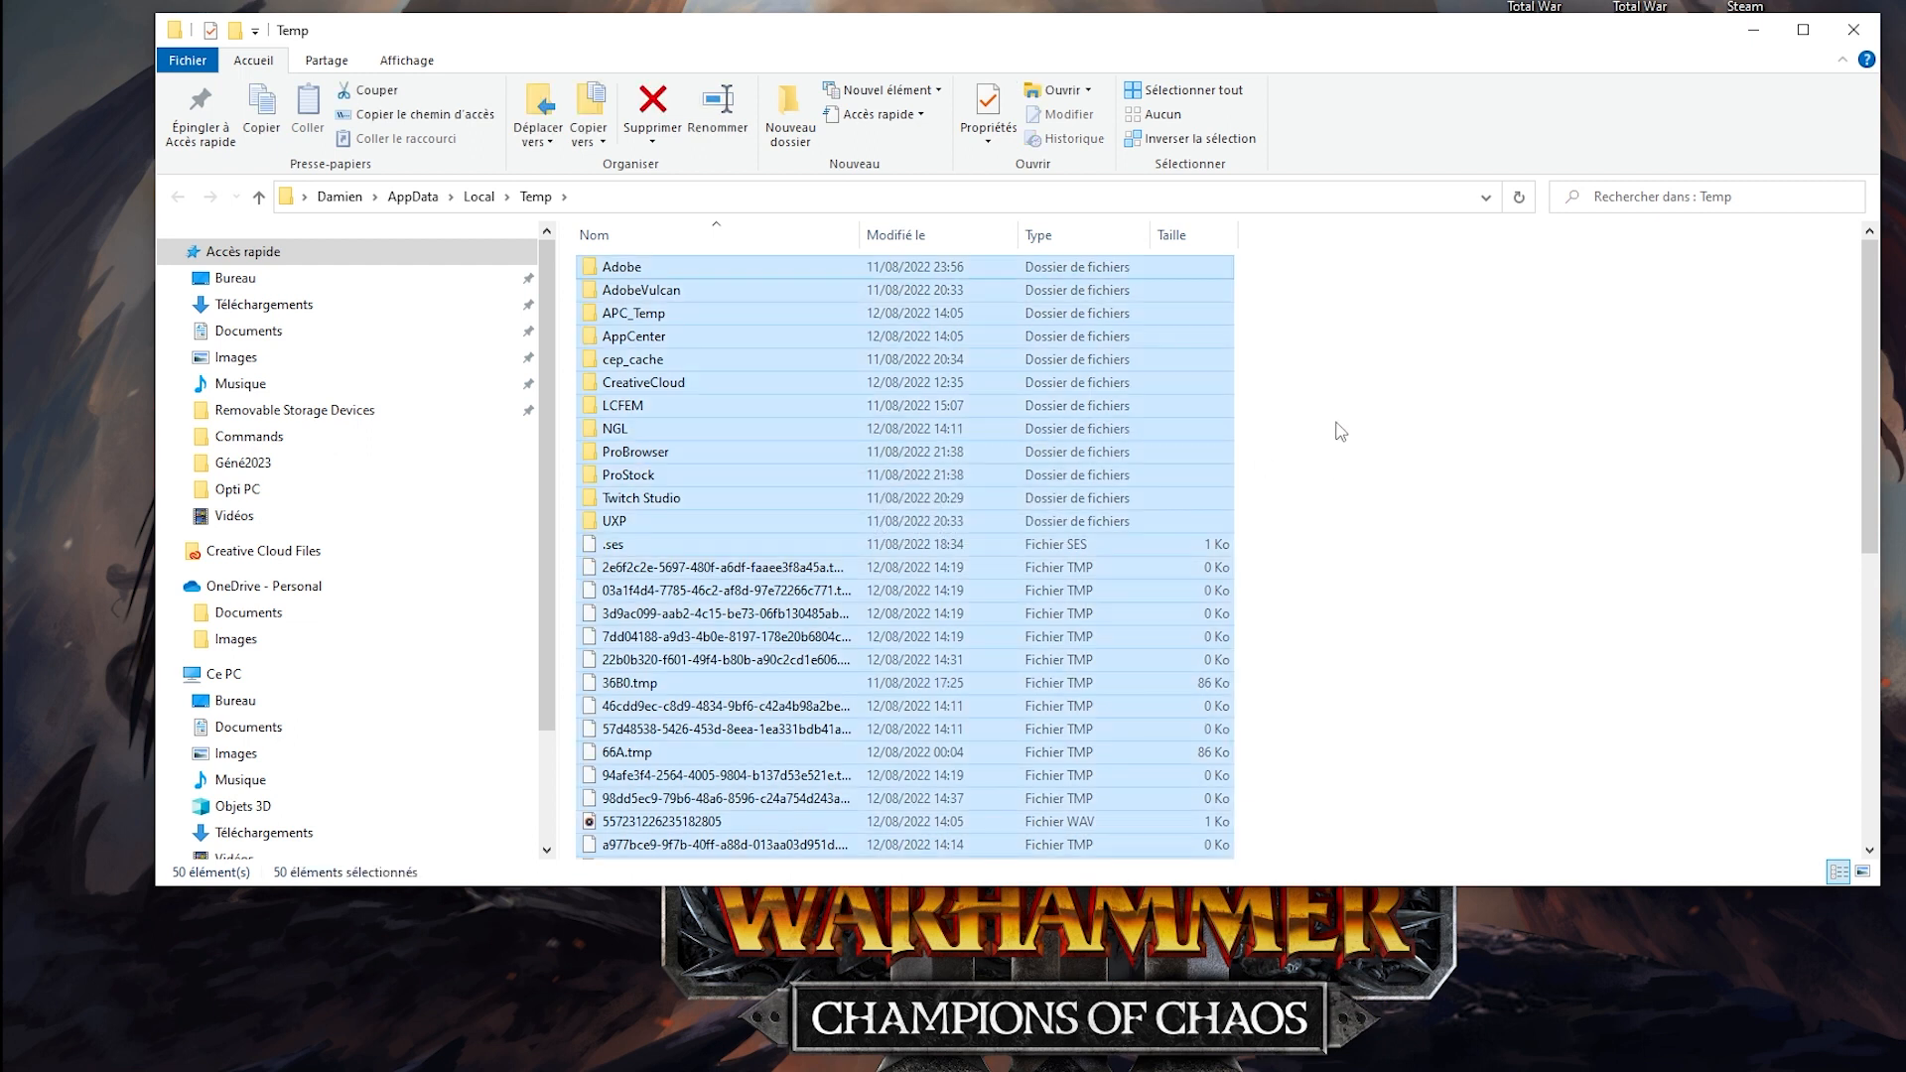
pyautogui.press('Delete')
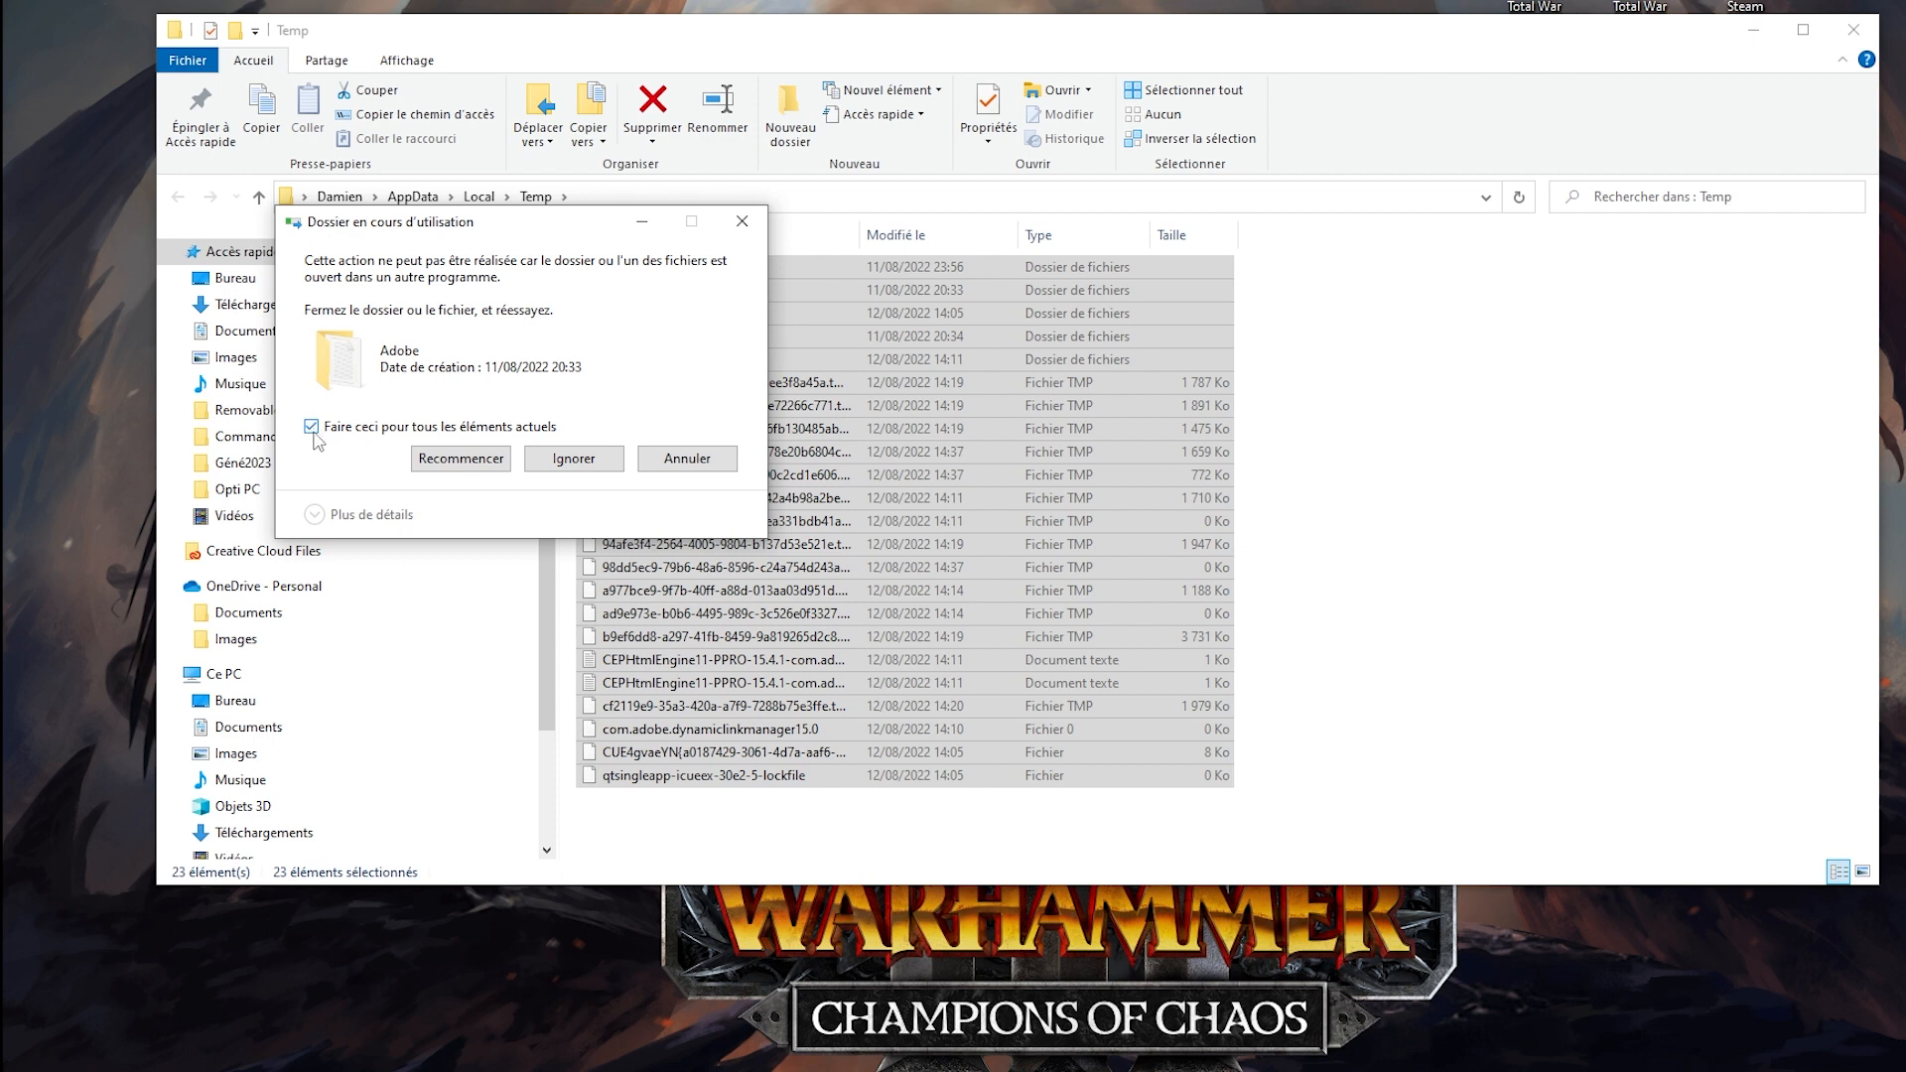
pyautogui.click(590, 462)
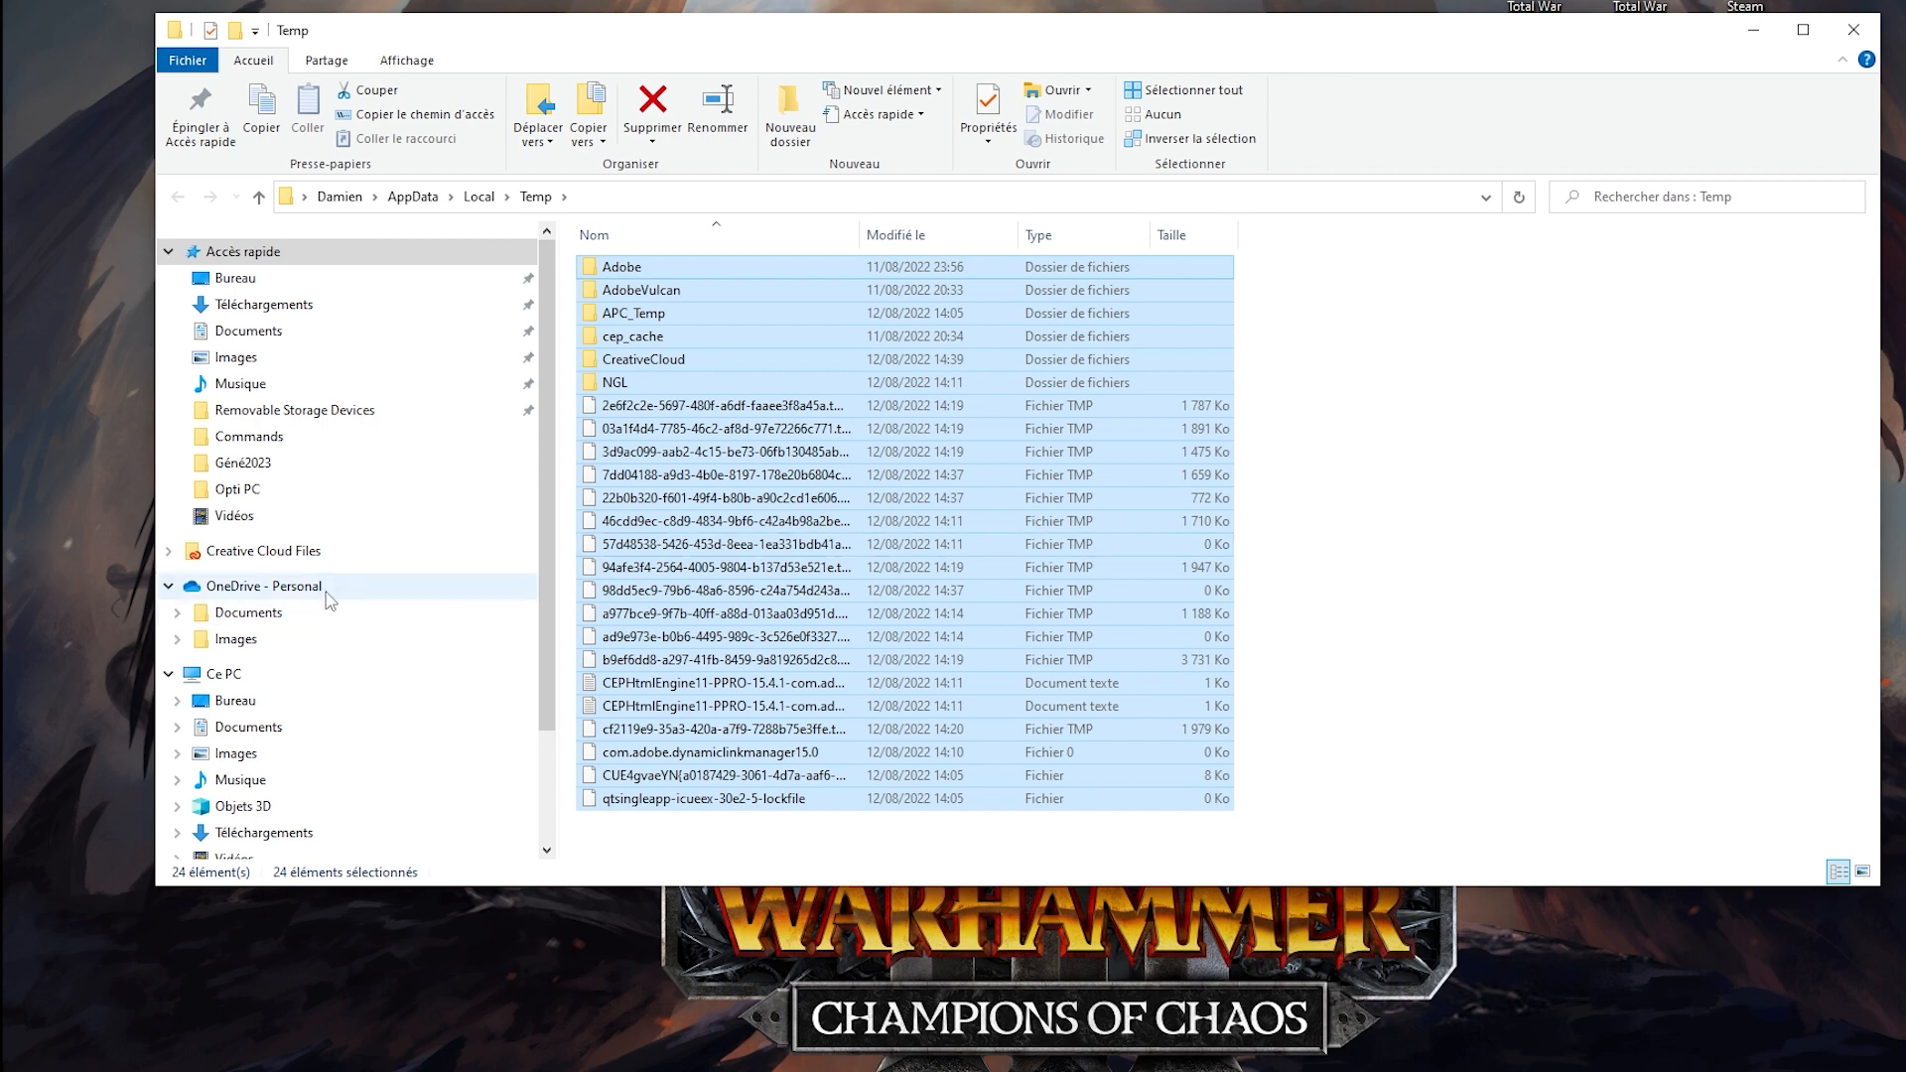
# Browse from Ce PC to the Temp folder inside the Windows folder on drive C:.
pyautogui.scroll(-1, 298, 605)
pyautogui.click(227, 632)
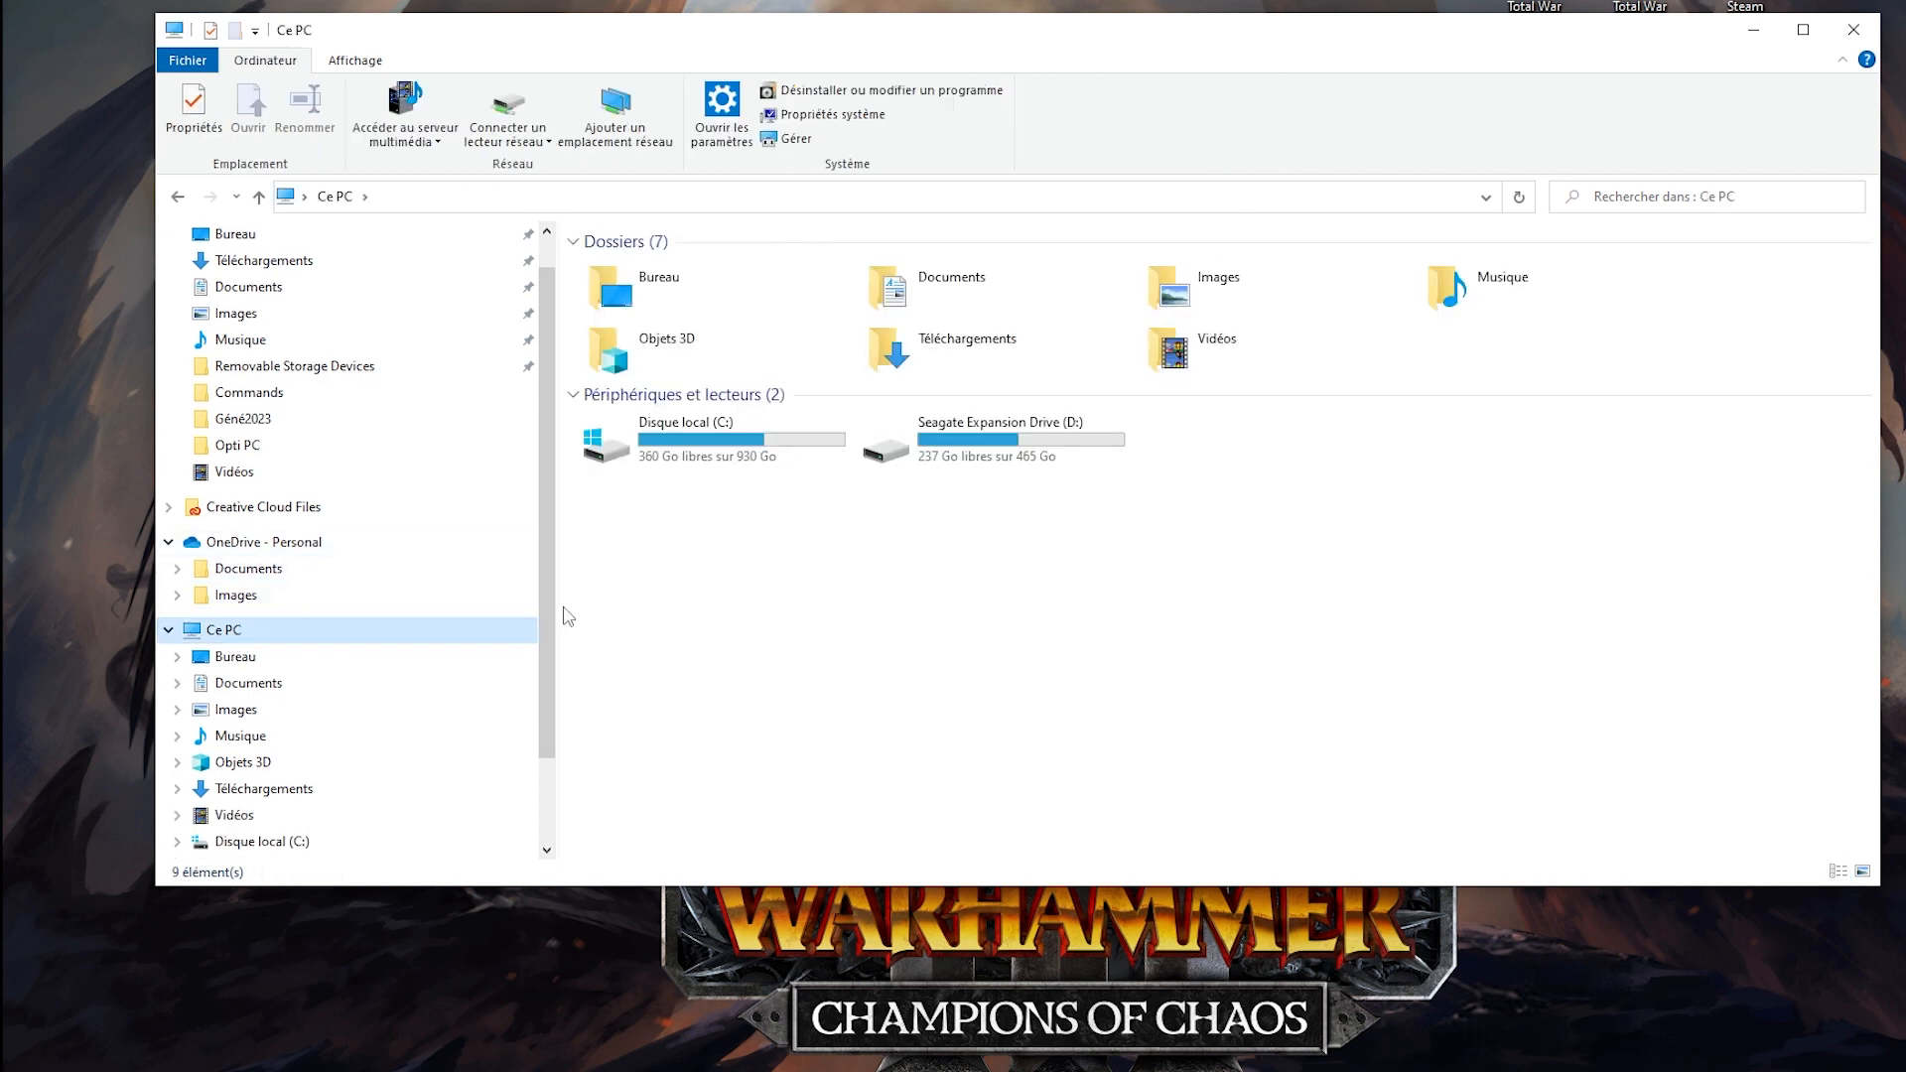
pyautogui.doubleClick(730, 444)
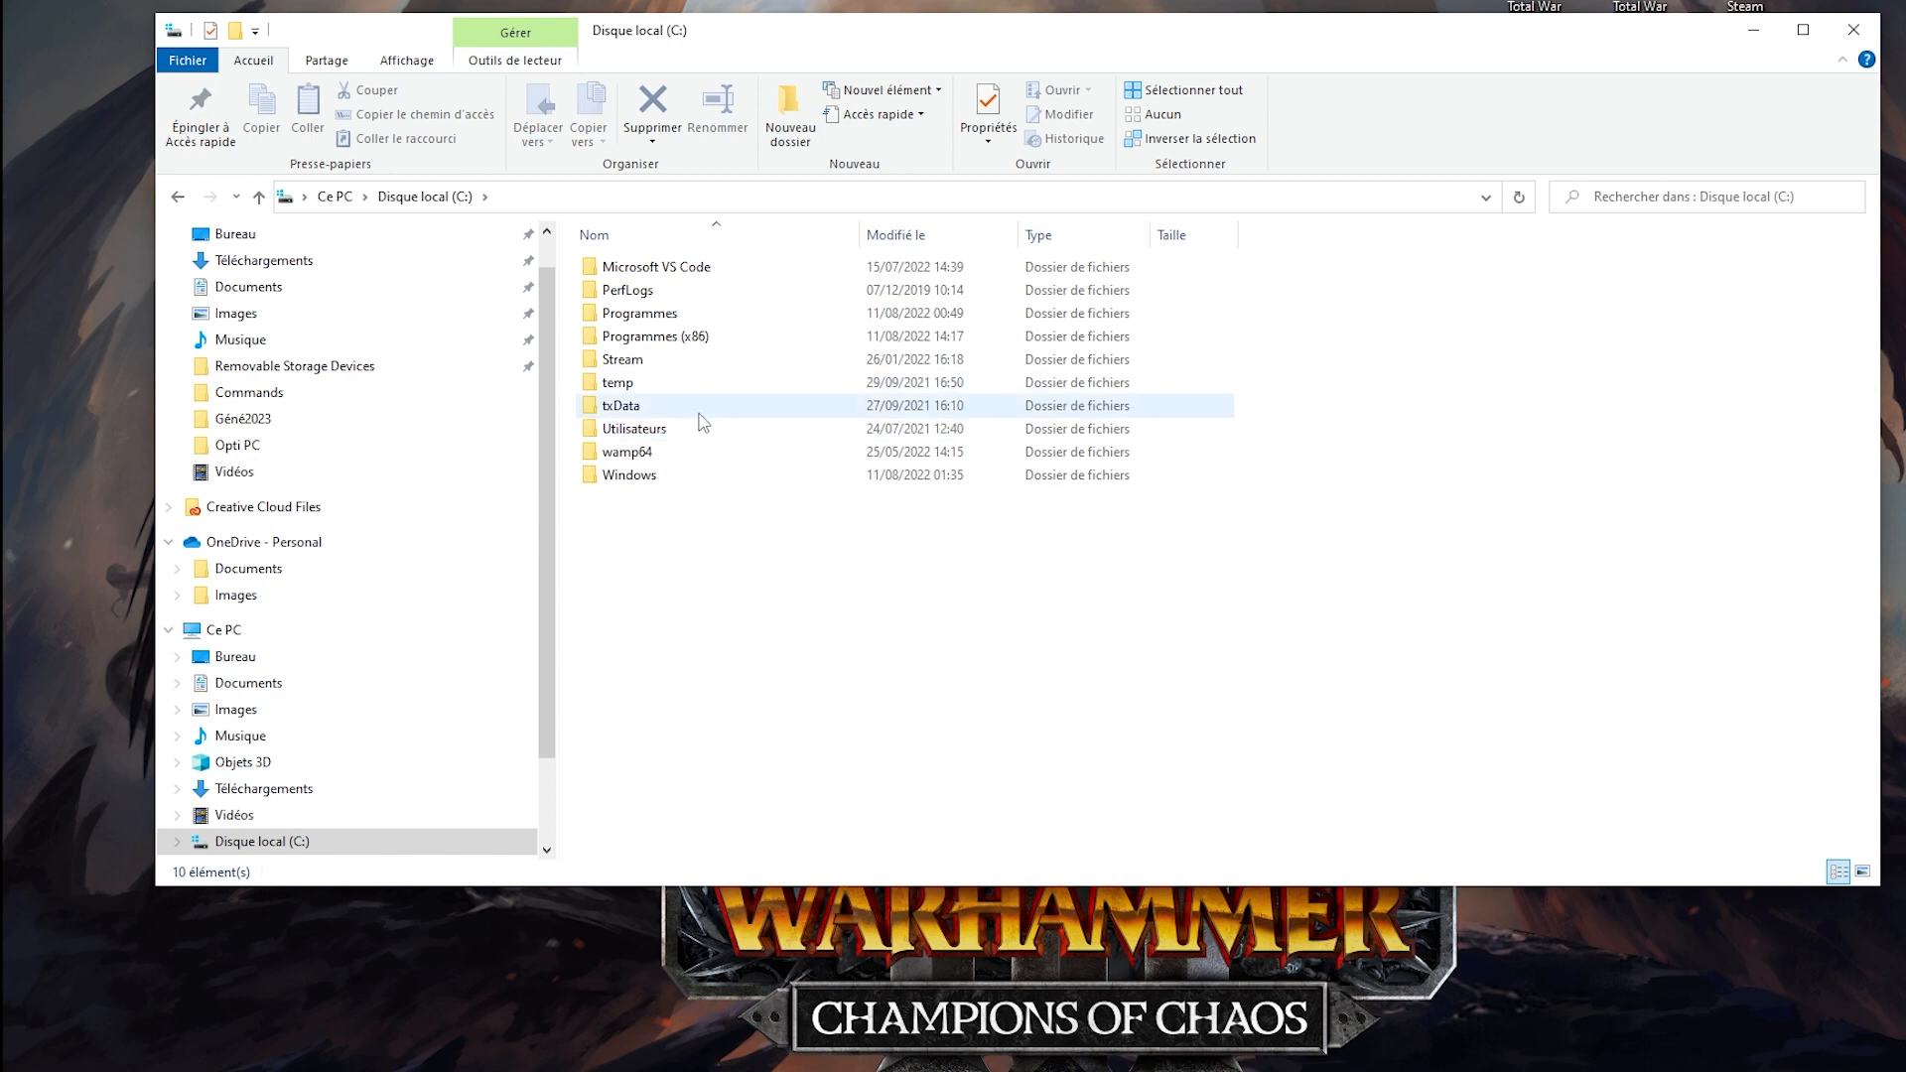
pyautogui.doubleClick(635, 476)
pyautogui.scroll(-1, 646, 655)
pyautogui.scroll(-5, 646, 655)
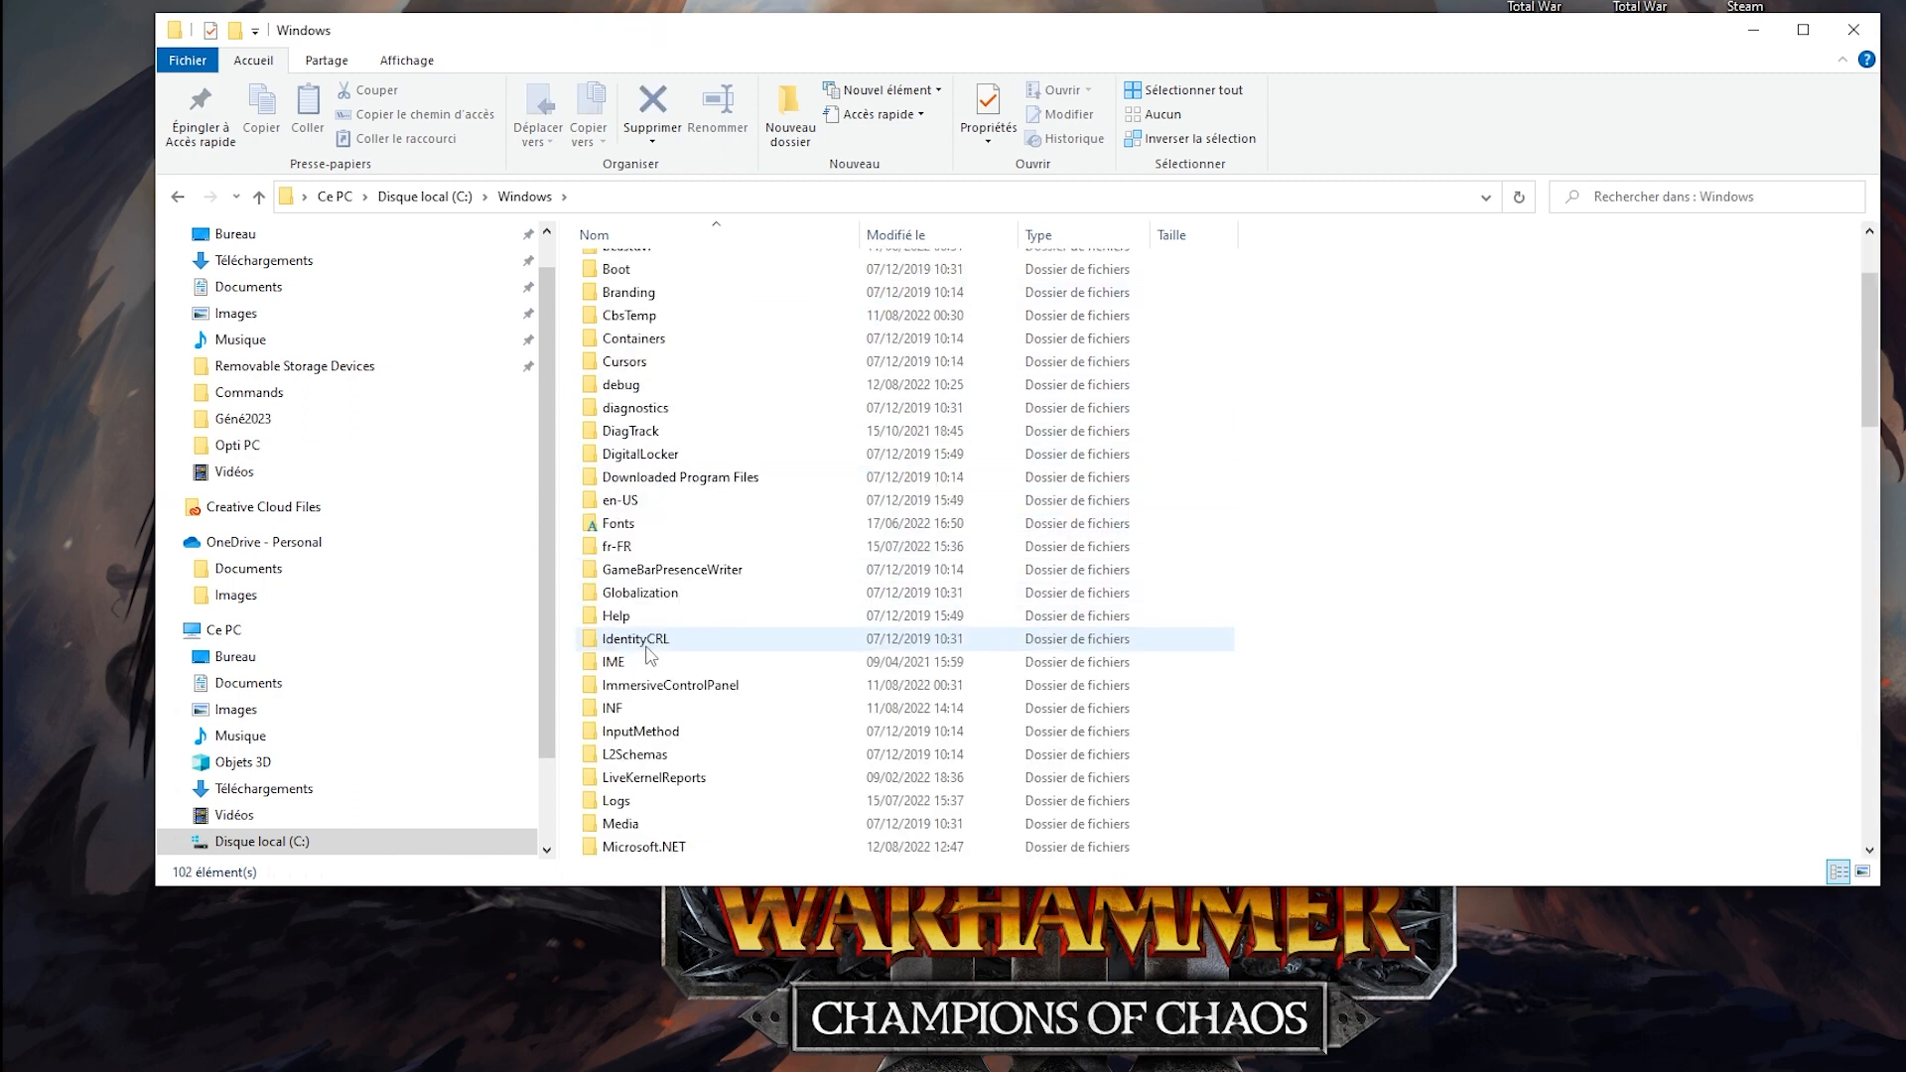
pyautogui.scroll(-5, 650, 685)
pyautogui.scroll(-8, 650, 685)
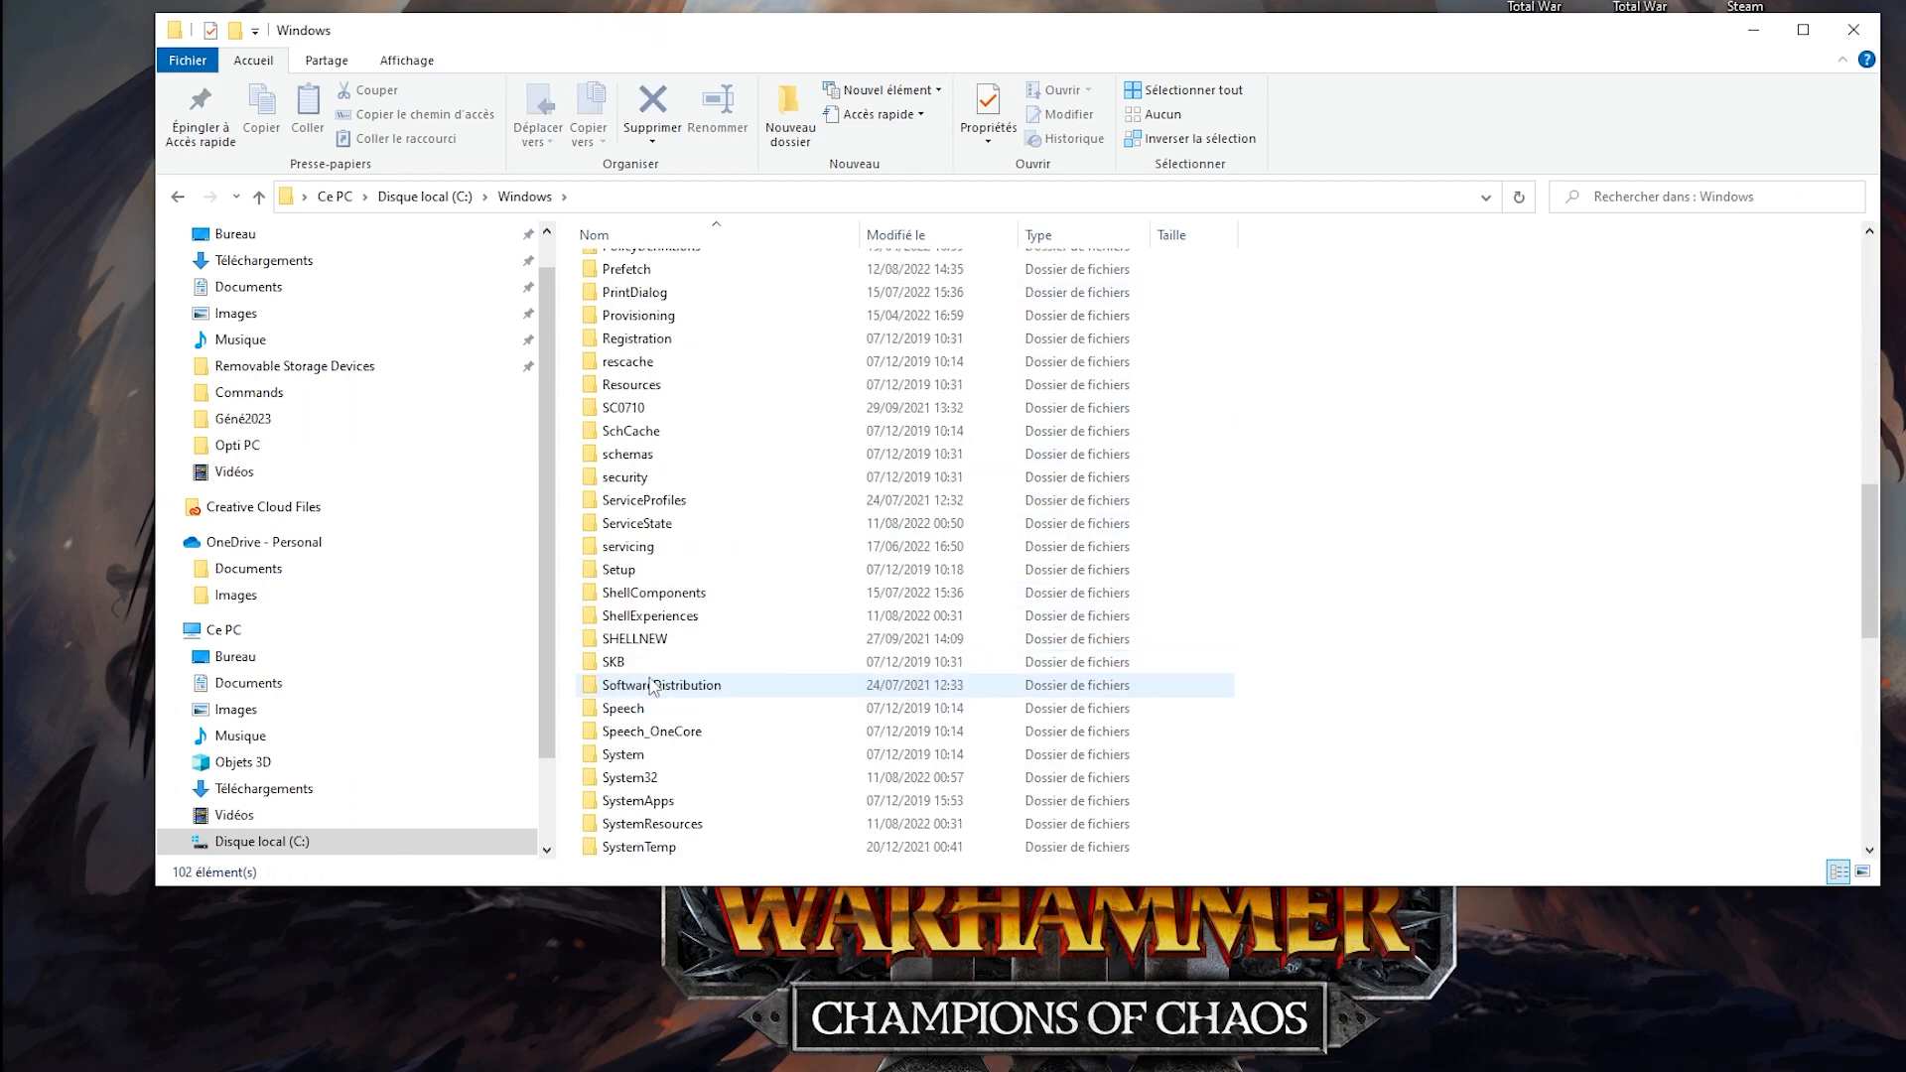
pyautogui.doubleClick(620, 594)
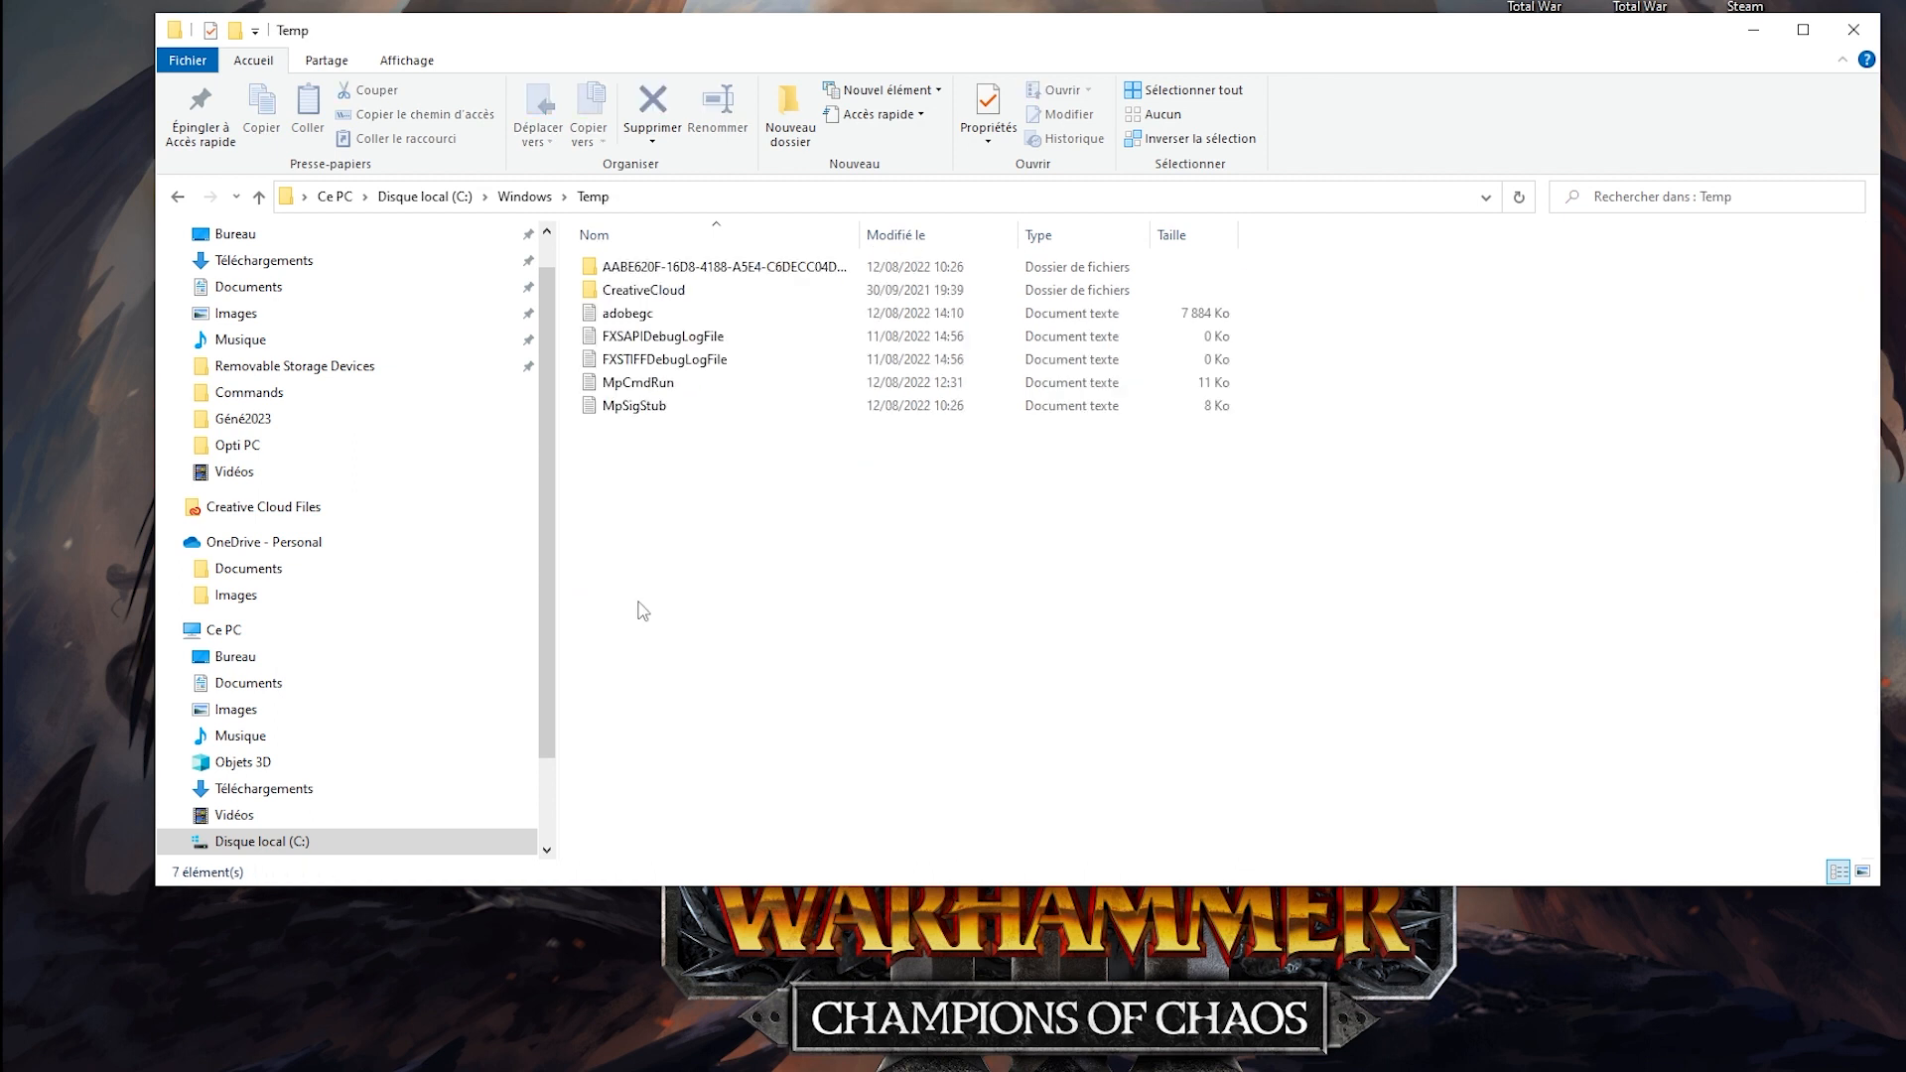
# Delete everything in the Windows Temp folder, ignoring all items that are in use.
pyautogui.hotkey('ctrl', 'a')
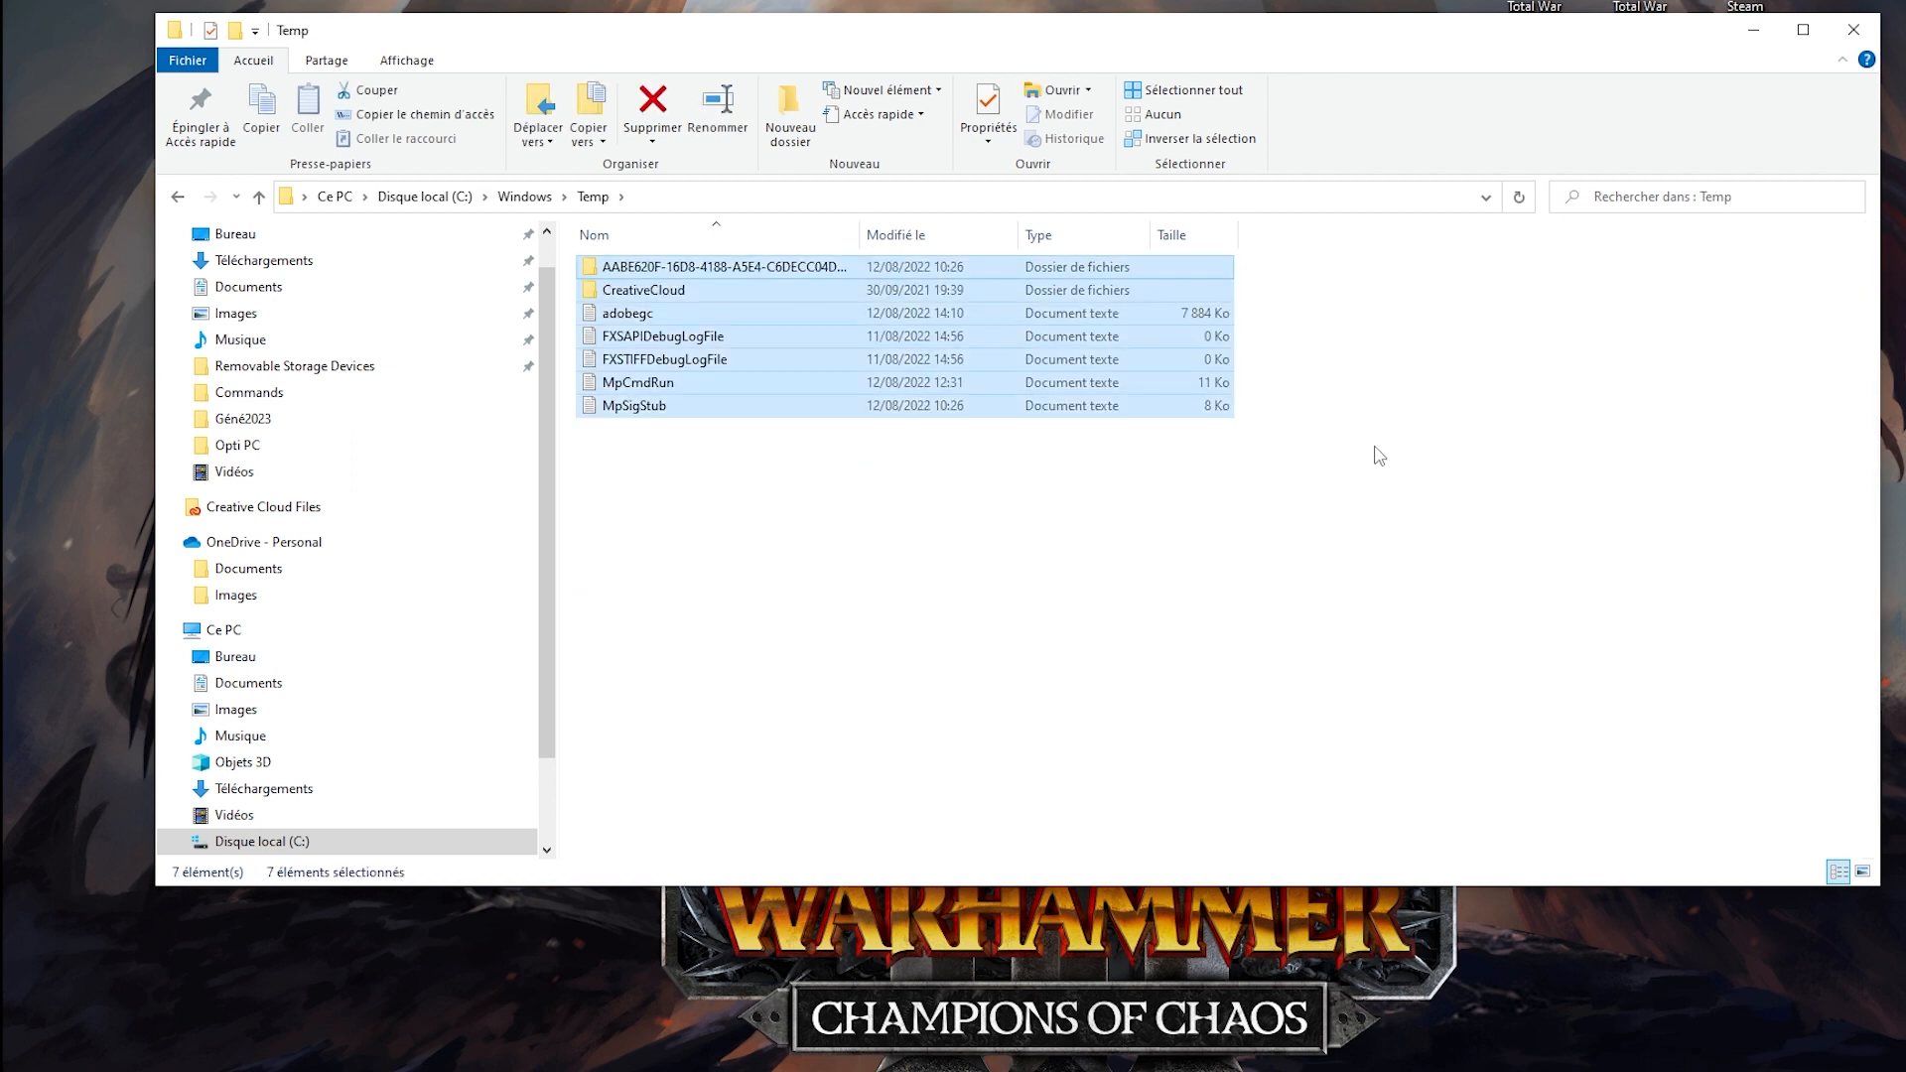
pyautogui.press('Delete')
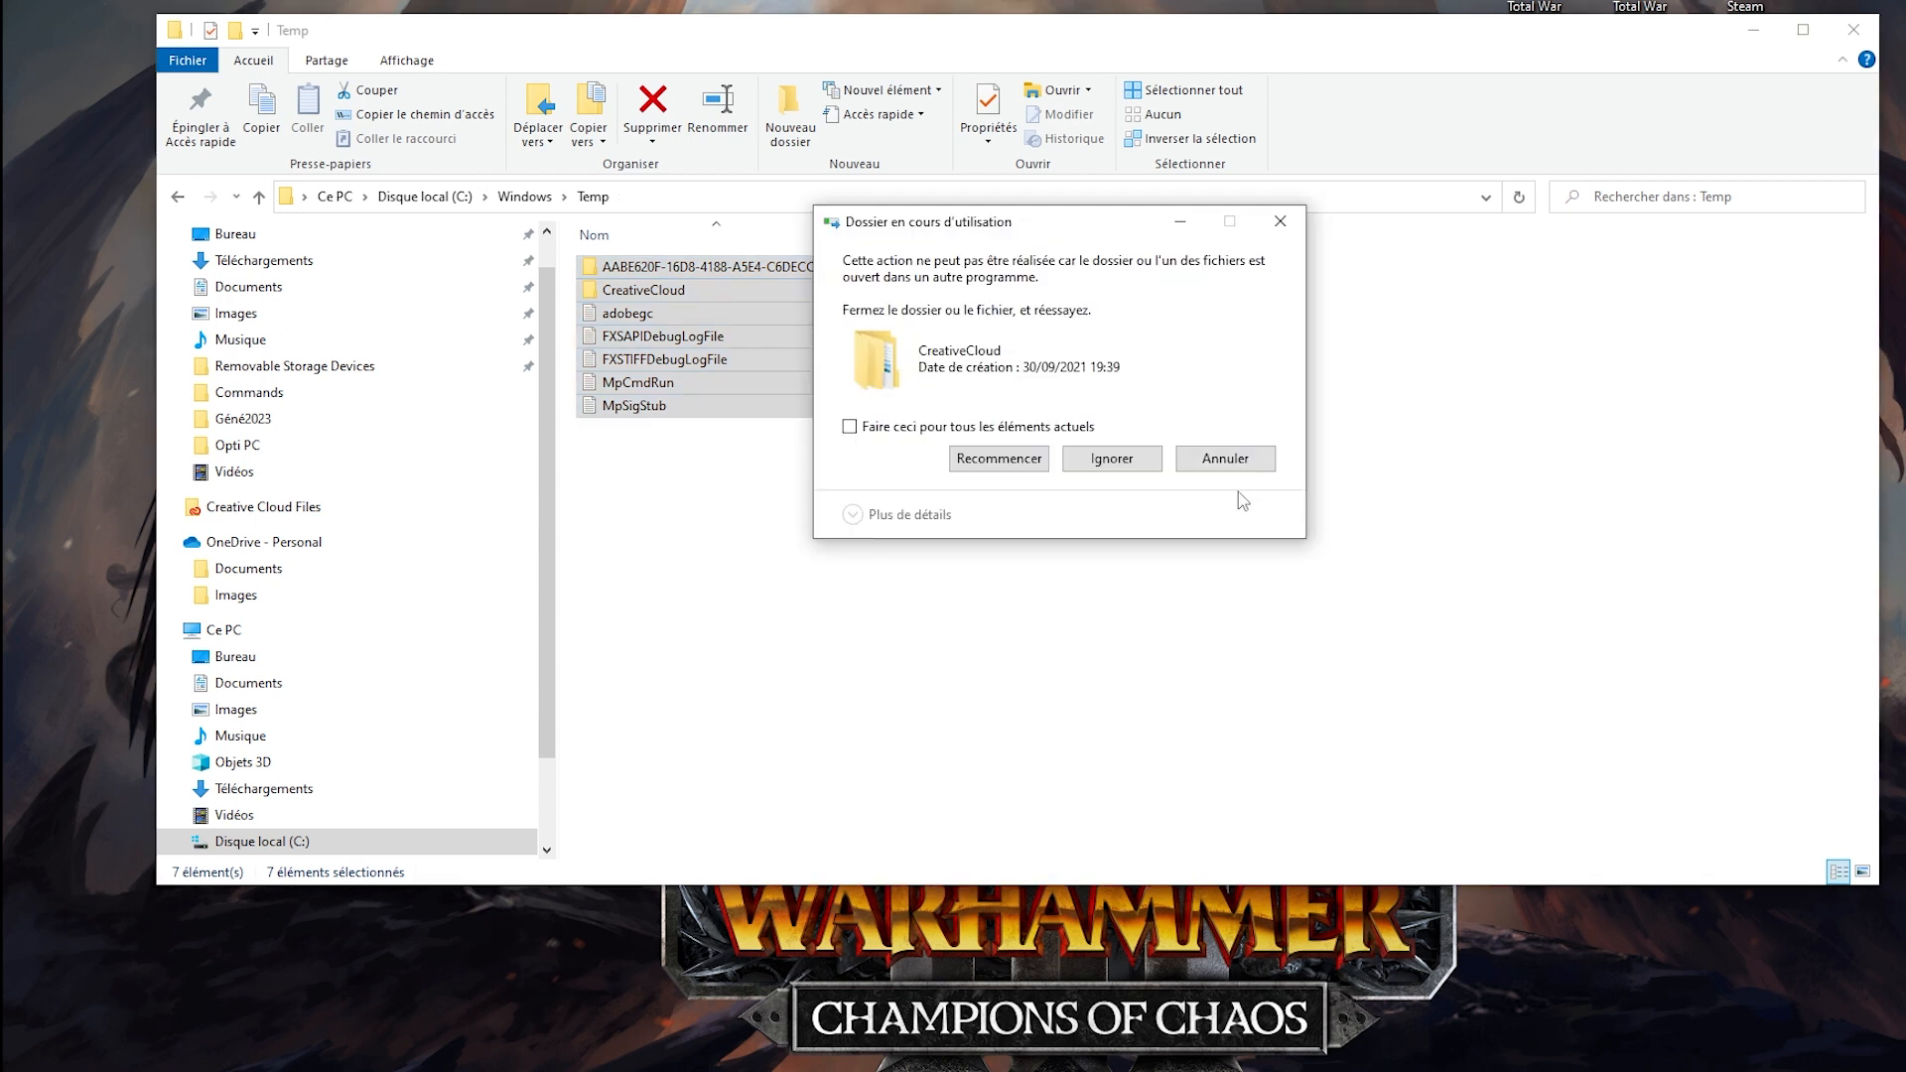
pyautogui.click(850, 427)
pyautogui.click(1112, 458)
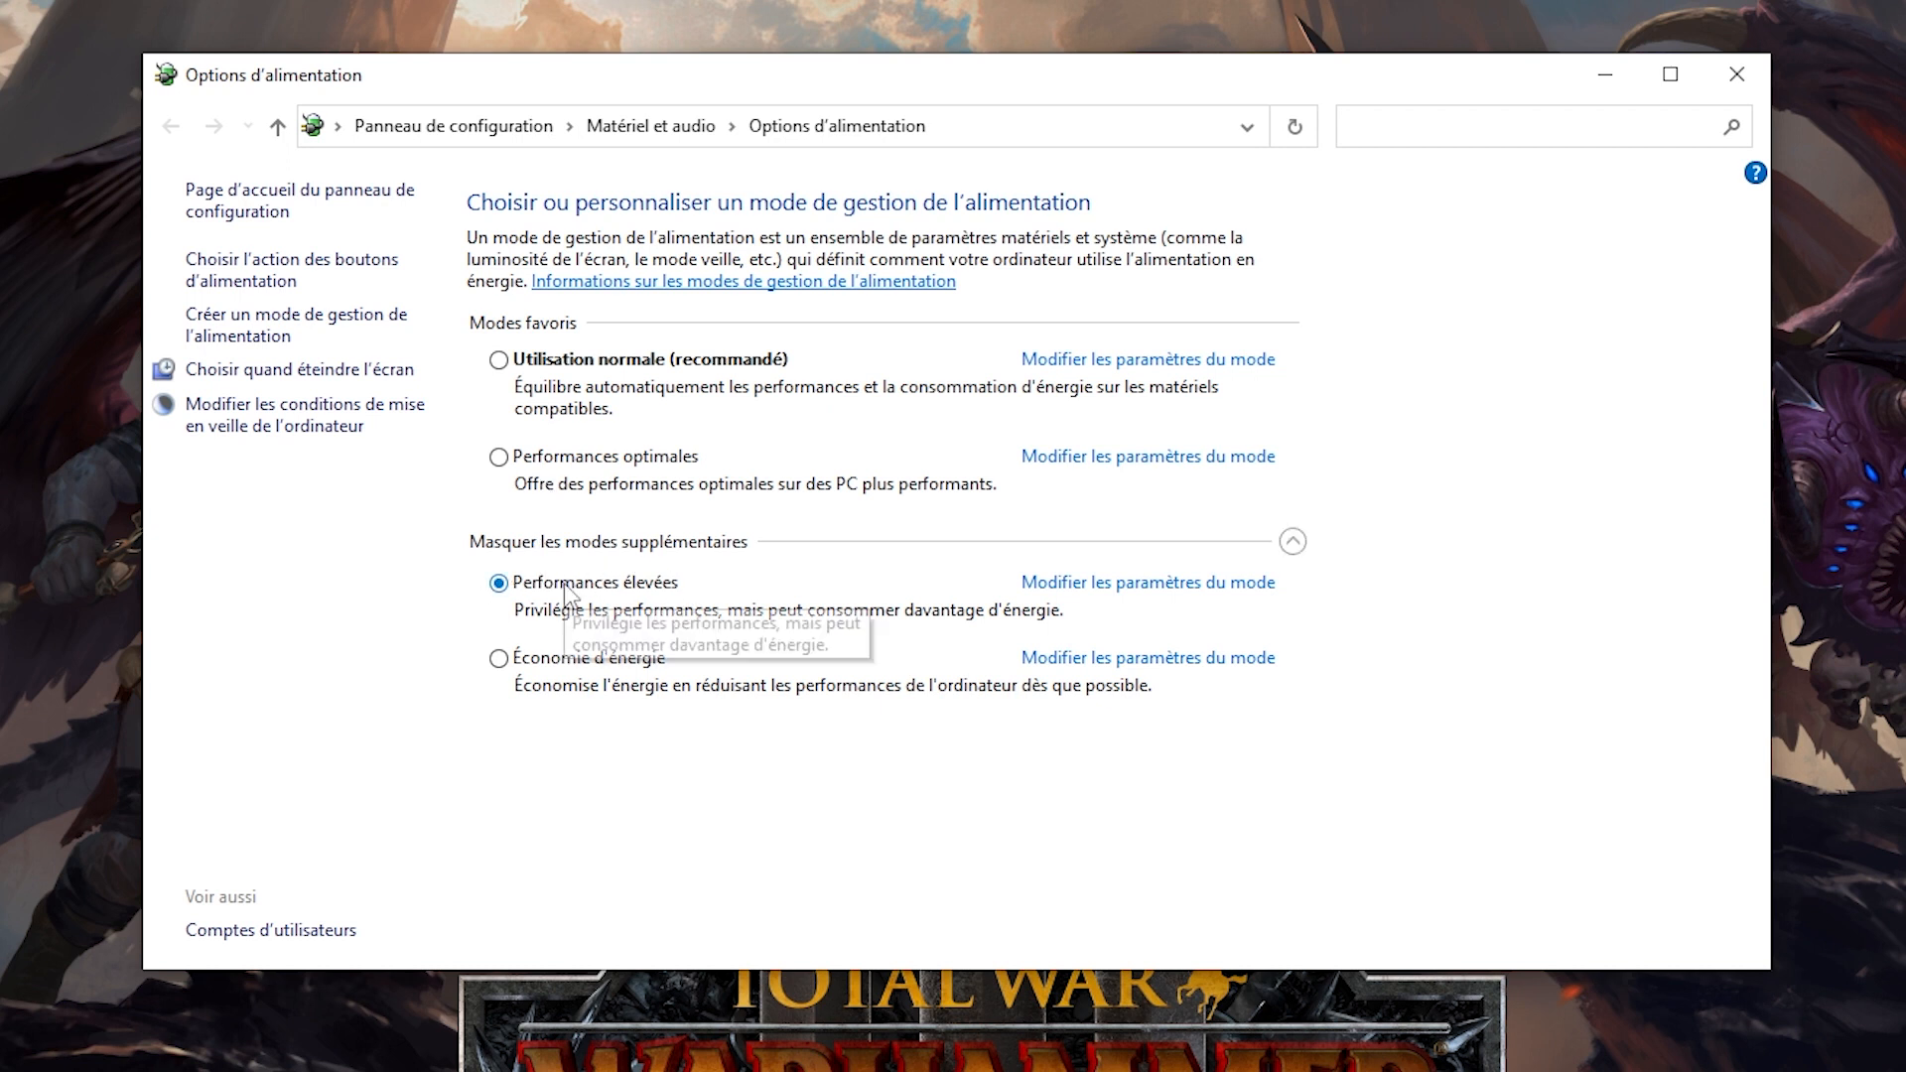
# Set the power plan to Performances optimales.
pyautogui.click(500, 458)
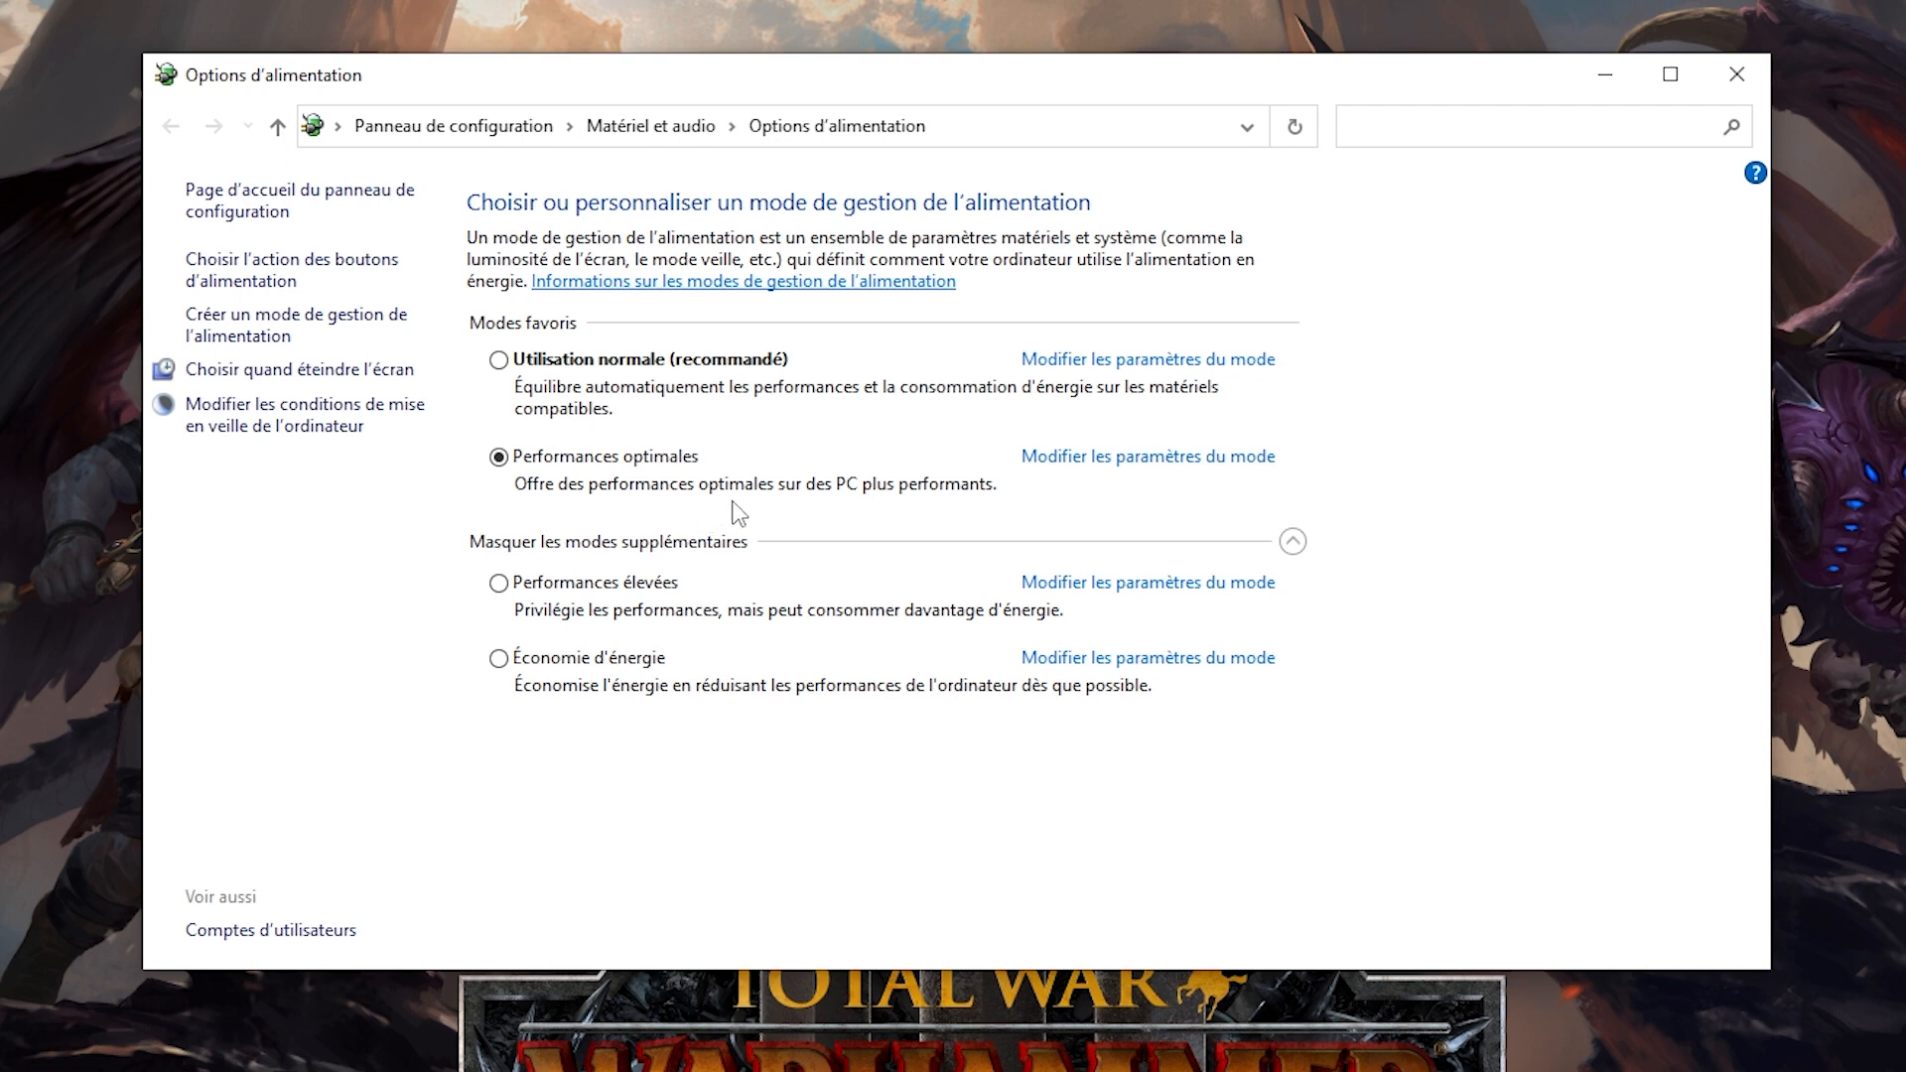
pyautogui.click(499, 584)
pyautogui.click(498, 456)
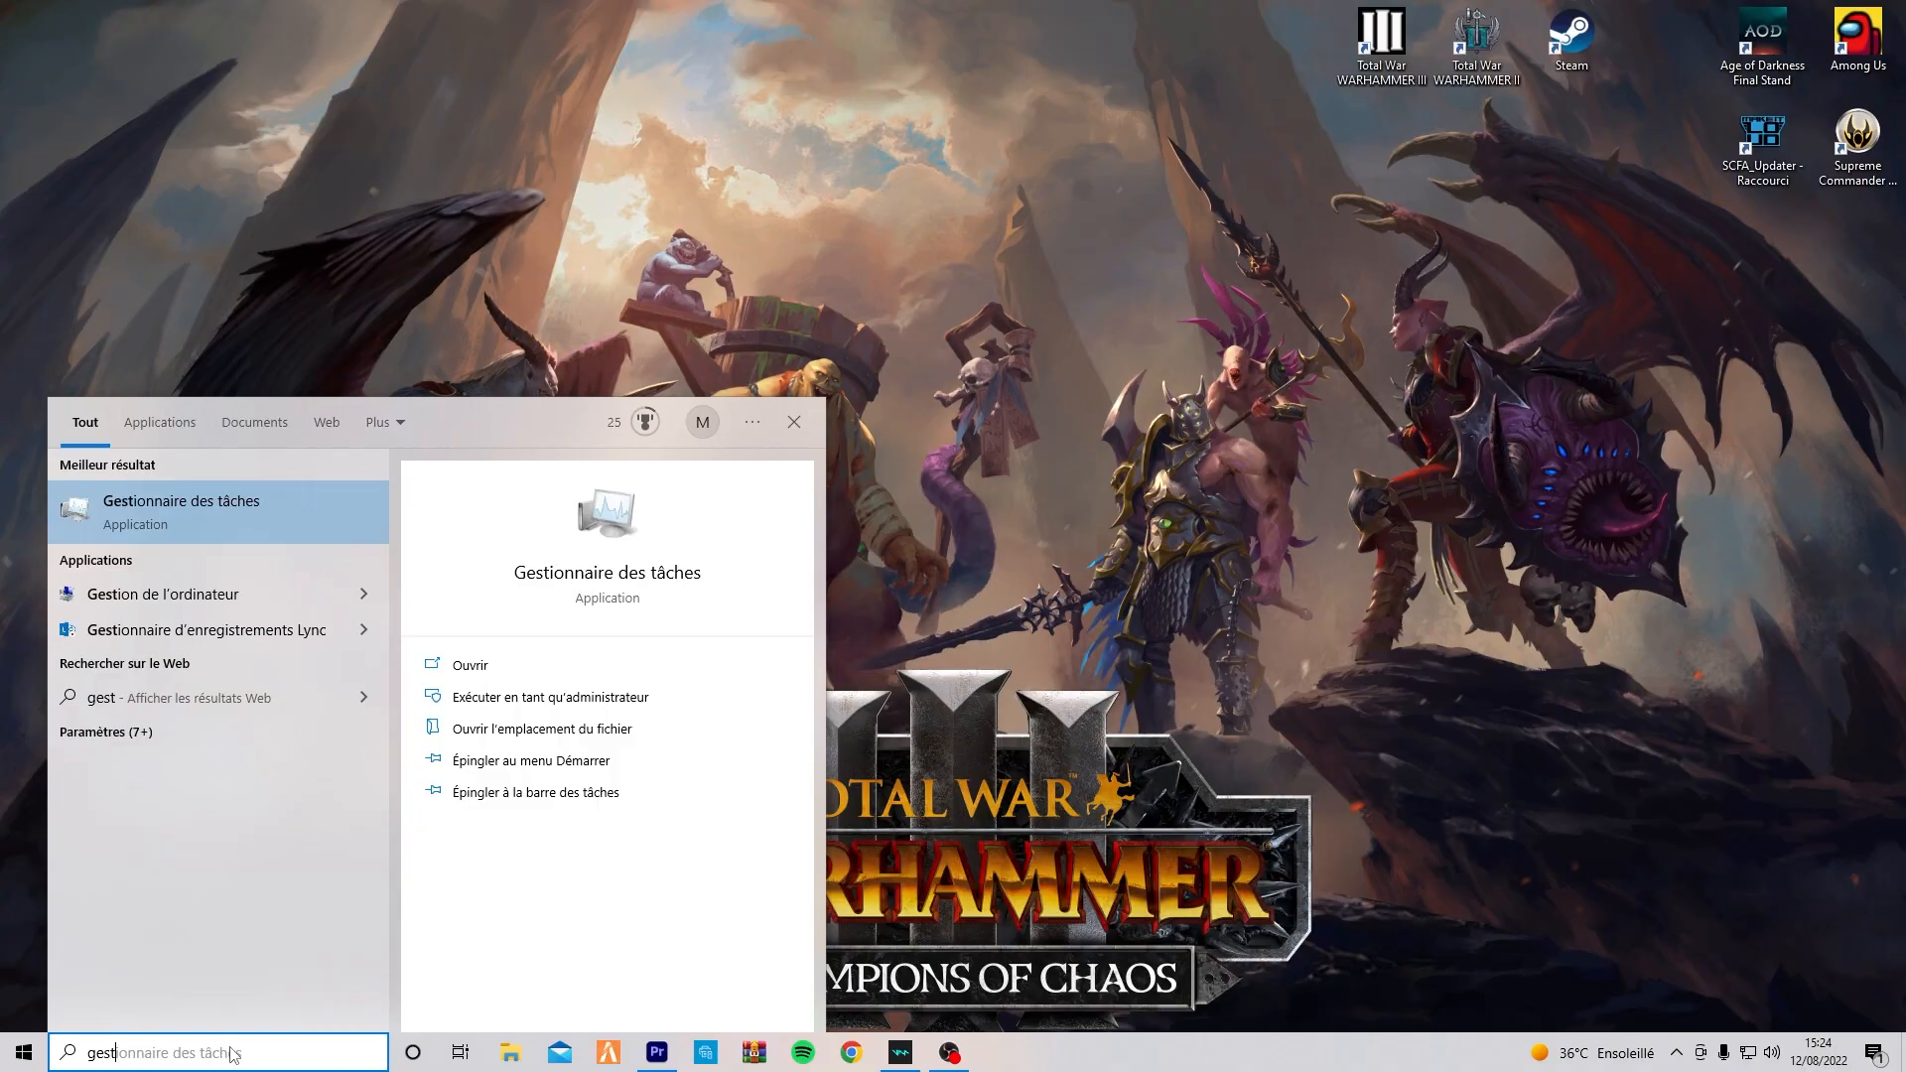
# Search for "gestionn", open Gestionnaire des tâches and widen its window to show more process columns.
pyautogui.write('onn')
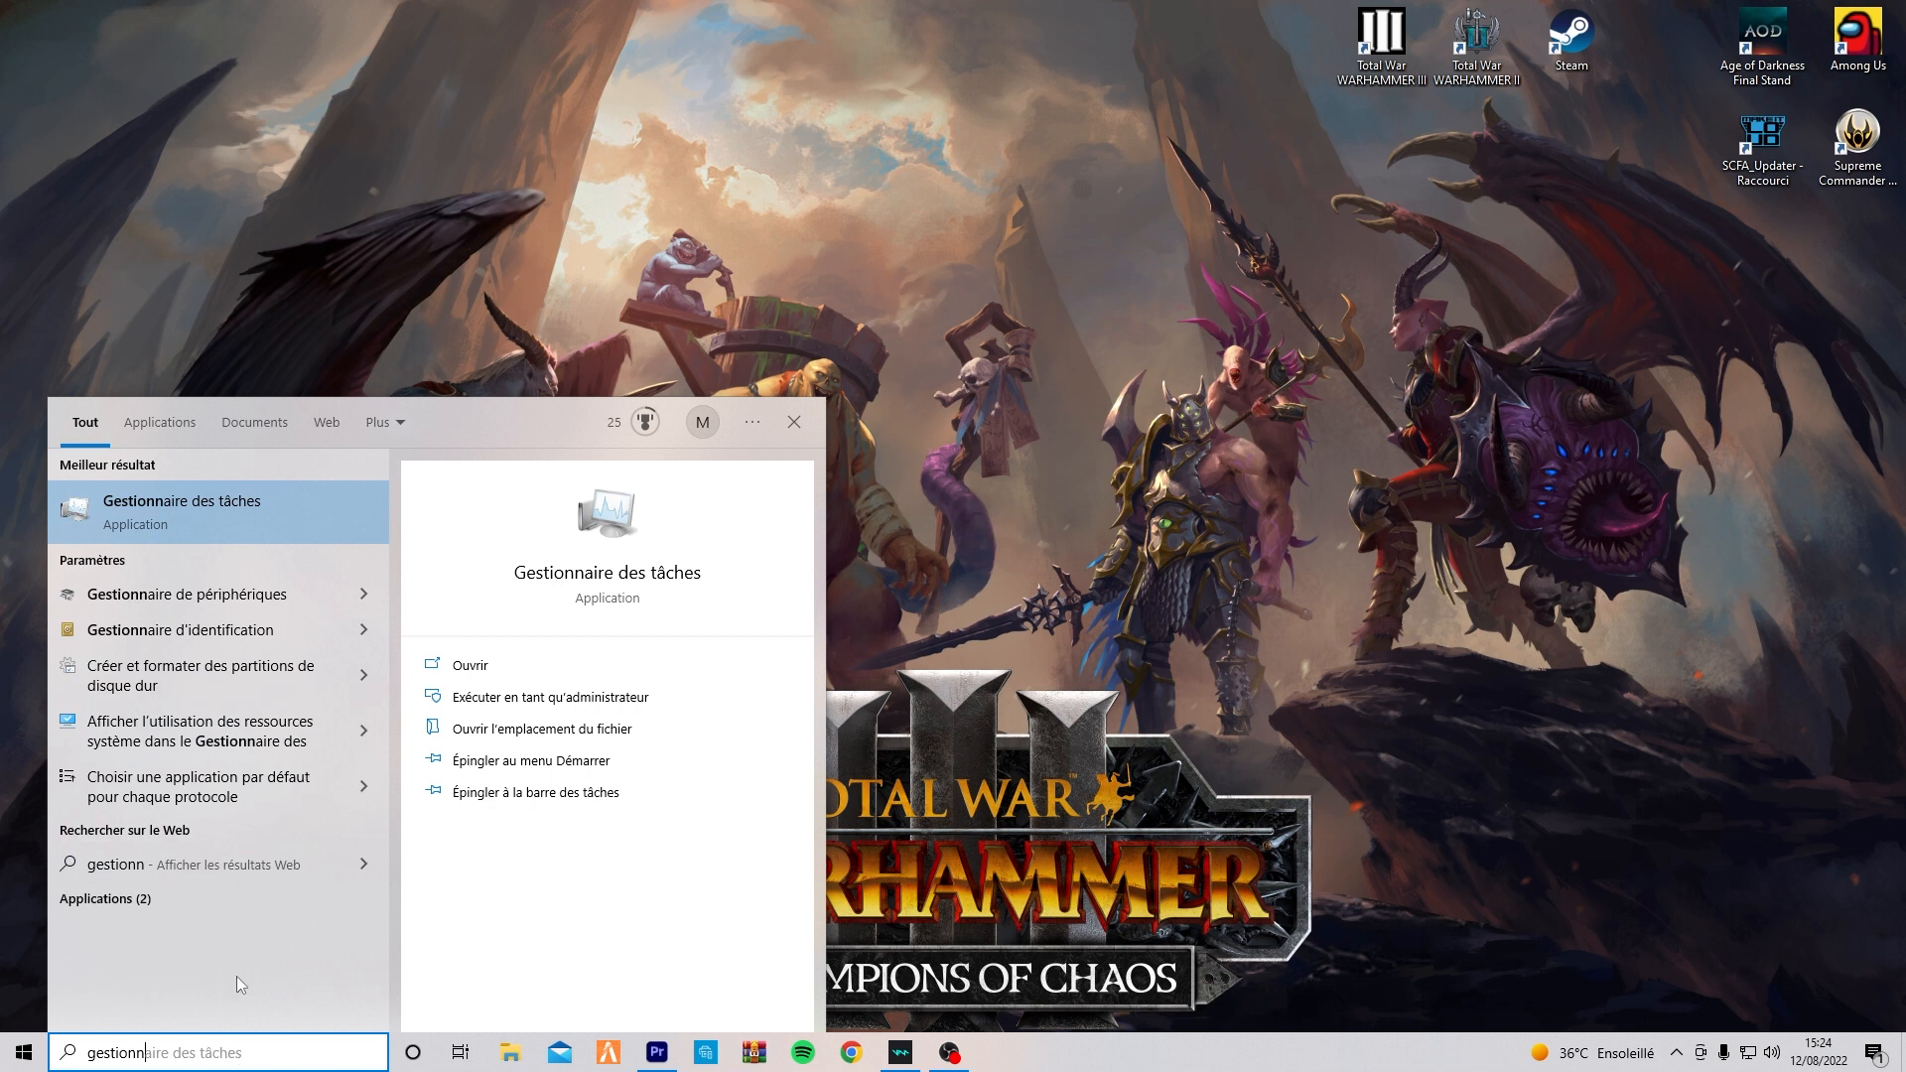
pyautogui.click(164, 534)
pyautogui.scroll(-3, 584, 466)
pyautogui.scroll(-1, 591, 475)
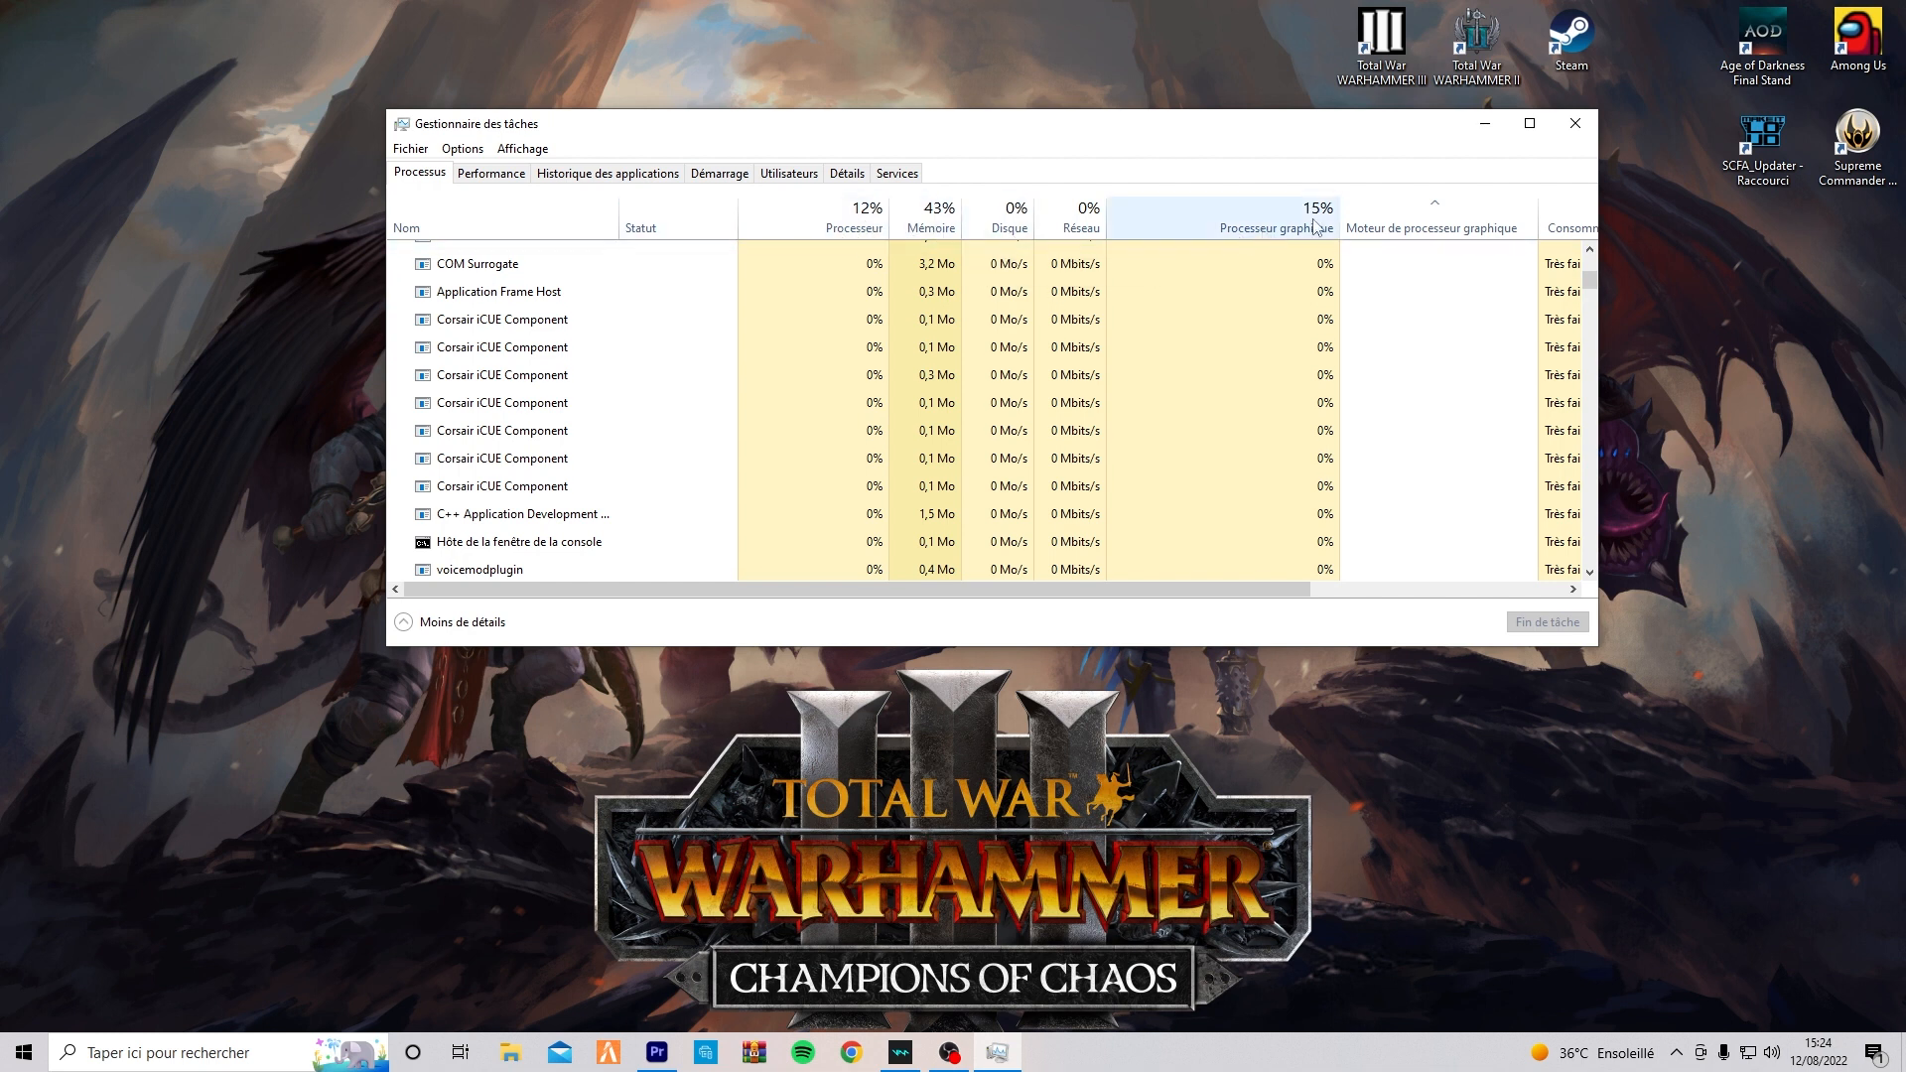
pyautogui.moveTo(1605, 431); pyautogui.dragTo(1845, 431)
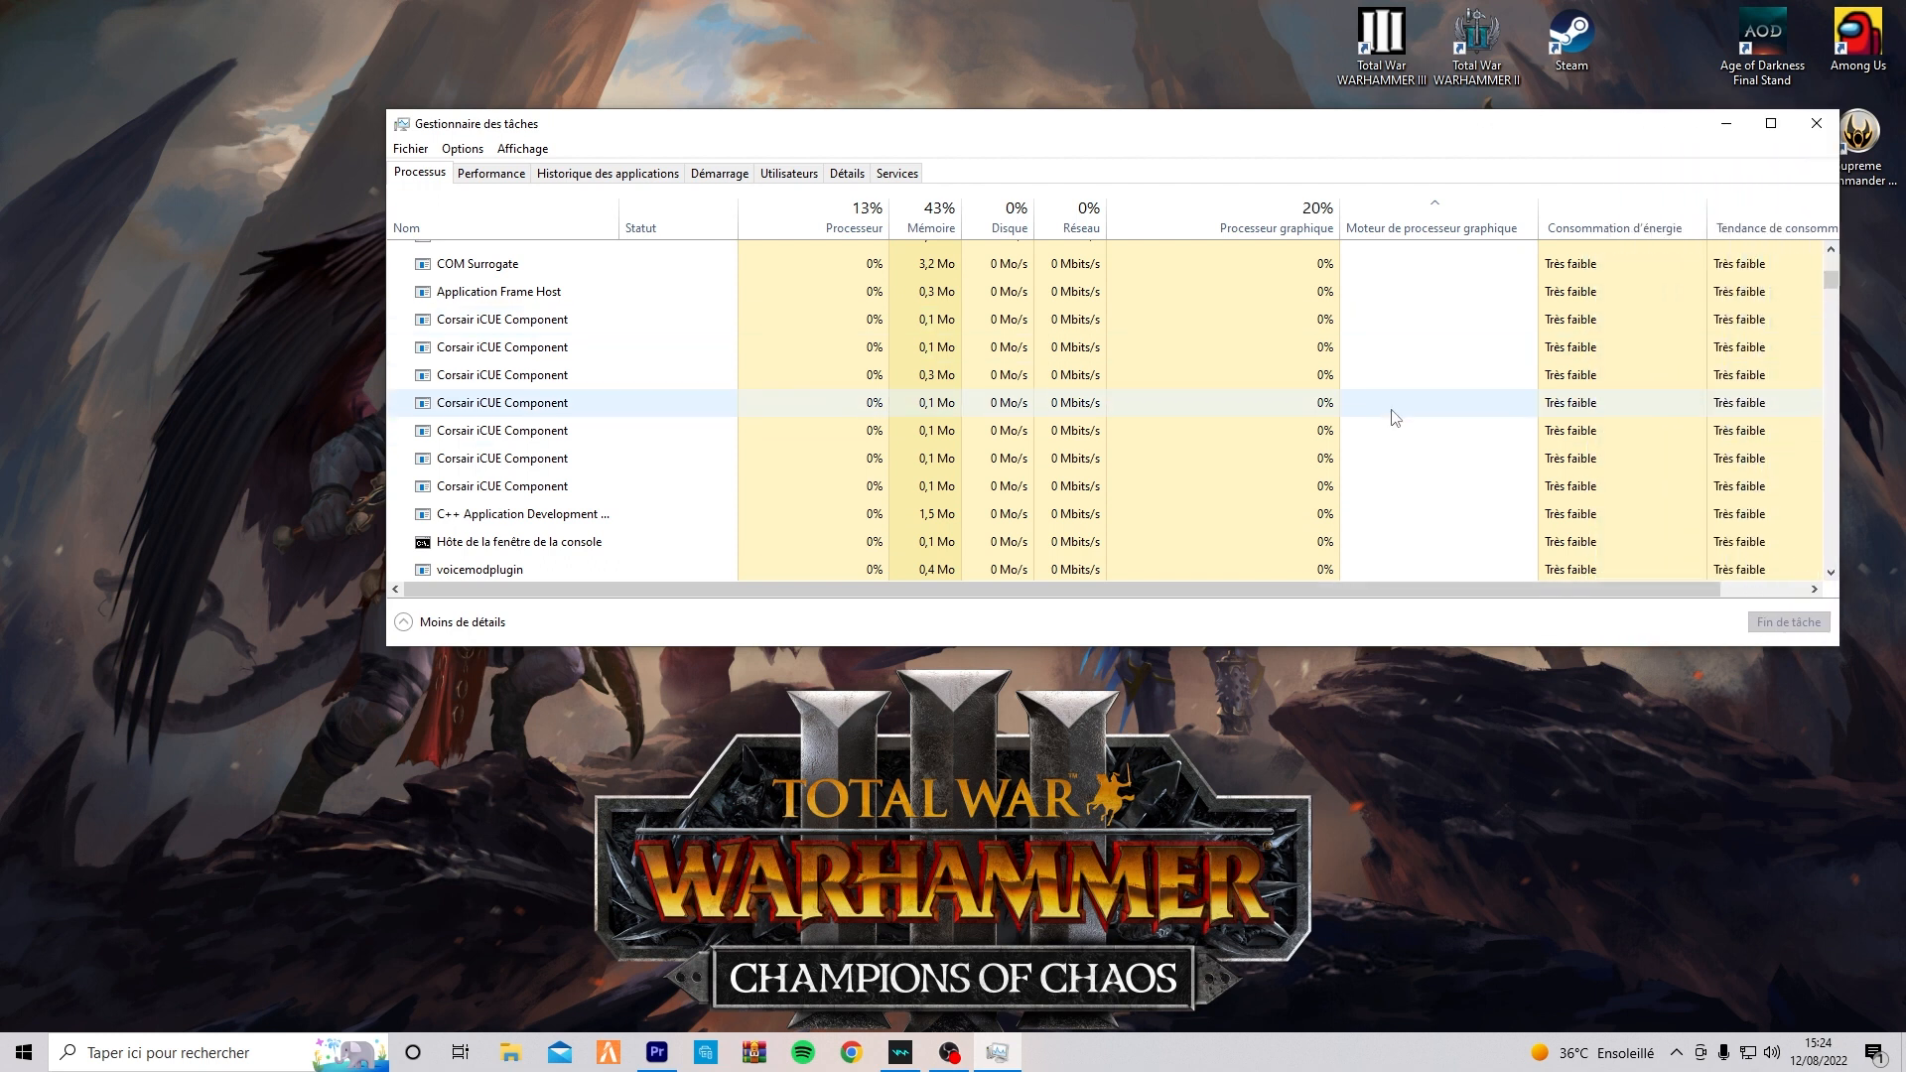
# Review the programs that launch at startup and disable Snap Camera.
pyautogui.click(724, 176)
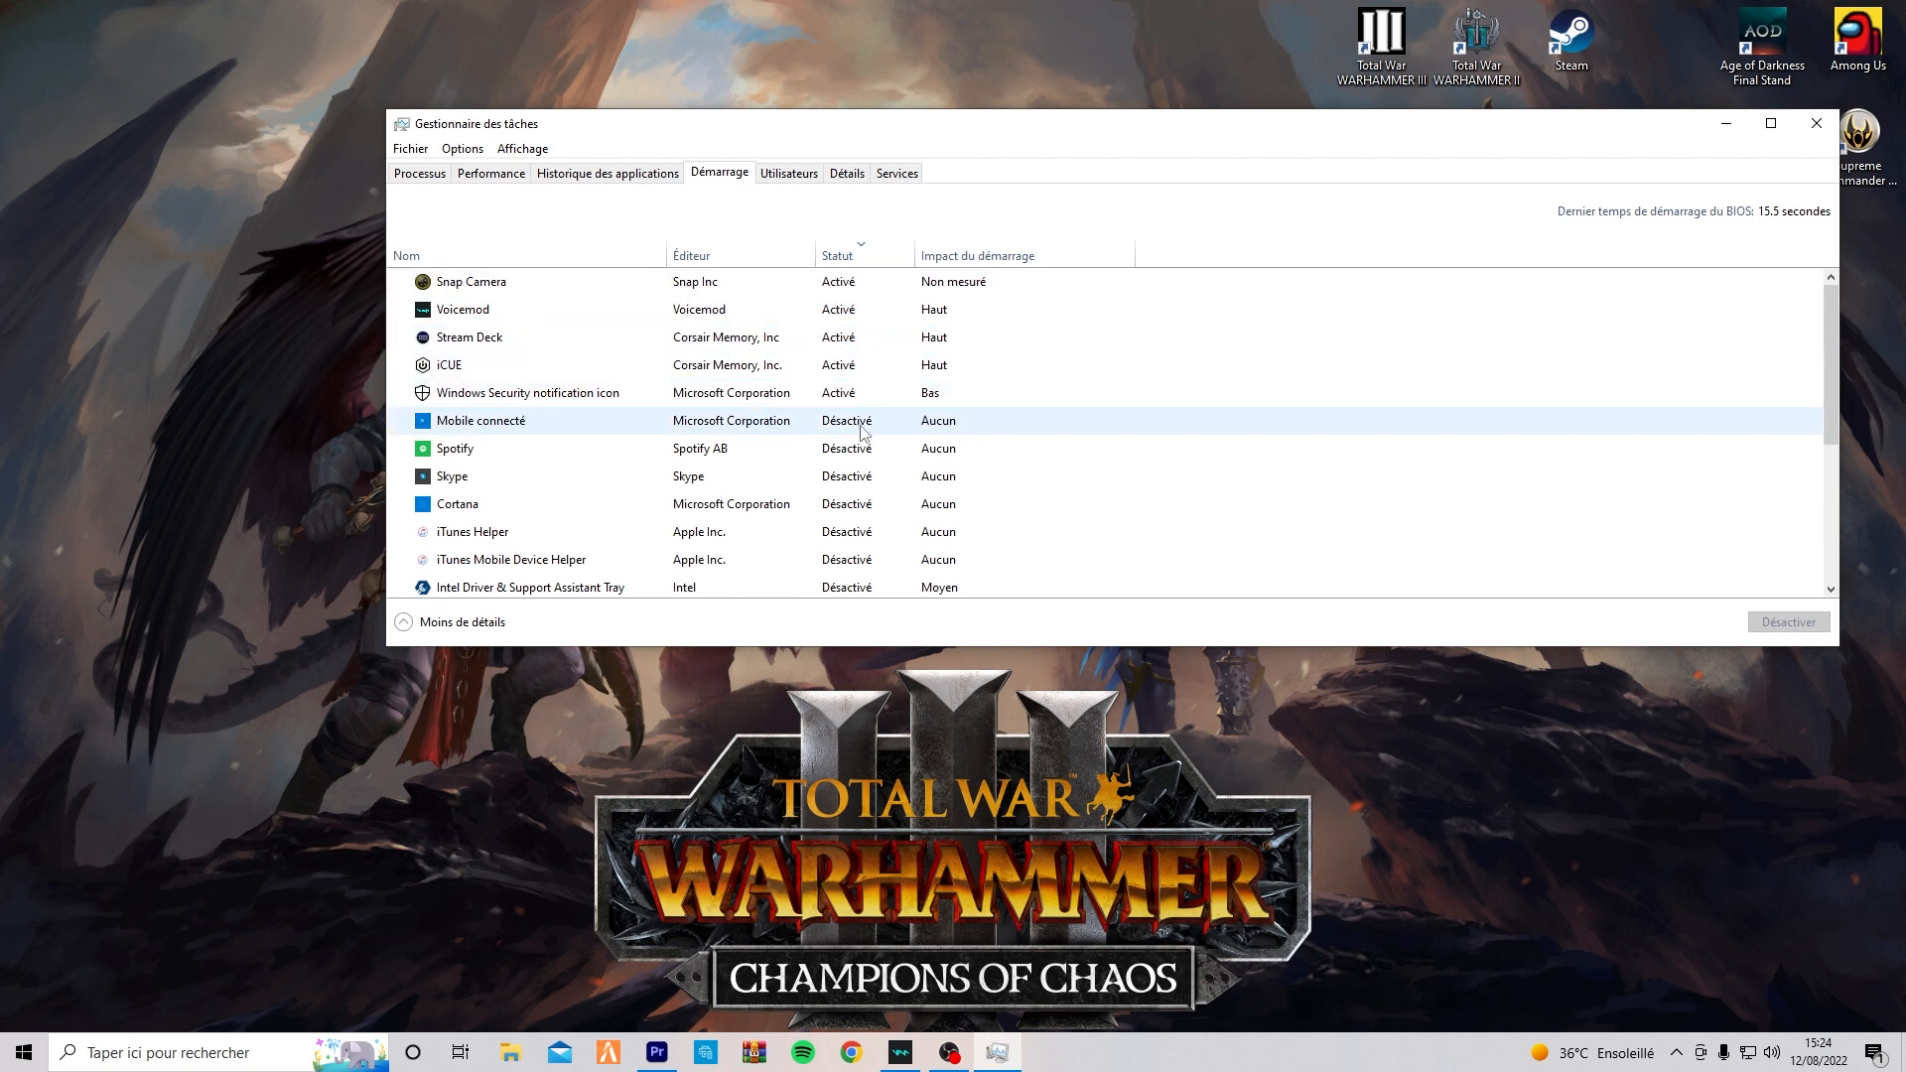
pyautogui.scroll(-2, 861, 435)
pyautogui.scroll(-2, 861, 435)
pyautogui.scroll(4, 861, 437)
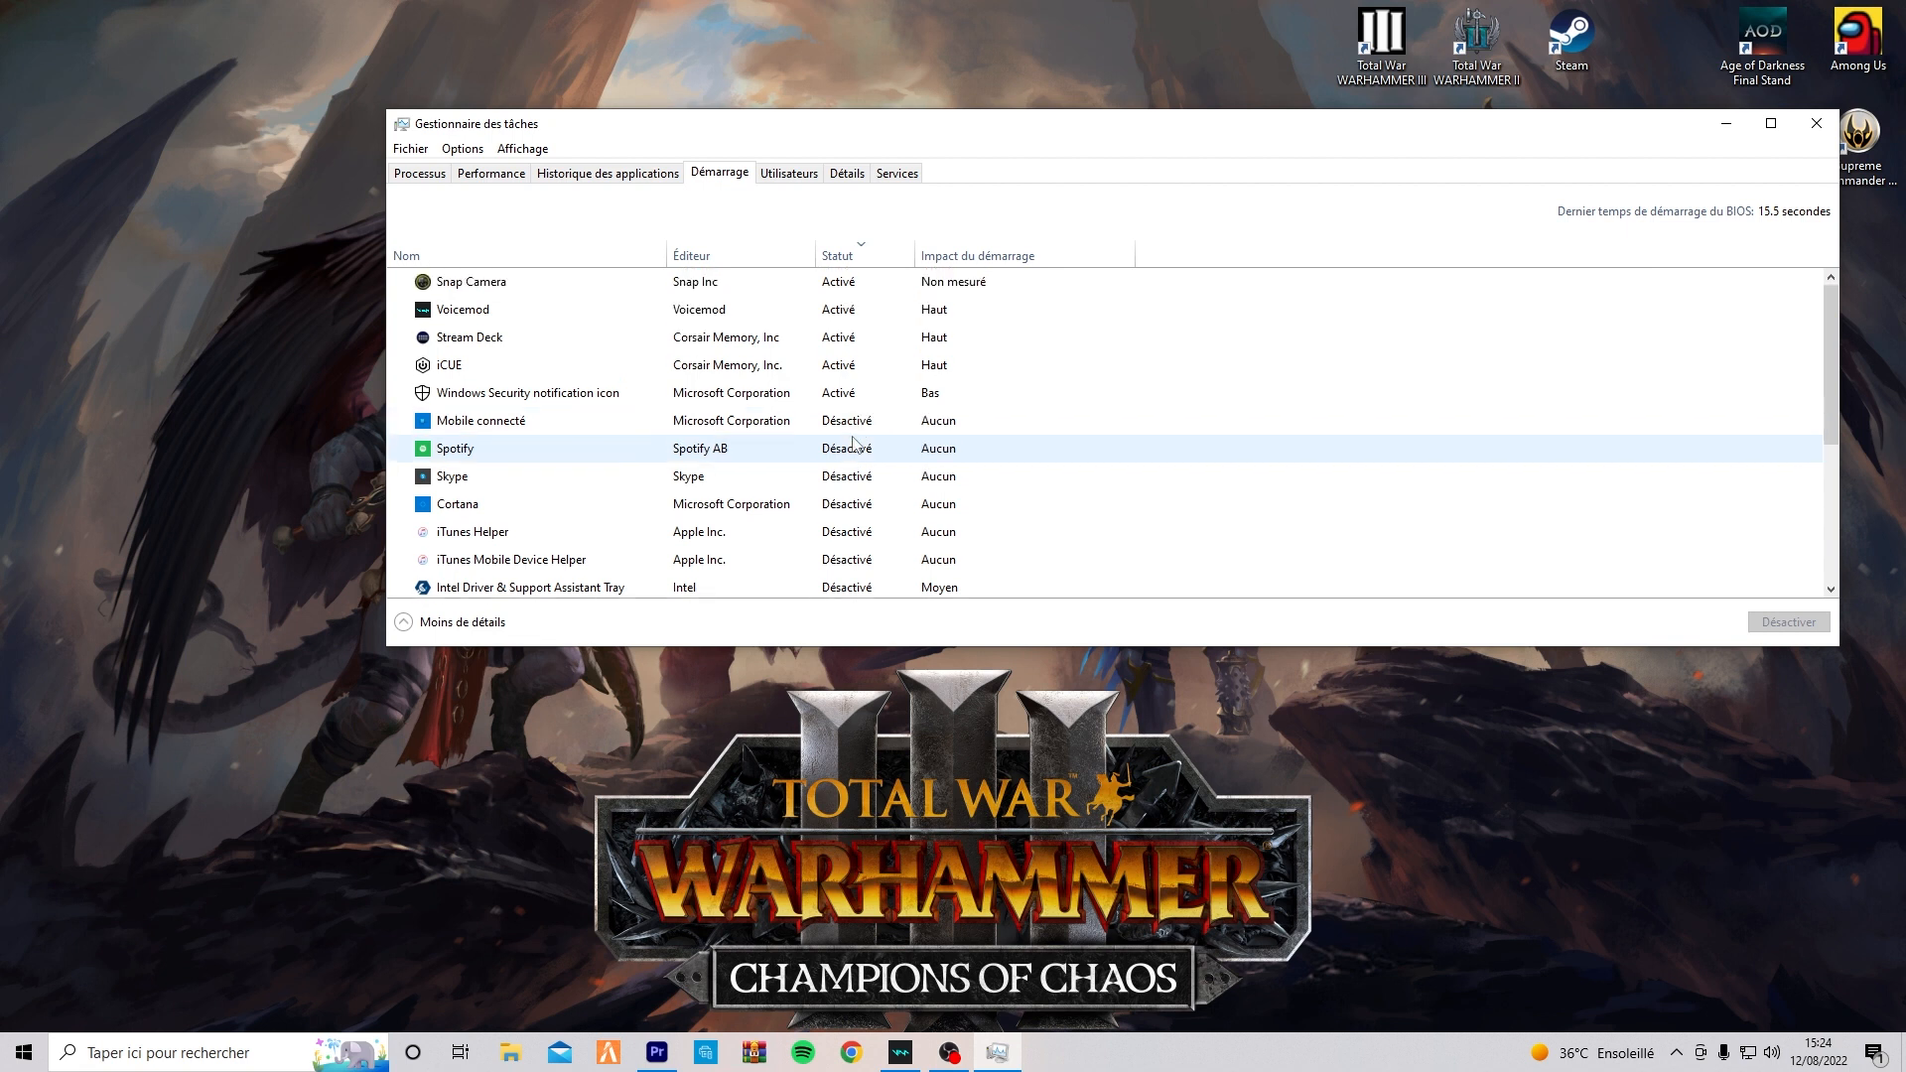
pyautogui.rightClick(842, 287)
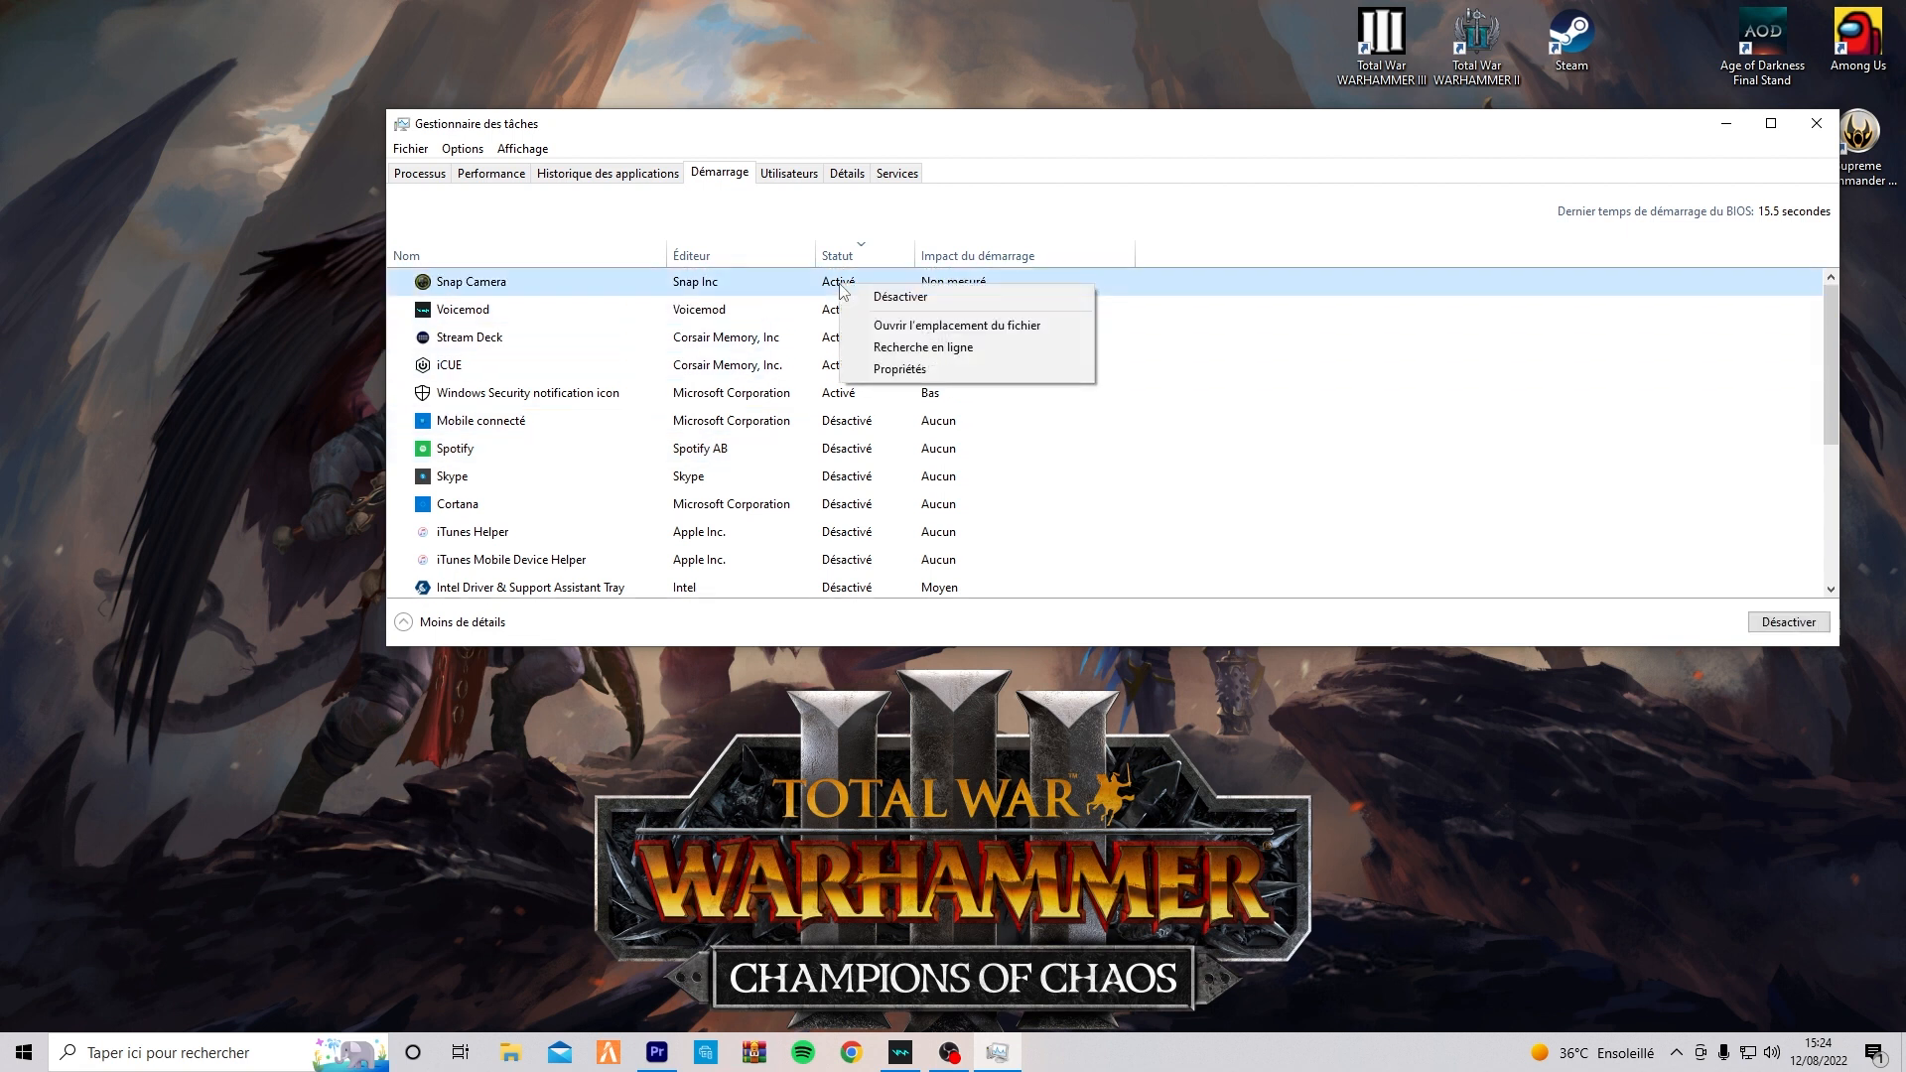
pyautogui.click(892, 300)
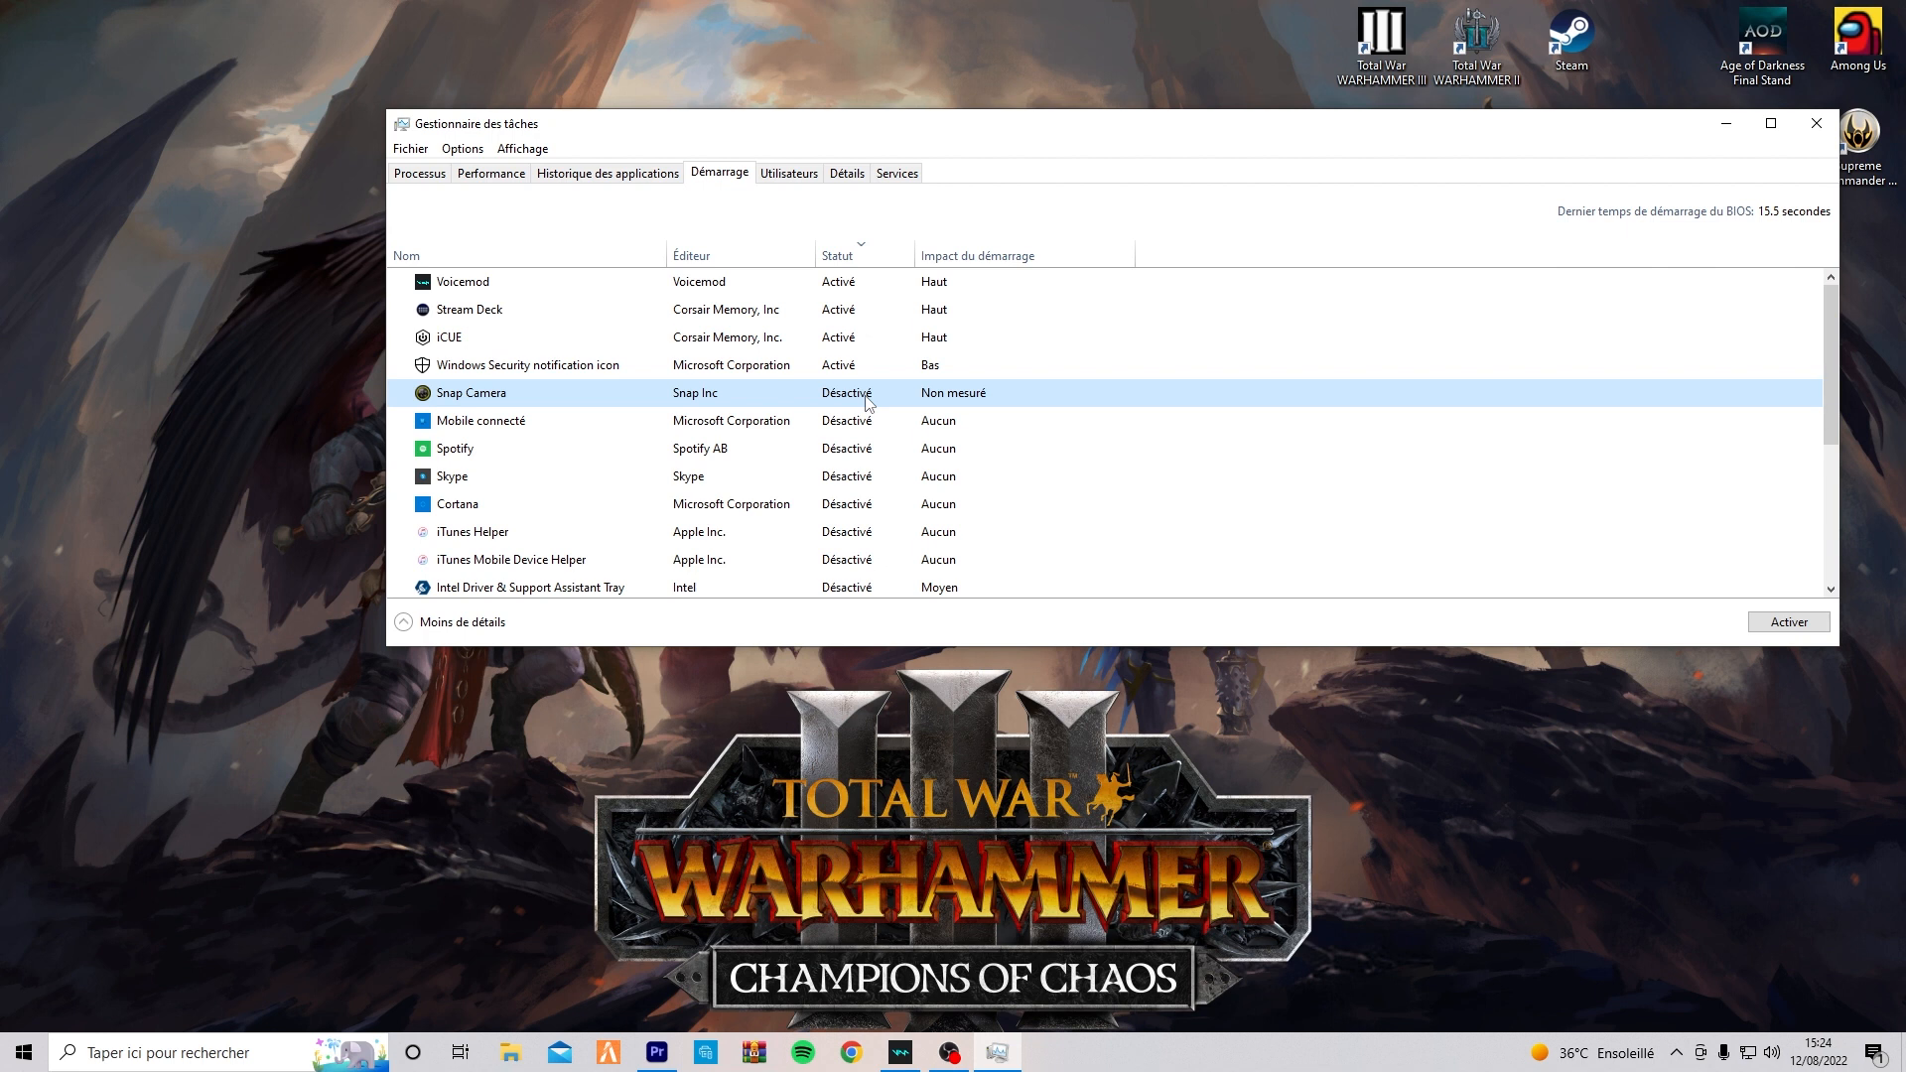
# Search for Discord from the desktop and open it.
pyautogui.press('super')
pyautogui.write('d')
pyautogui.click(142, 500)
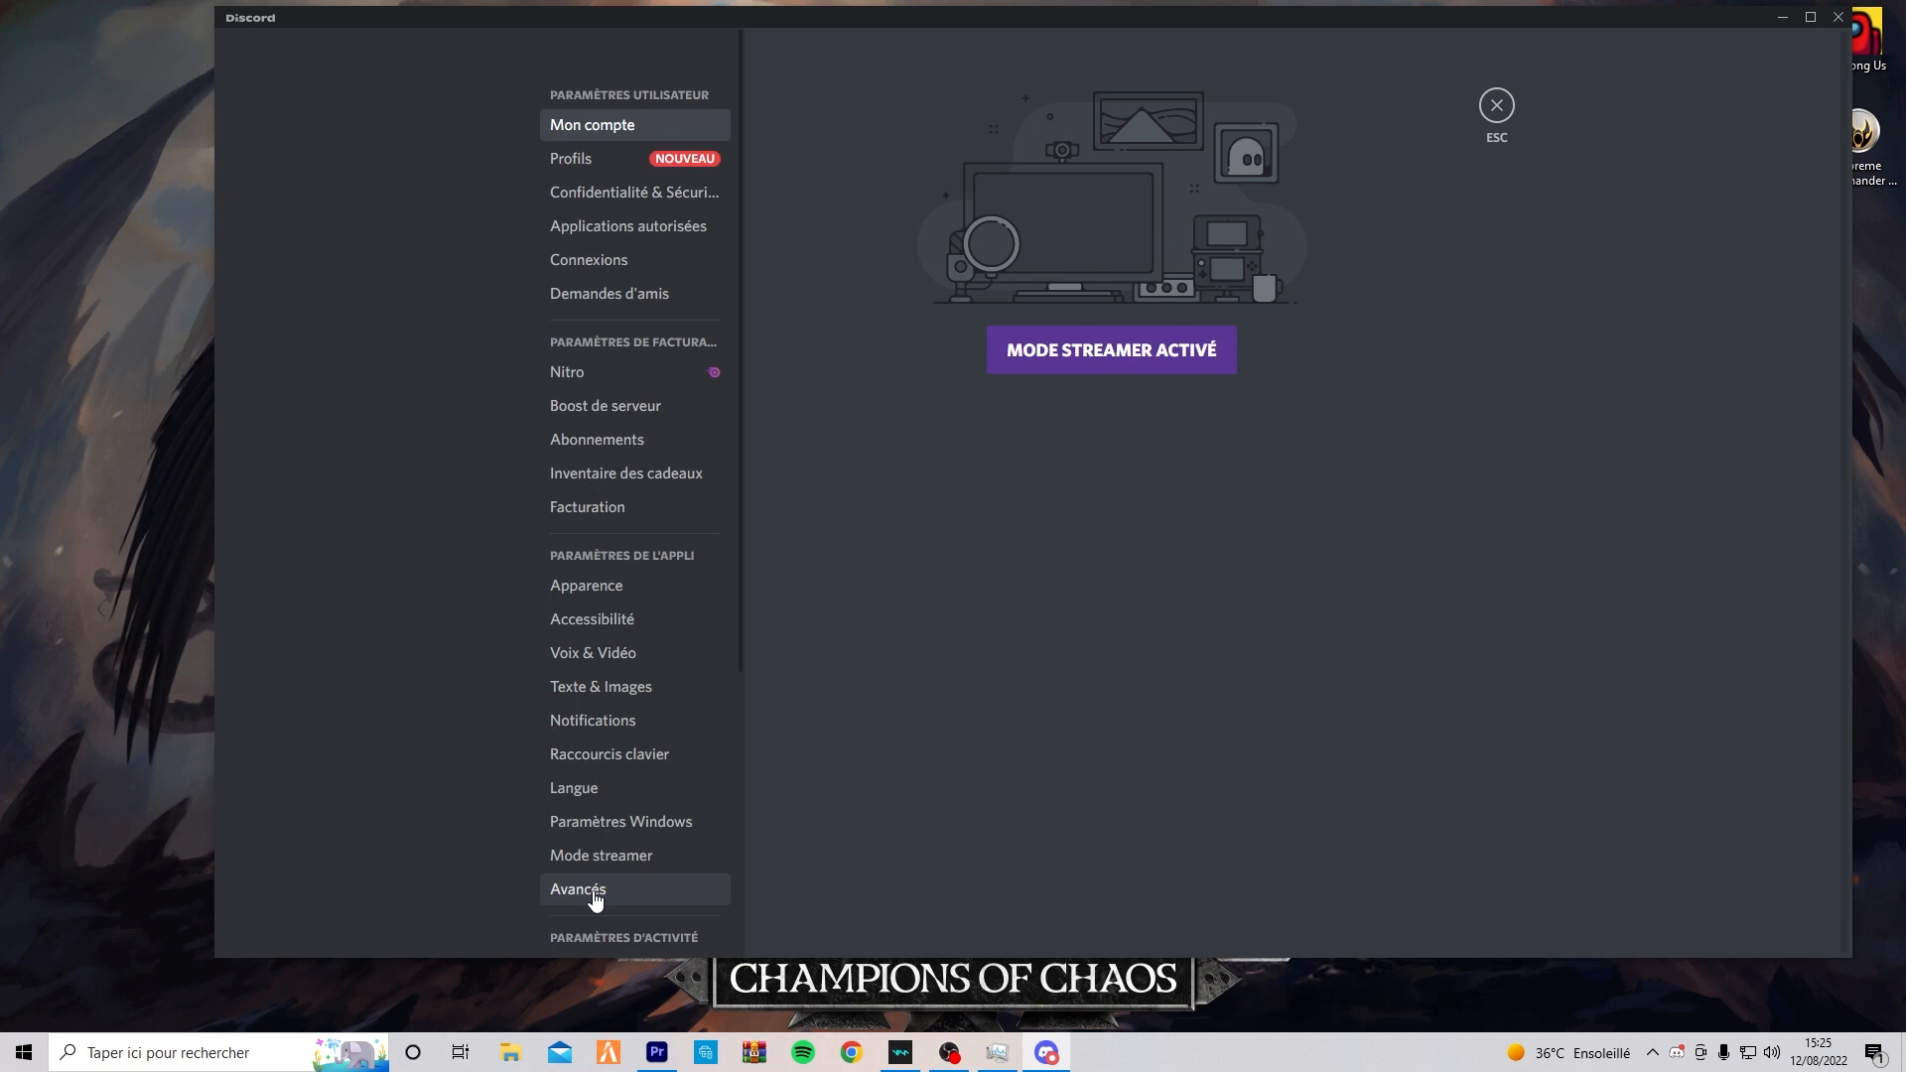
# Turn off Accélération matérielle in Discord's advanced settings.
pyautogui.click(594, 894)
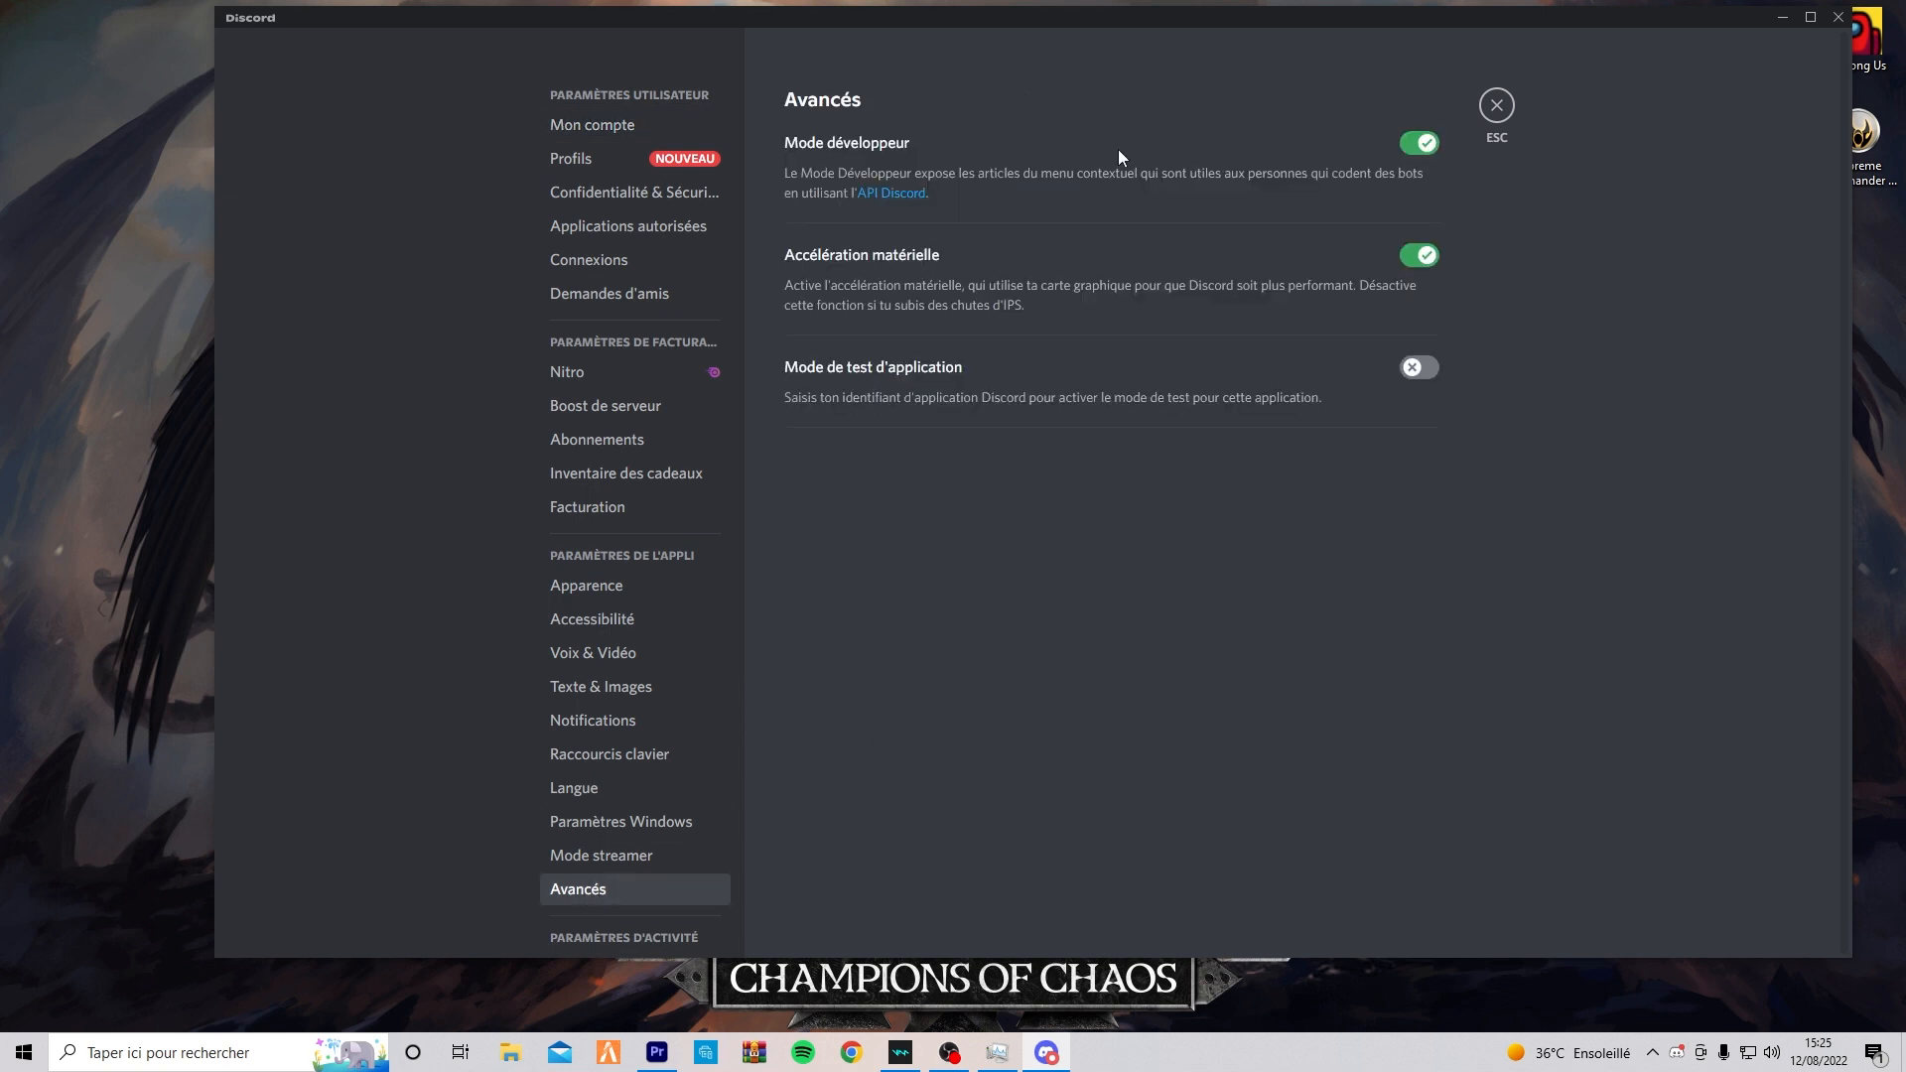
pyautogui.click(1418, 260)
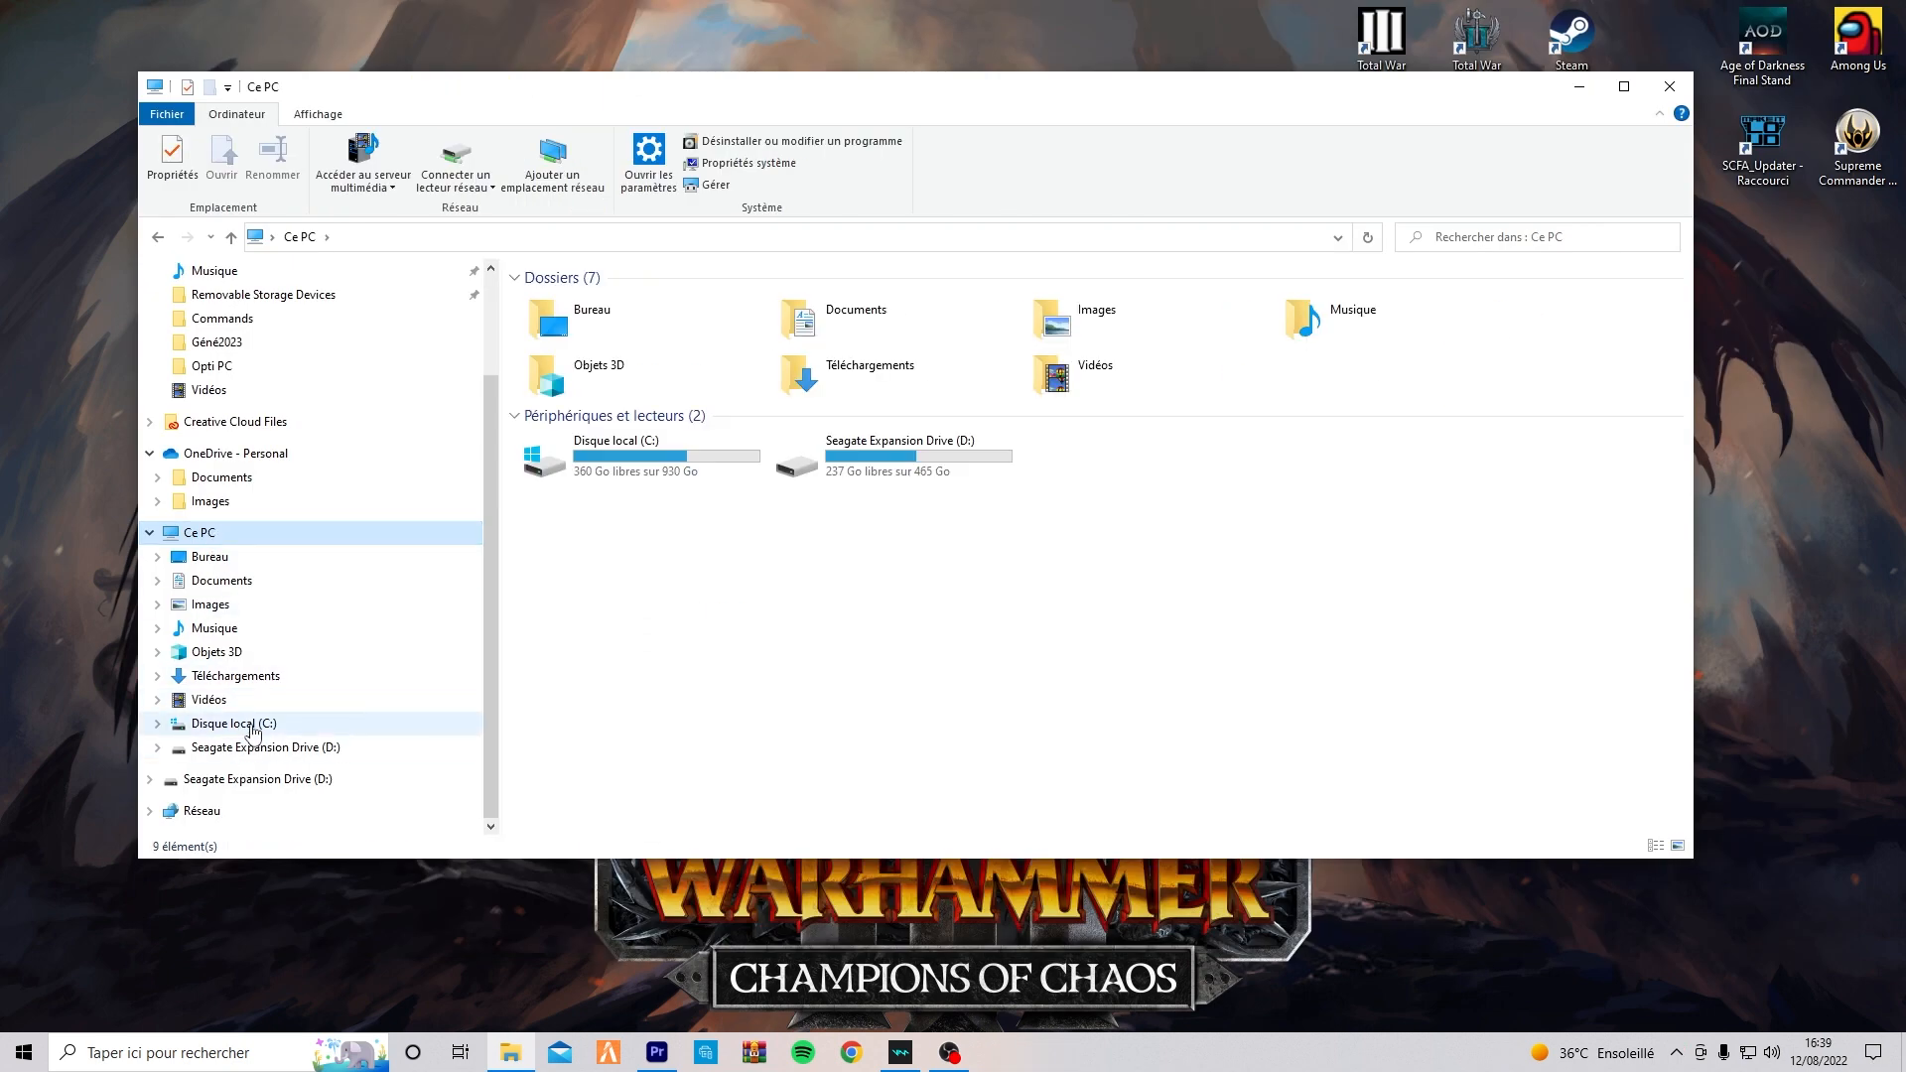
# In File Explorer, browse Disque local (C:) to Programmes (x86)\Steam\steamapps\common and open the Total War WARHAMMER III folder.
pyautogui.click(252, 730)
pyautogui.doubleClick(595, 364)
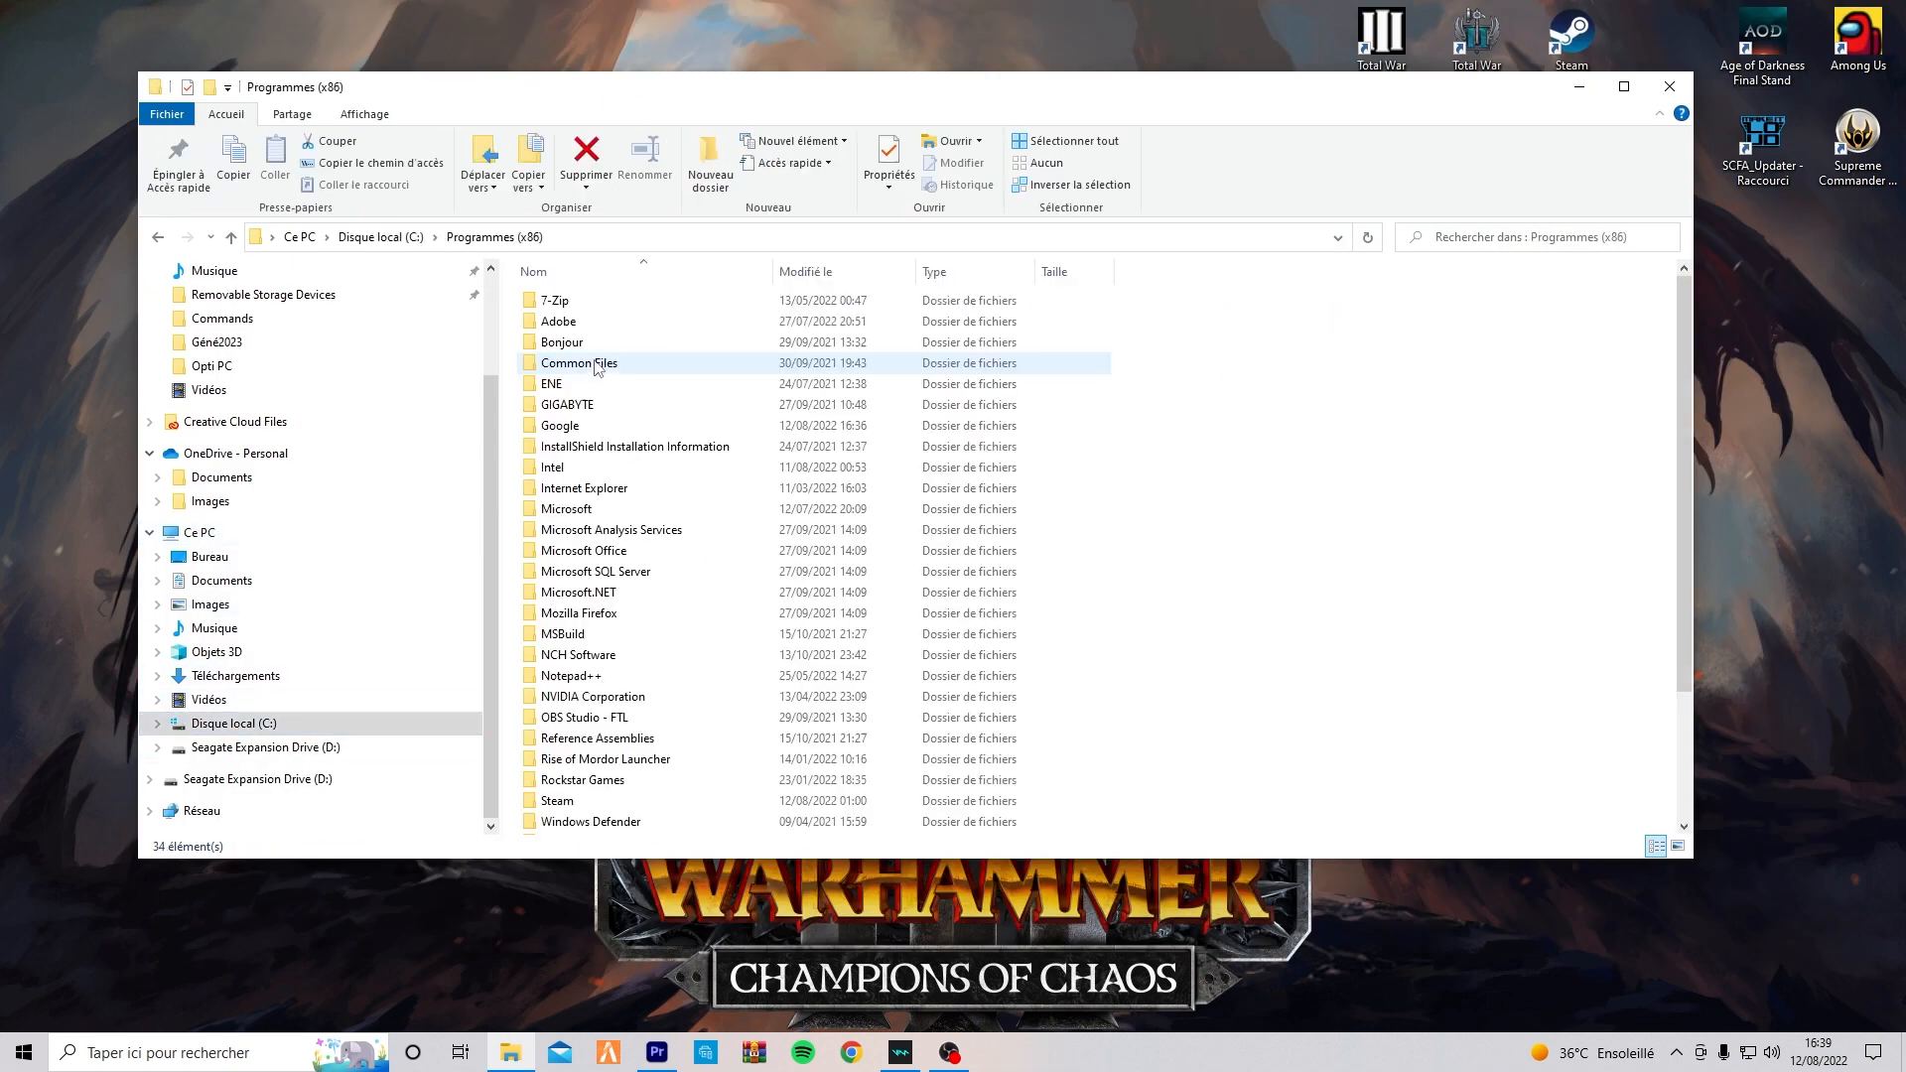
pyautogui.scroll(-1, 590, 559)
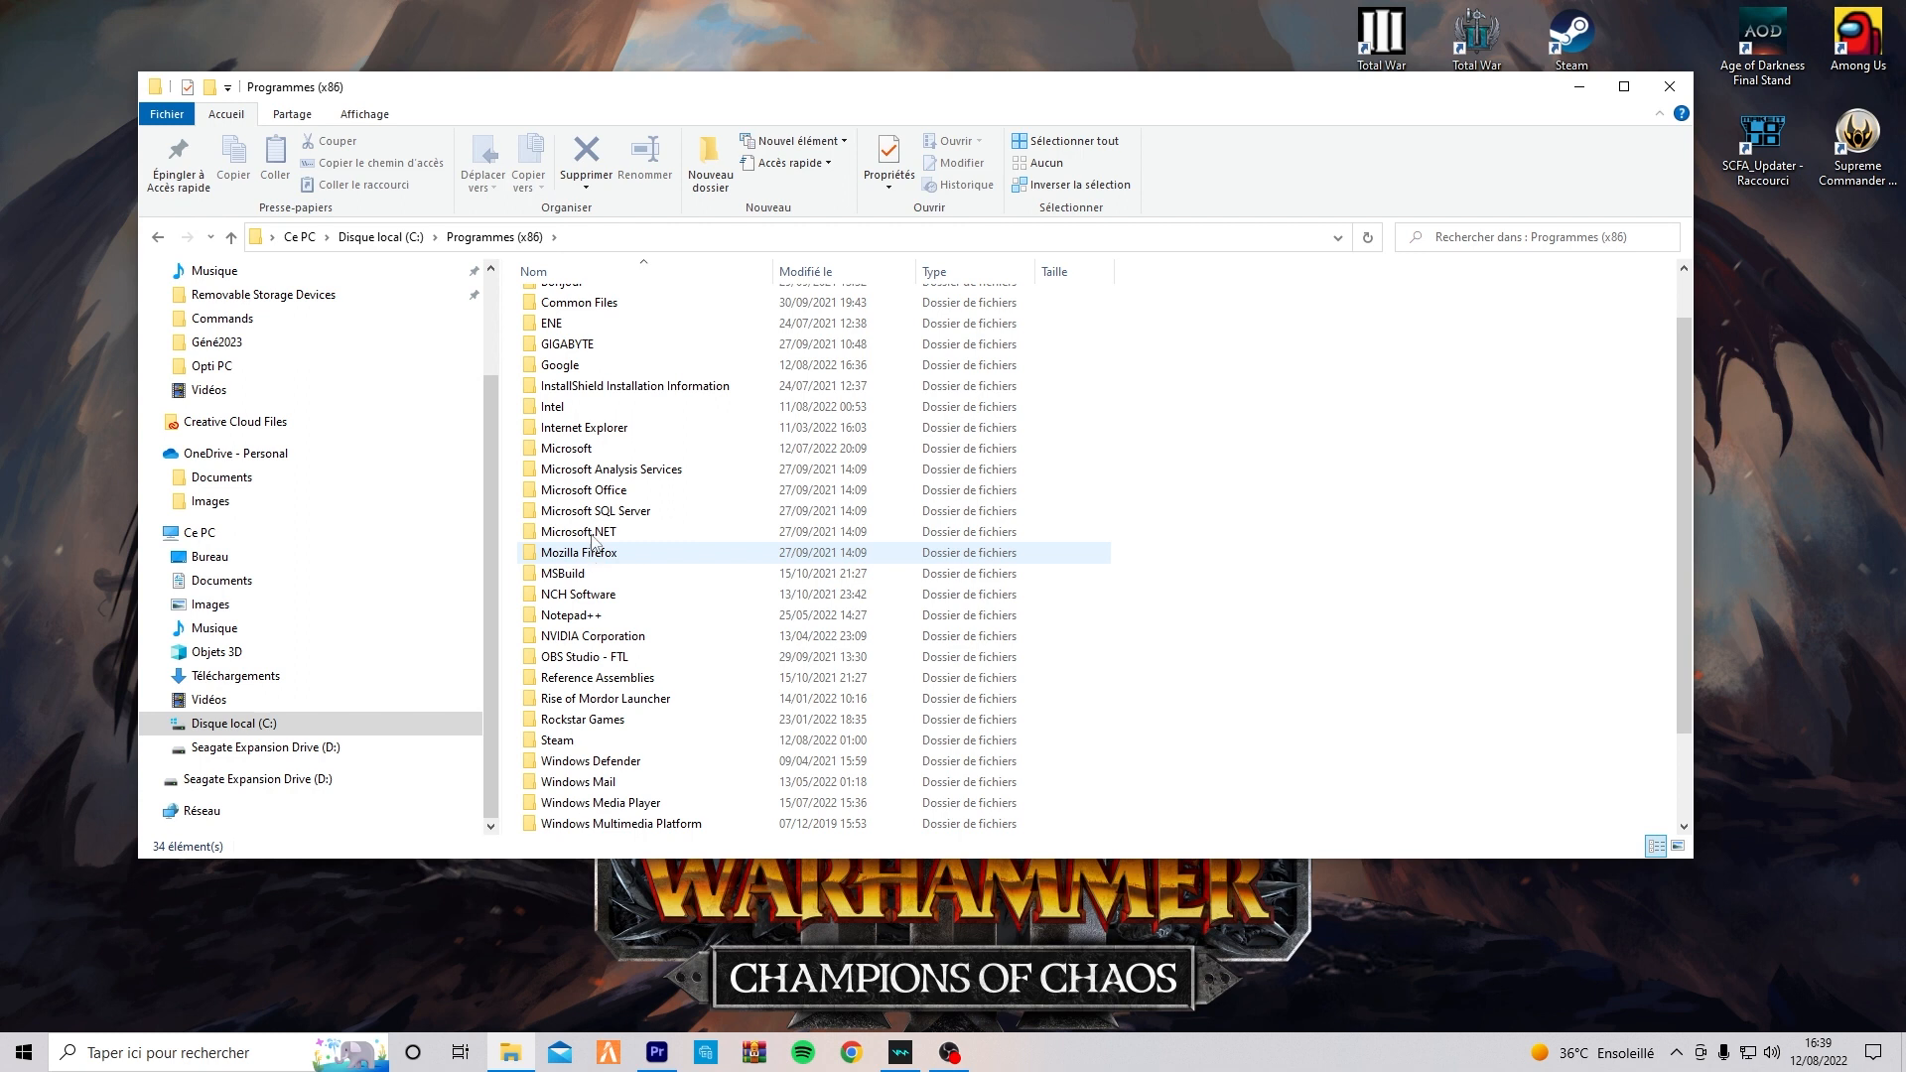
pyautogui.scroll(1, 595, 502)
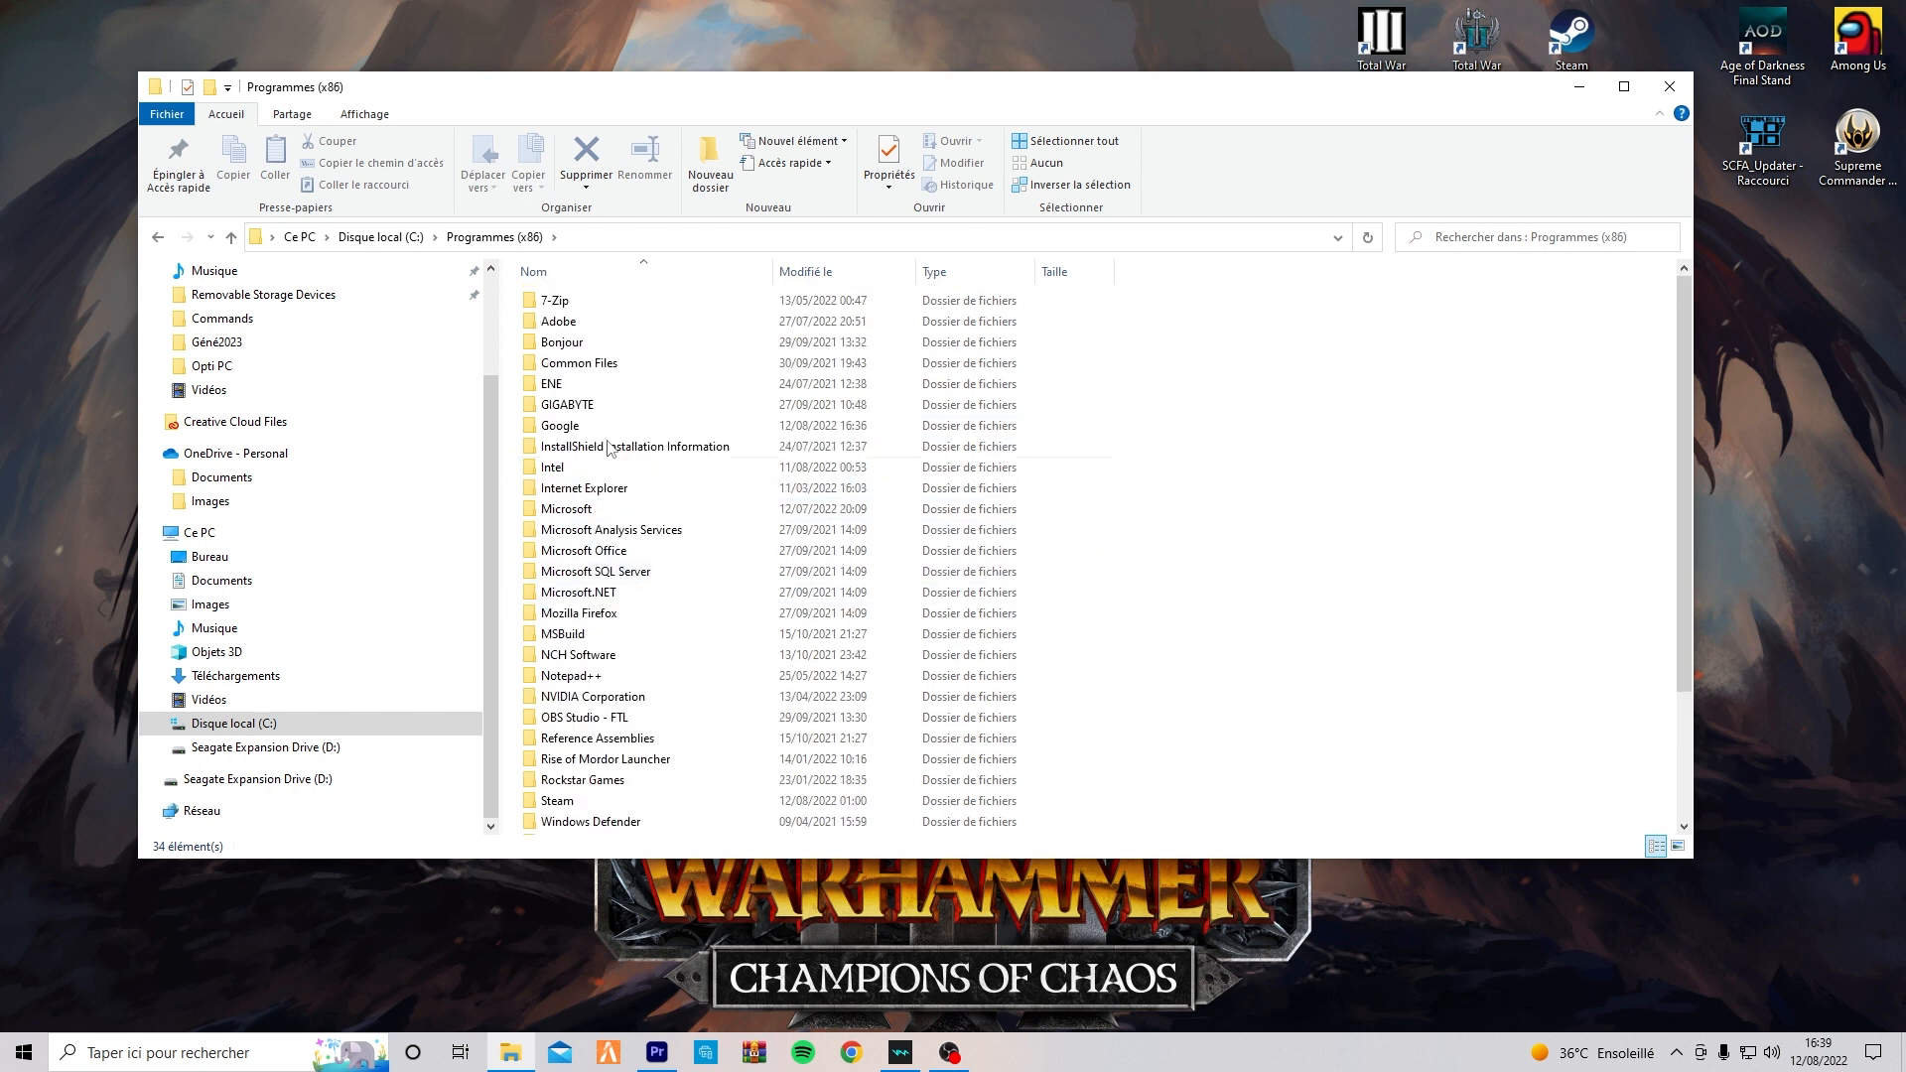
pyautogui.moveTo(575, 369)
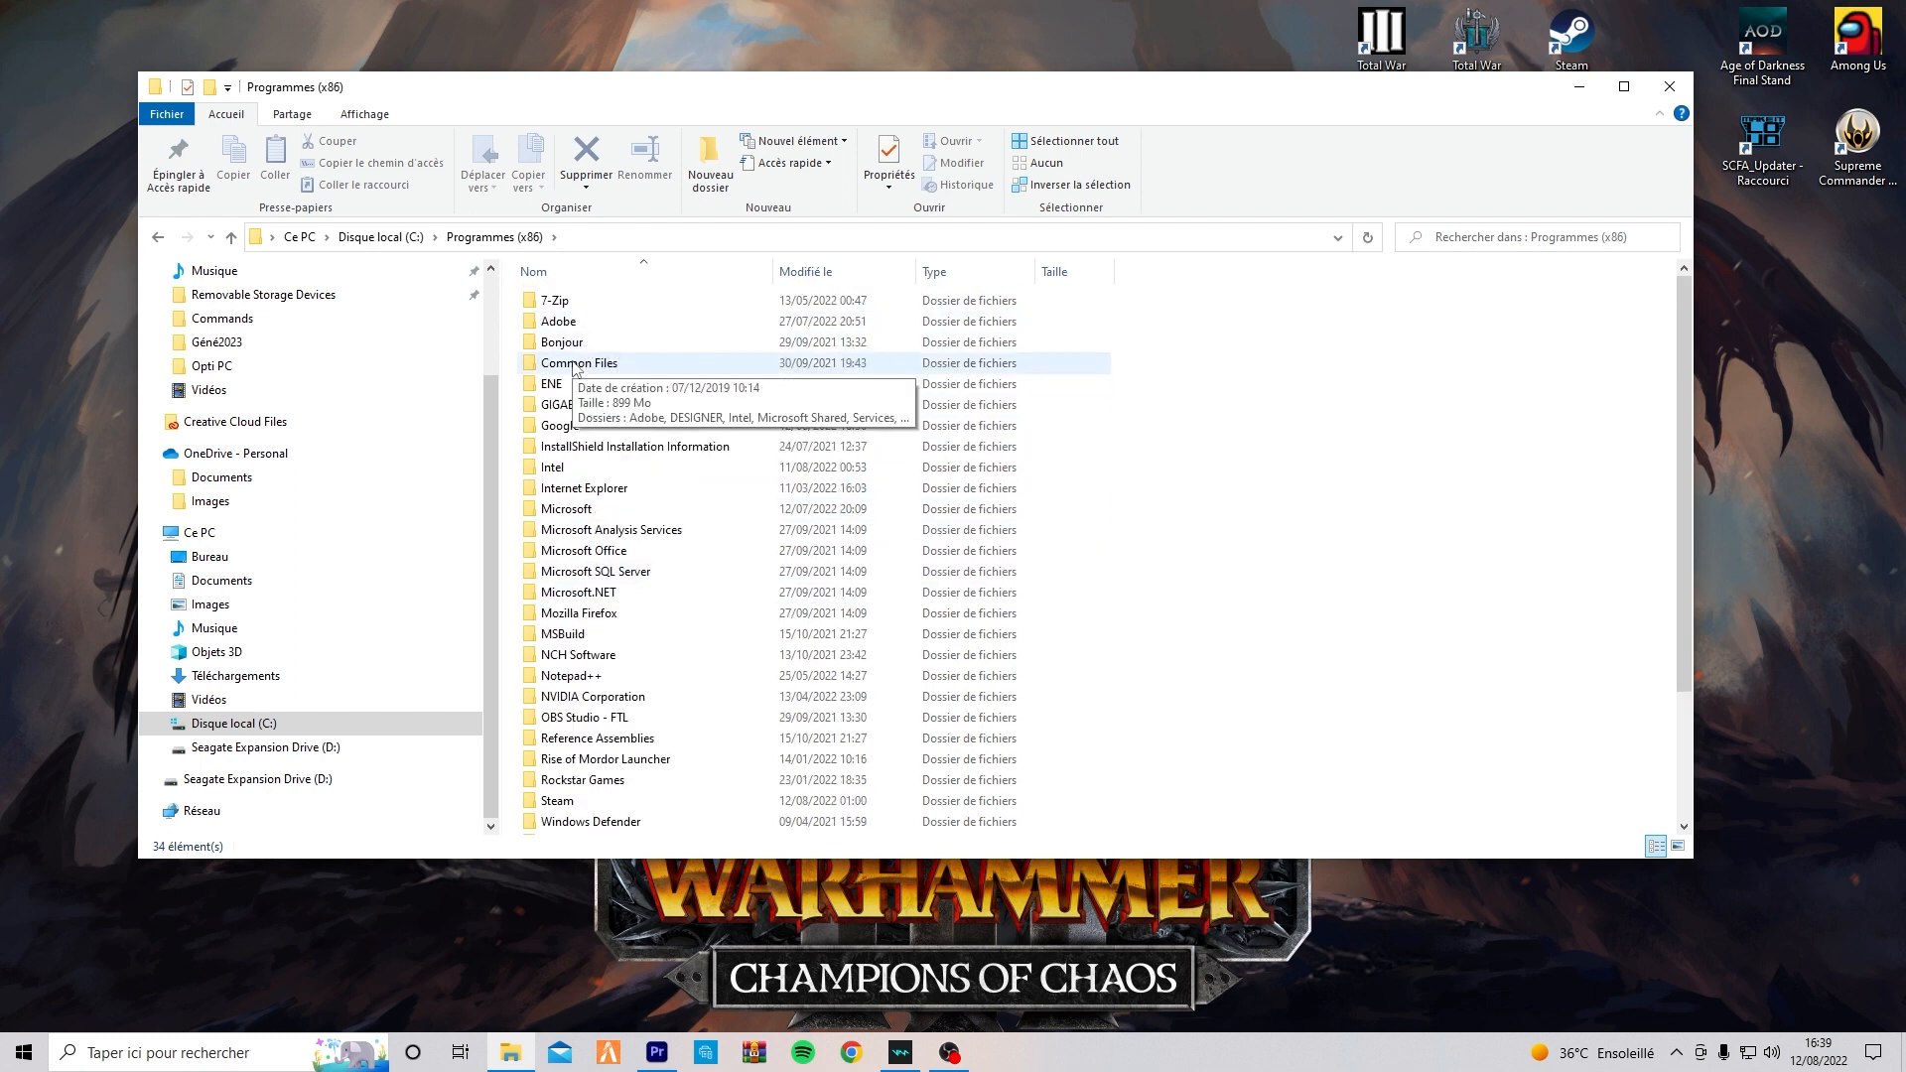
pyautogui.doubleClick(581, 800)
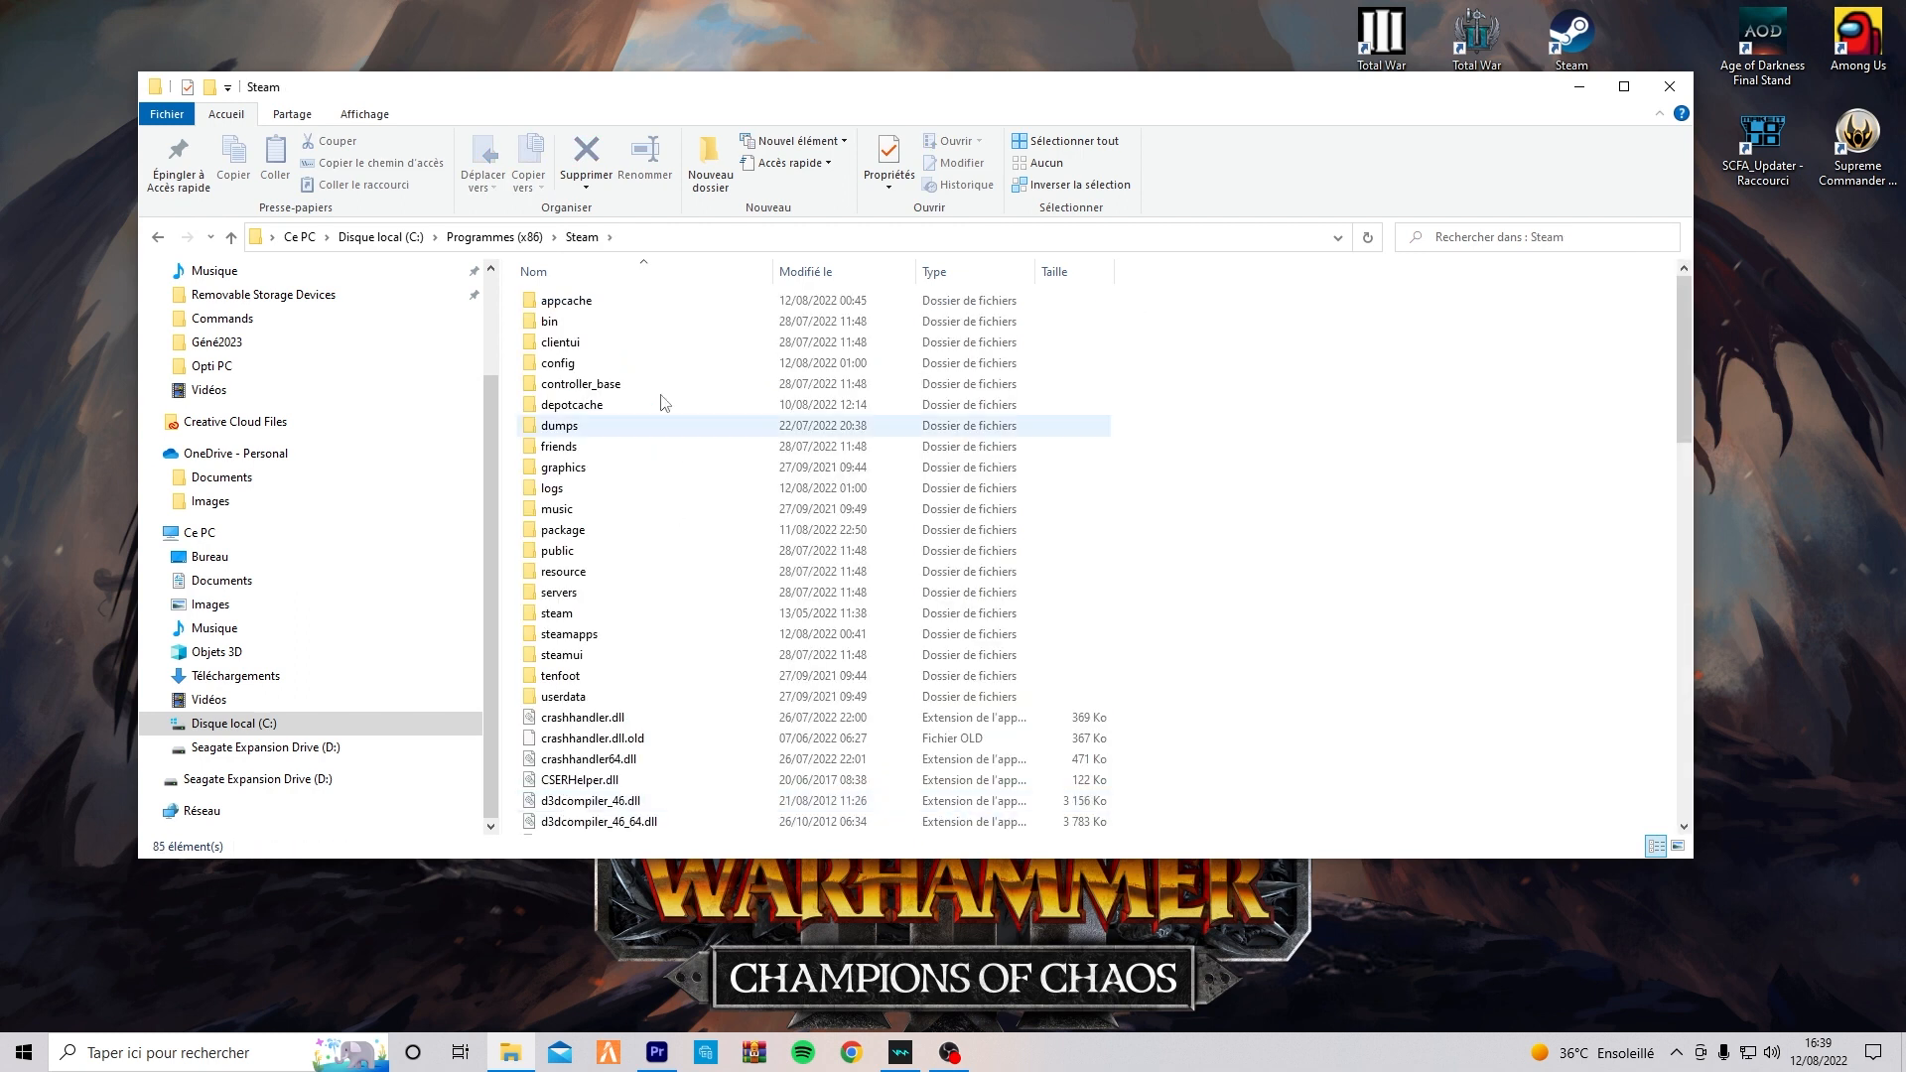
pyautogui.doubleClick(572, 637)
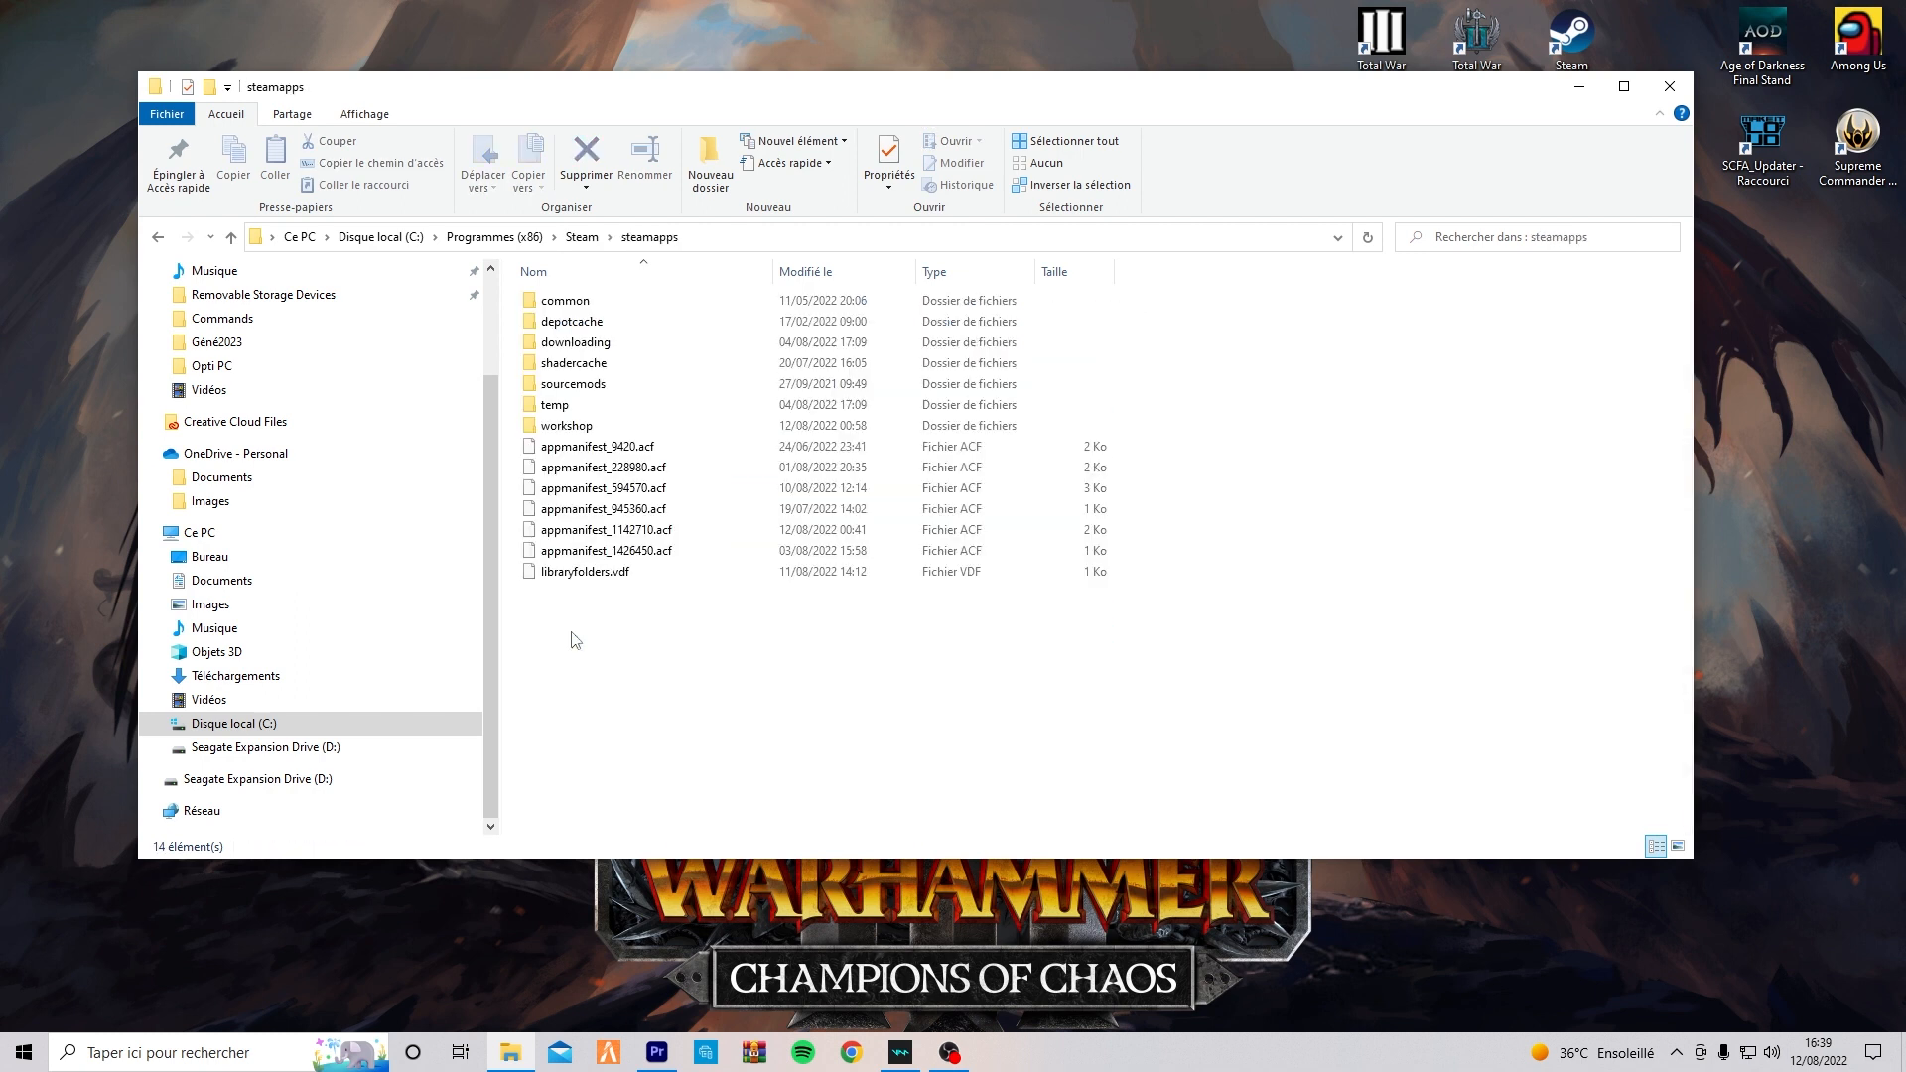
pyautogui.doubleClick(591, 304)
pyautogui.doubleClick(612, 488)
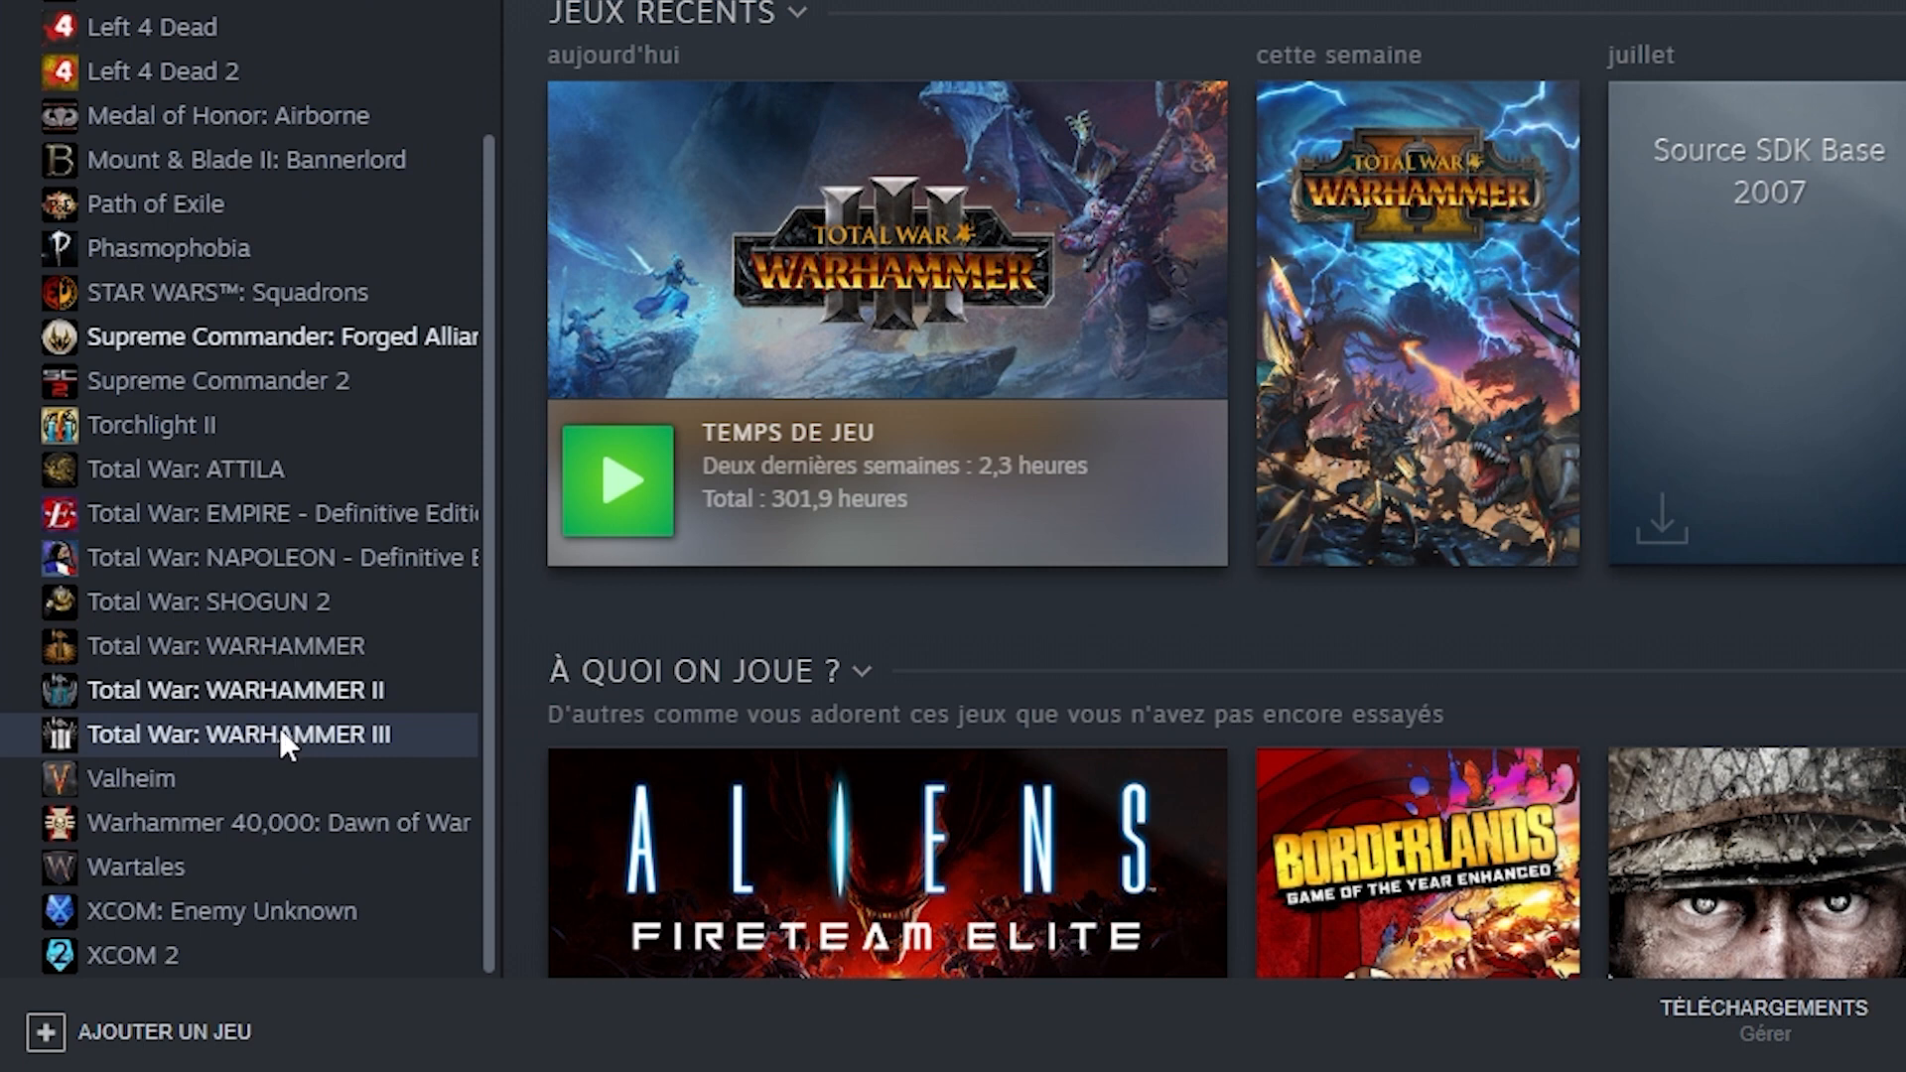
# Switch to Steam and open the local files section in the properties of Total War: WARHAMMER III.
pyautogui.rightClick(278, 727)
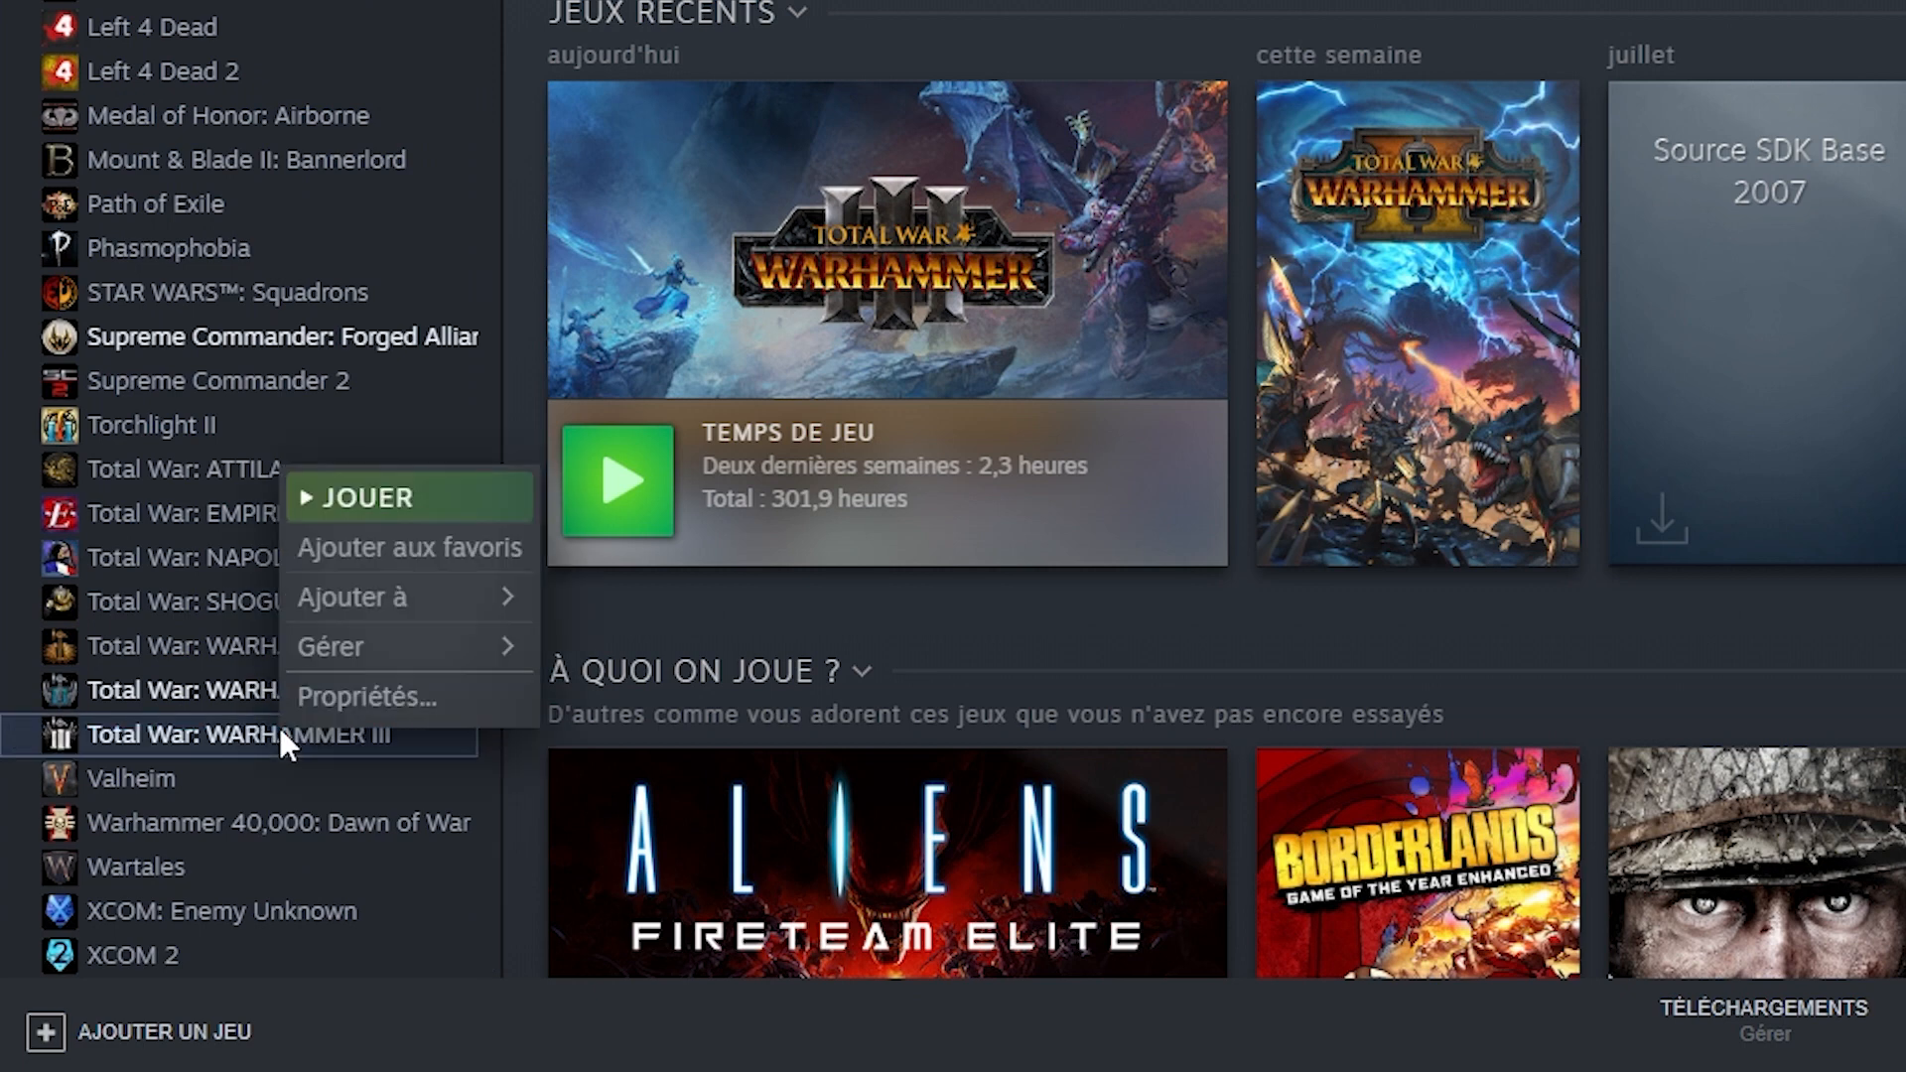
pyautogui.click(361, 711)
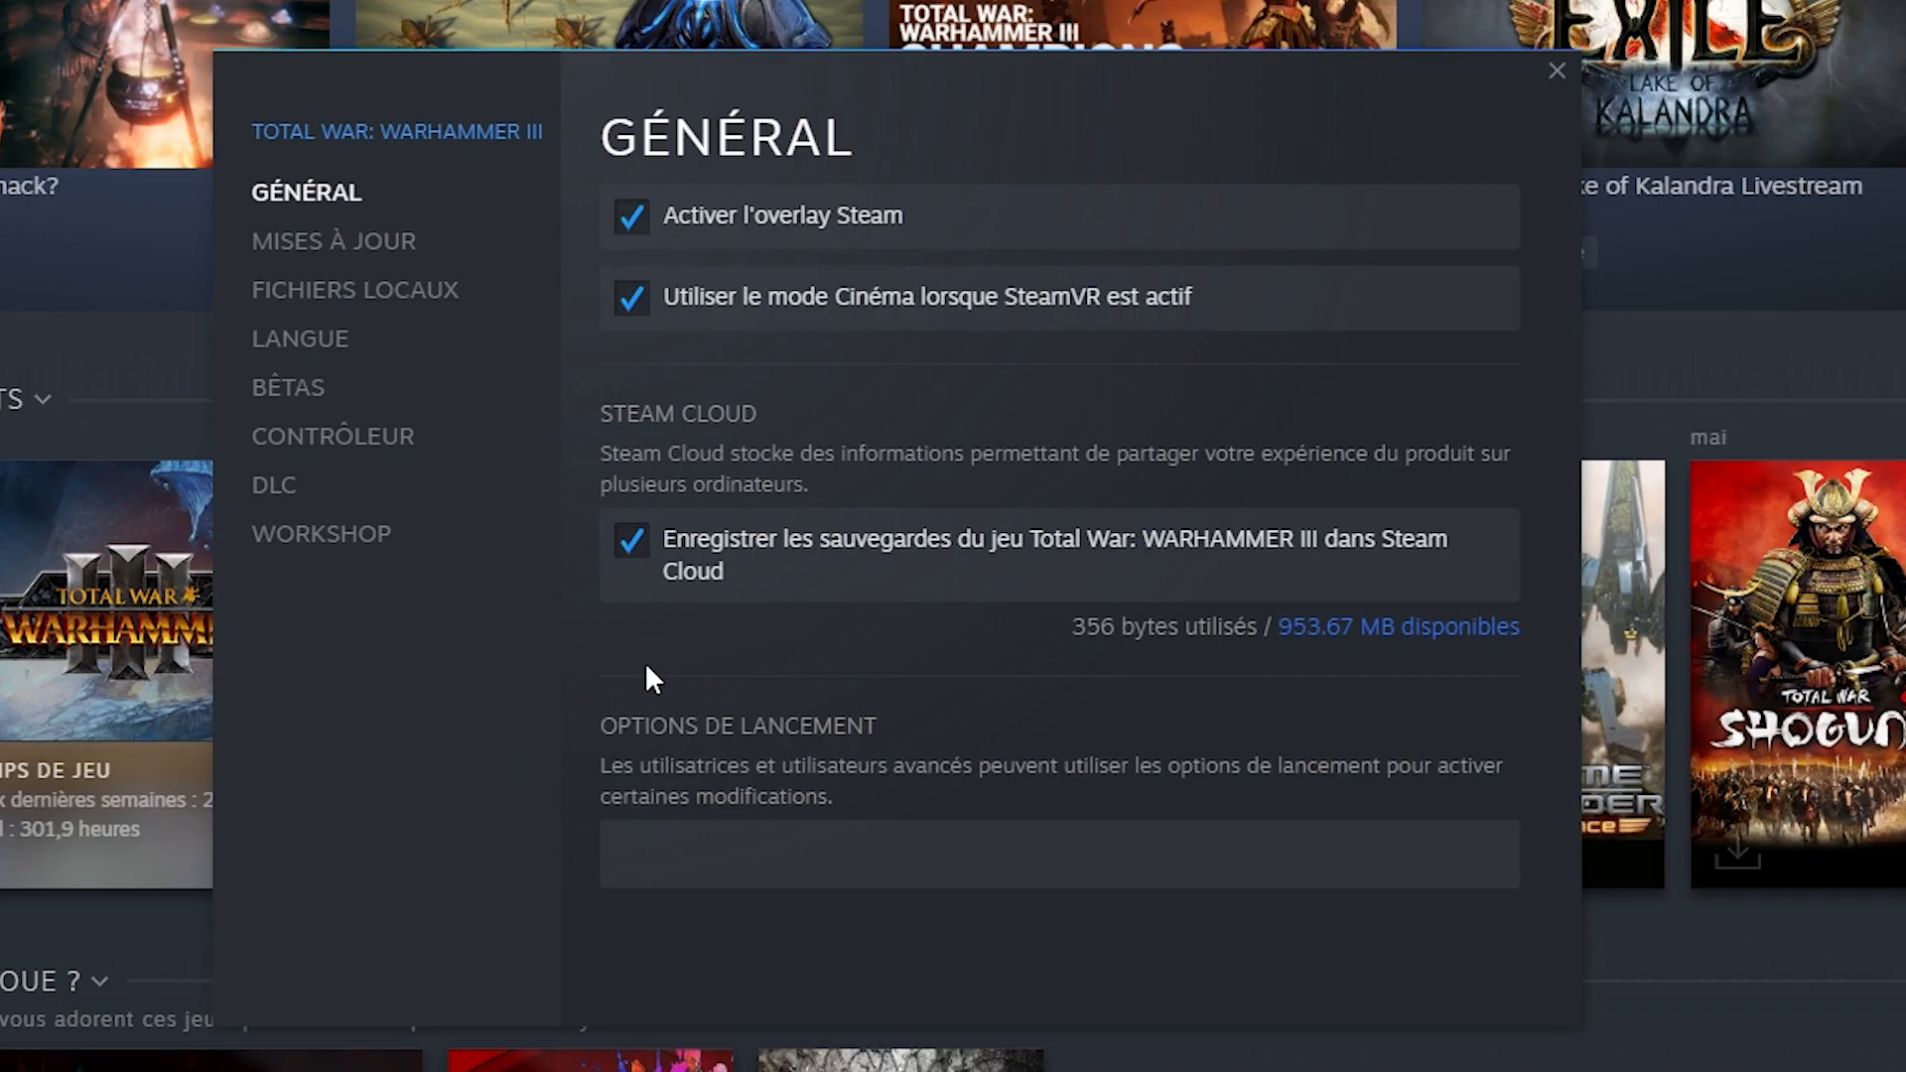
pyautogui.click(380, 290)
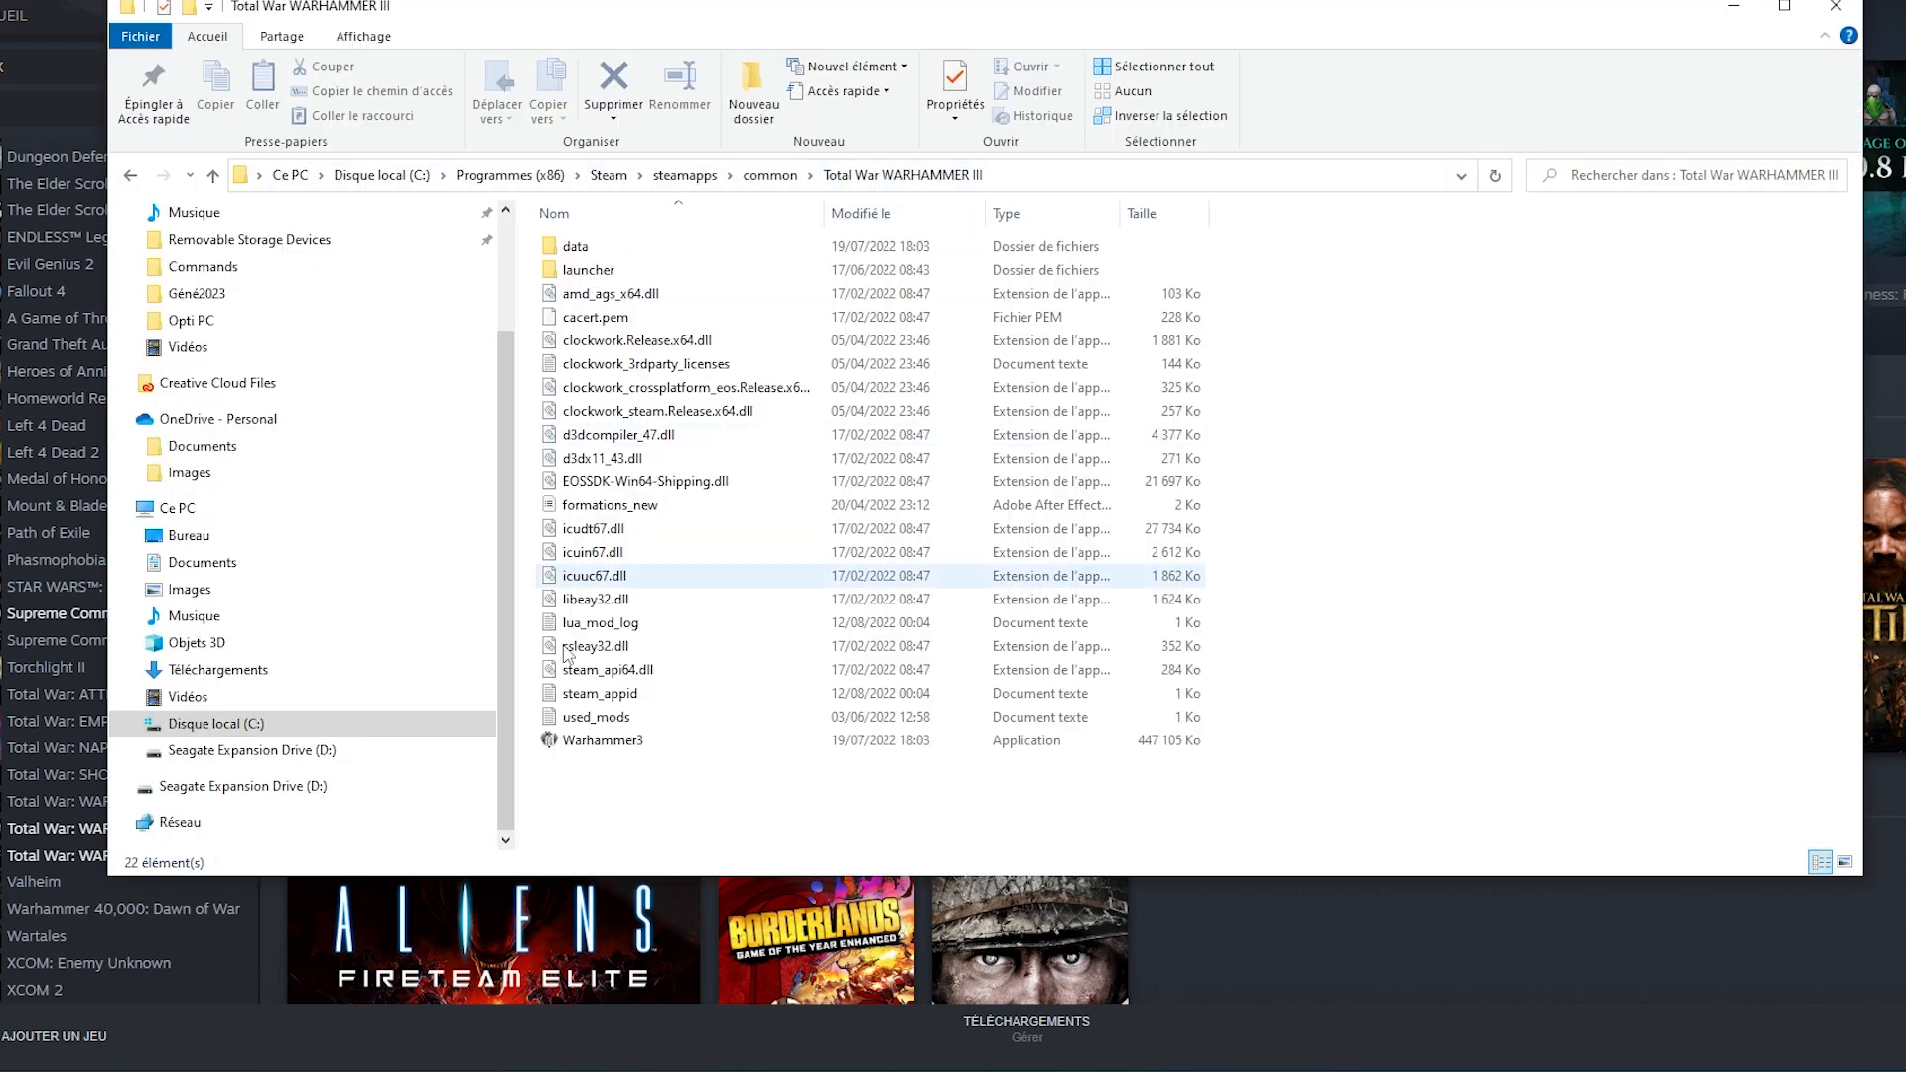
# In the Warhammer3 application's compatibility properties, override the high DPI scaling behaviour with scaling performed by Application, and save the properties.
pyautogui.click(627, 747)
pyautogui.rightClick(627, 747)
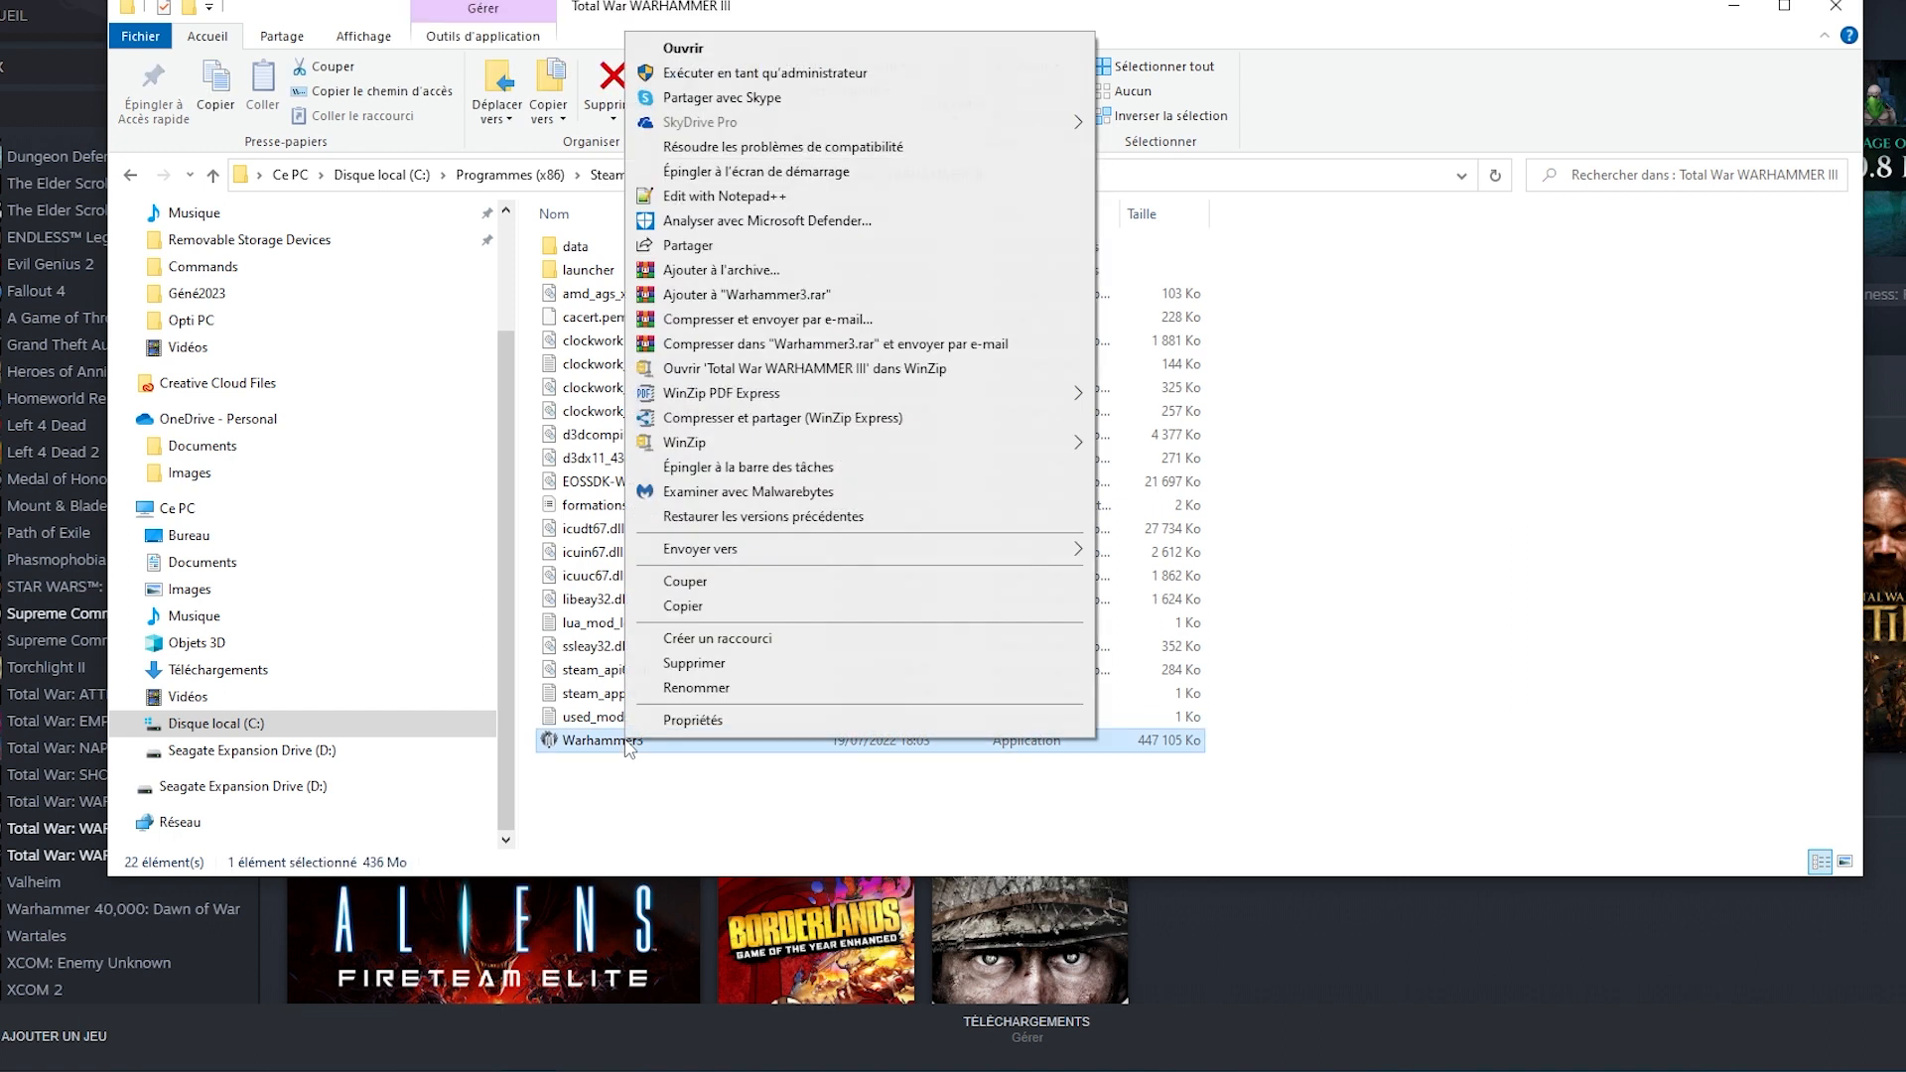
pyautogui.click(694, 721)
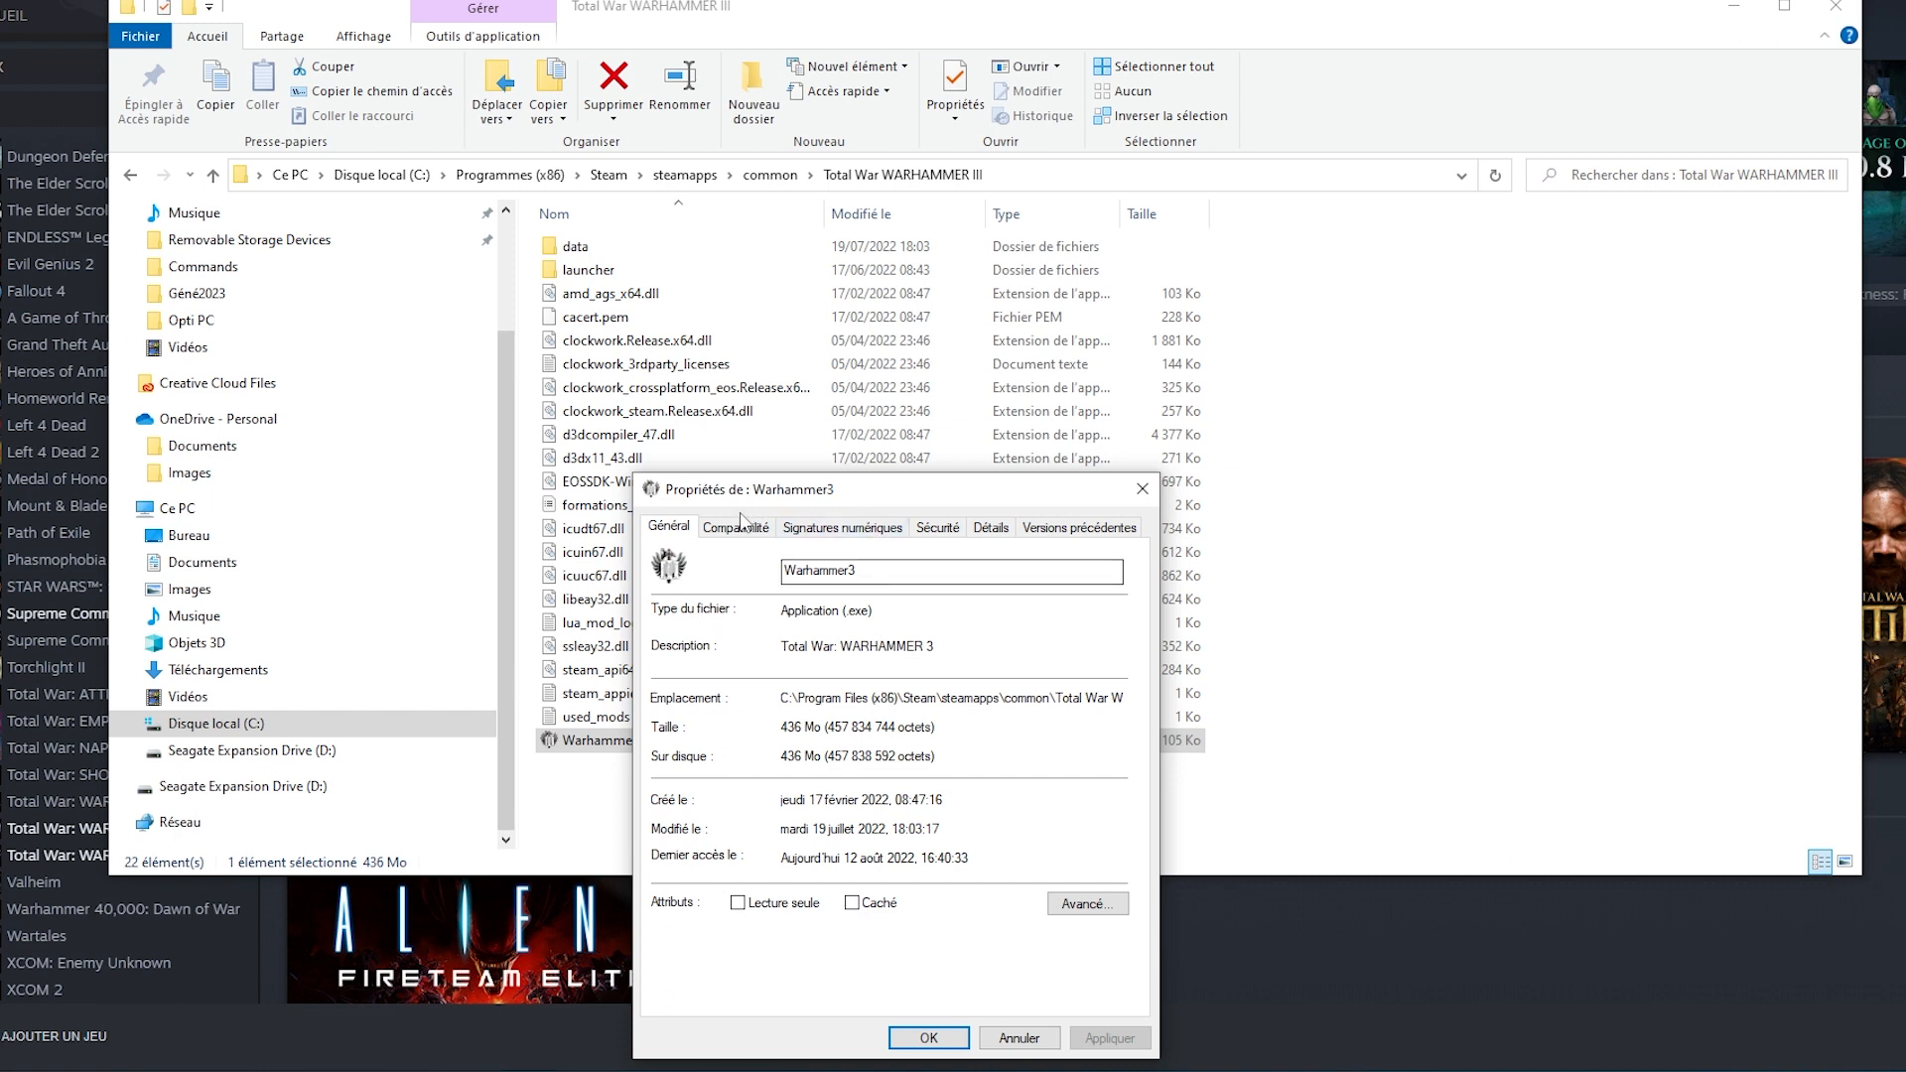
pyautogui.click(739, 532)
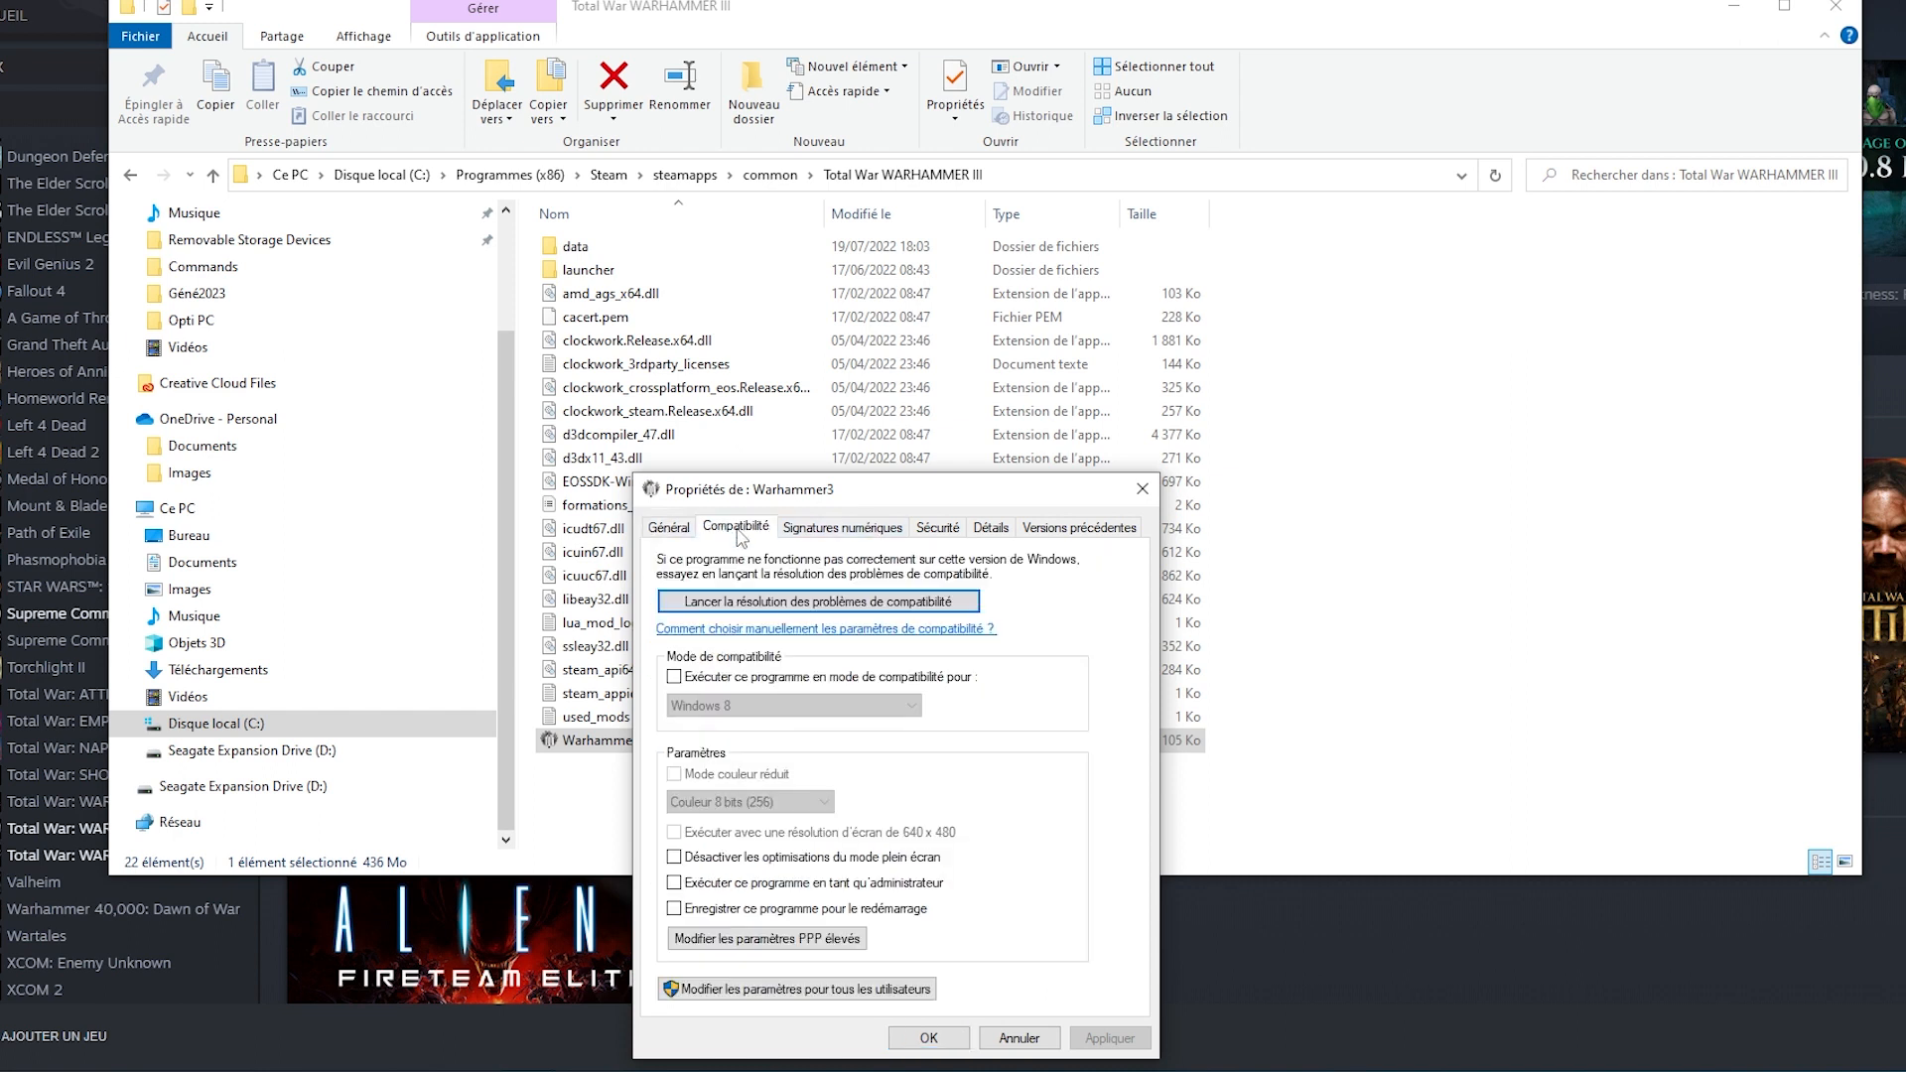
pyautogui.click(791, 943)
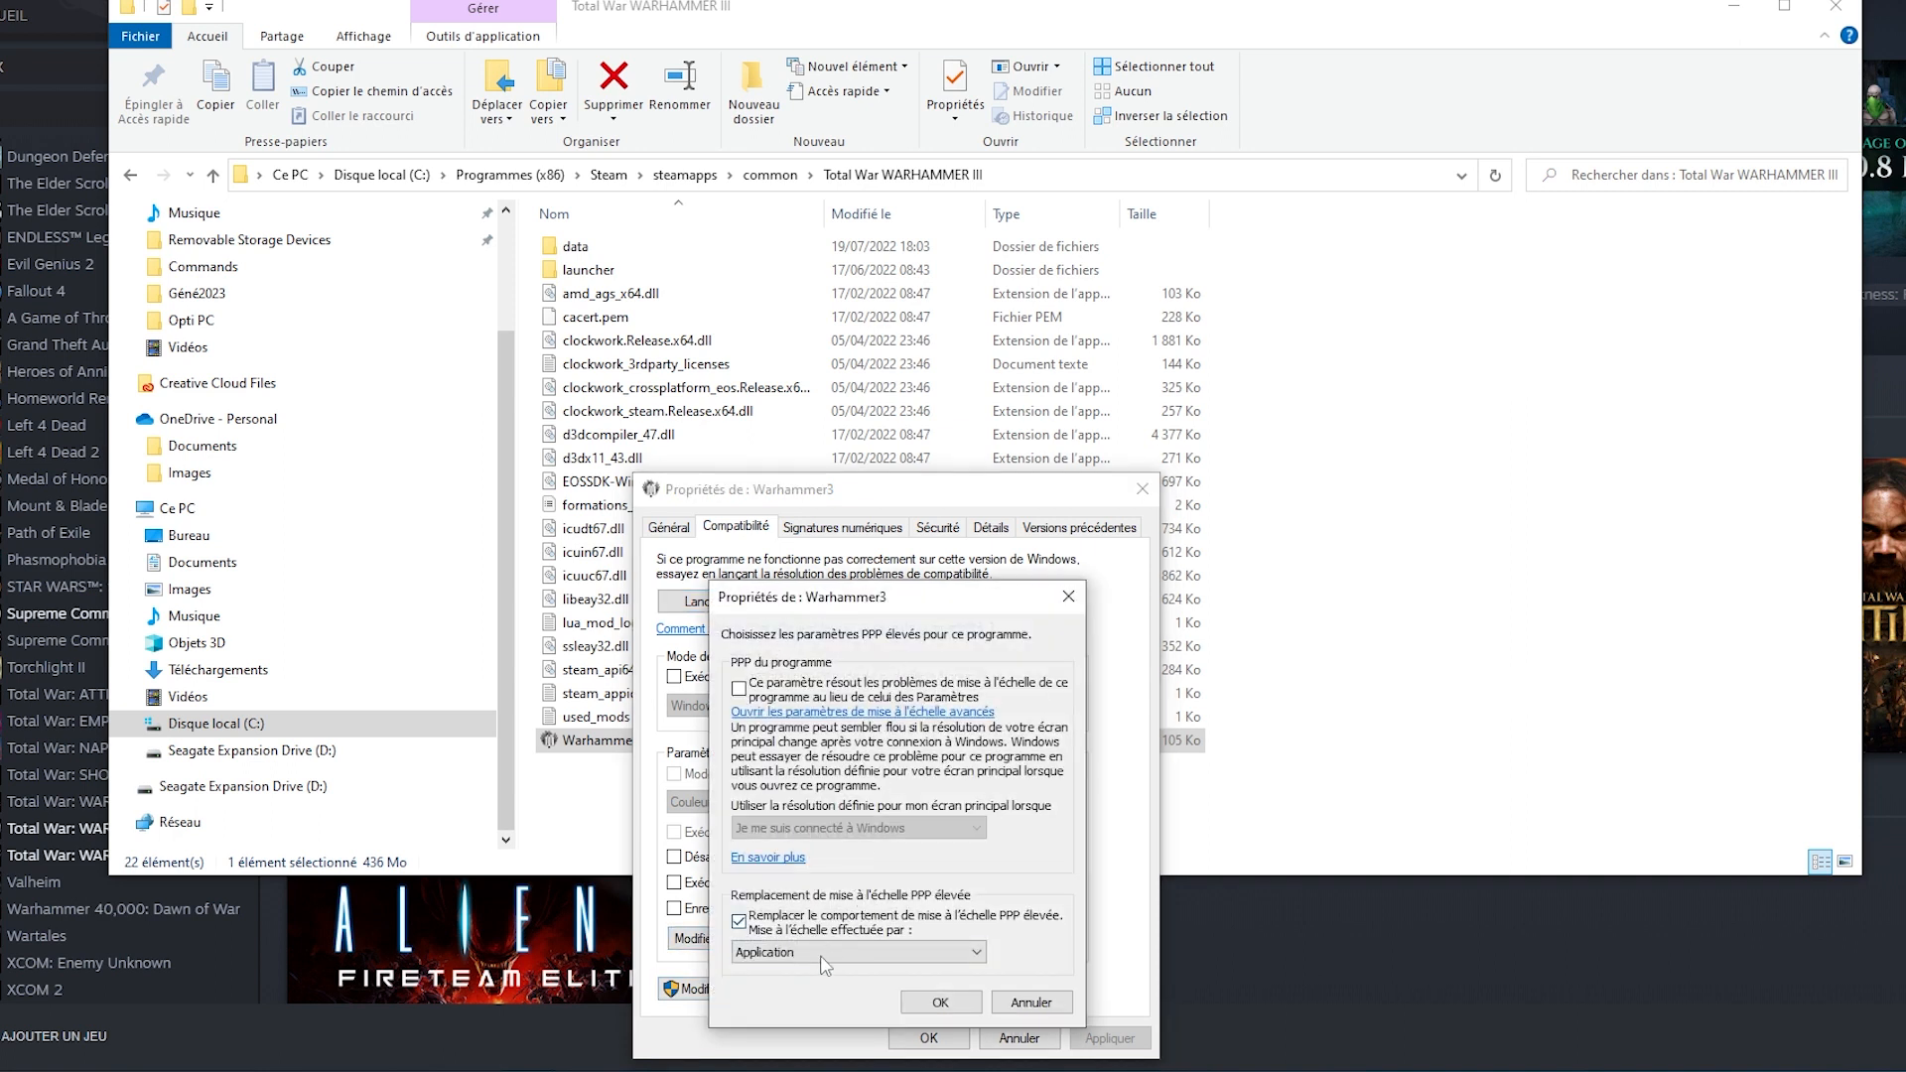
pyautogui.click(739, 926)
pyautogui.click(739, 924)
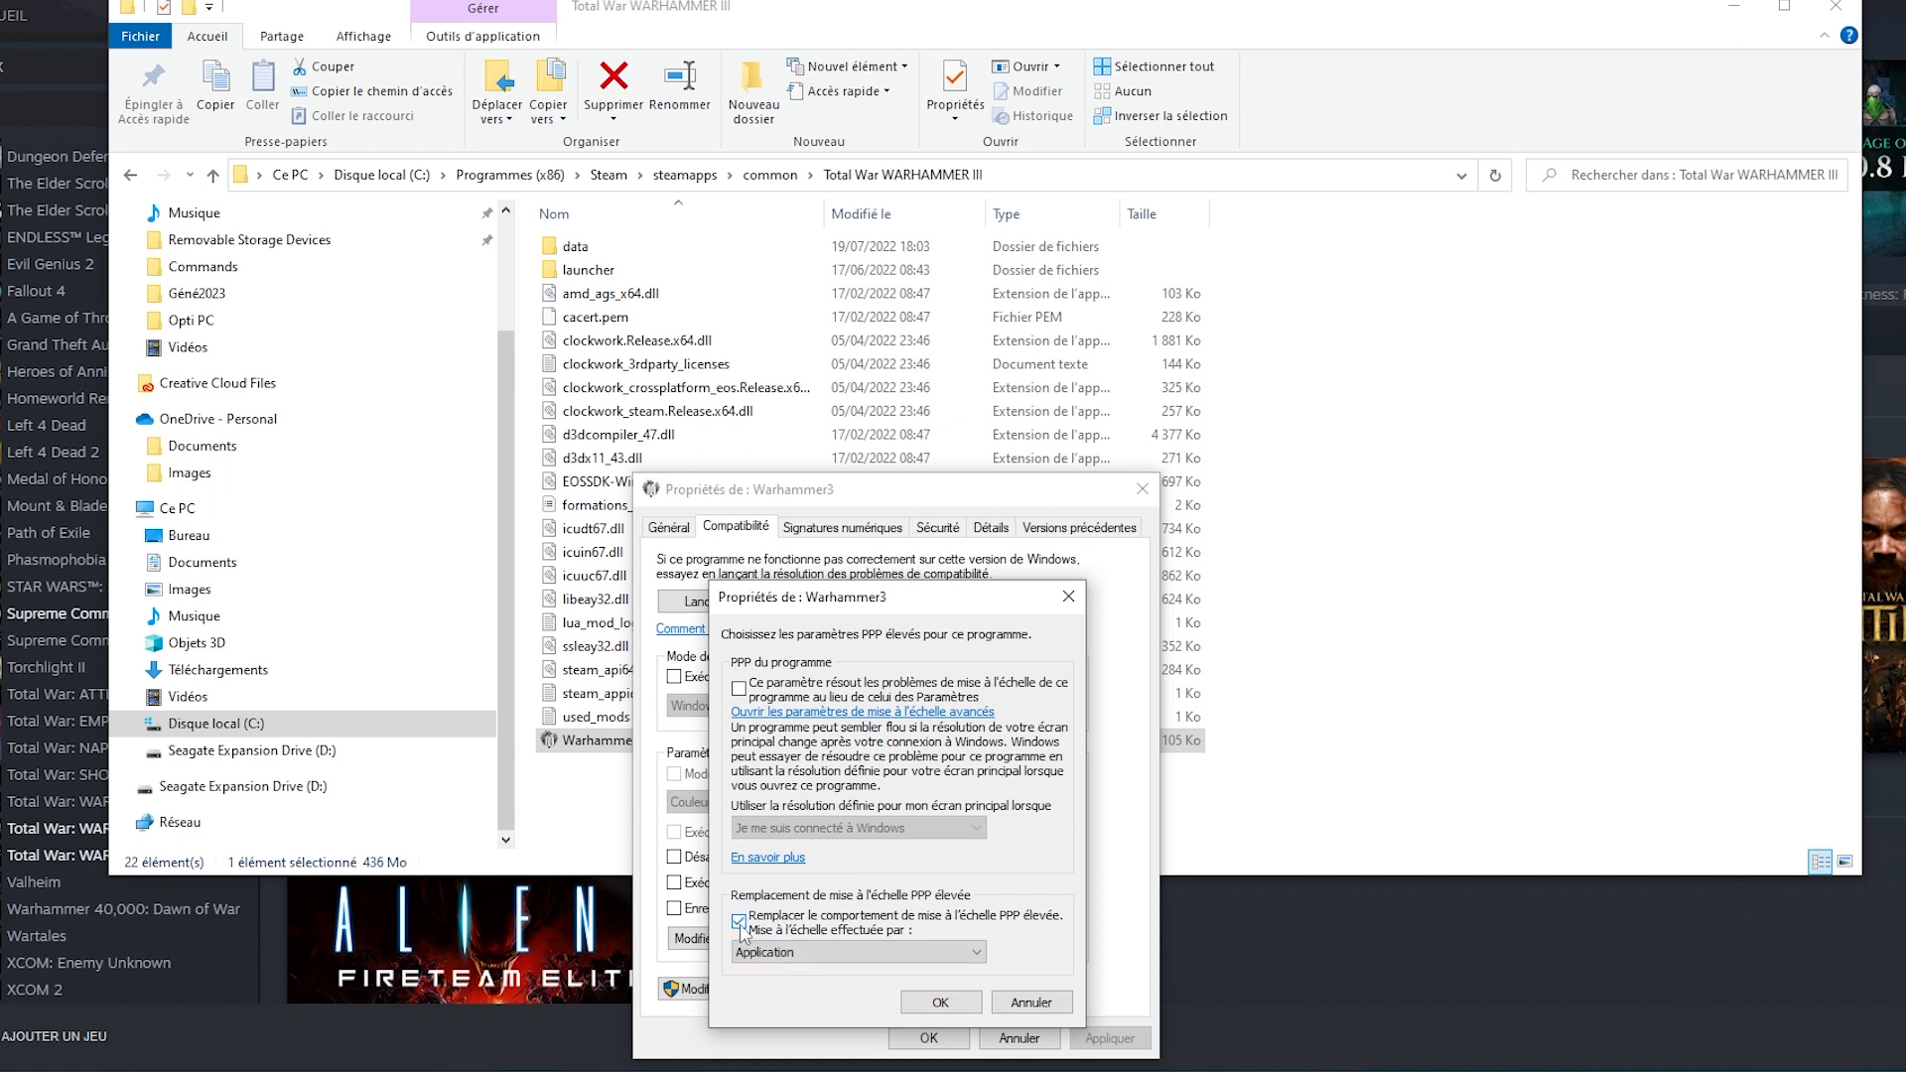
pyautogui.click(839, 955)
pyautogui.click(840, 958)
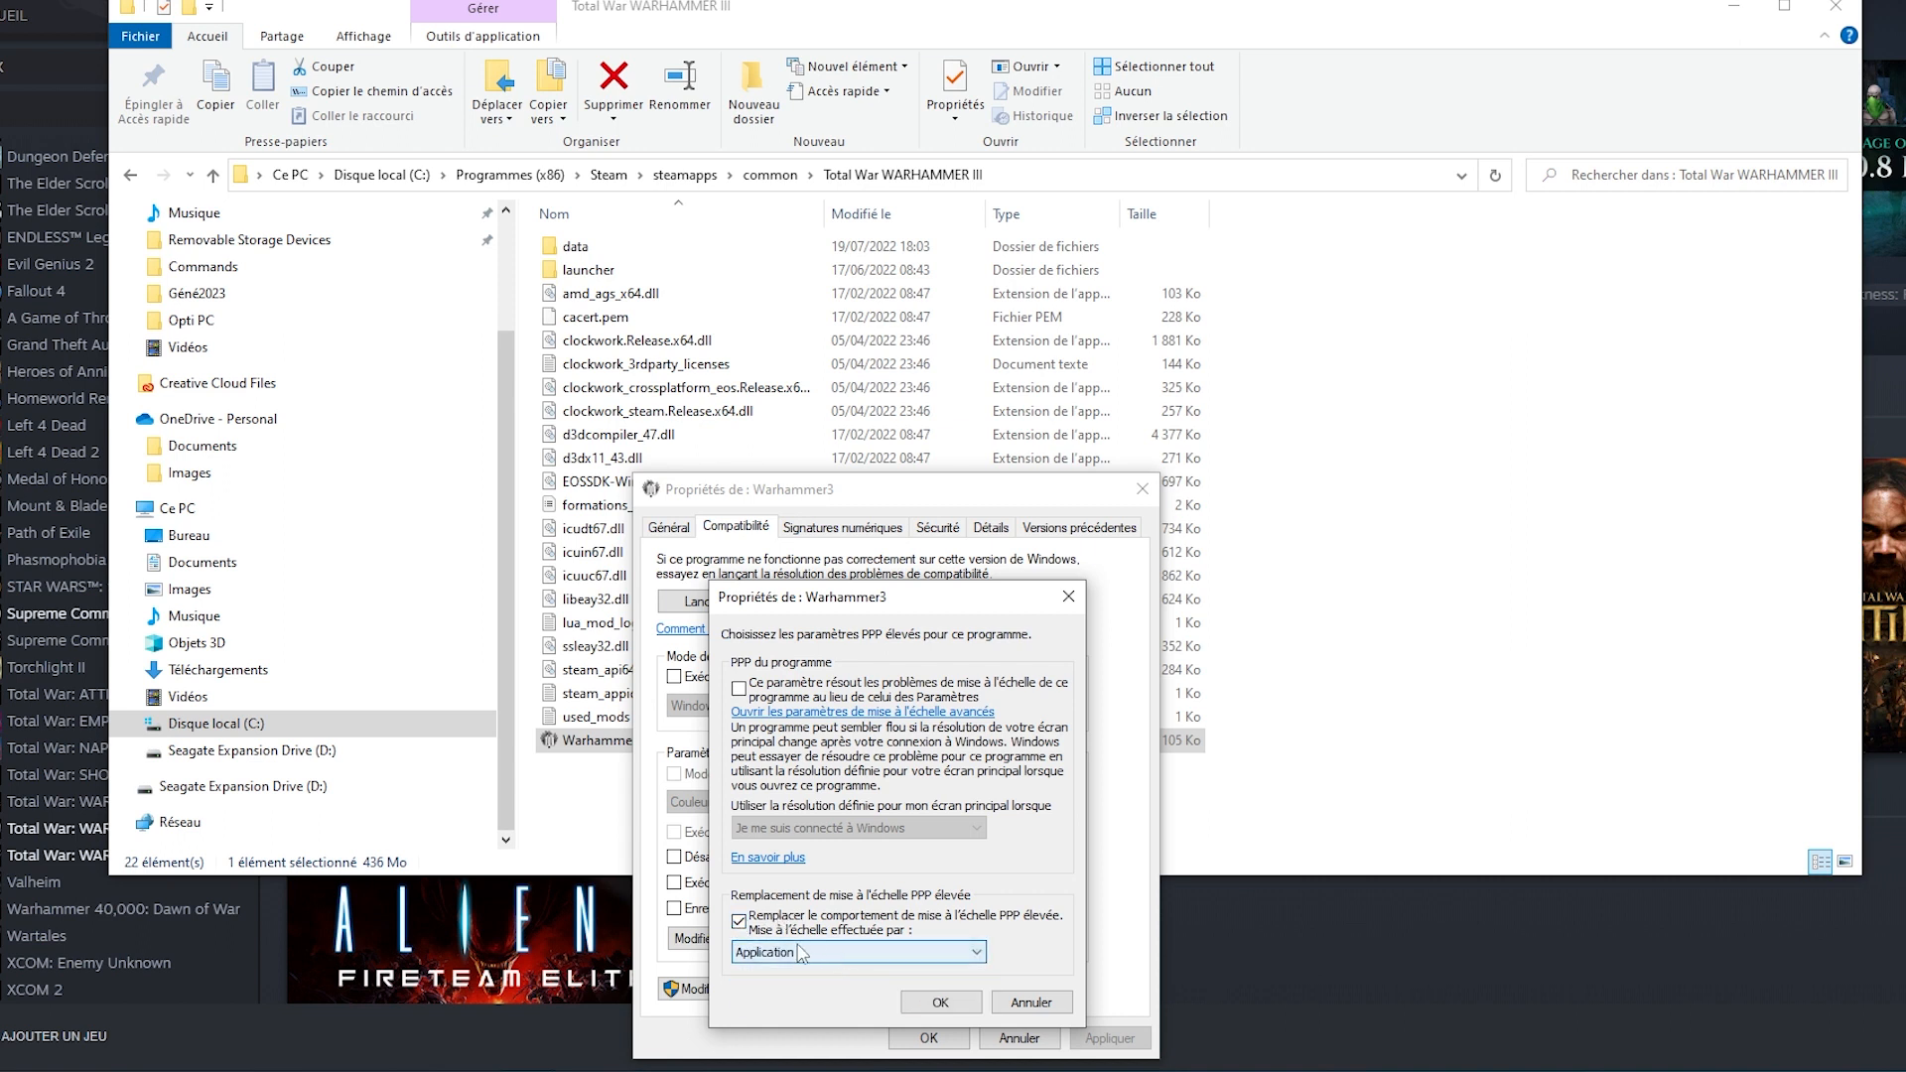
pyautogui.click(956, 1005)
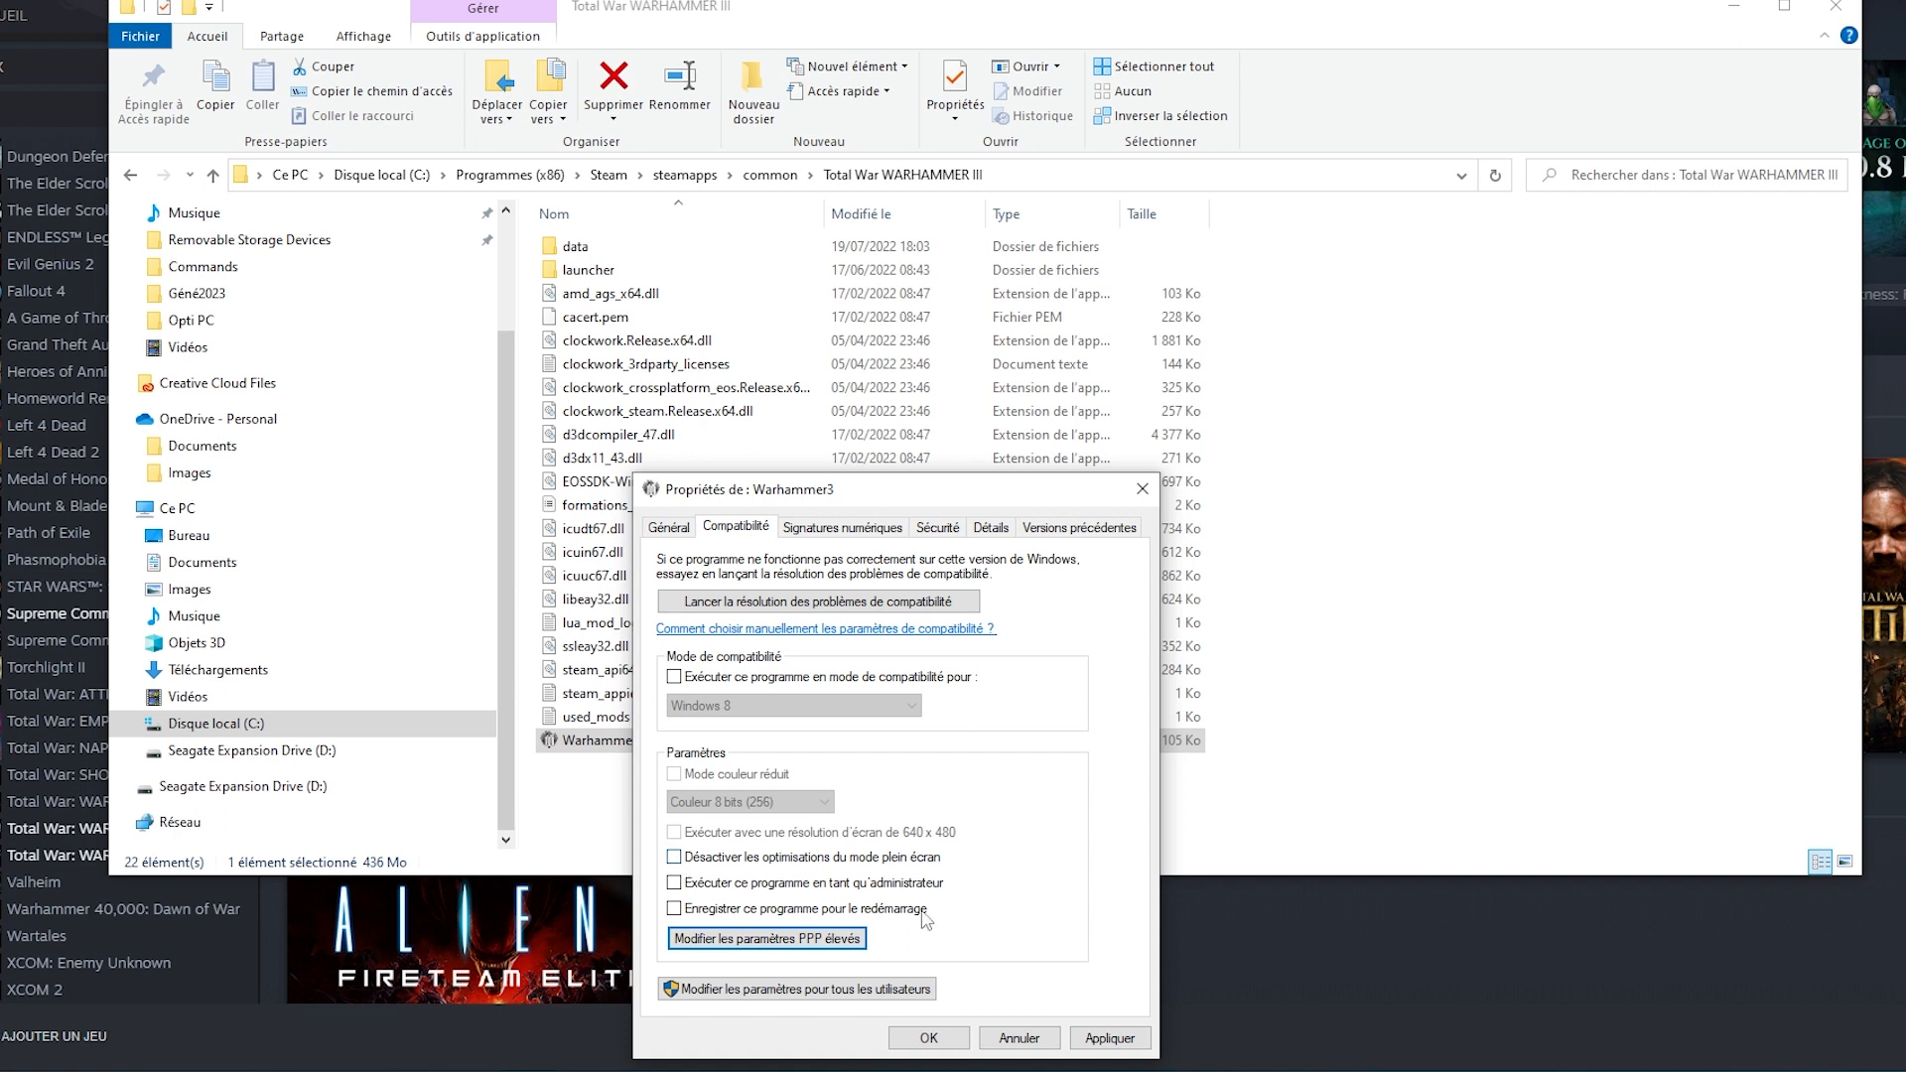
pyautogui.click(928, 1038)
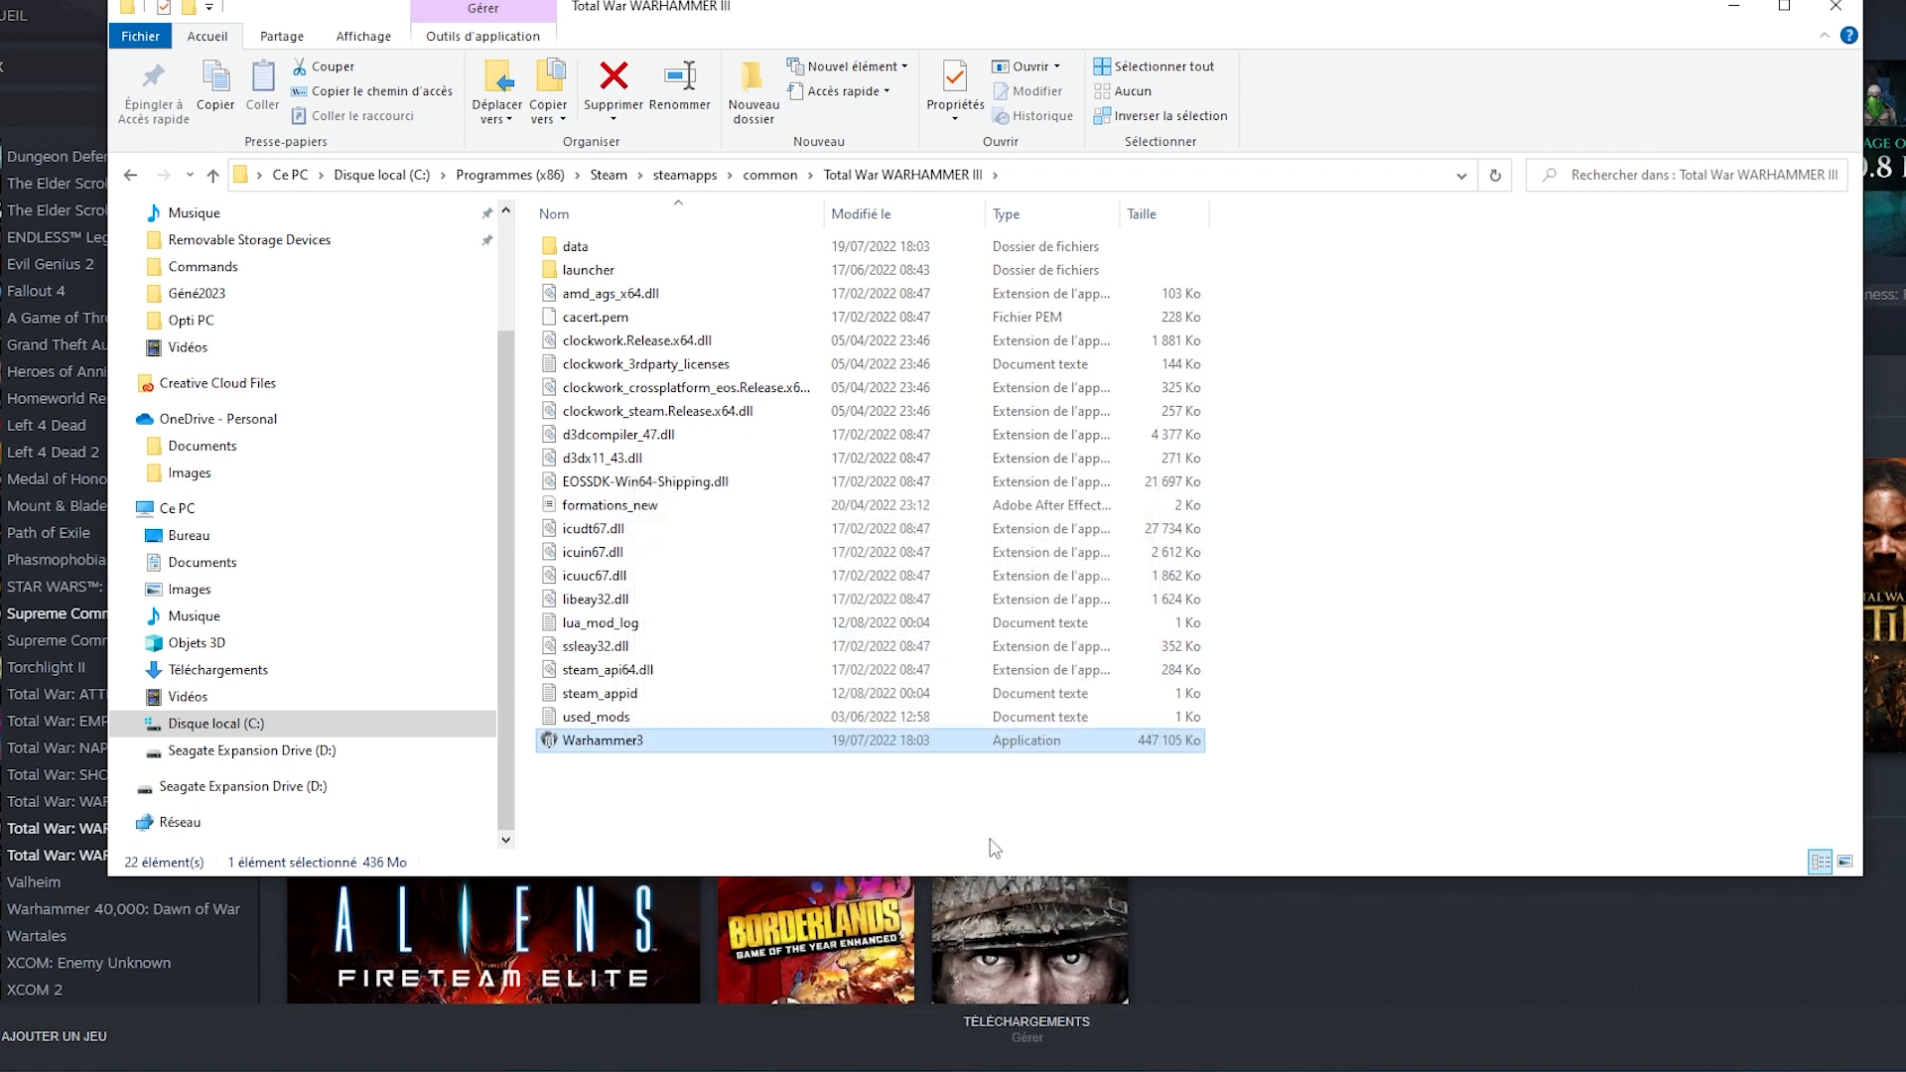
# Copy the address of the Total War WARHAMMER III folder as text.
pyautogui.rightClick(963, 179)
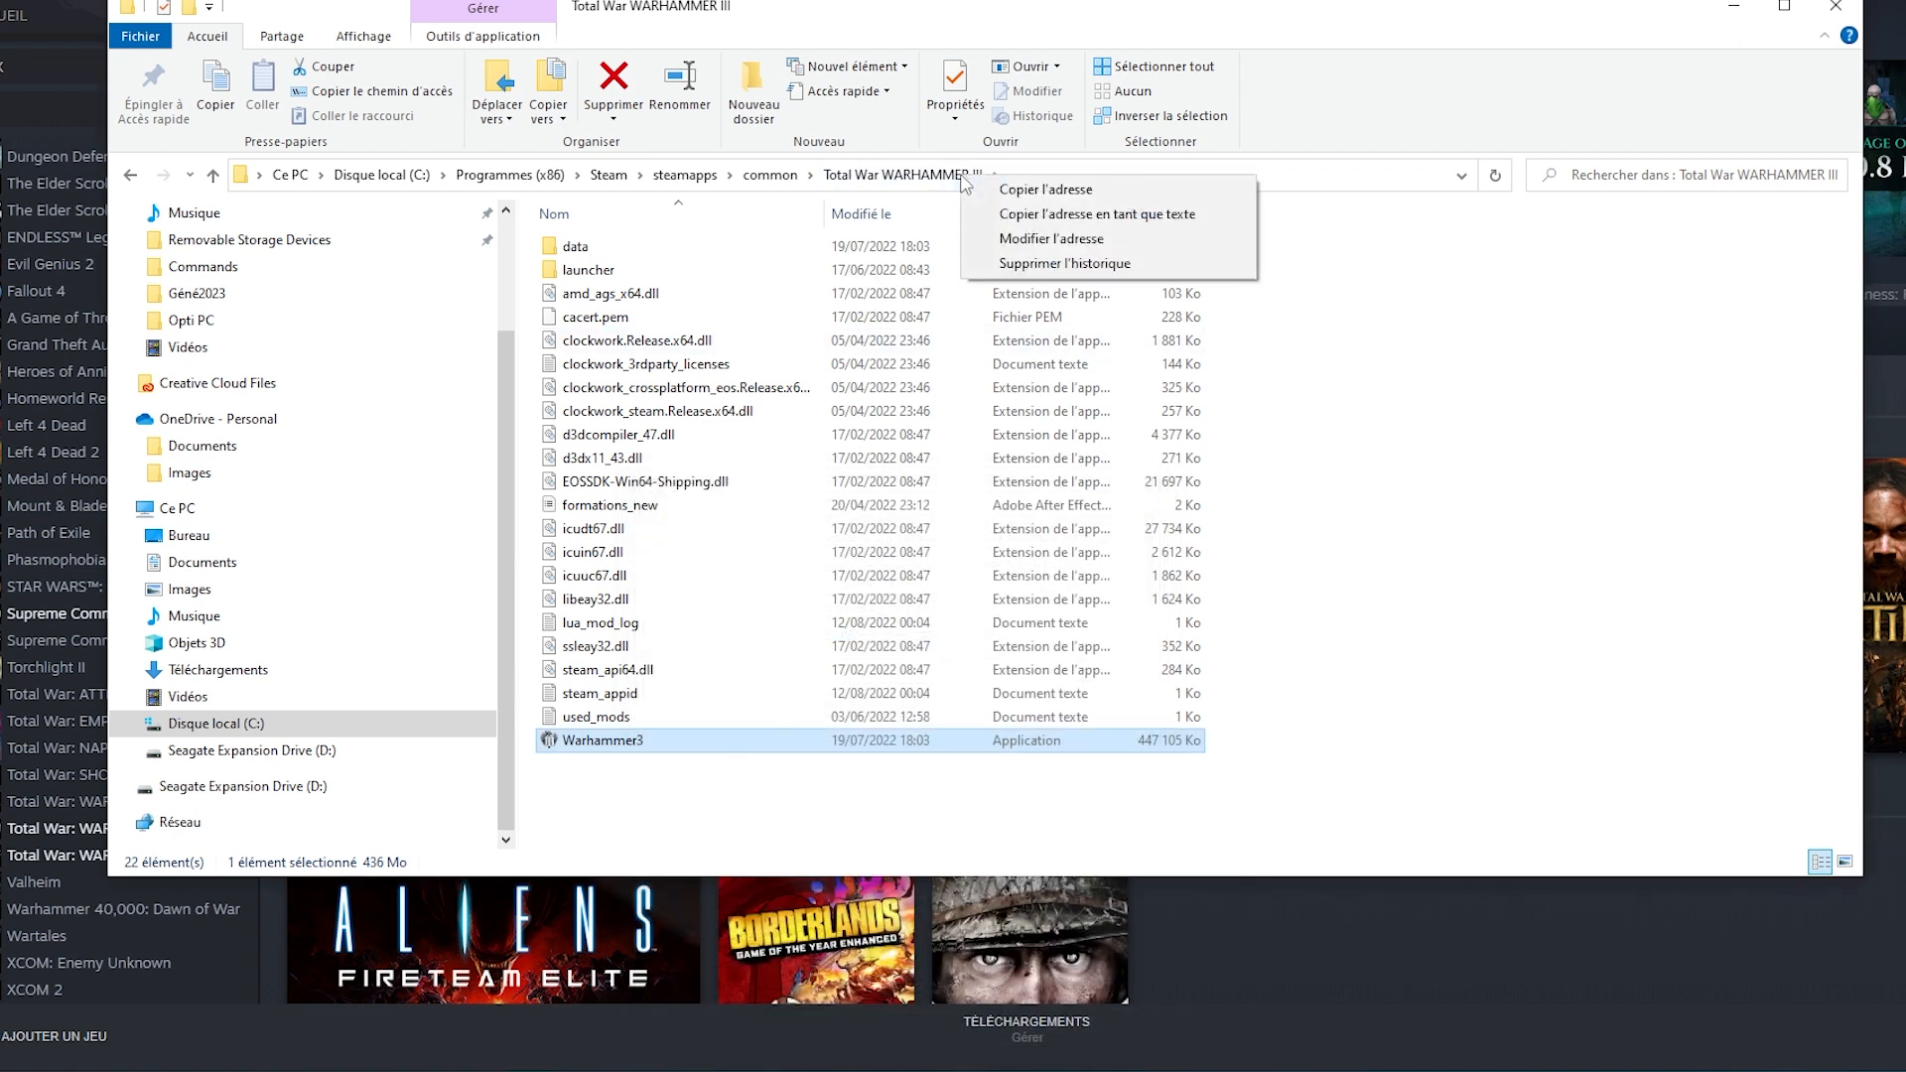
pyautogui.click(1036, 216)
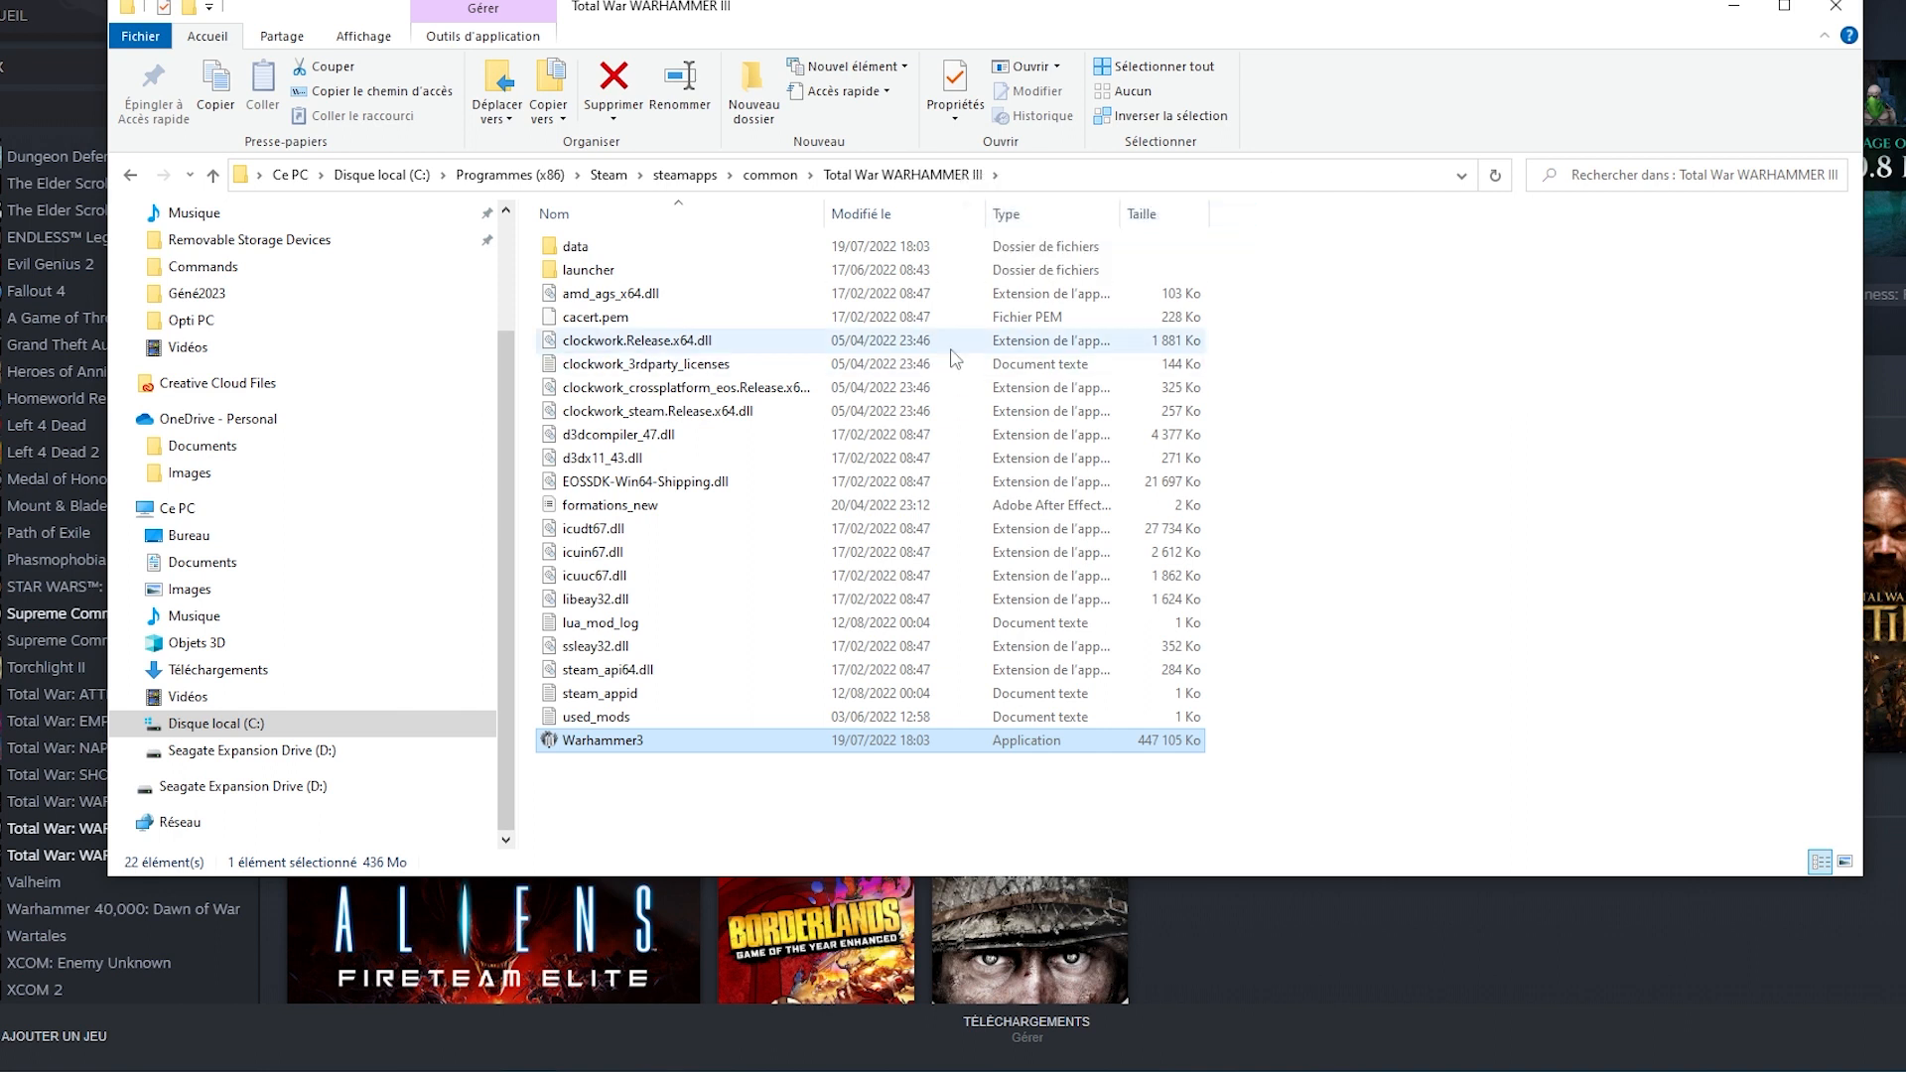
# Search Windows for "gpu", open Paramètres graphiques and leave hardware-accelerated GPU scheduling set to Activé.
pyautogui.click(195, 1062)
pyautogui.write('gpu')
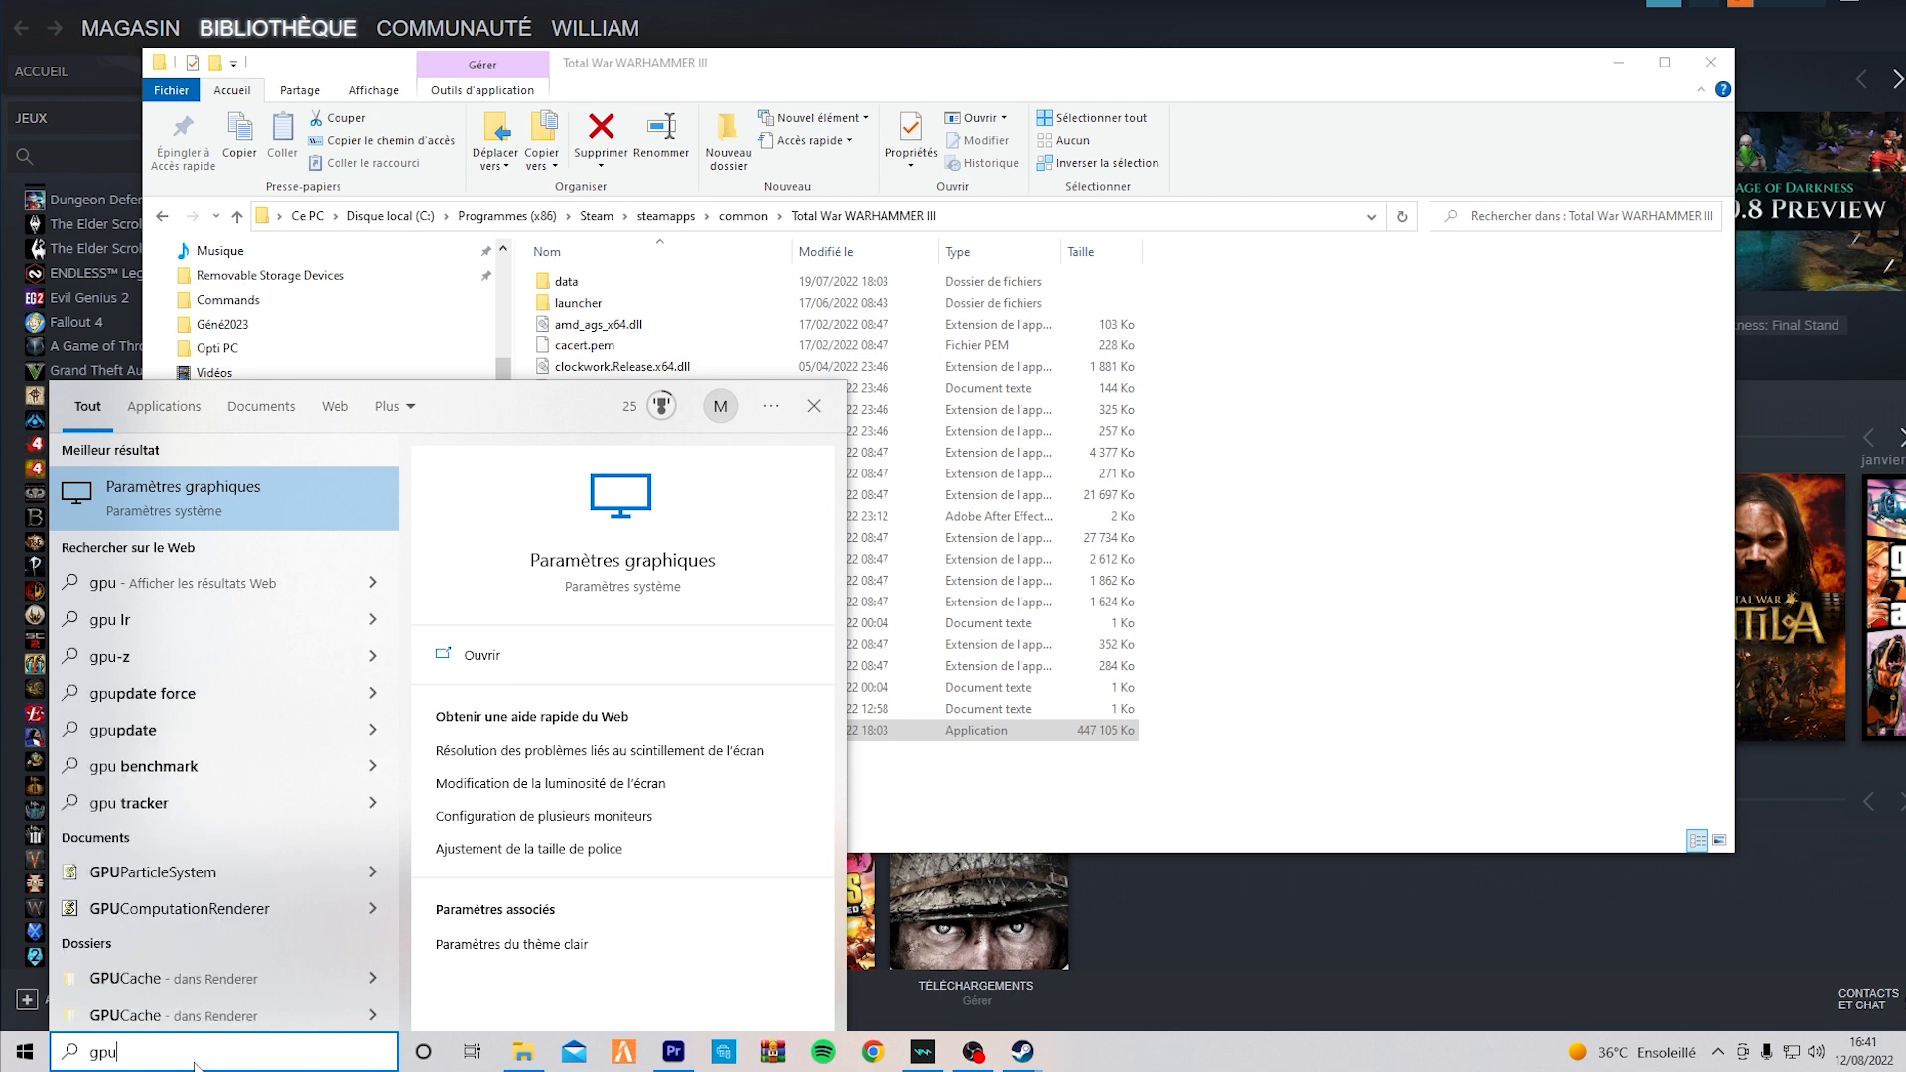
pyautogui.click(222, 497)
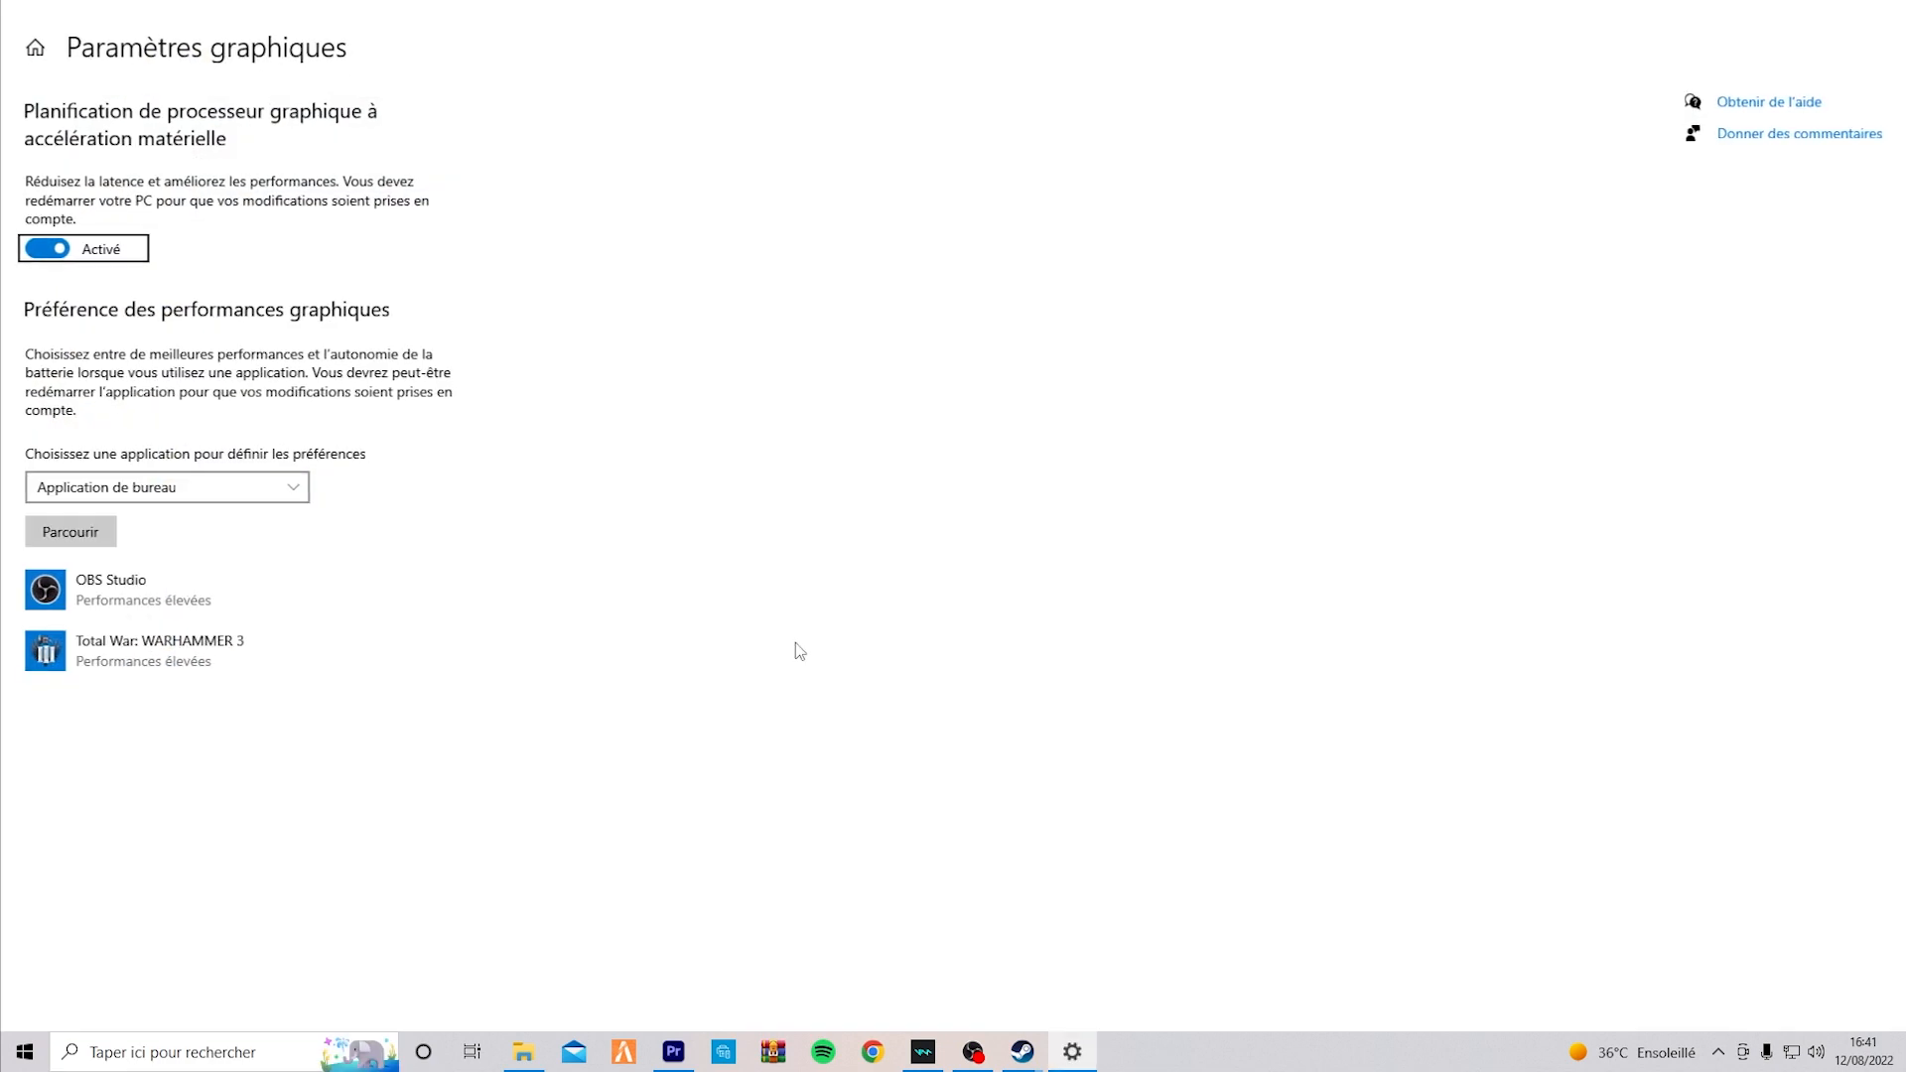
pyautogui.click(43, 253)
pyautogui.click(45, 249)
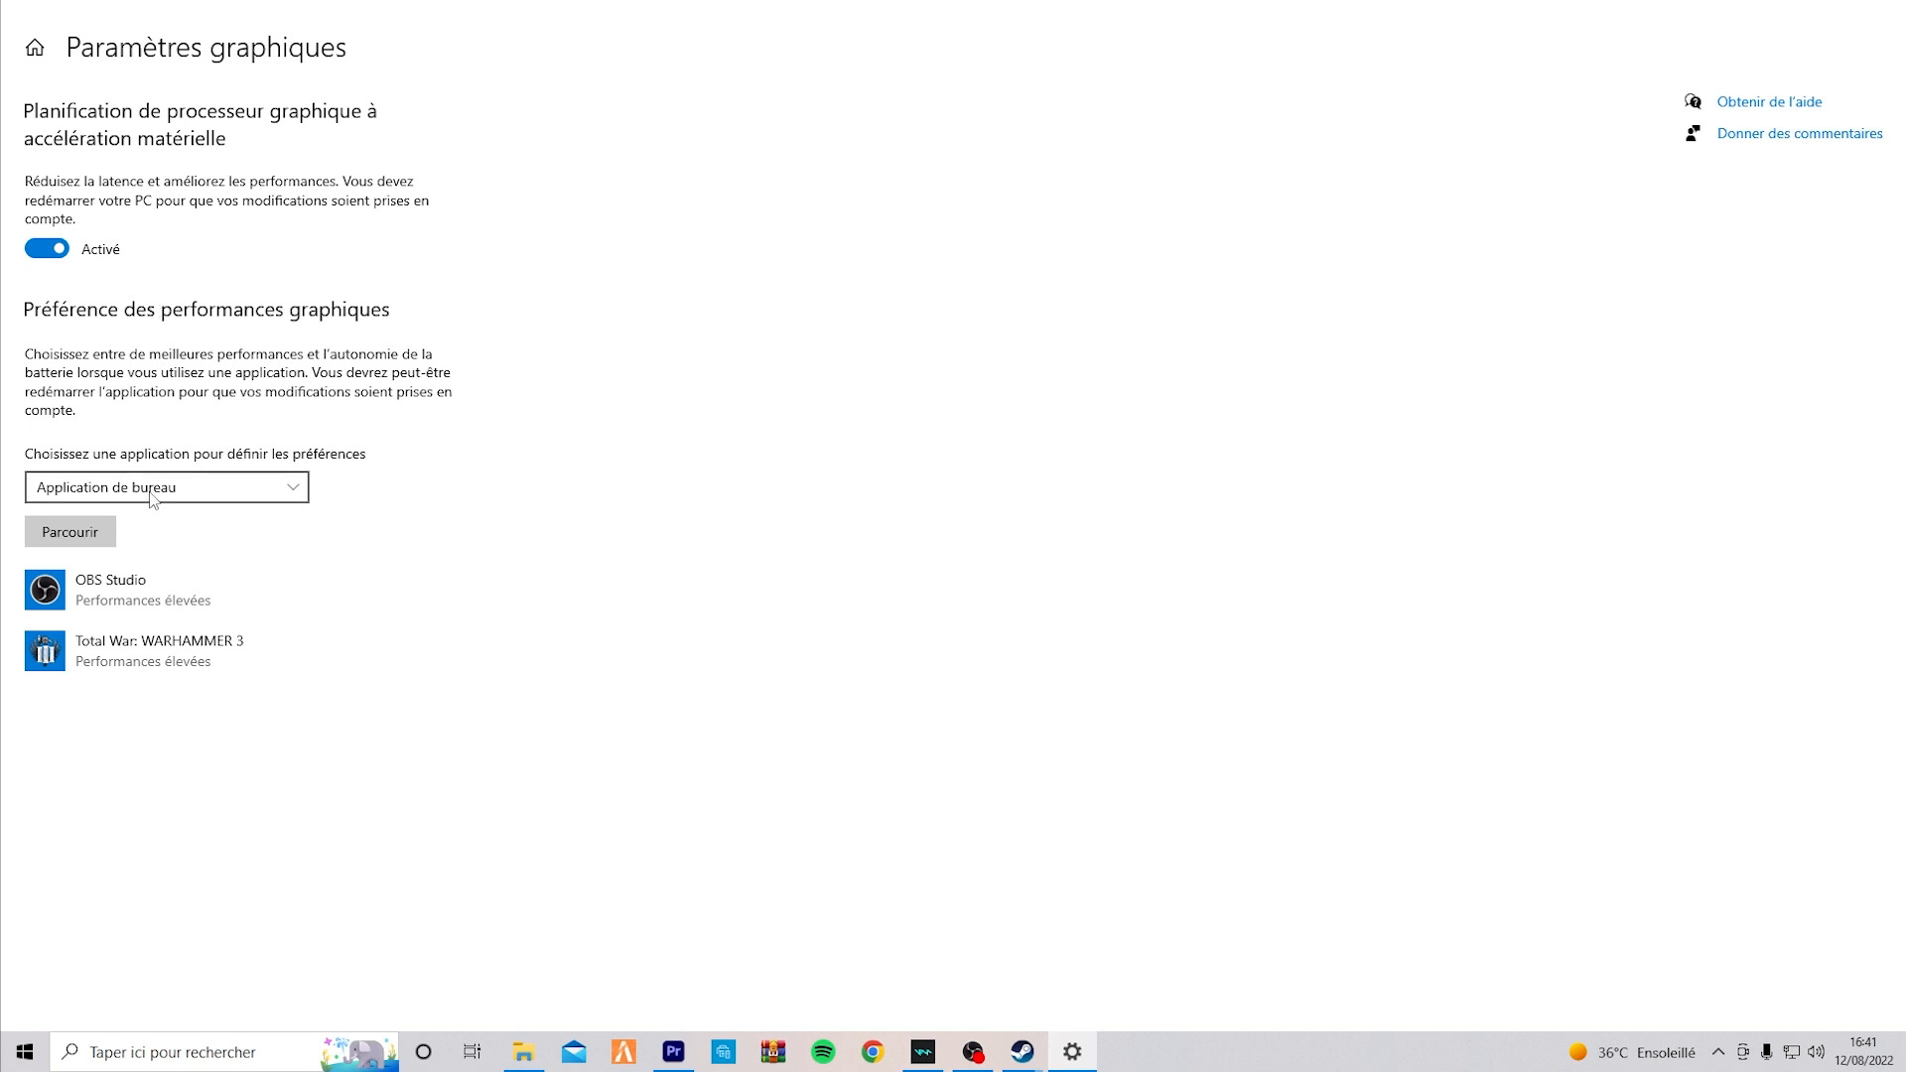
# Try to add Warhammer3 as an Application de bureau in the graphics performance preferences, using the copied game folder path.
pyautogui.click(297, 488)
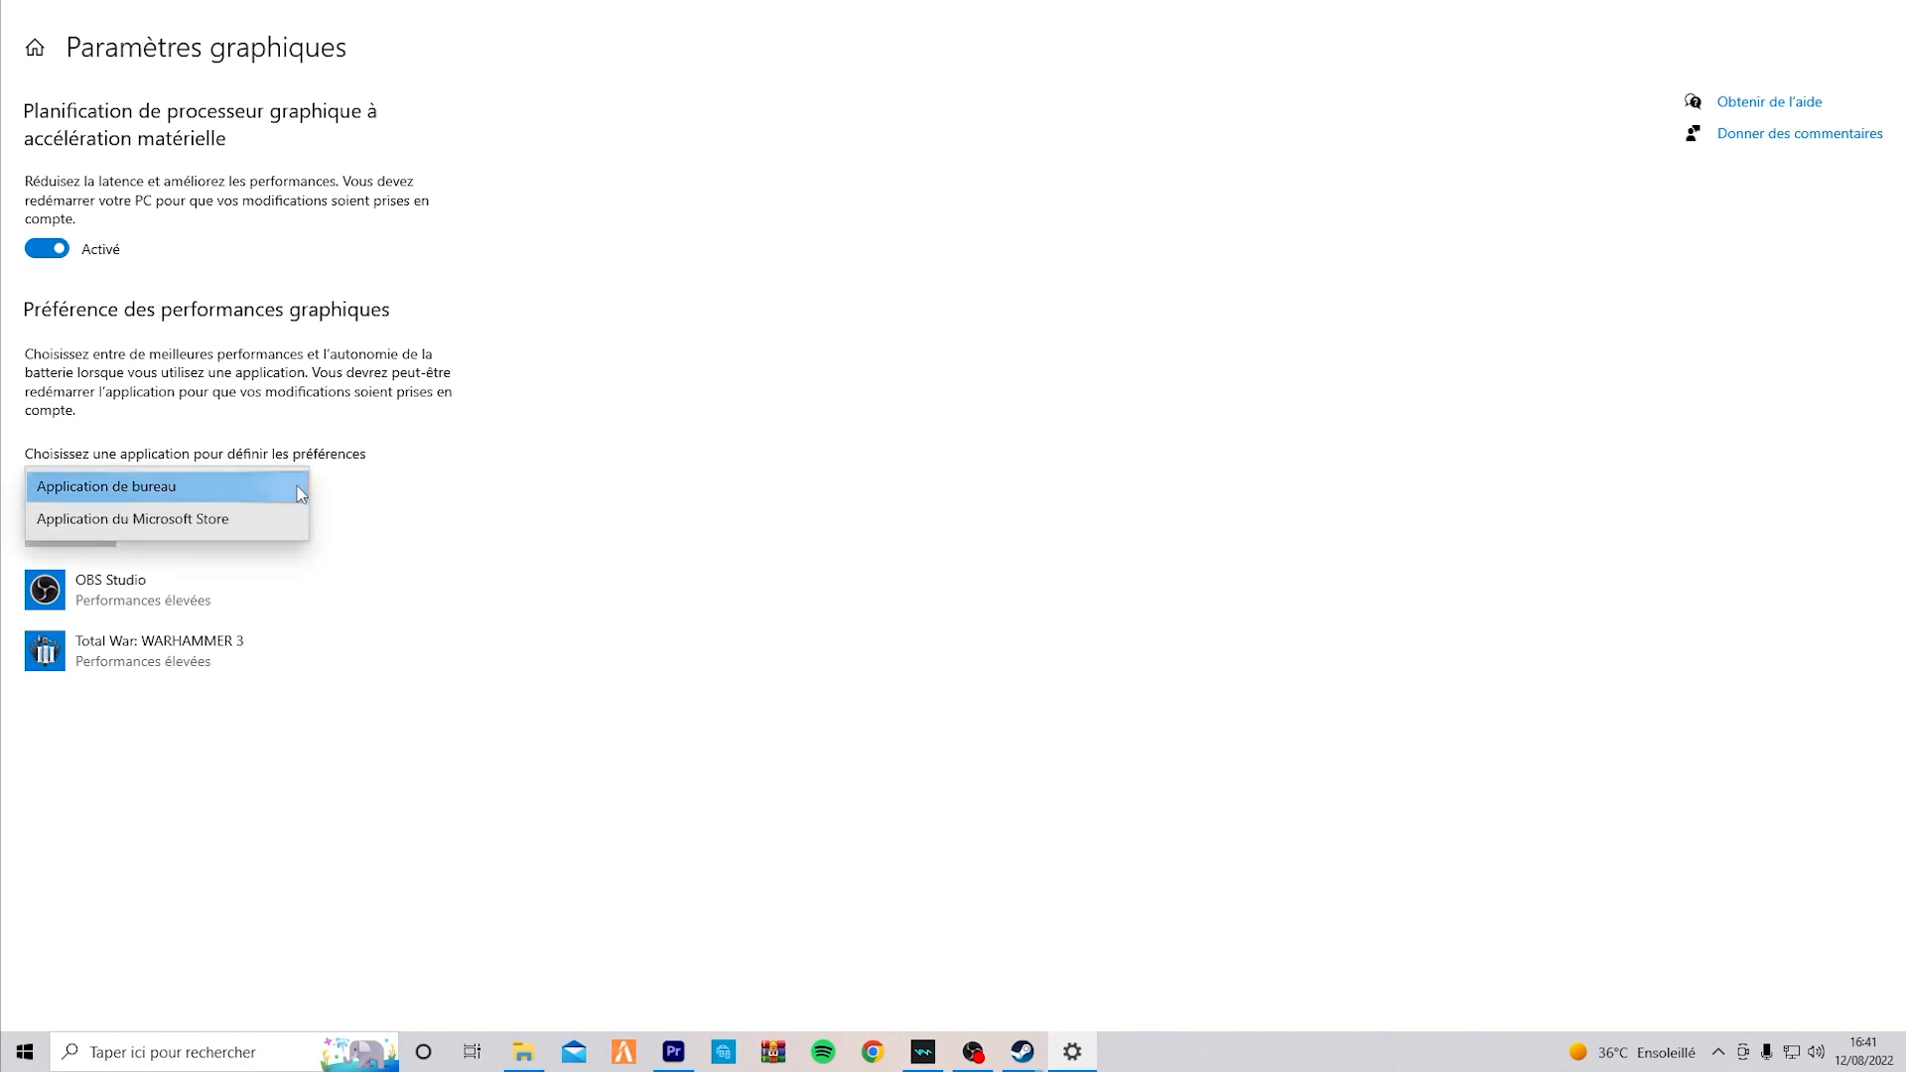
pyautogui.click(295, 488)
pyautogui.click(89, 536)
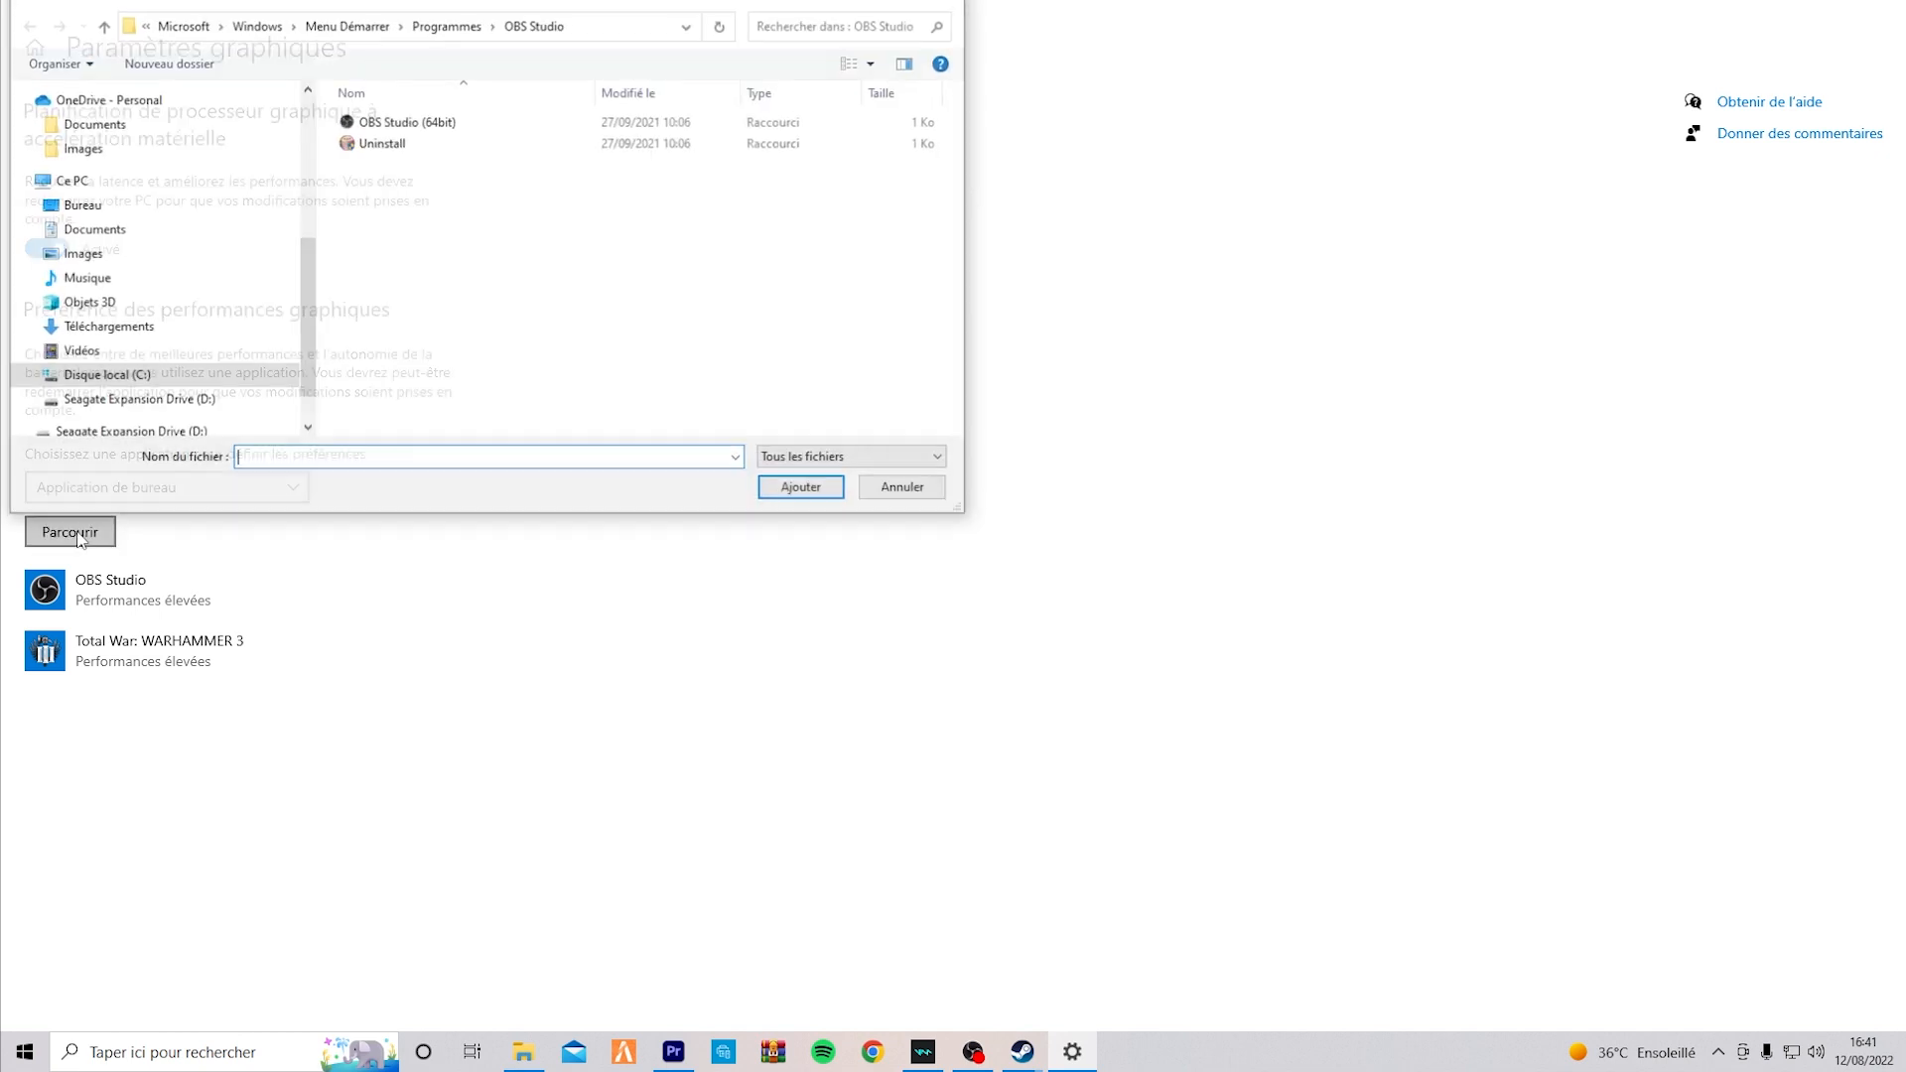
pyautogui.click(597, 27)
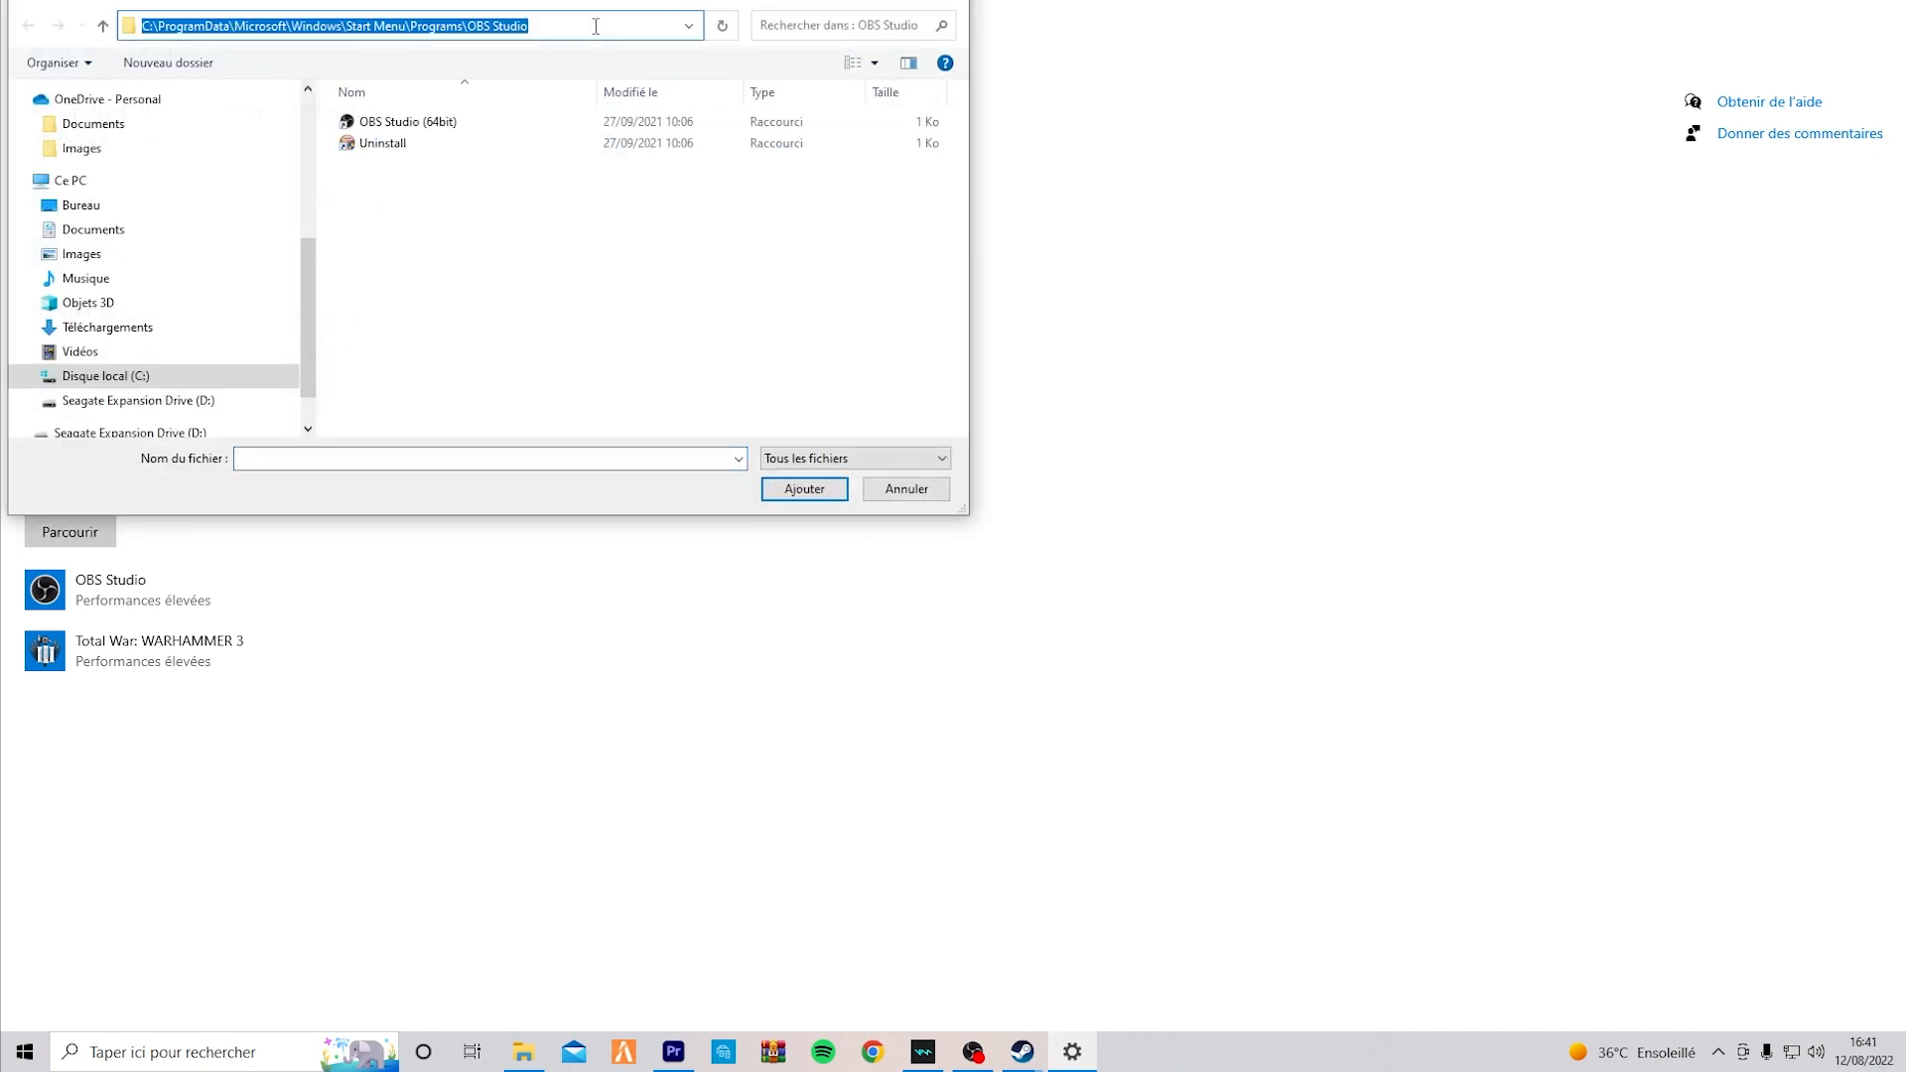
pyautogui.press('BackSpace')
pyautogui.write('C:\\Program Files (x86)\\Steam\\steamapps\\common\\Total War WARHAMMER III')
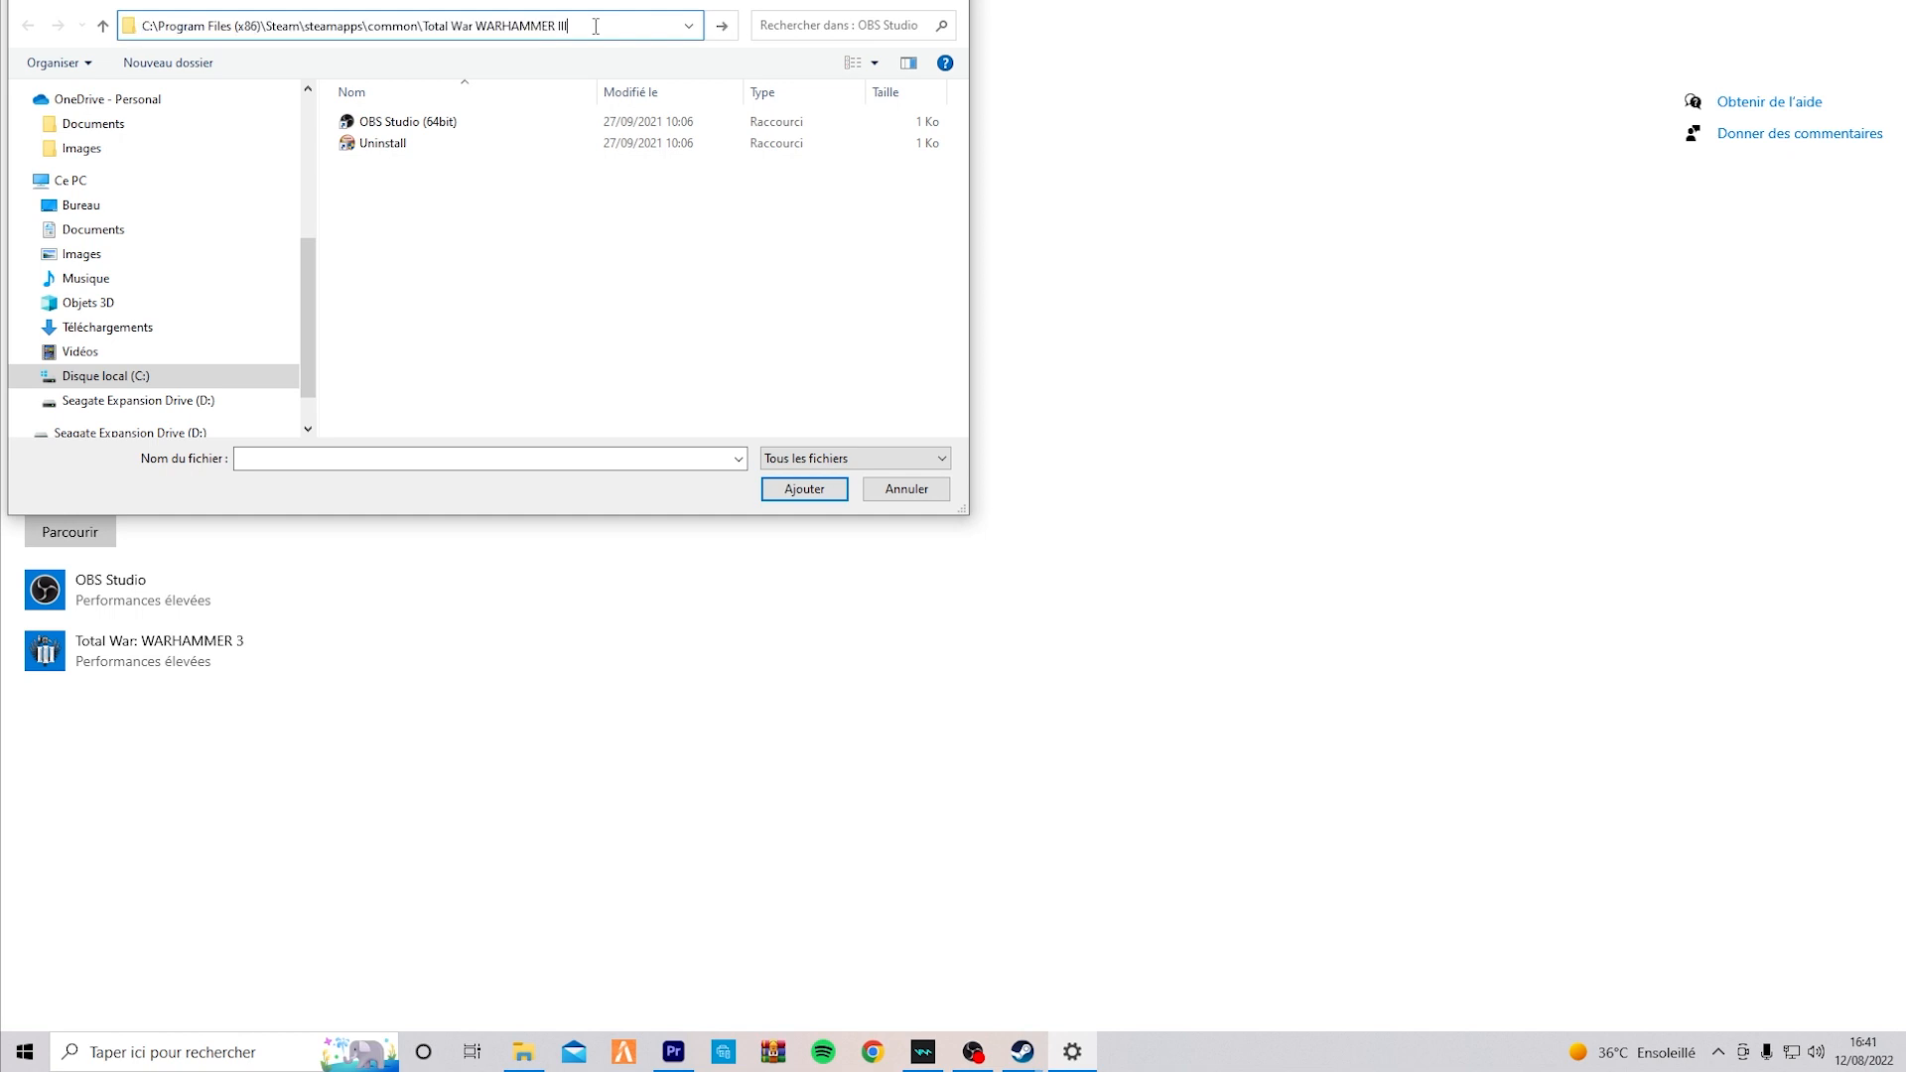
pyautogui.press('Return')
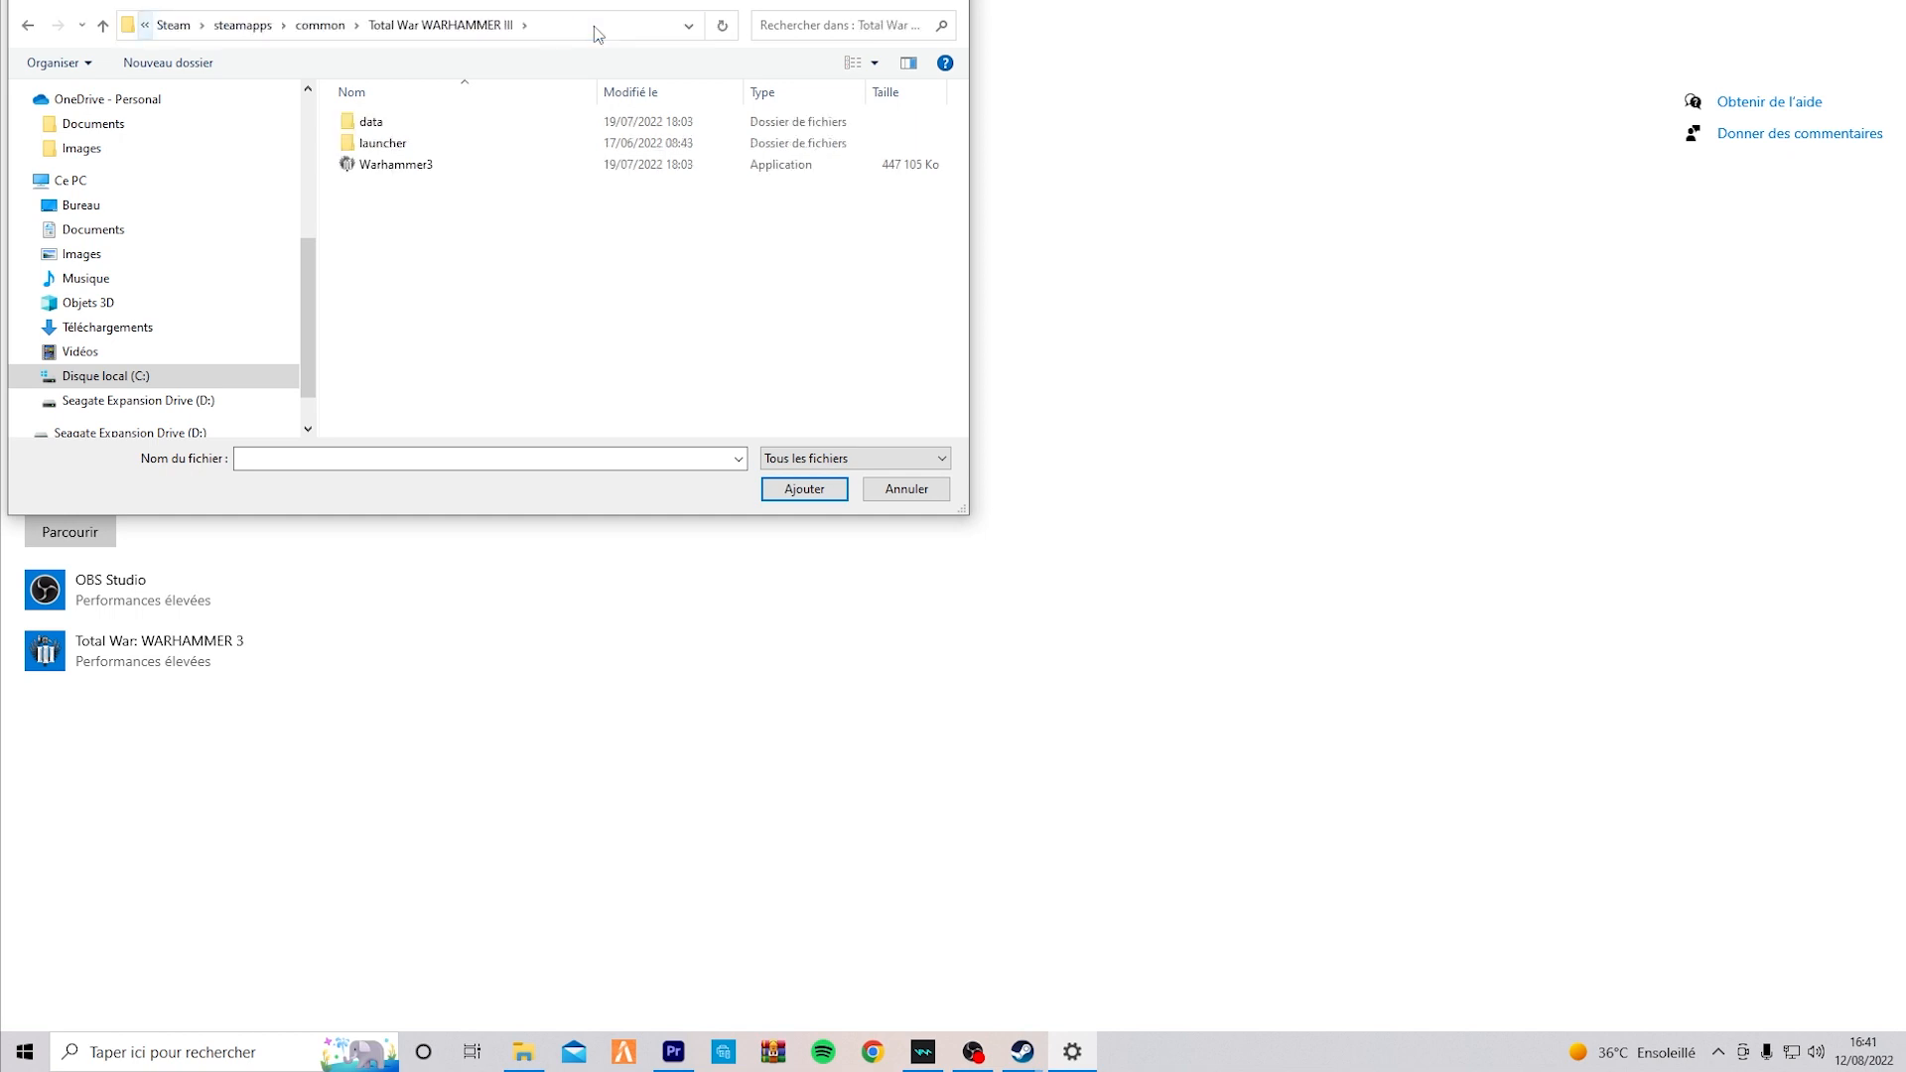
pyautogui.doubleClick(421, 169)
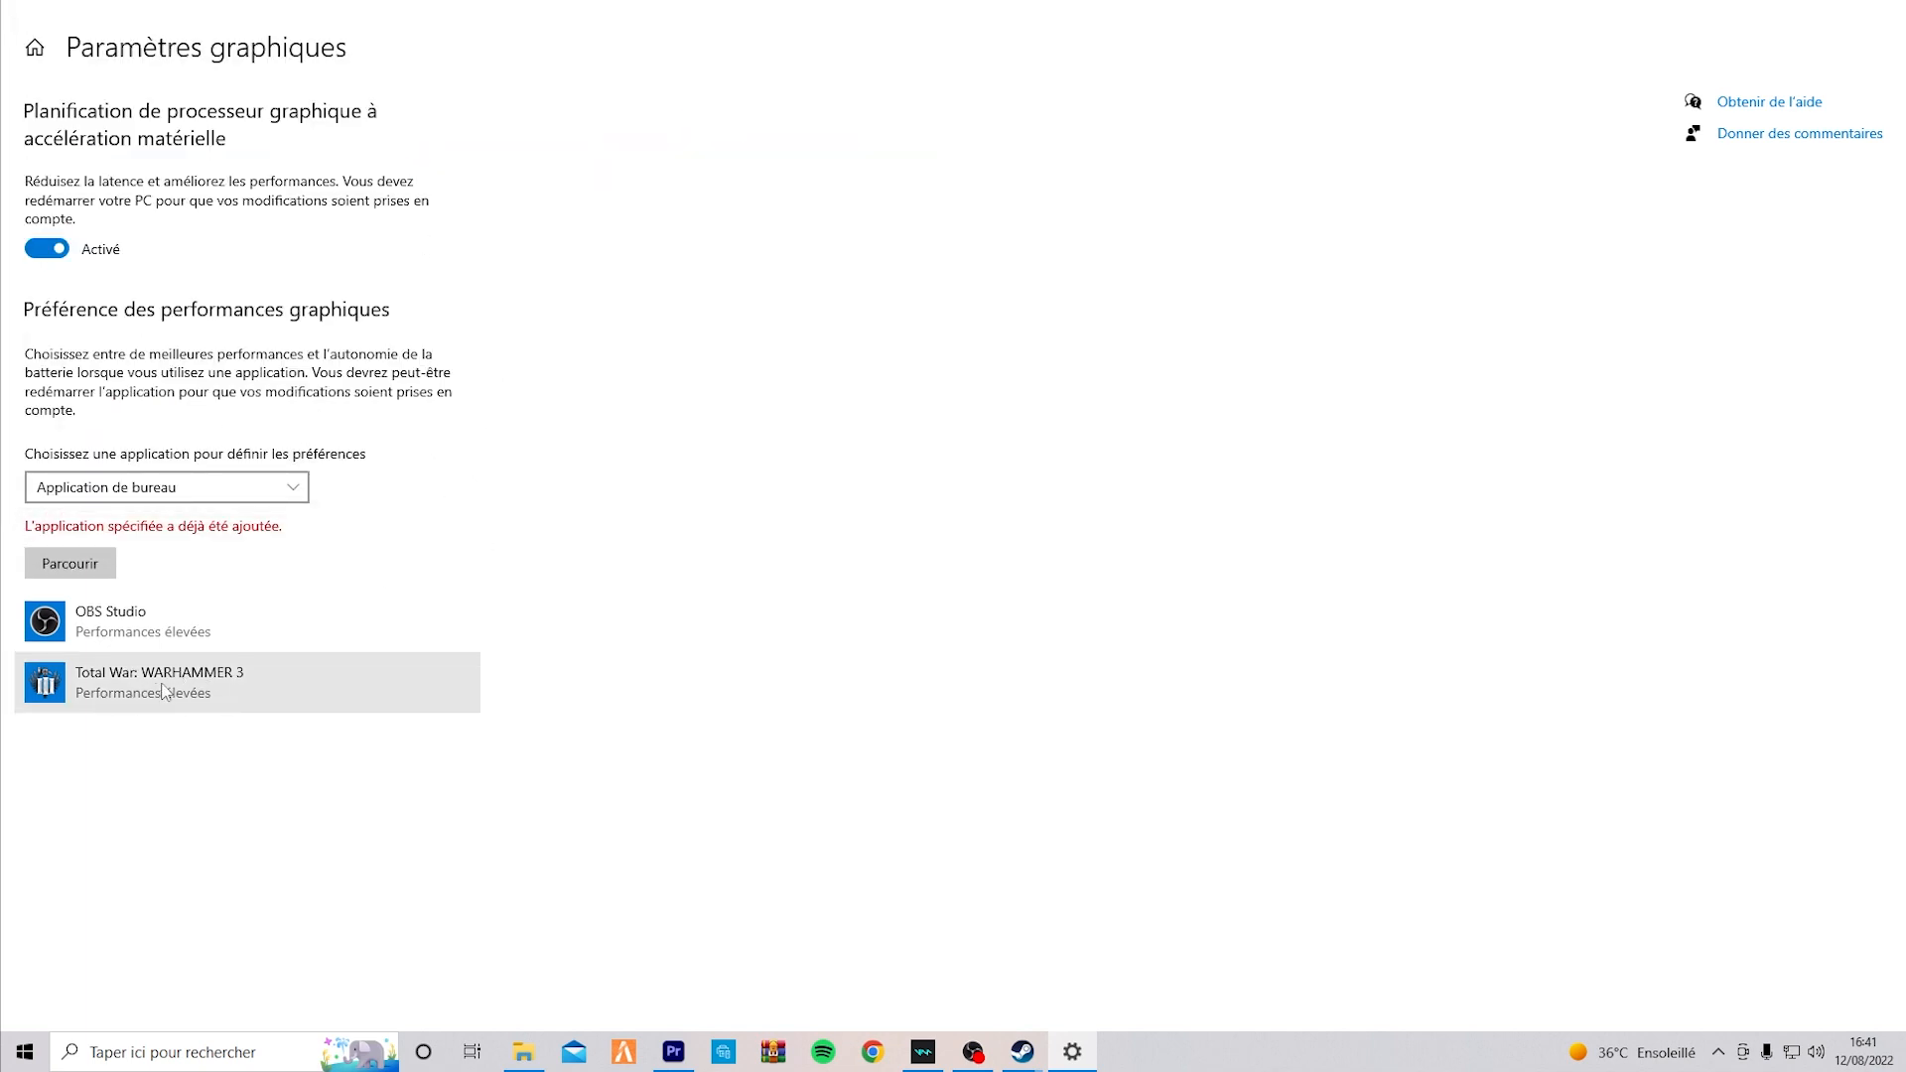
# Look through the Application du Microsoft Store choices for graphics preferences, and return the application type to Application de bureau.
pyautogui.click(213, 488)
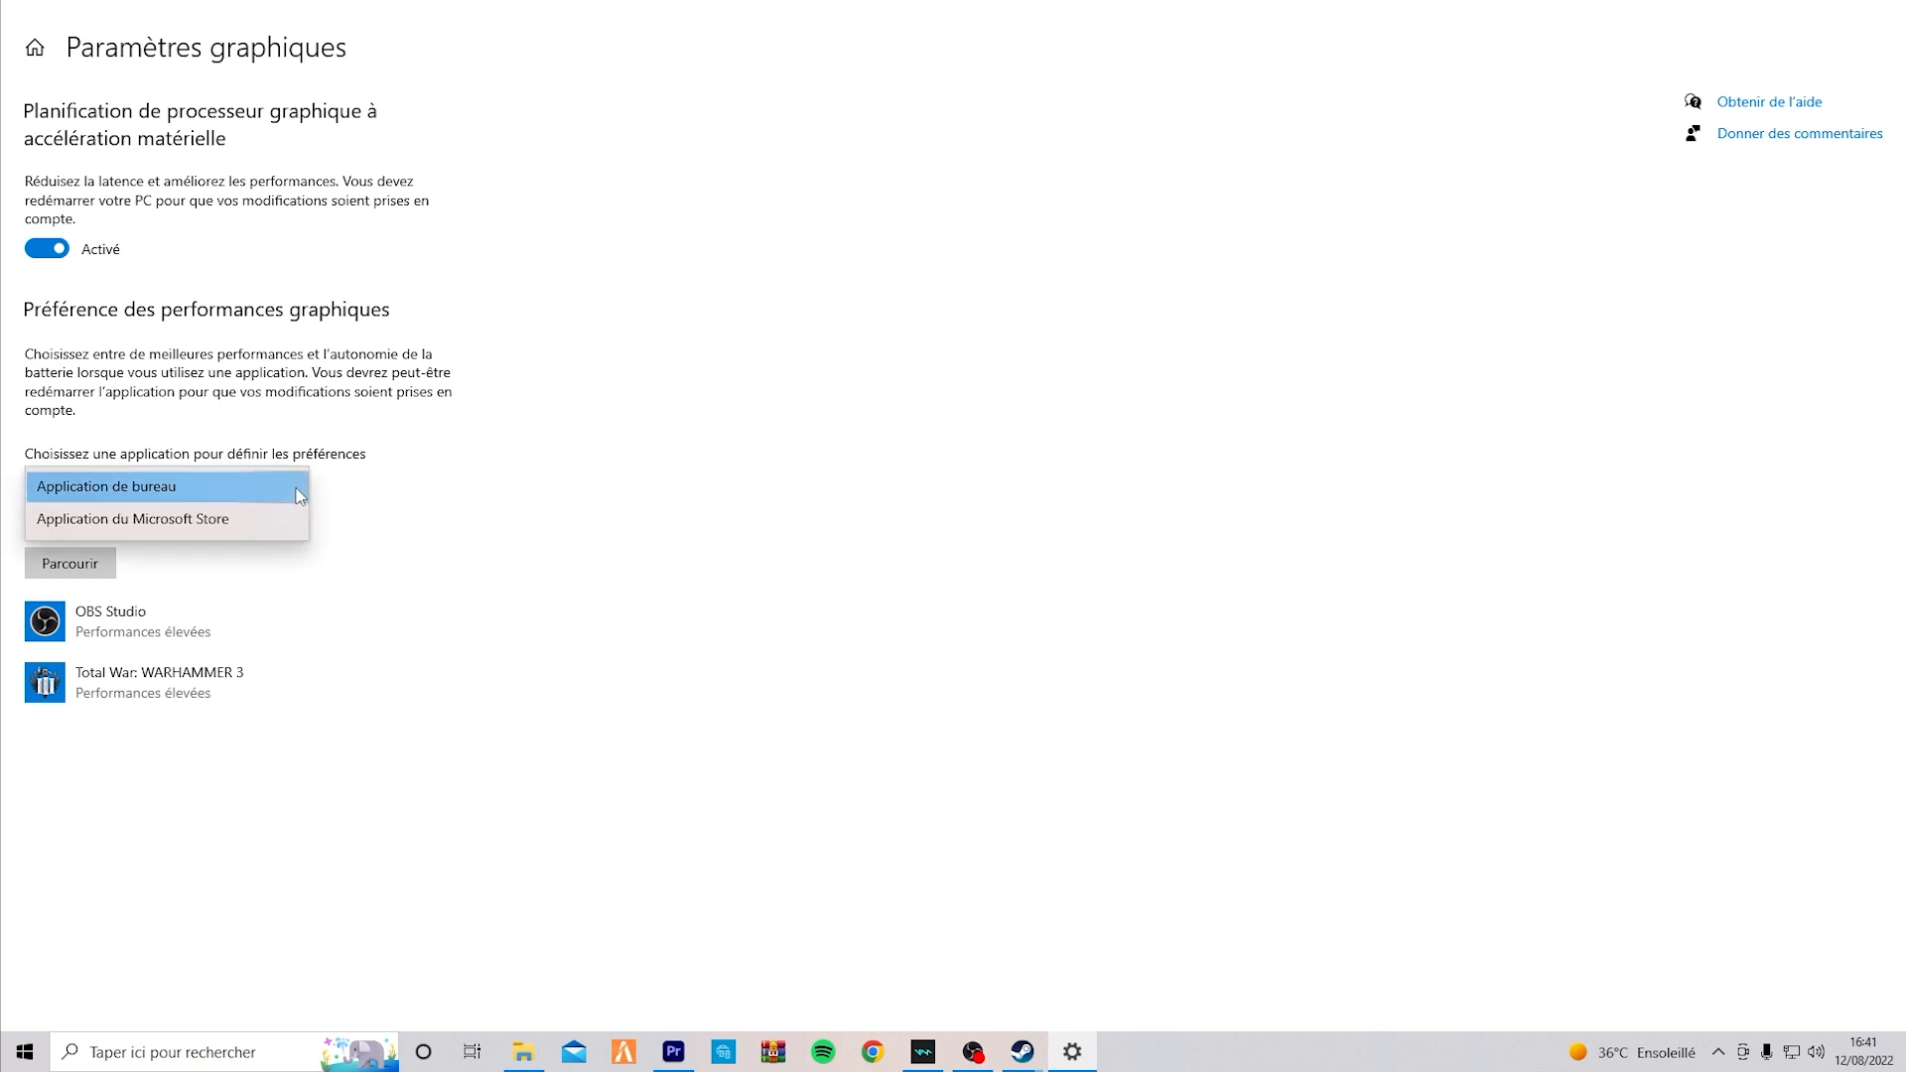
pyautogui.click(208, 520)
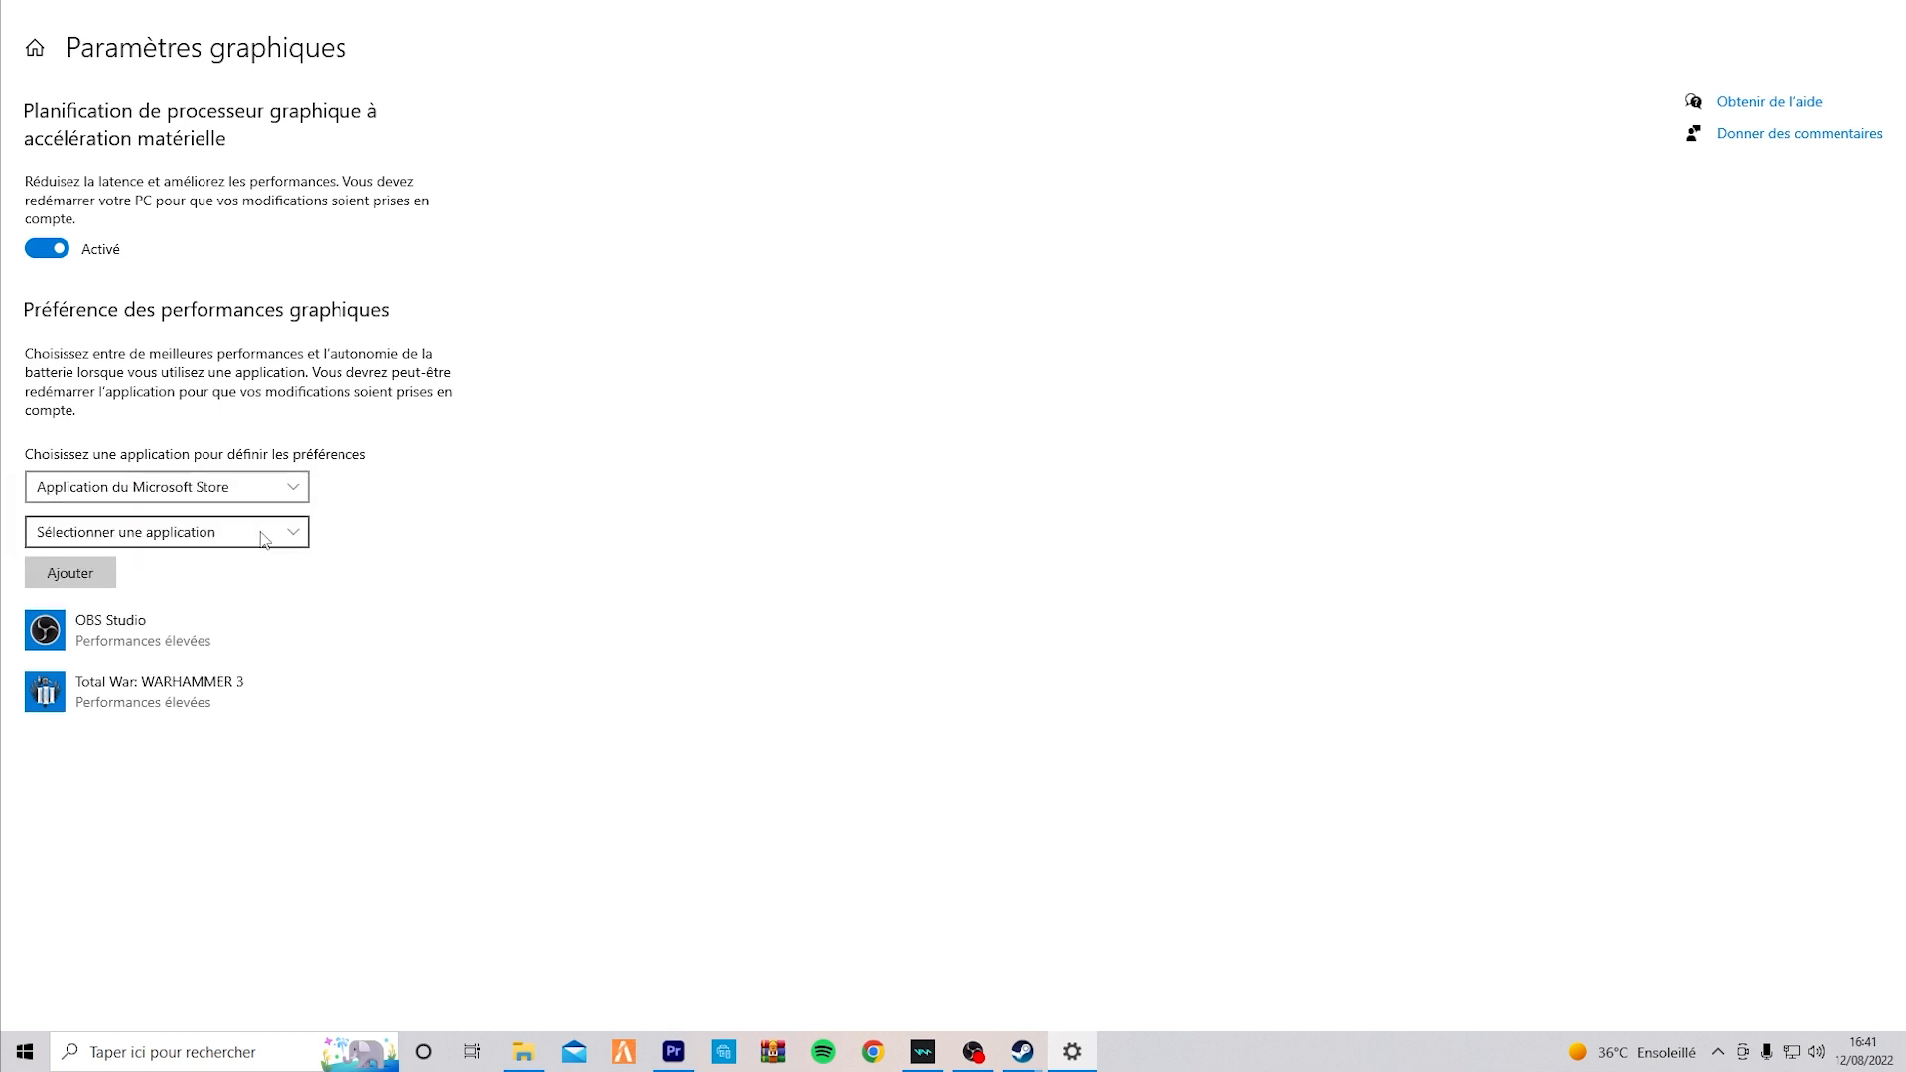
pyautogui.click(274, 532)
pyautogui.scroll(-5, 197, 623)
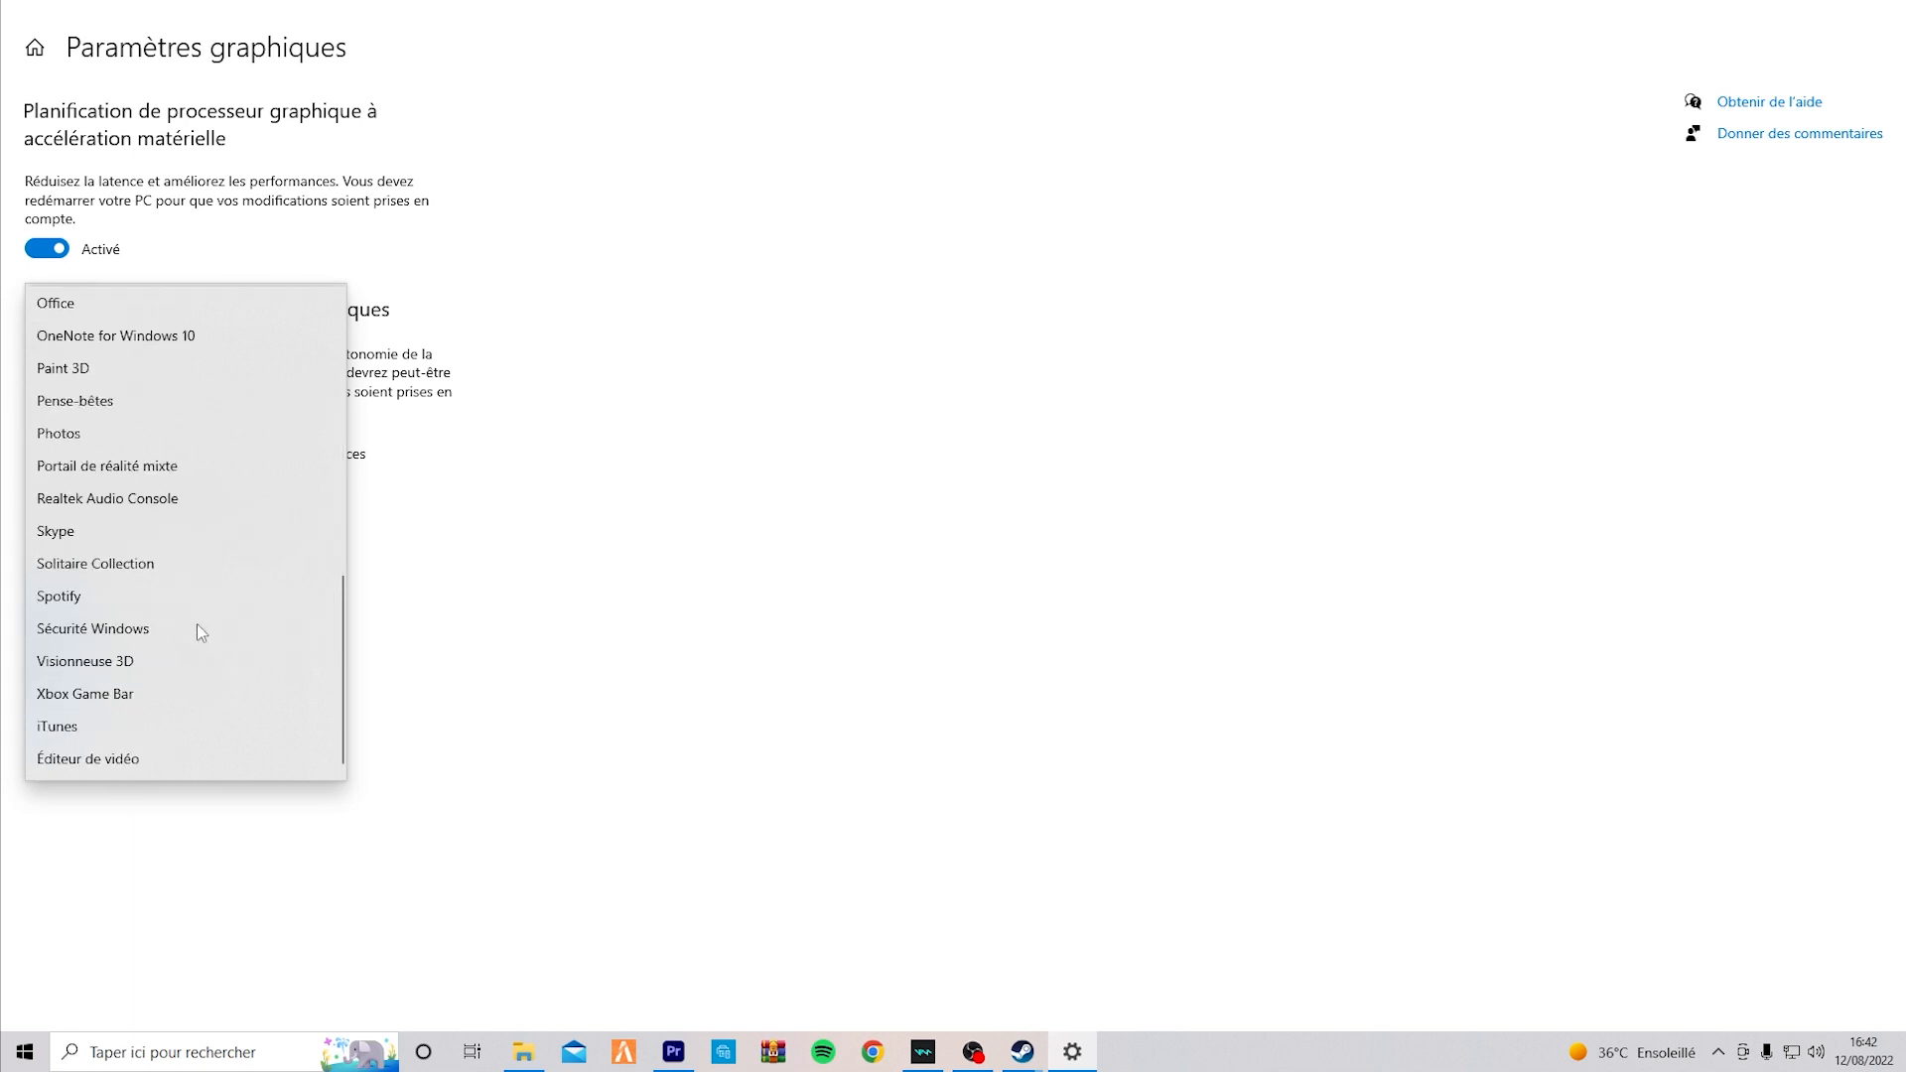
pyautogui.scroll(1, 194, 626)
pyautogui.click(421, 608)
pyautogui.click(283, 489)
pyautogui.click(194, 454)
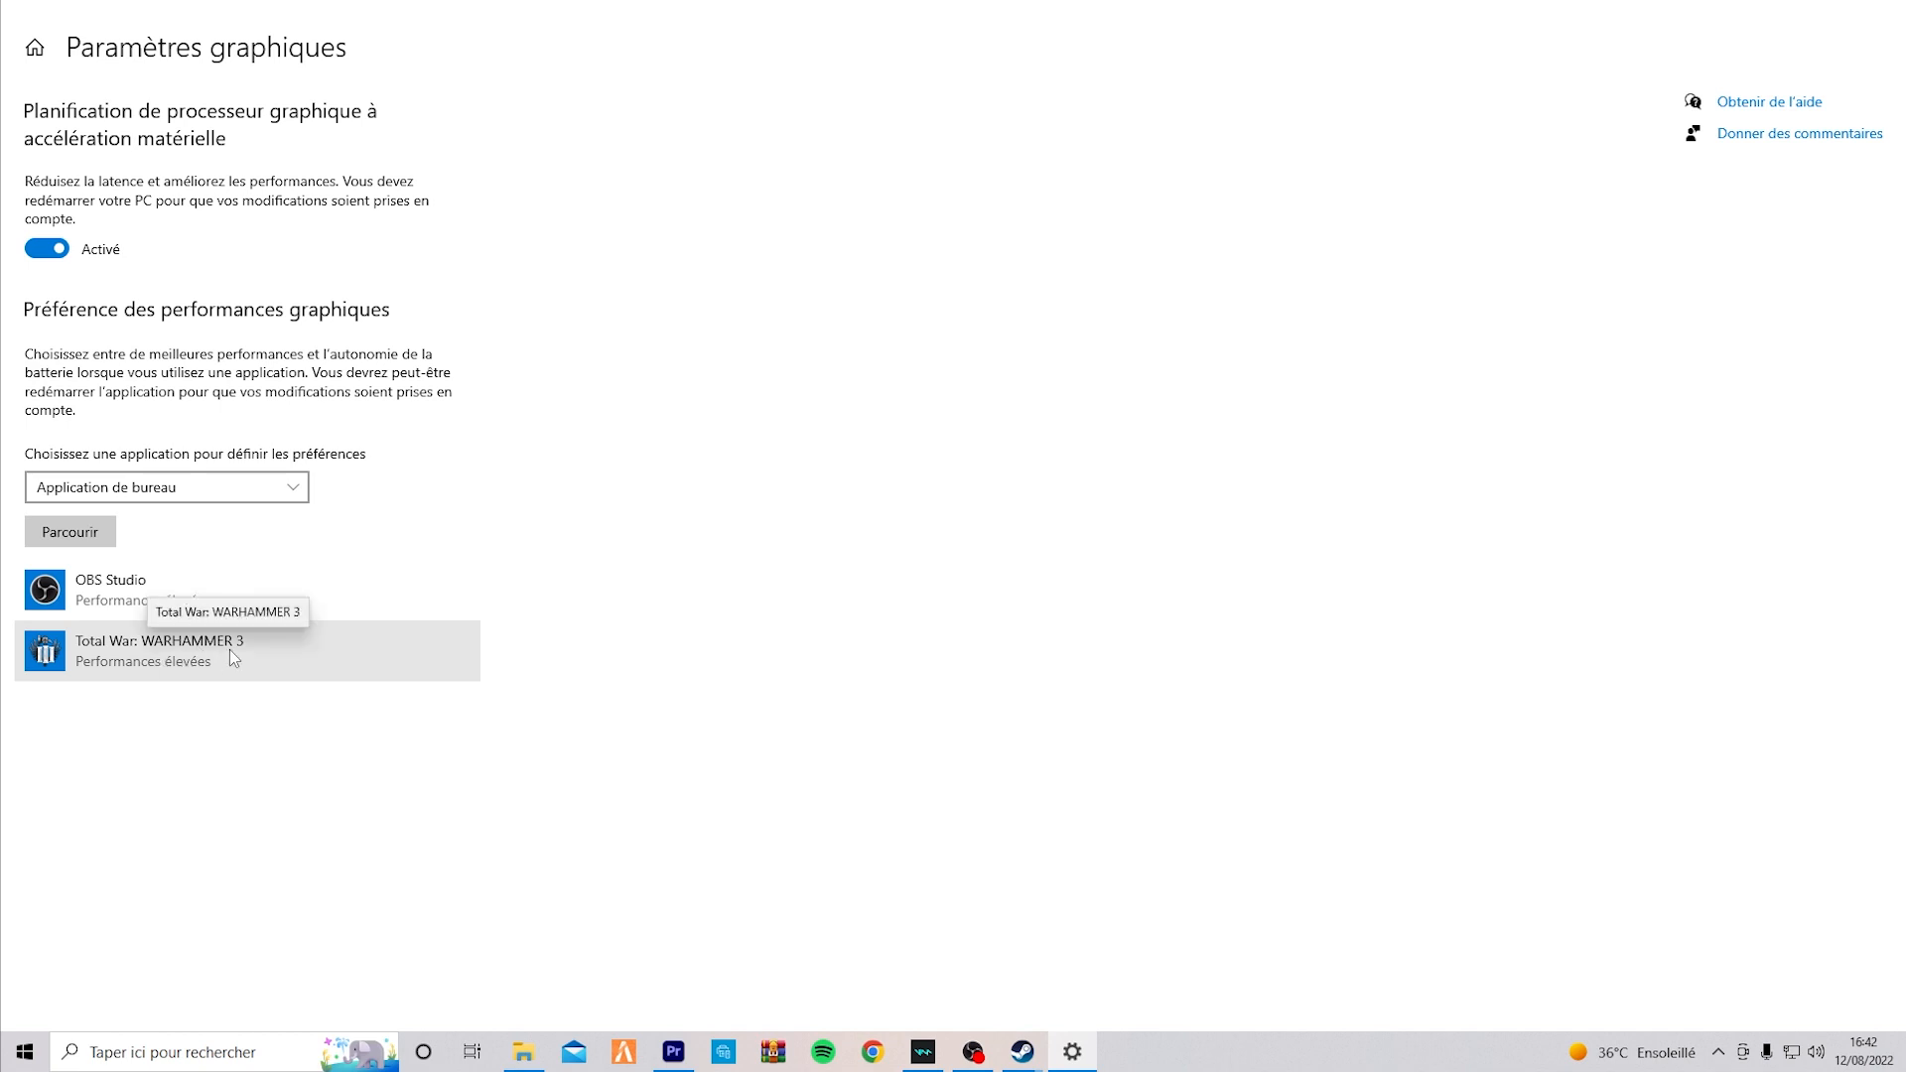
# Save Performances élevées as the graphics preference for Total War: WARHAMMER 3.
pyautogui.click(319, 653)
pyautogui.click(337, 758)
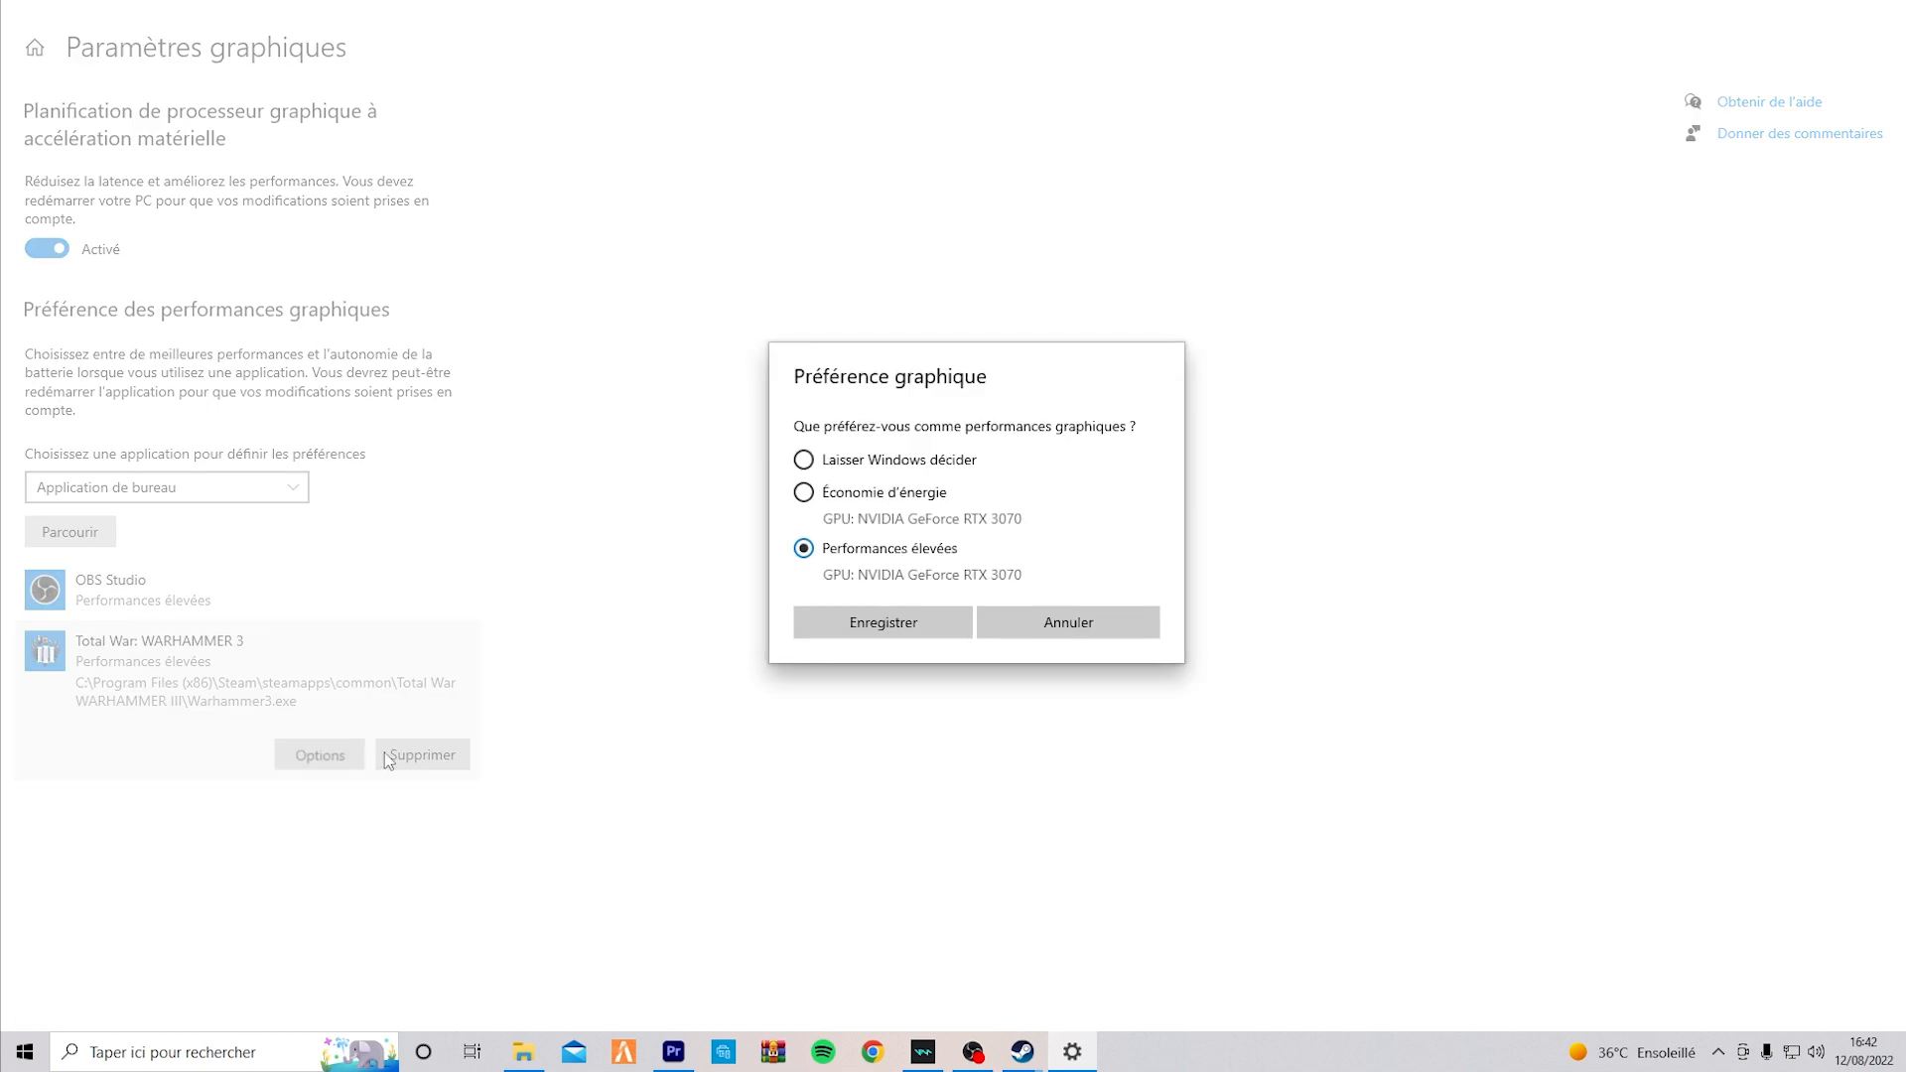
pyautogui.click(911, 623)
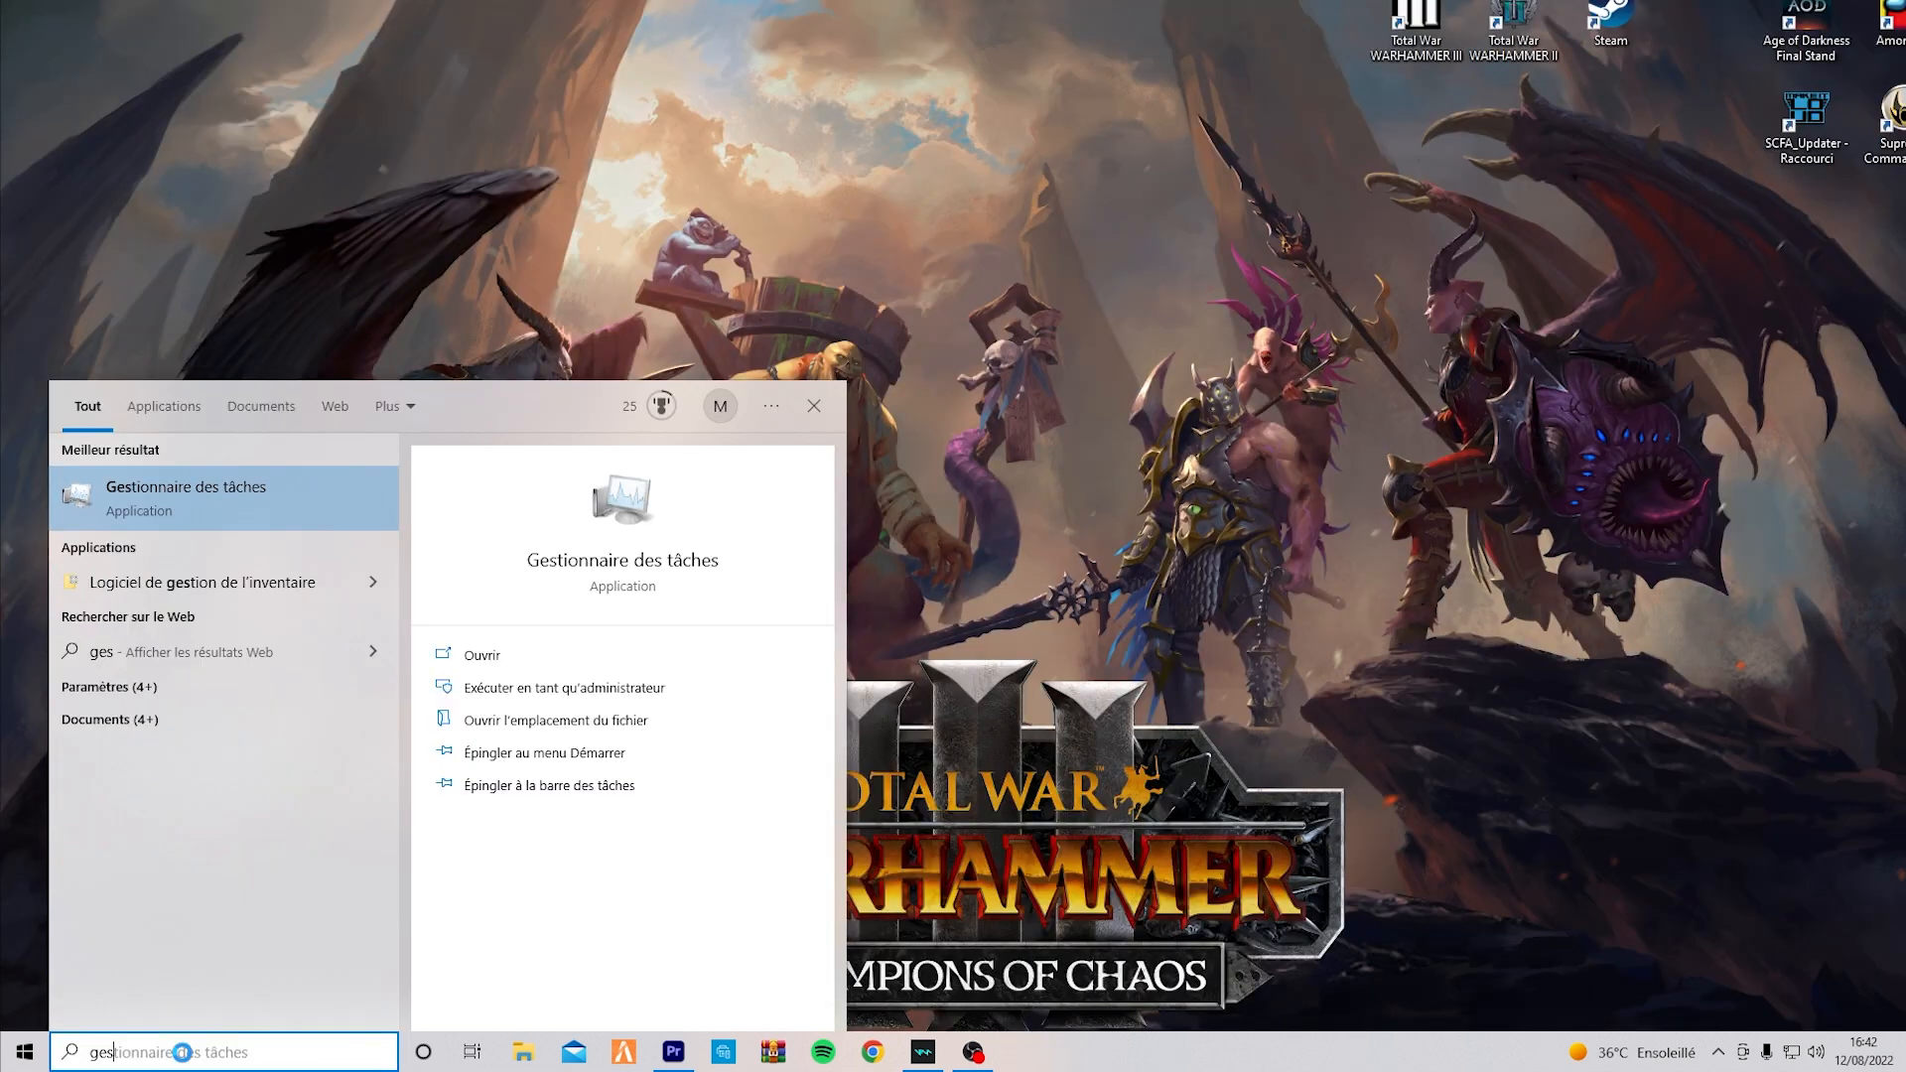
# Open Gestionnaire des tâches from a Windows search for "ges", examine the processor performance figures, and close it.
pyautogui.click(265, 502)
pyautogui.moveTo(1209, 95); pyautogui.dragTo(973, 127)
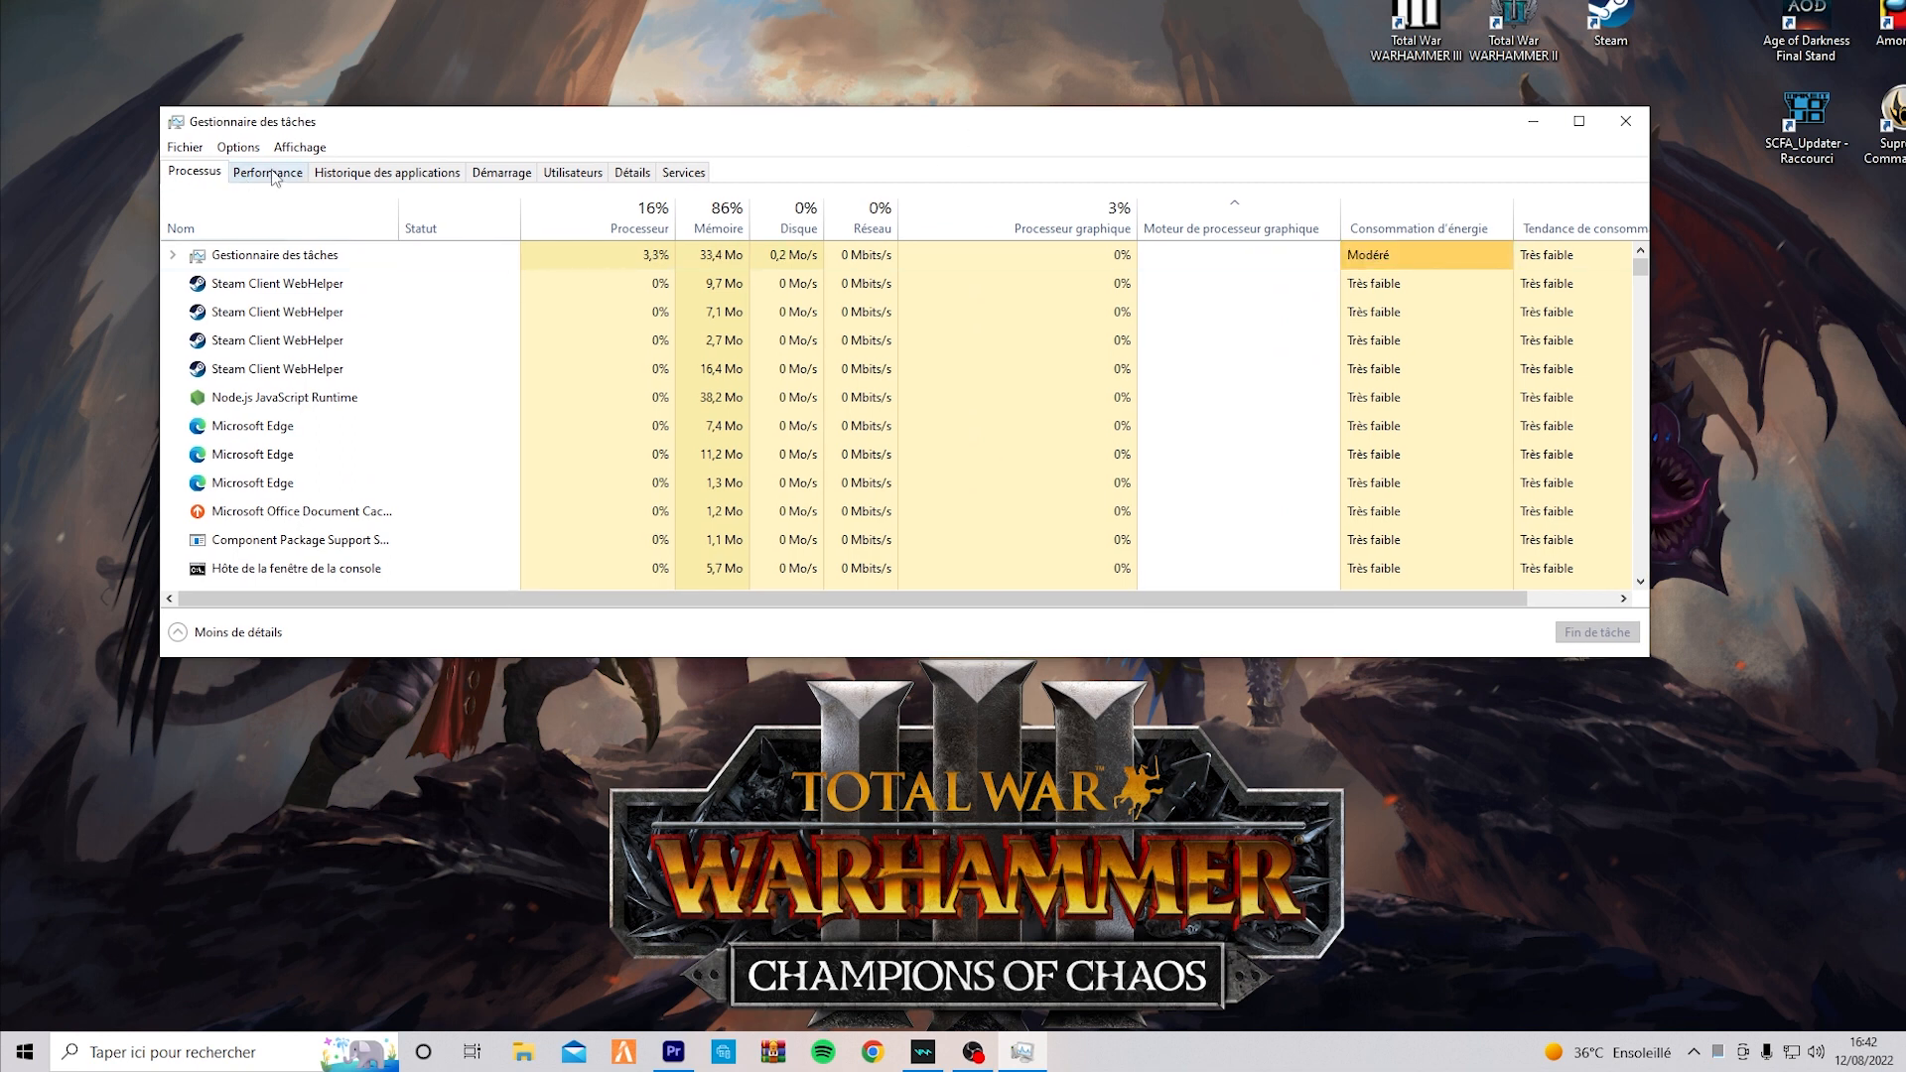
pyautogui.click(272, 174)
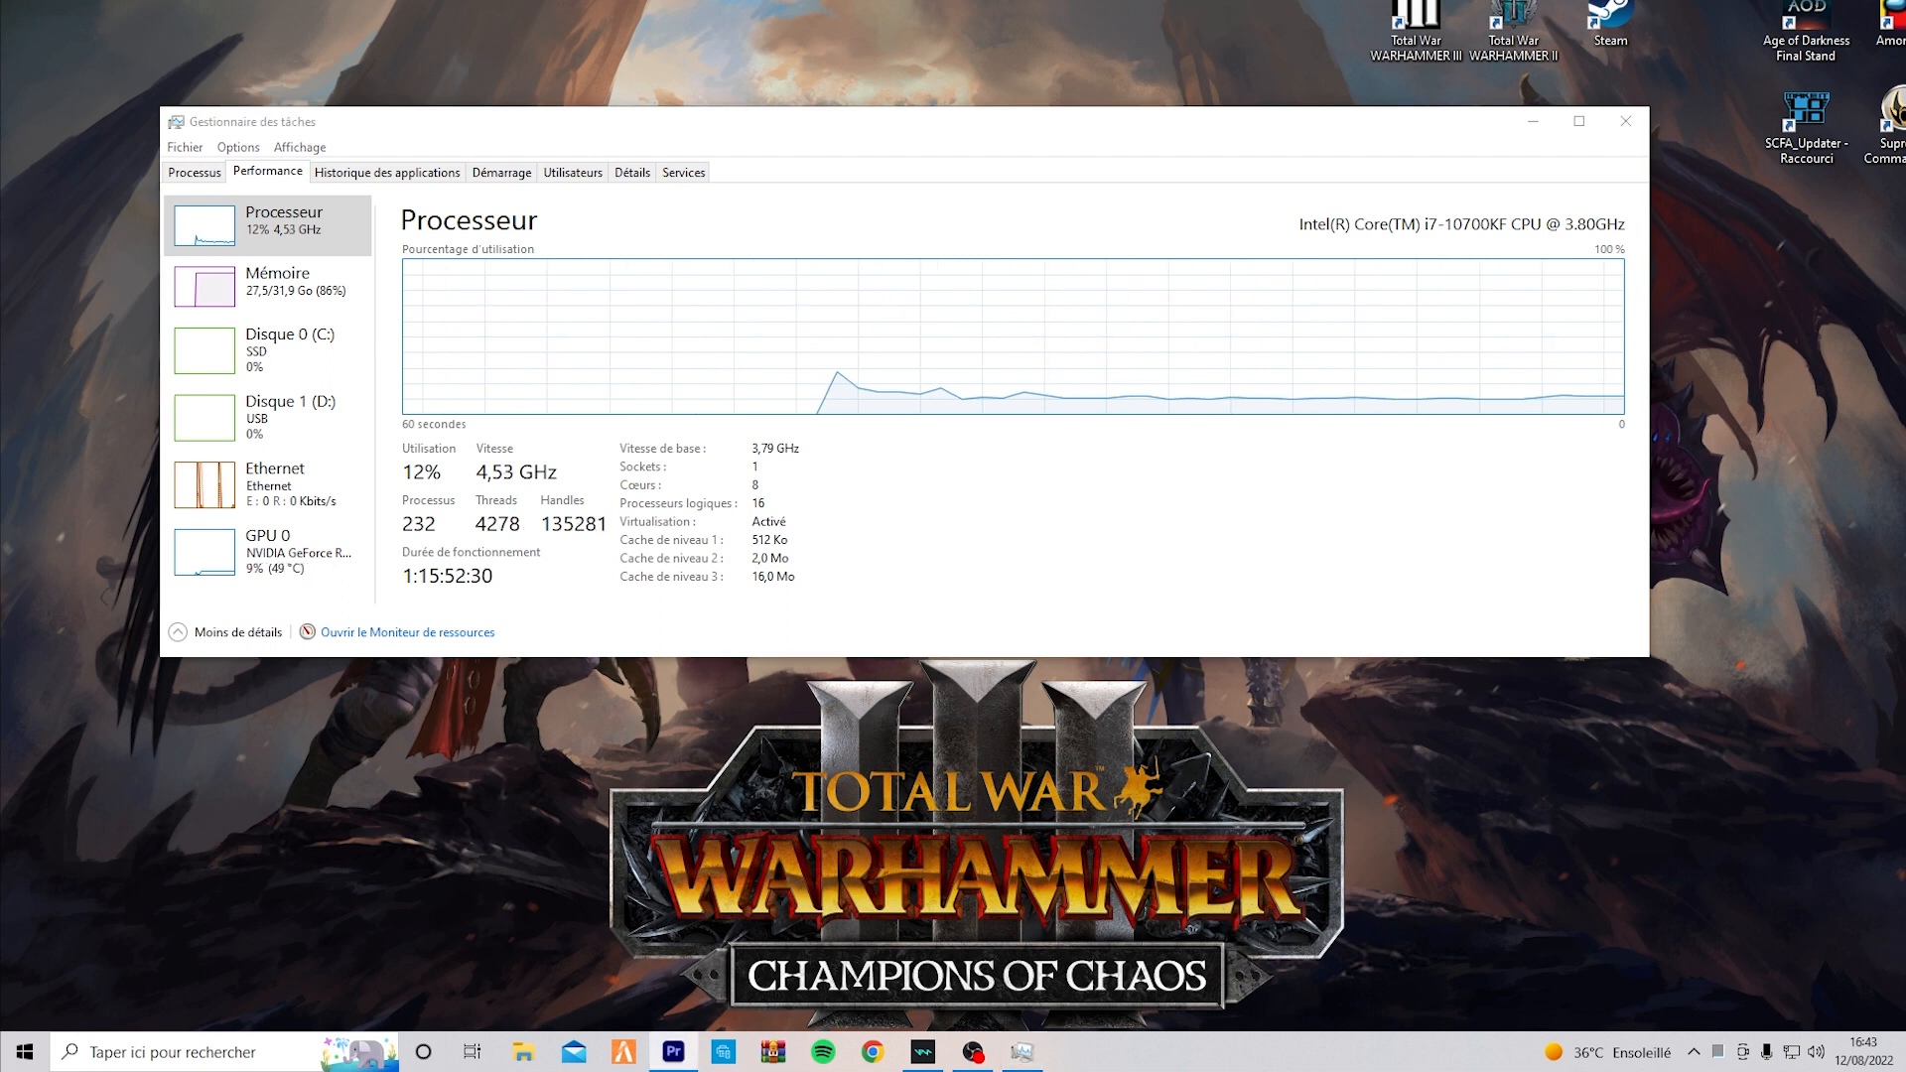
pyautogui.click(1628, 130)
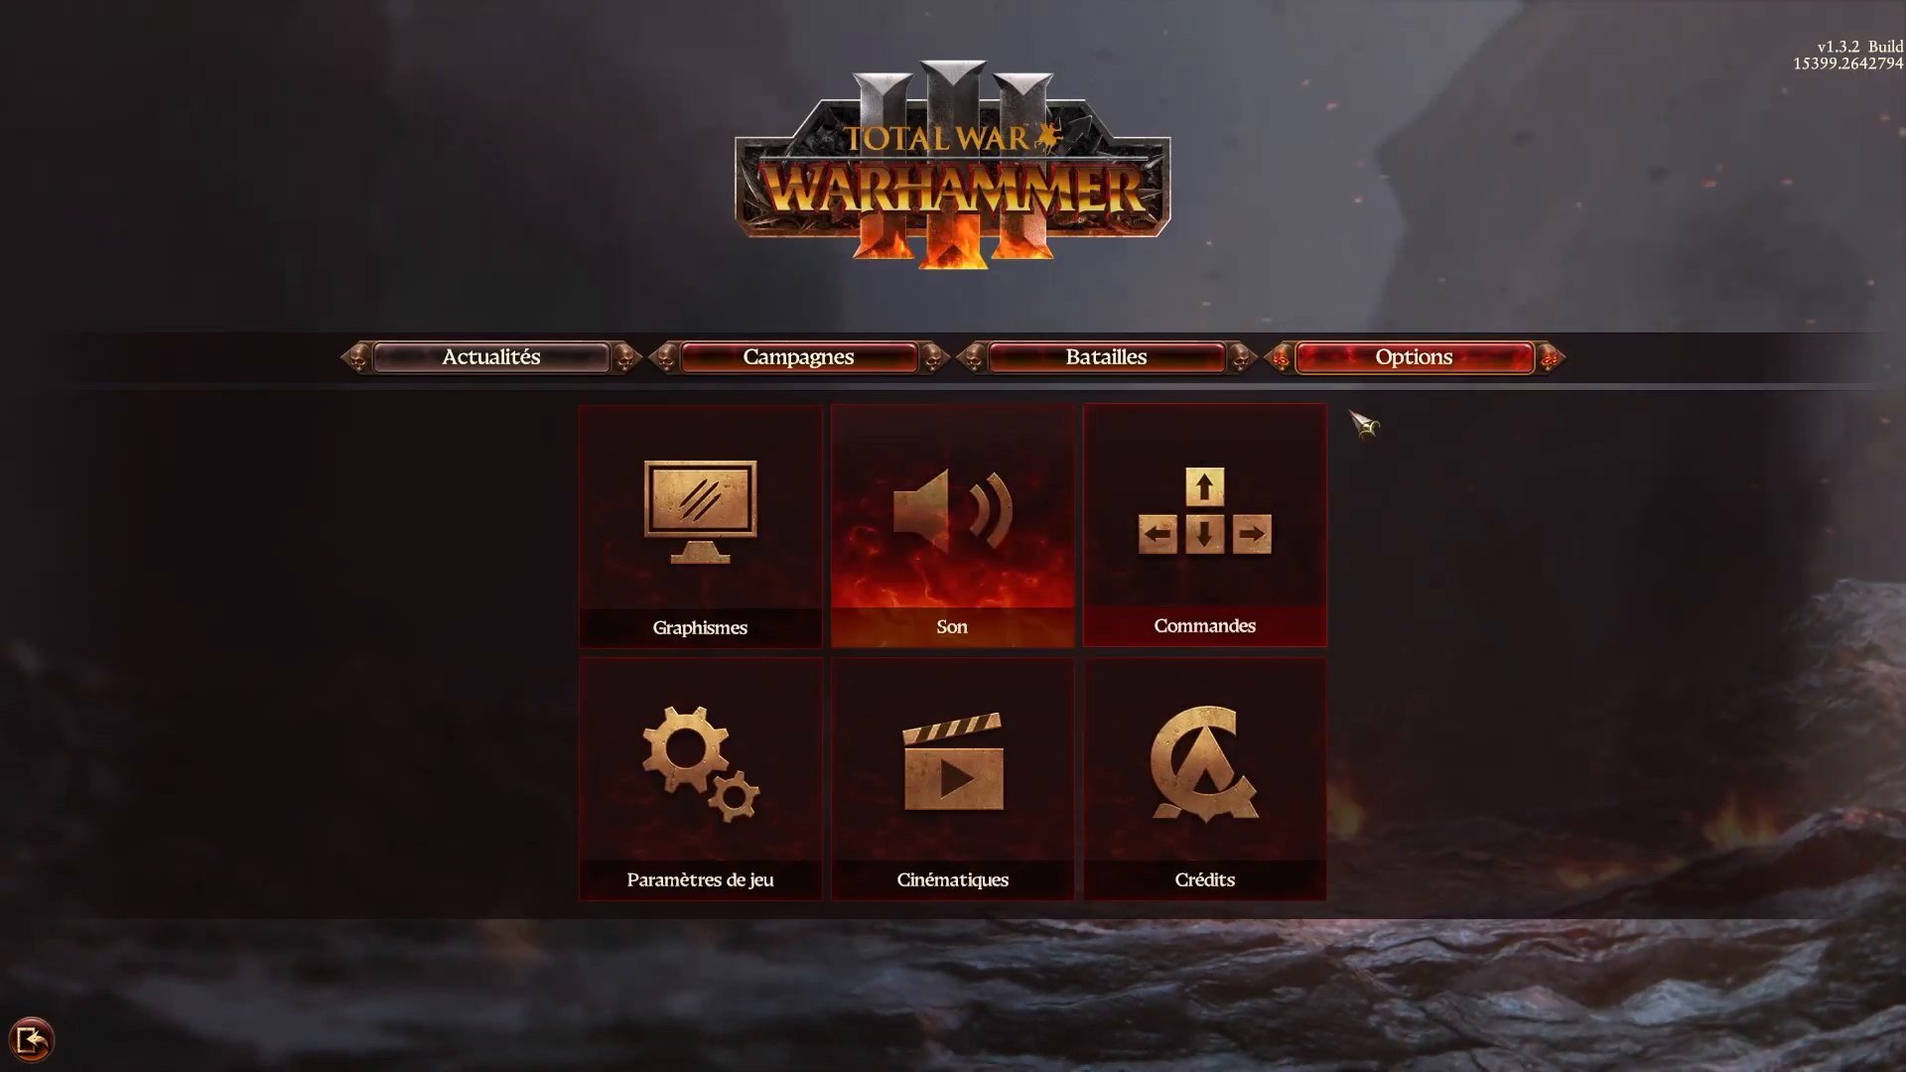
# In Total War: WARHAMMER III, review the quality levels and advanced graphics settings, and load the battle benchmark performance test.
pyautogui.click(707, 527)
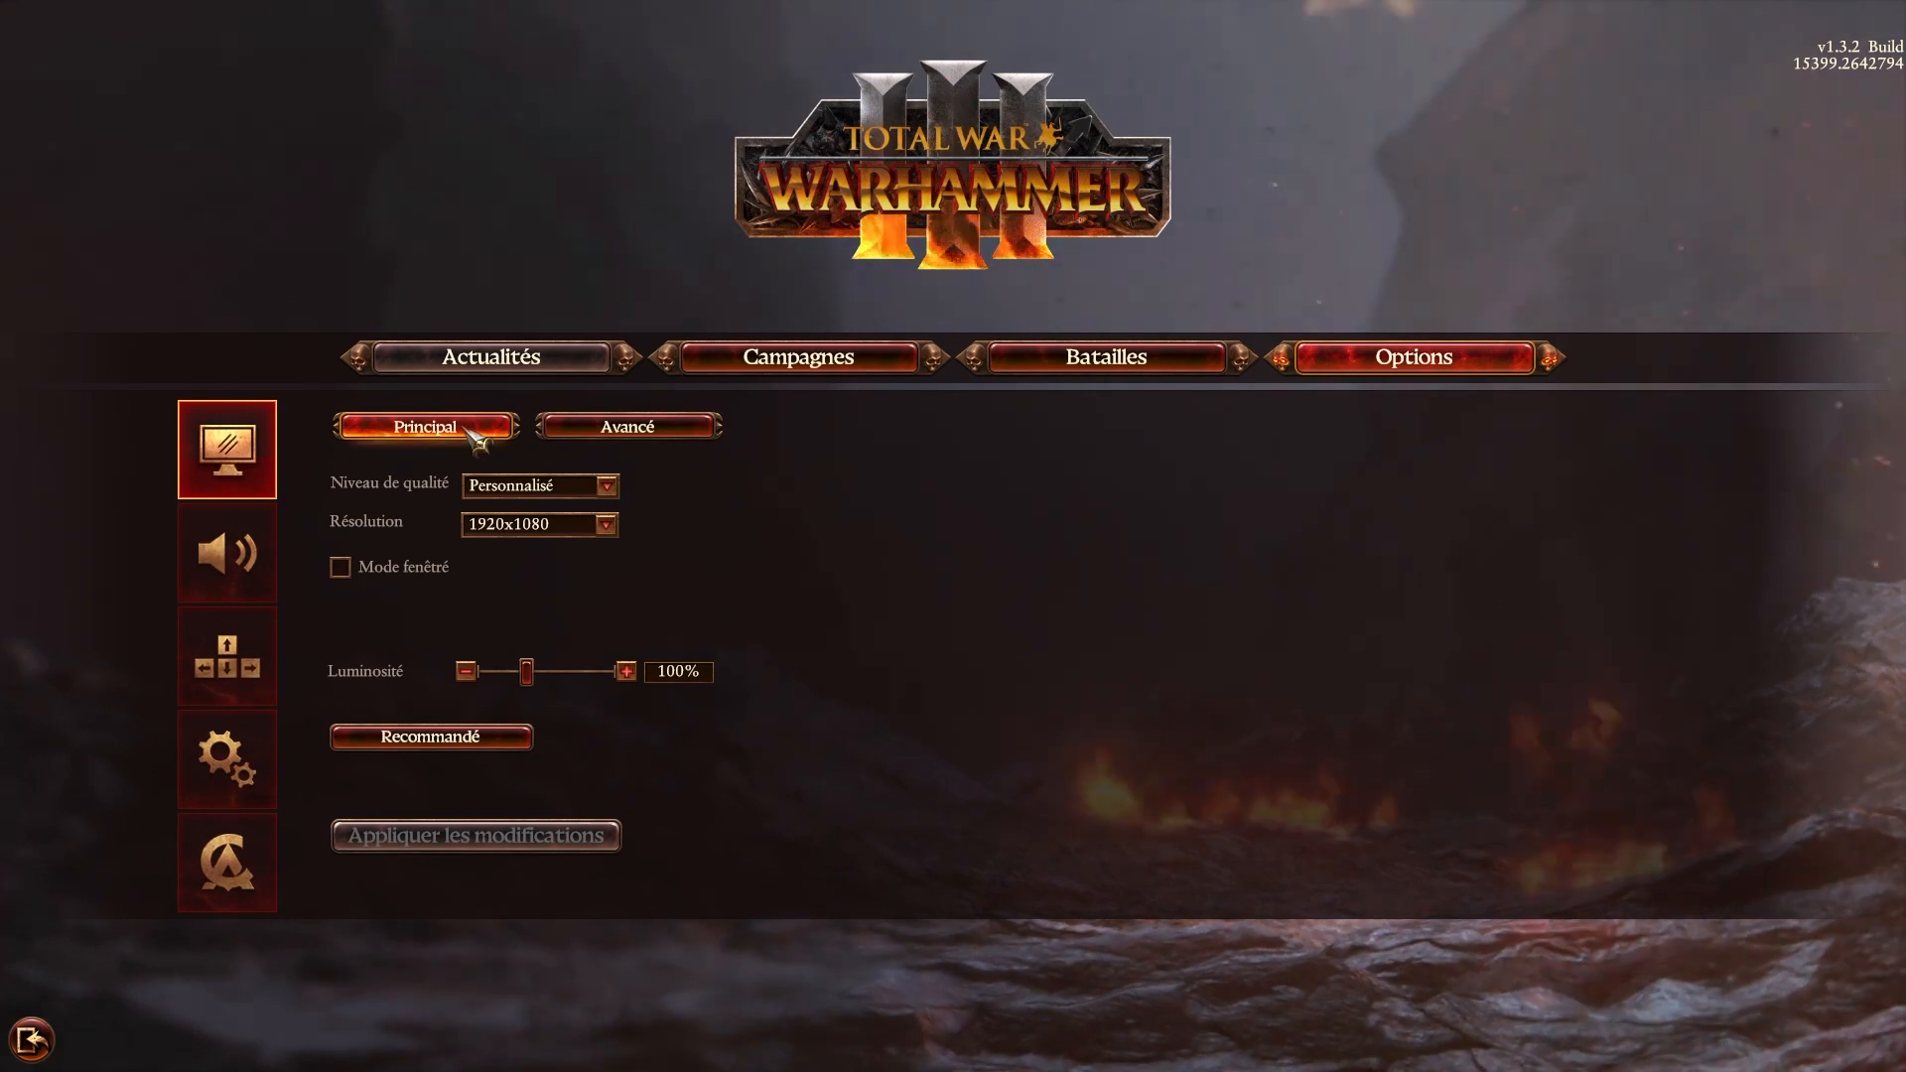
pyautogui.click(608, 474)
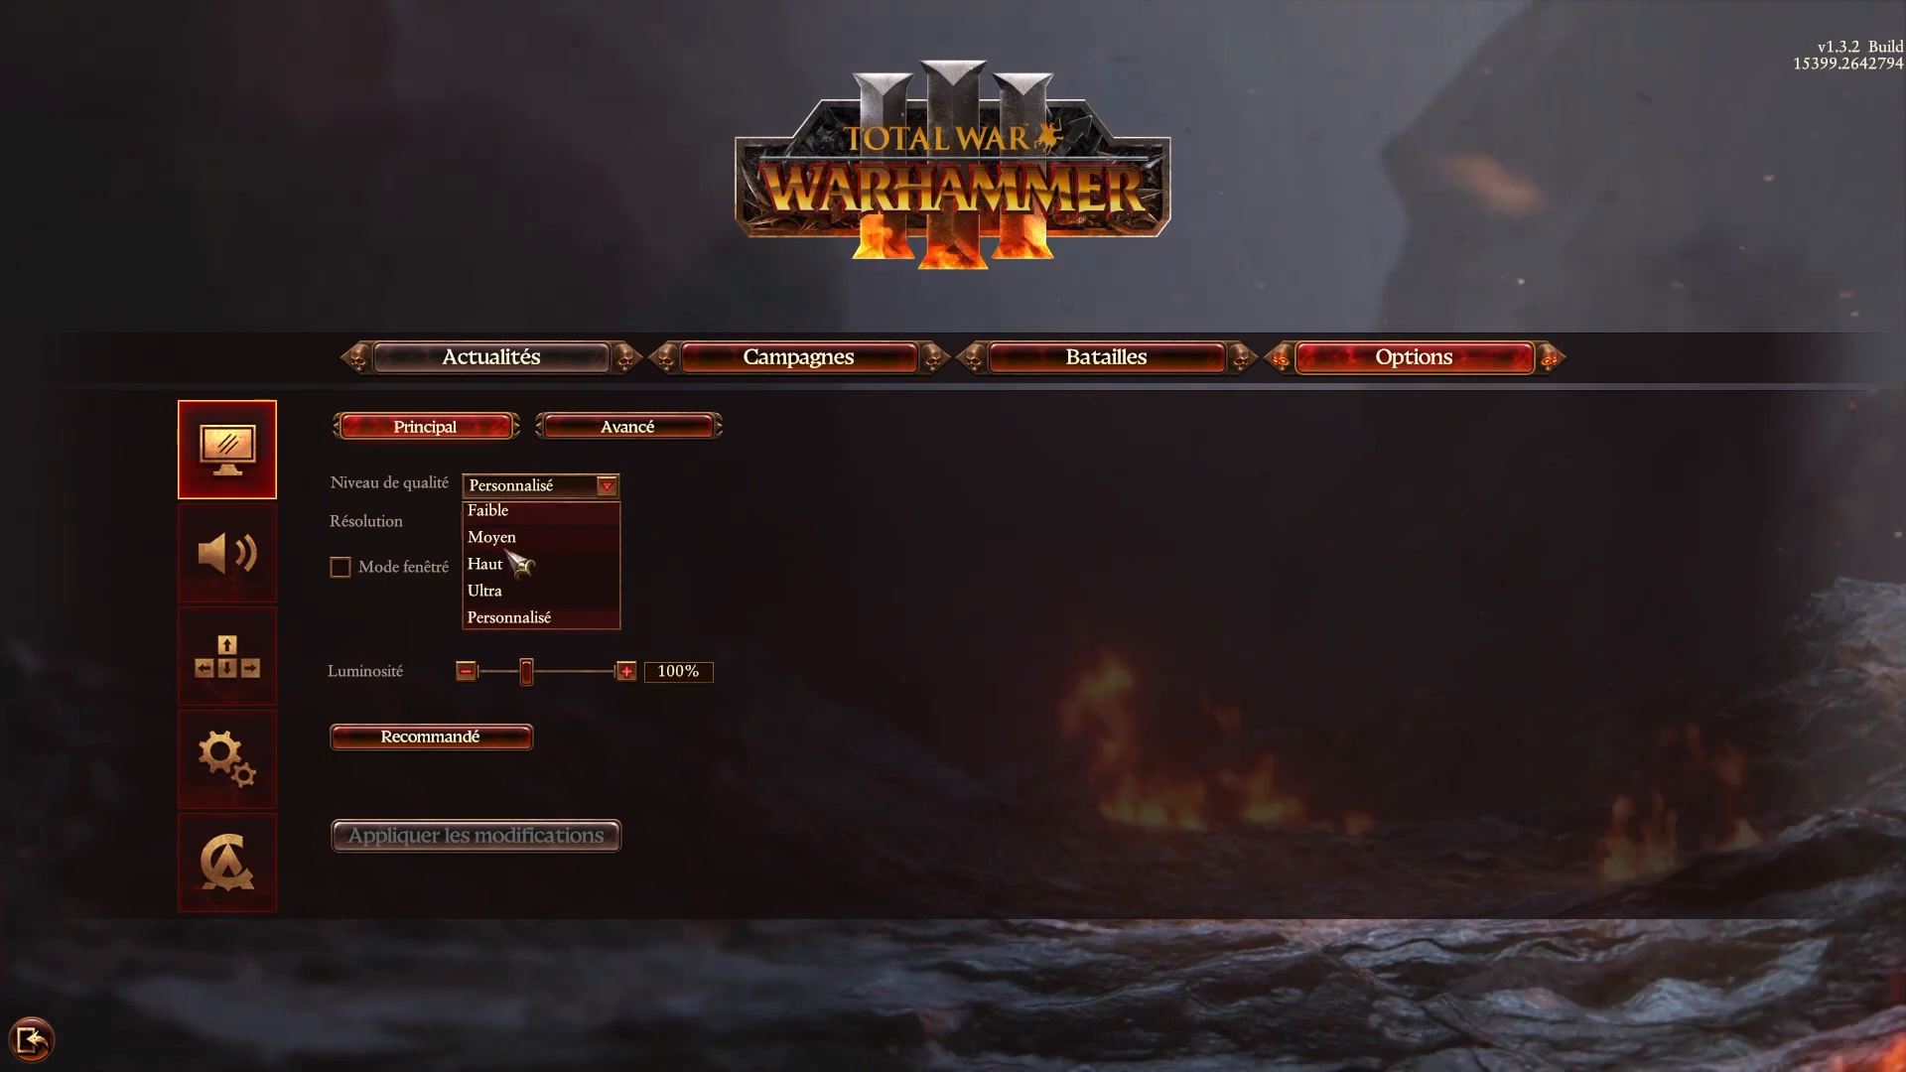
pyautogui.click(710, 467)
pyautogui.click(628, 426)
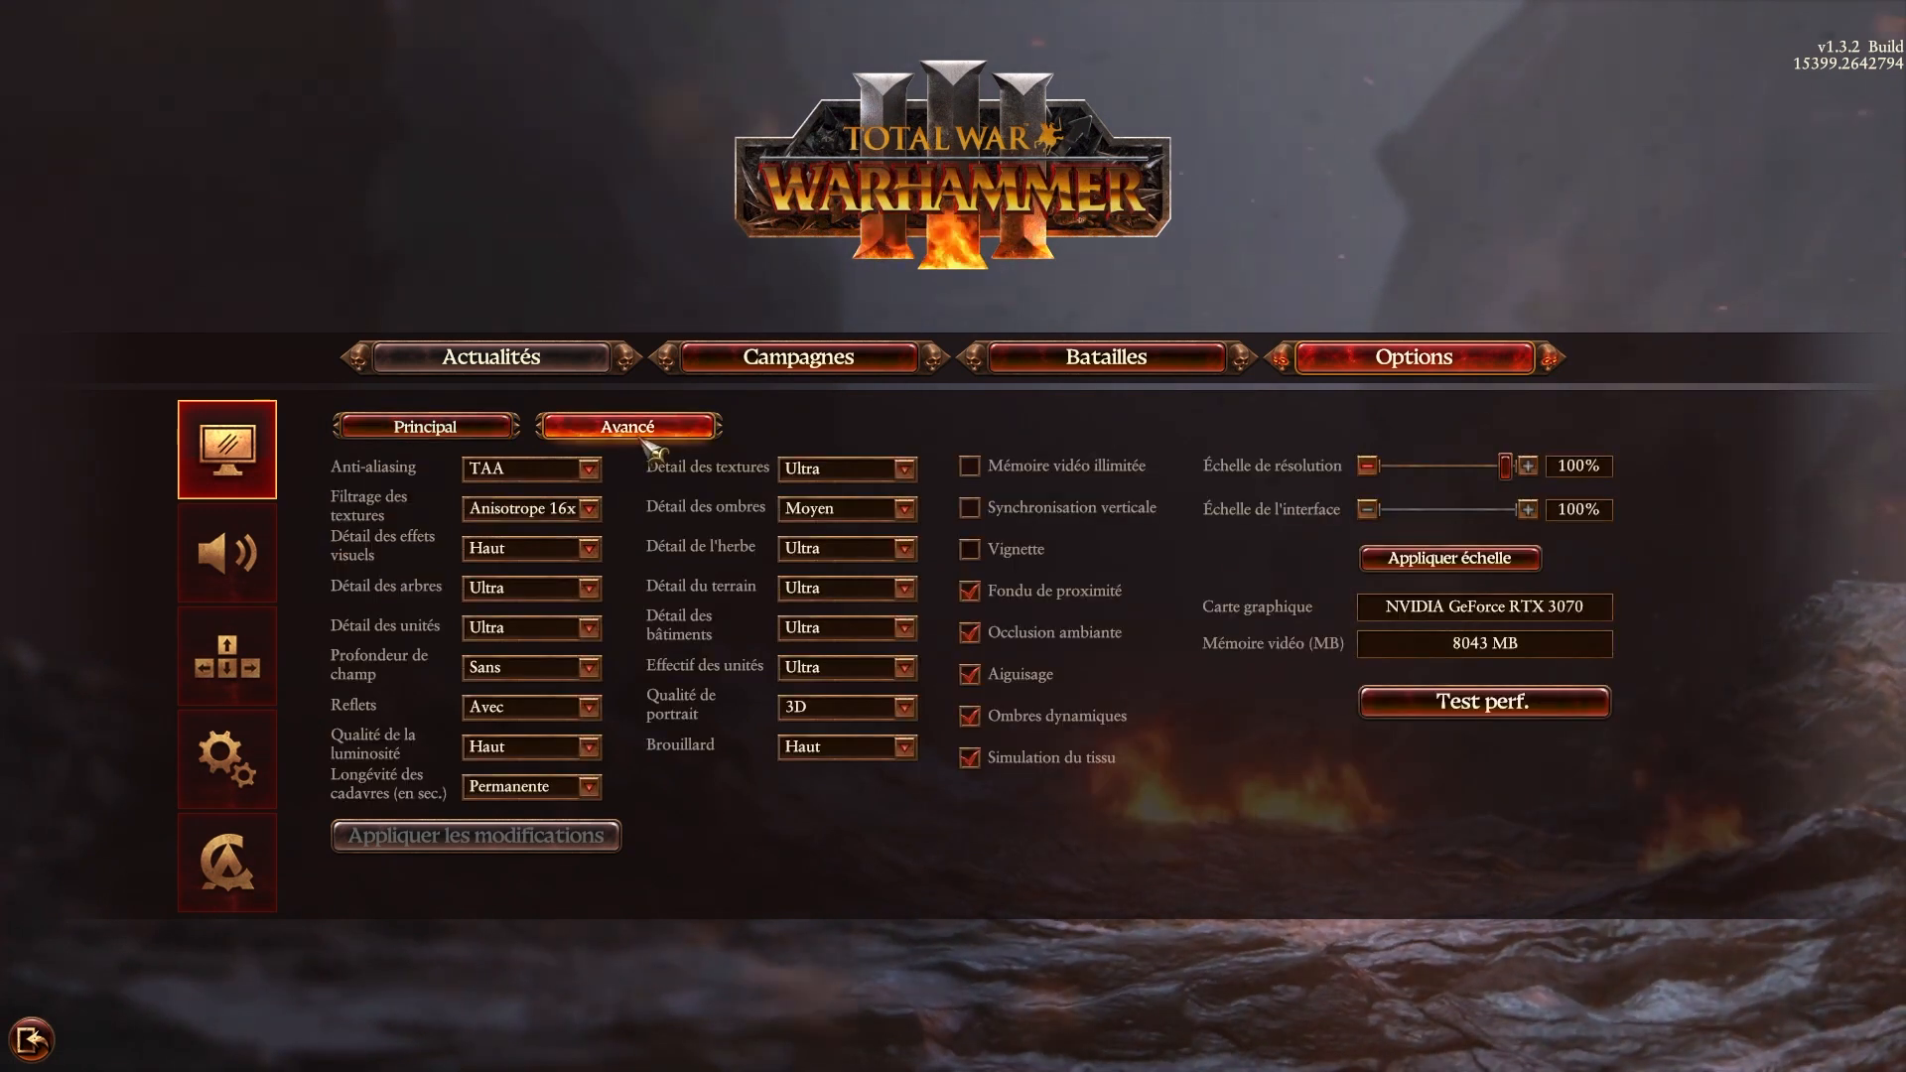
pyautogui.click(1482, 701)
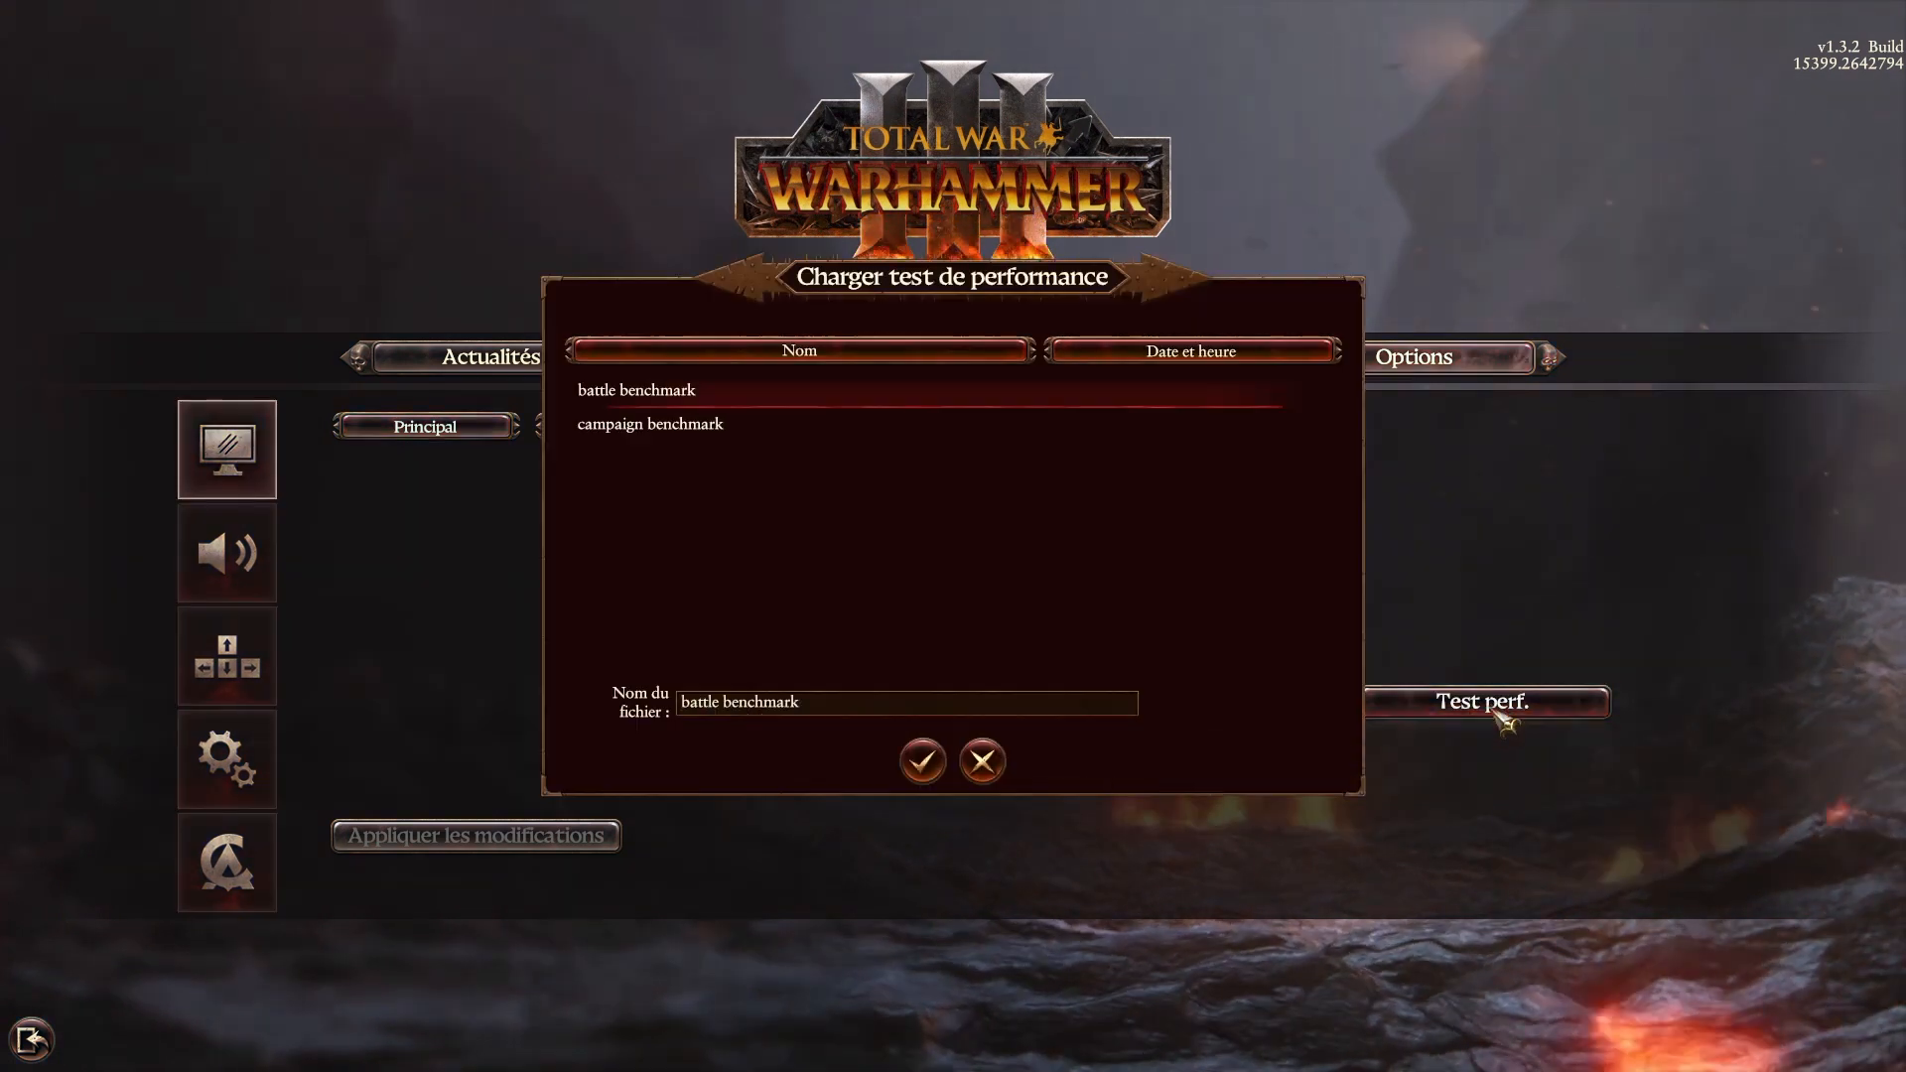
pyautogui.doubleClick(671, 402)
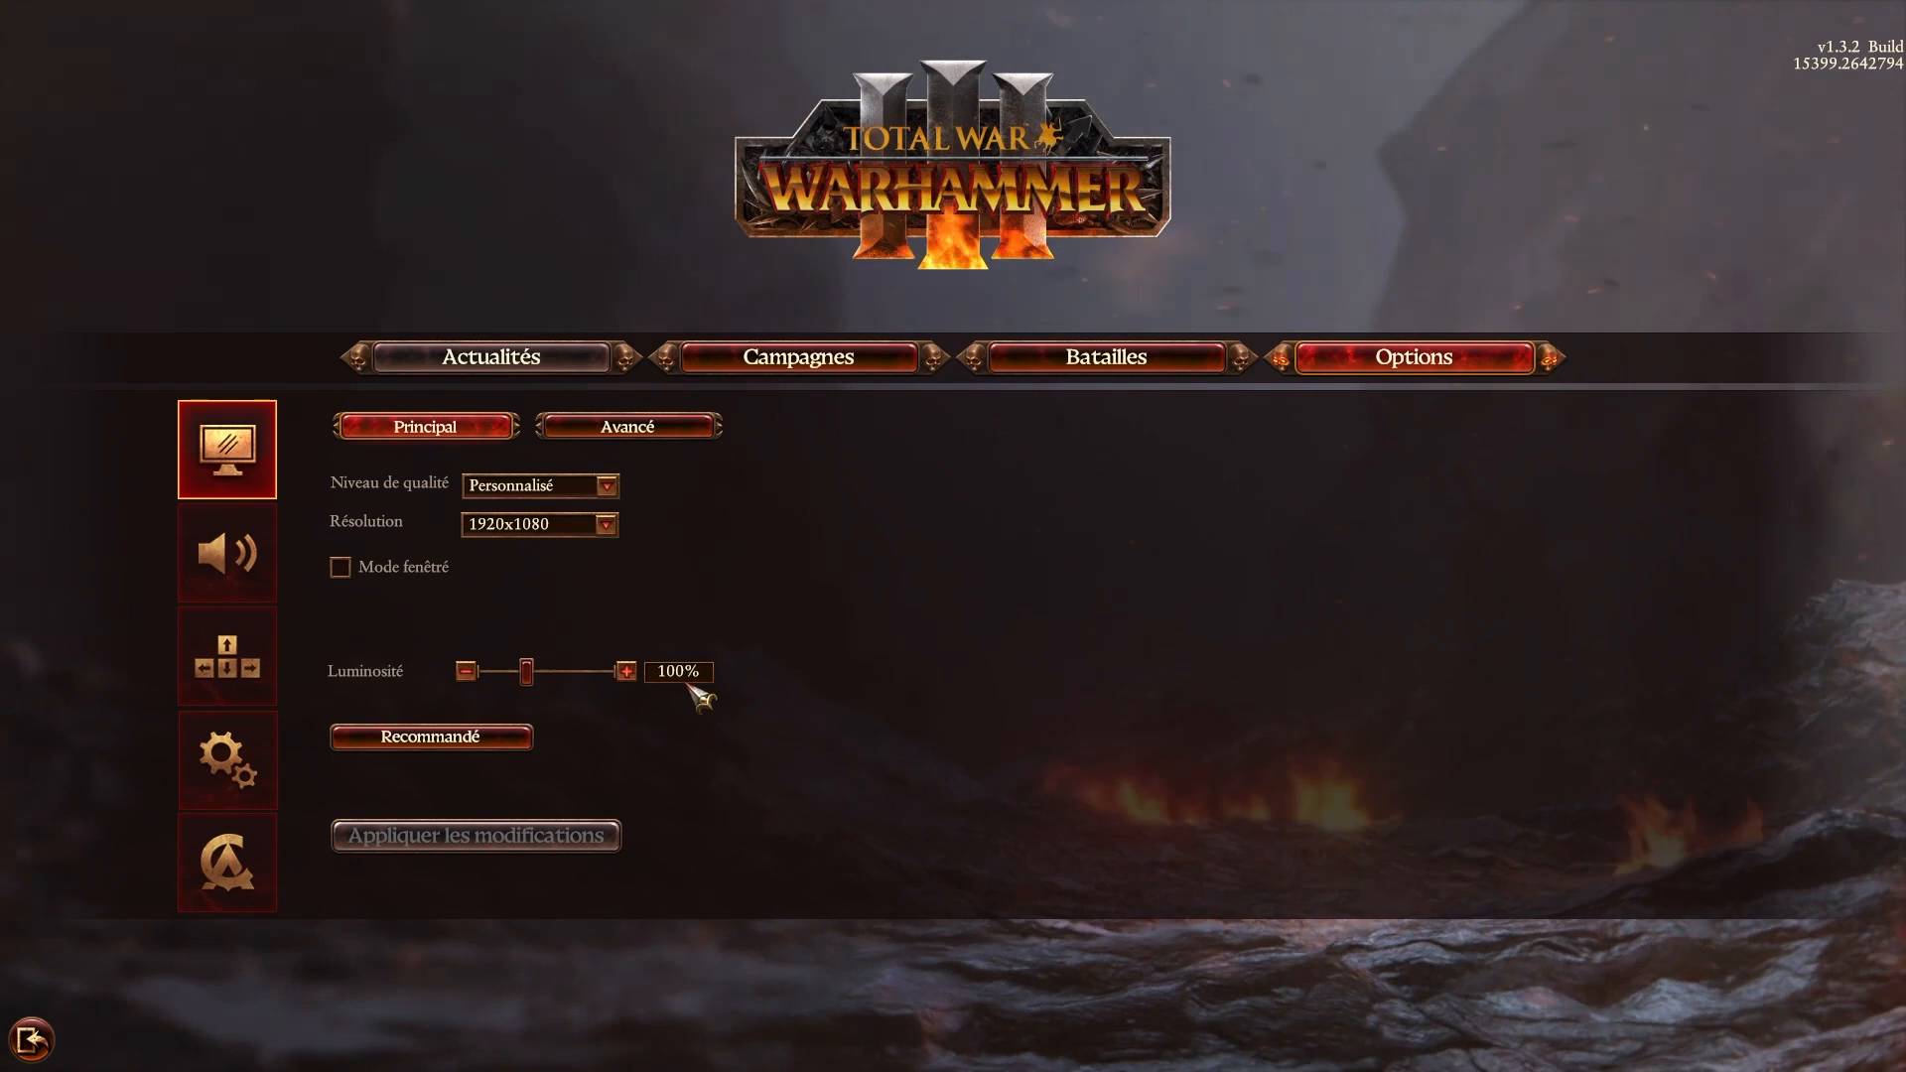
# Load the recommended graphics settings, apply the Ultra quality level, and review the advanced settings and available quality levels.
pyautogui.click(484, 744)
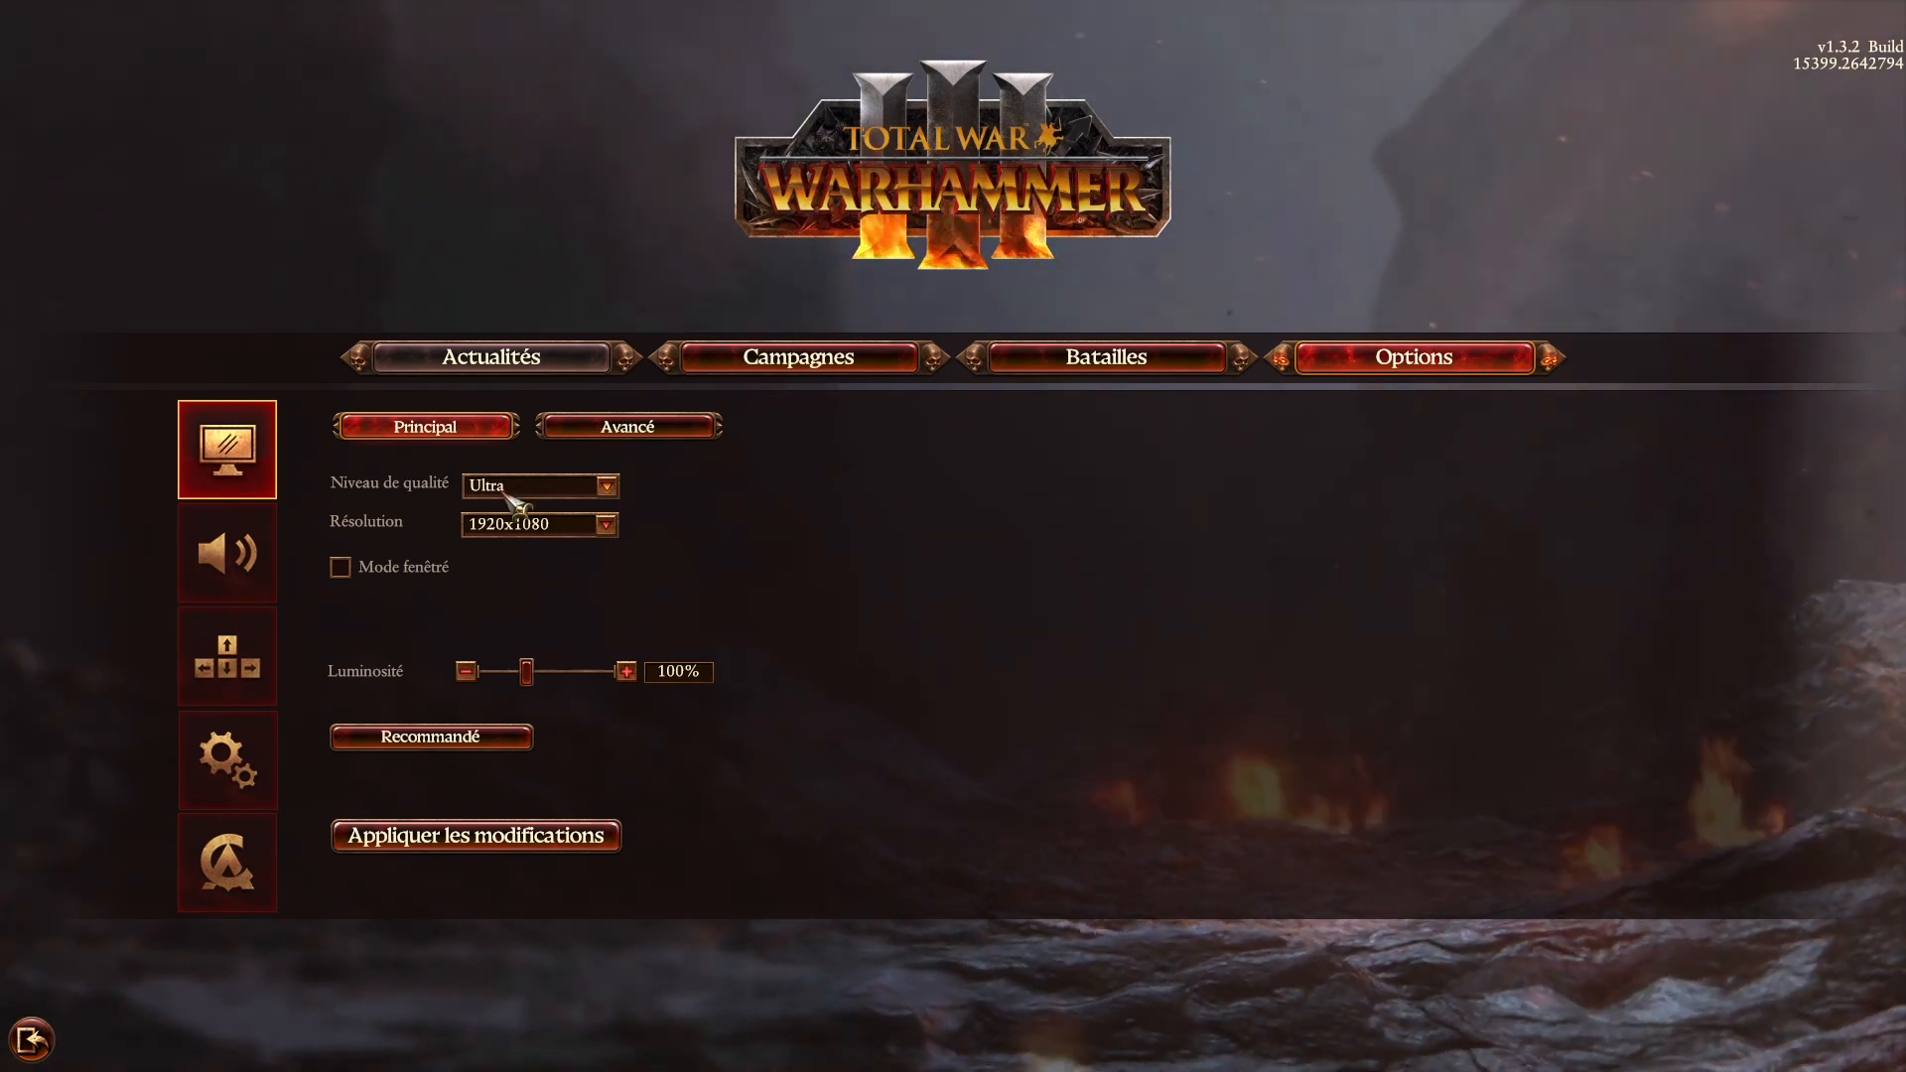
pyautogui.click(541, 856)
pyautogui.click(667, 429)
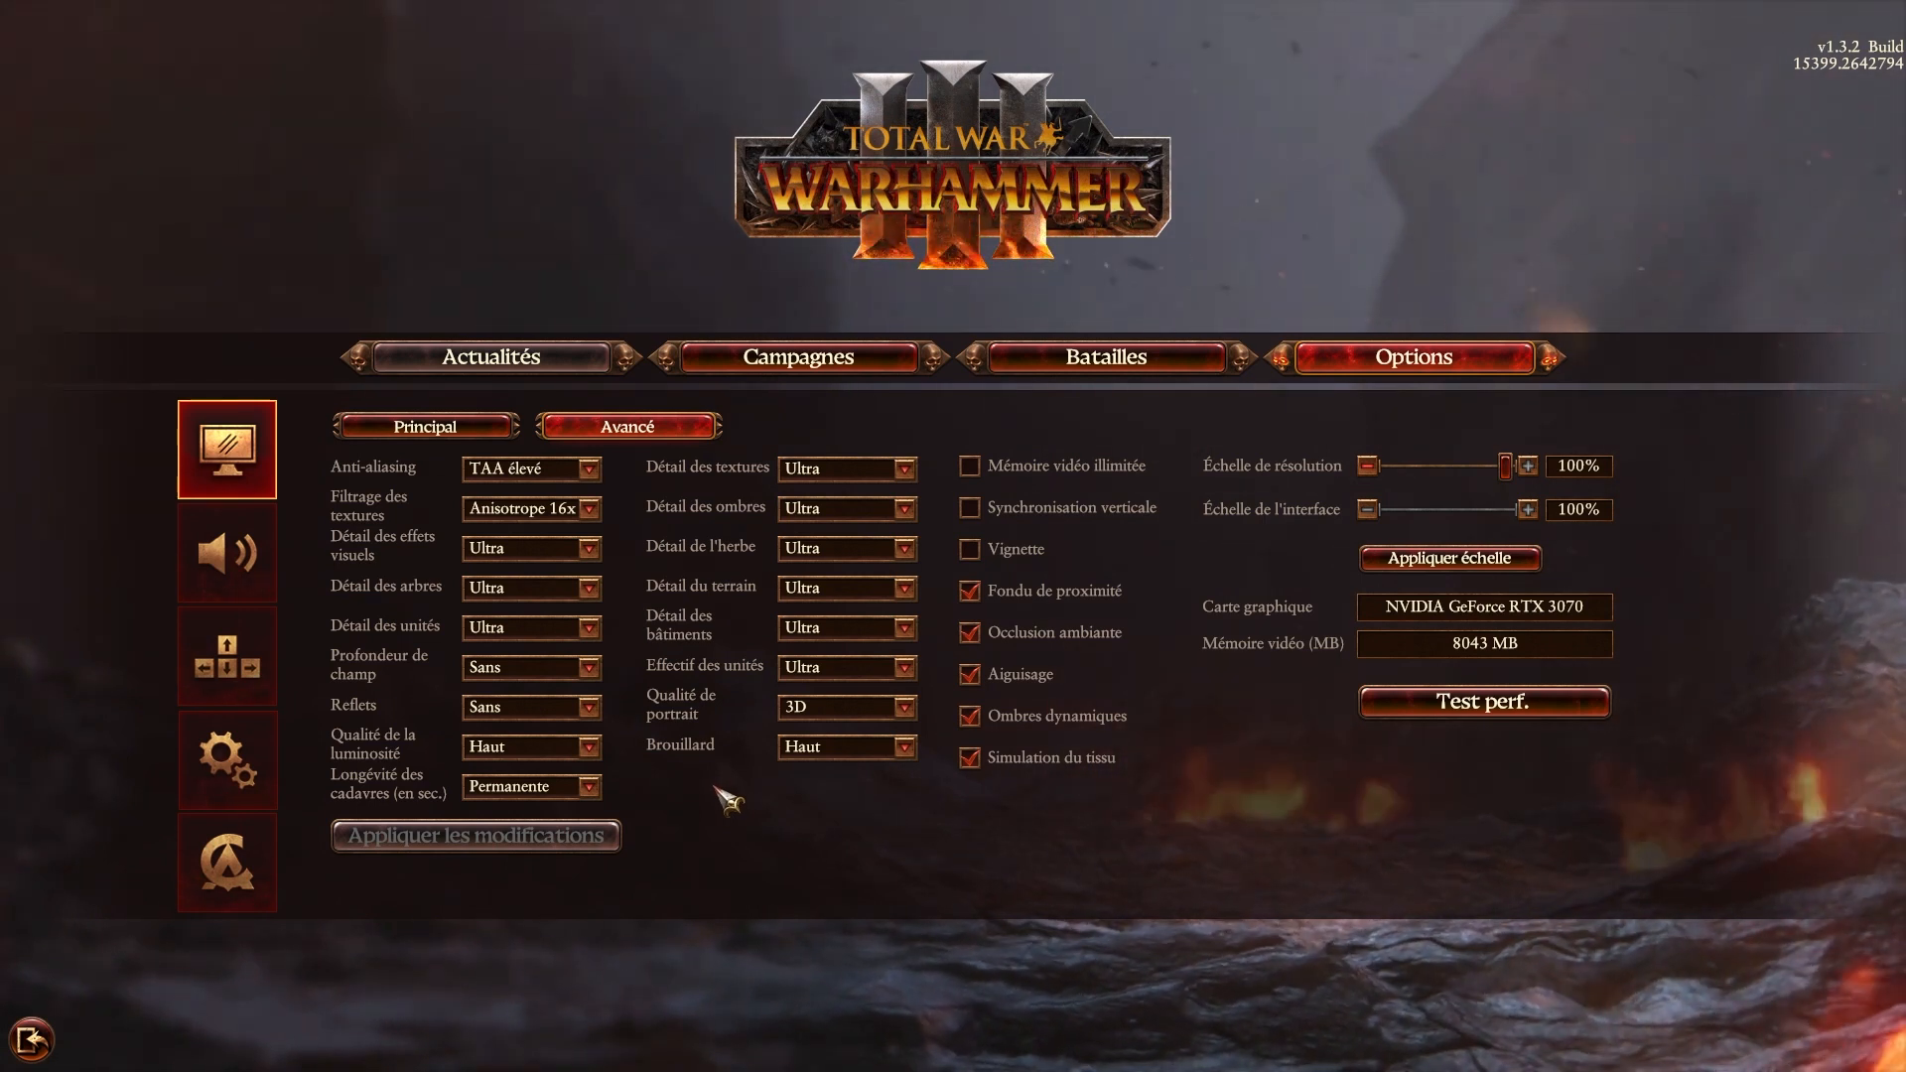
pyautogui.click(425, 427)
pyautogui.click(576, 486)
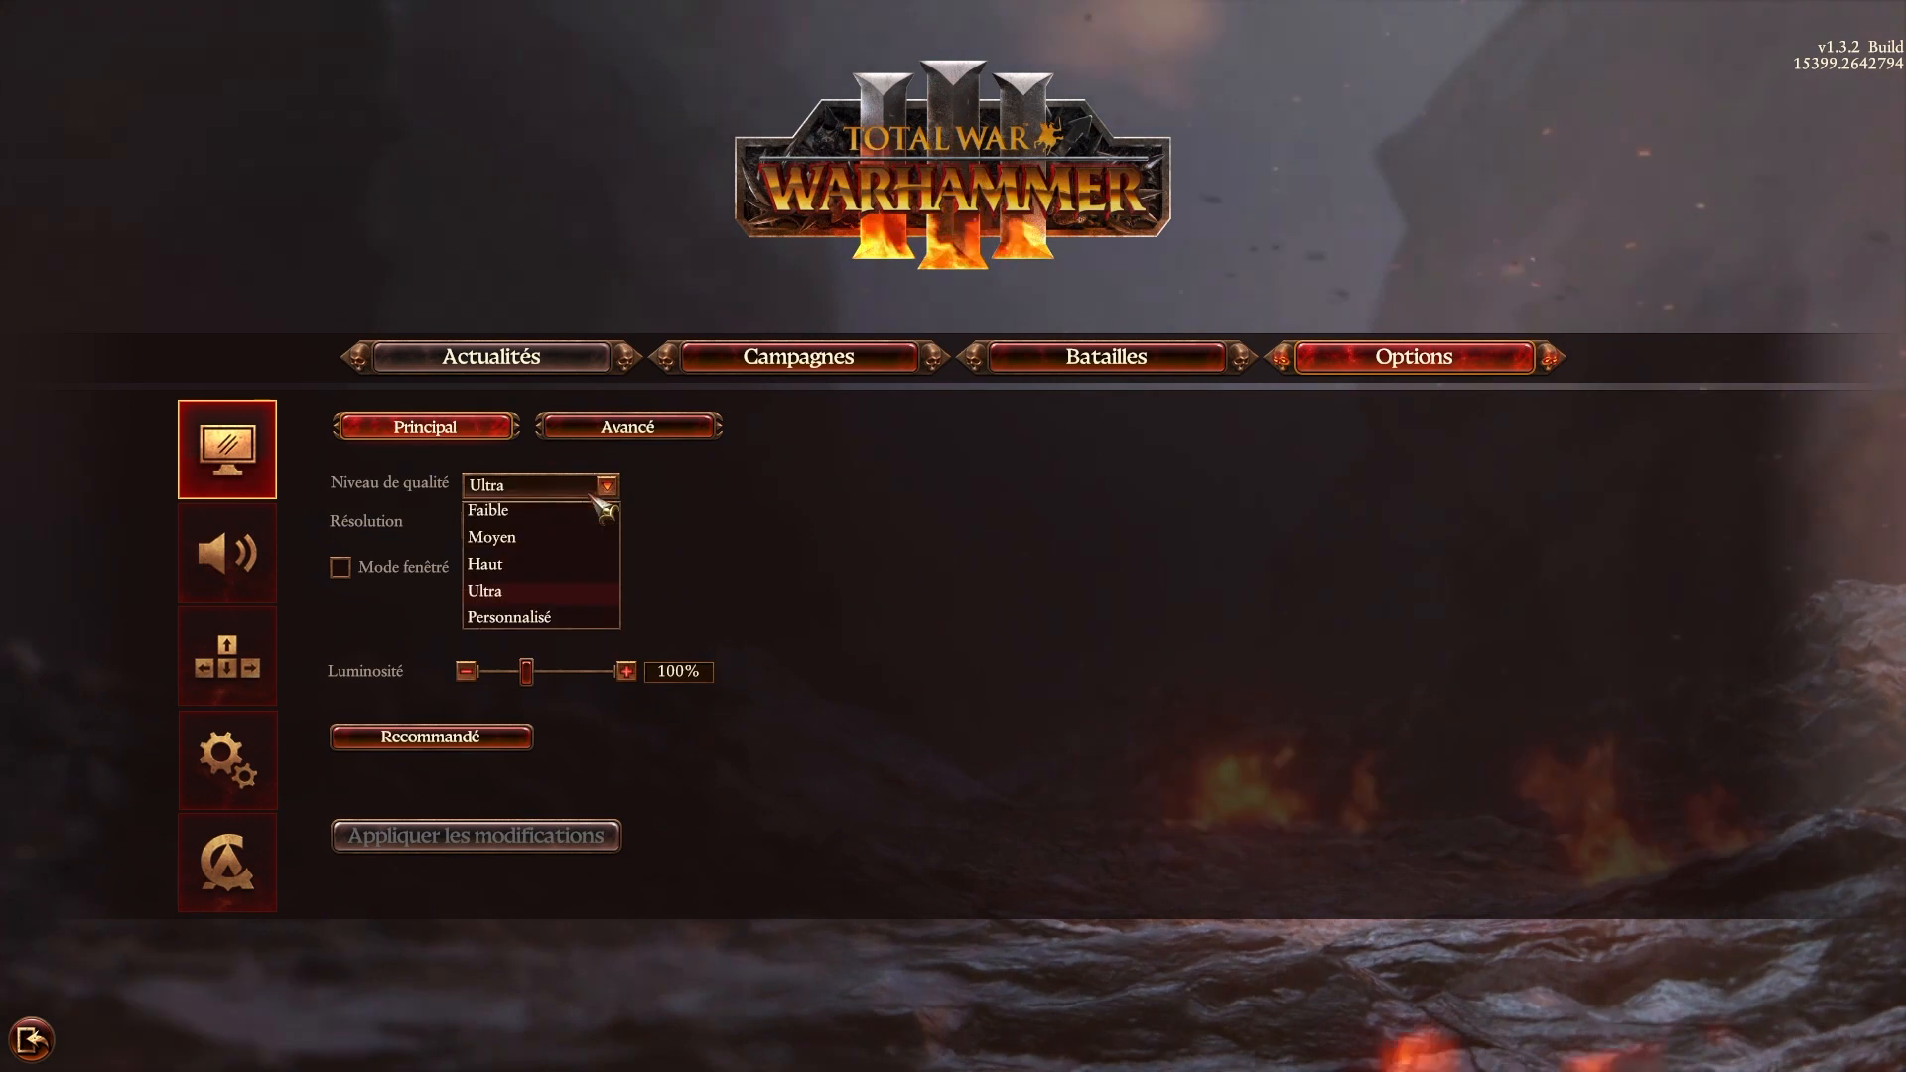
# In the advanced graphics settings, set Détail des ombres to Moyen and Anti-aliasing to TAA.
pyautogui.click(633, 430)
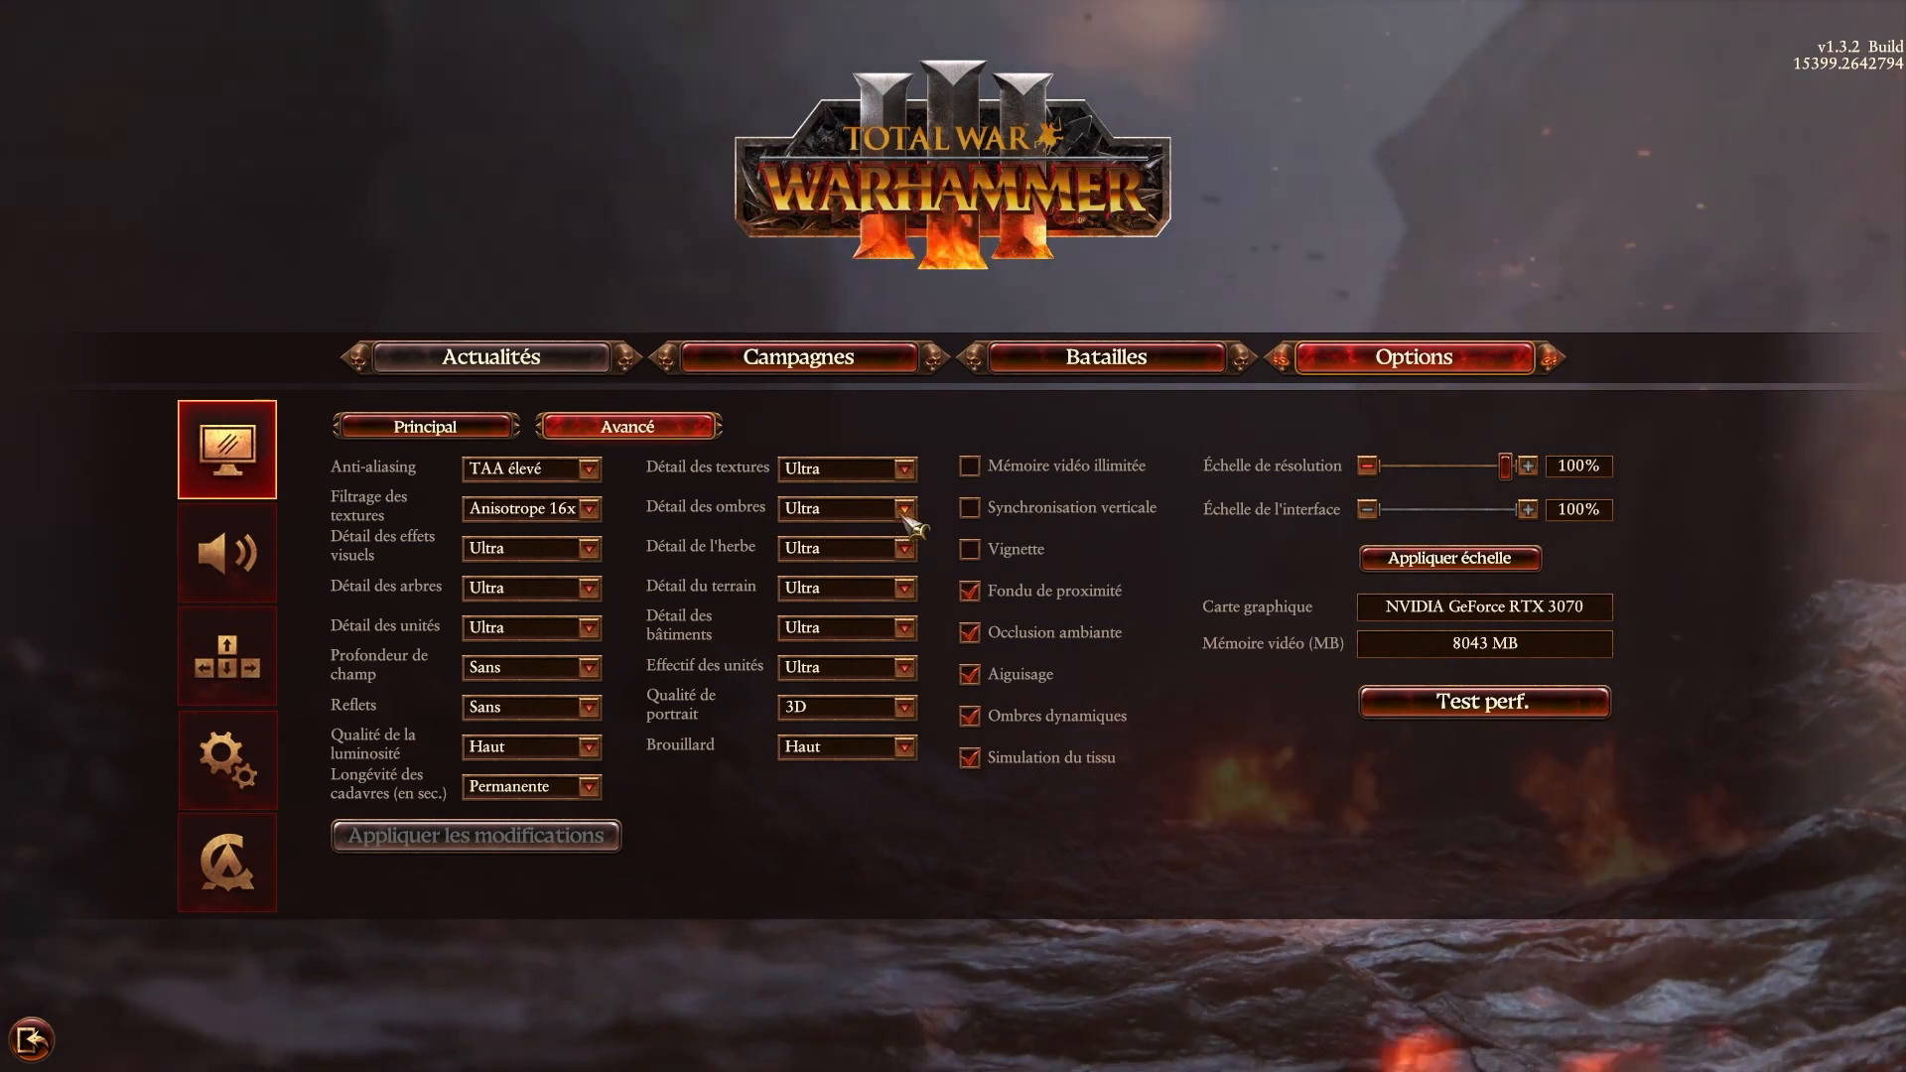
pyautogui.click(898, 512)
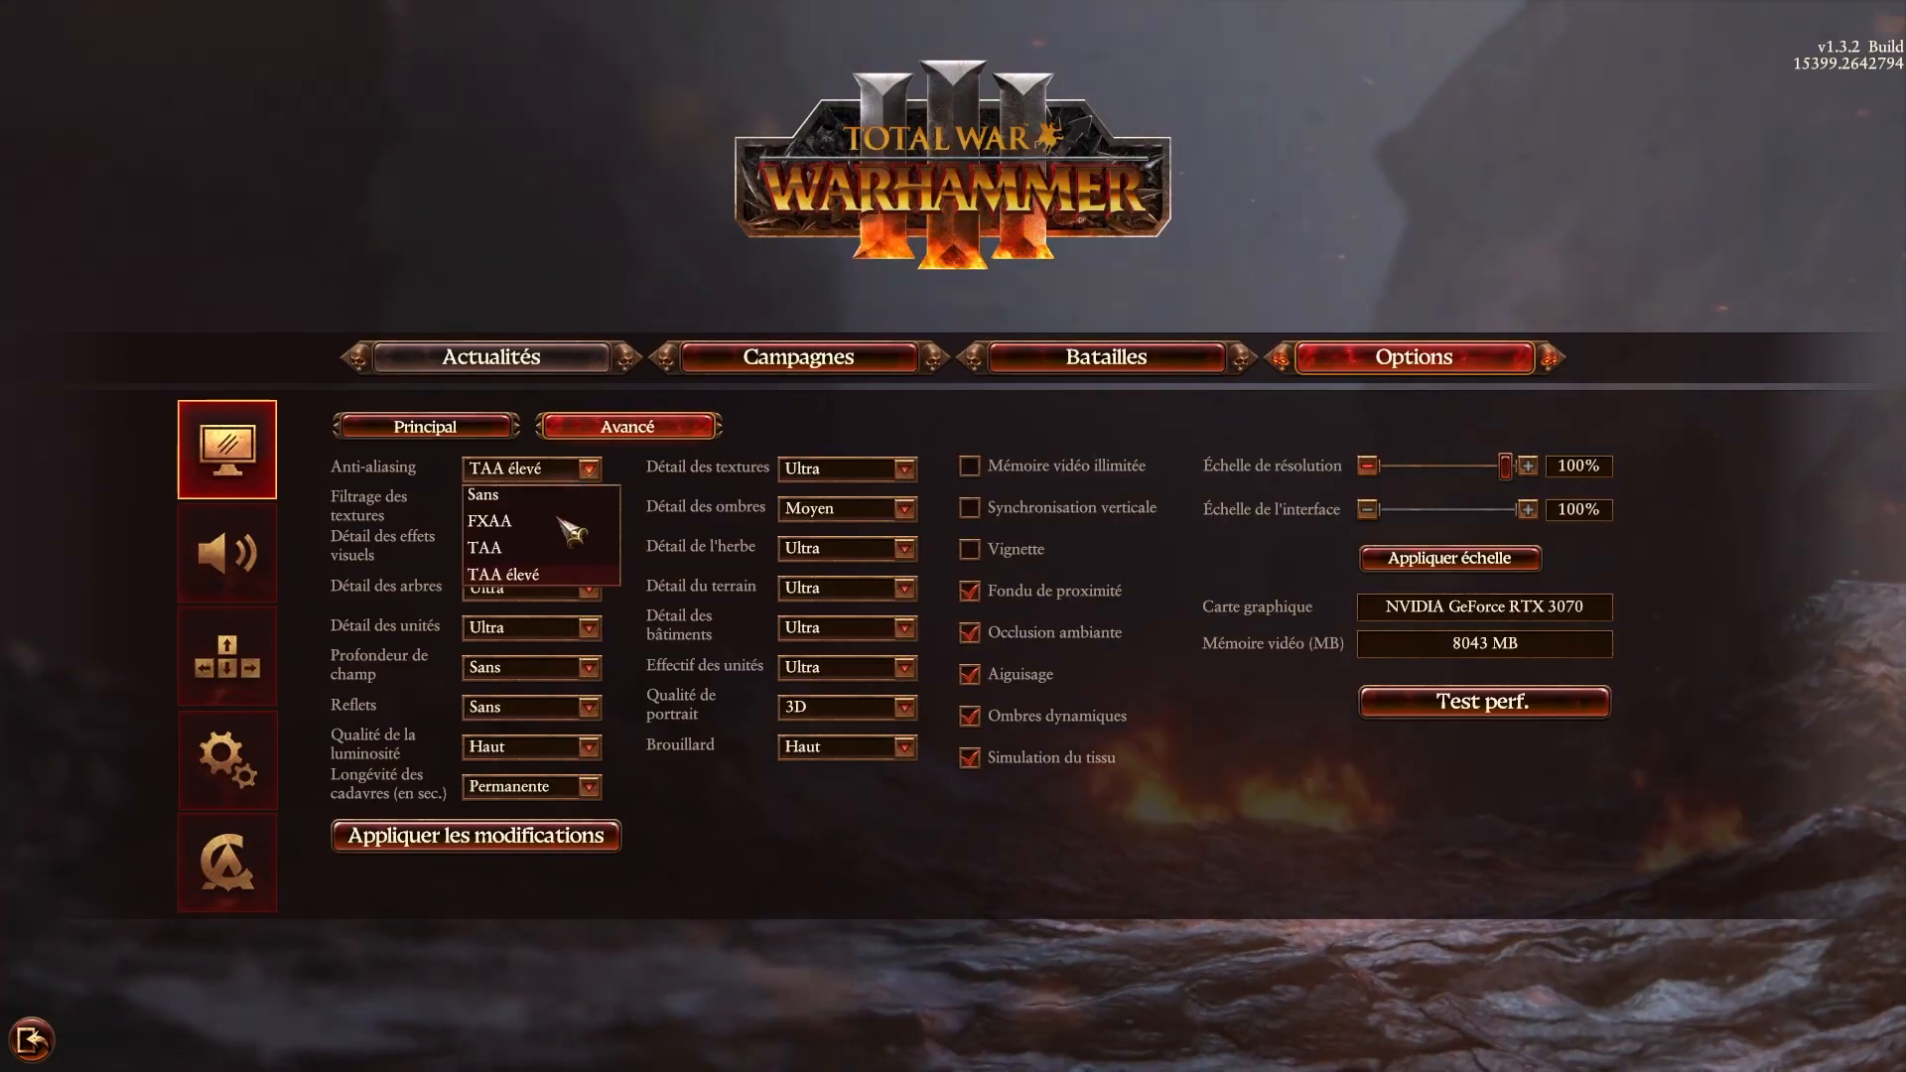
pyautogui.click(517, 547)
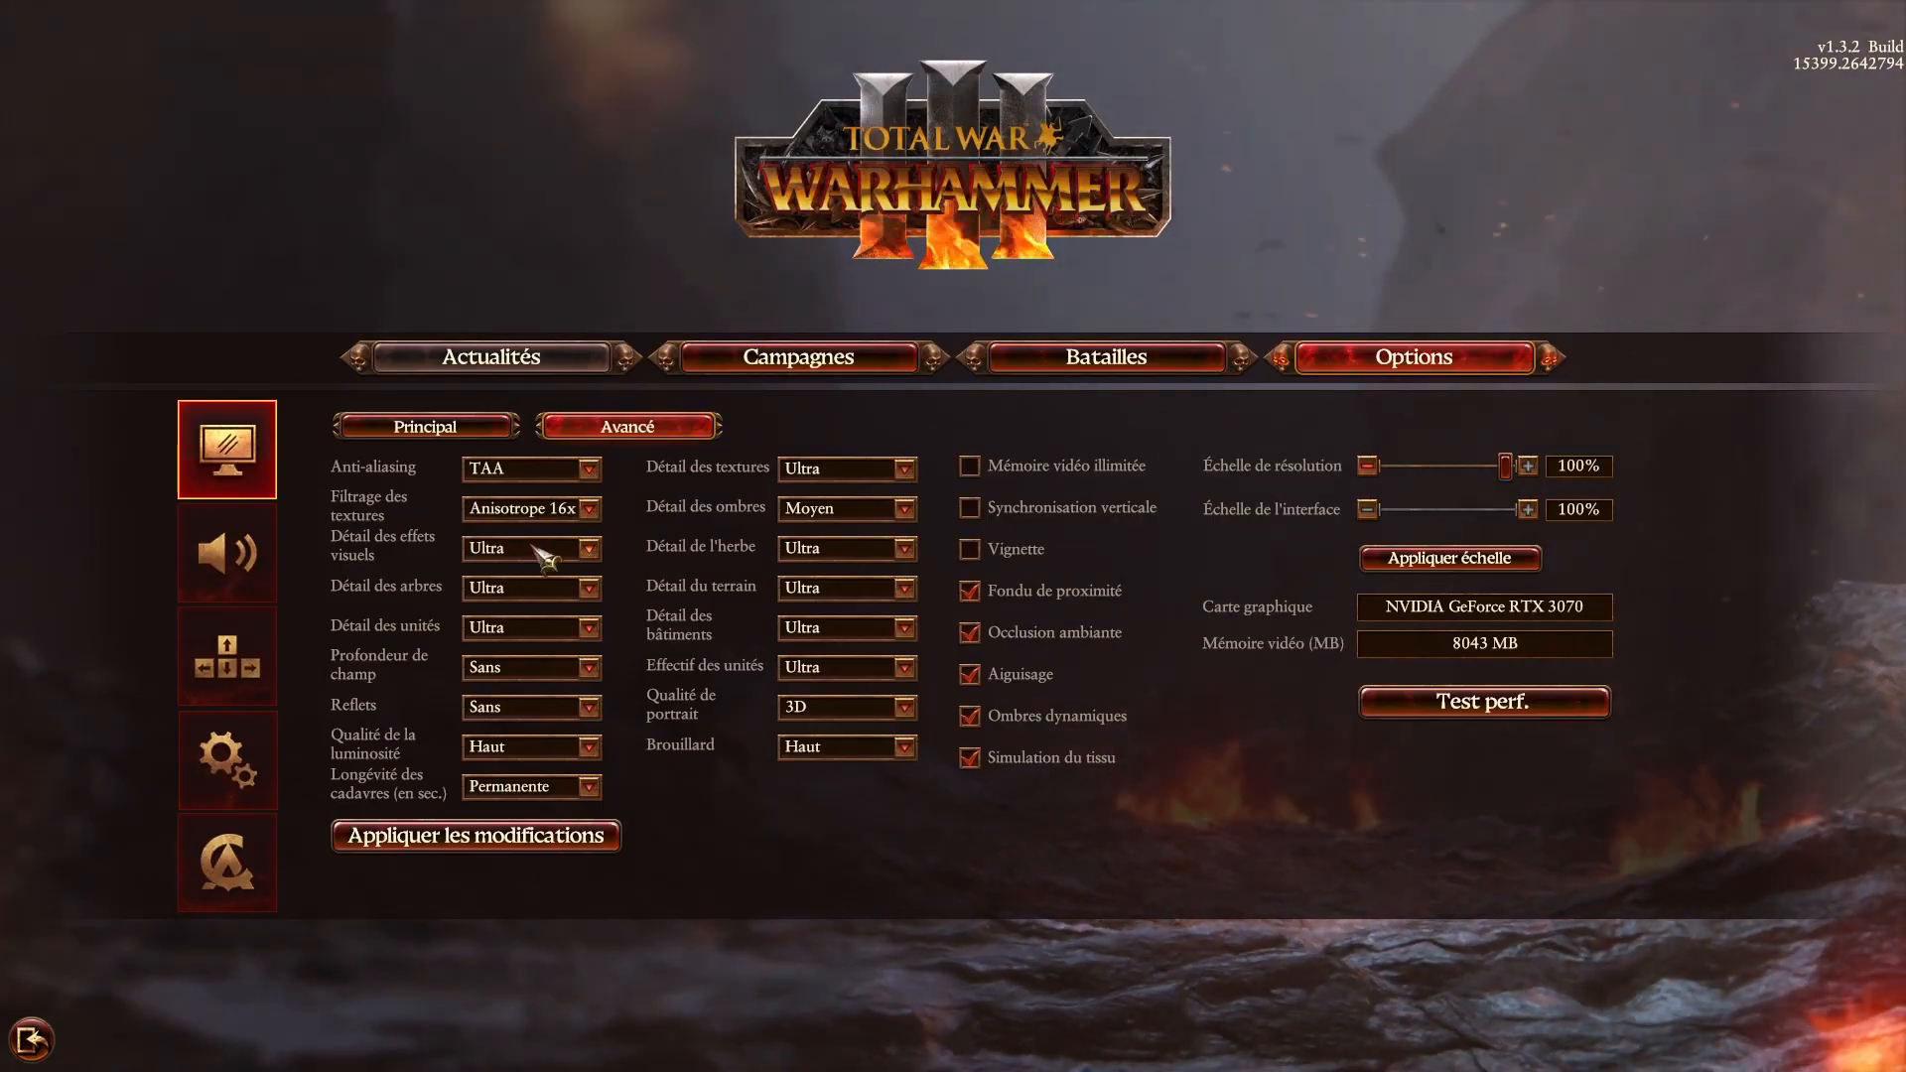
# Try the FXAA and Sans choices for Anti-aliasing, and set it back to TAA.
pyautogui.click(588, 469)
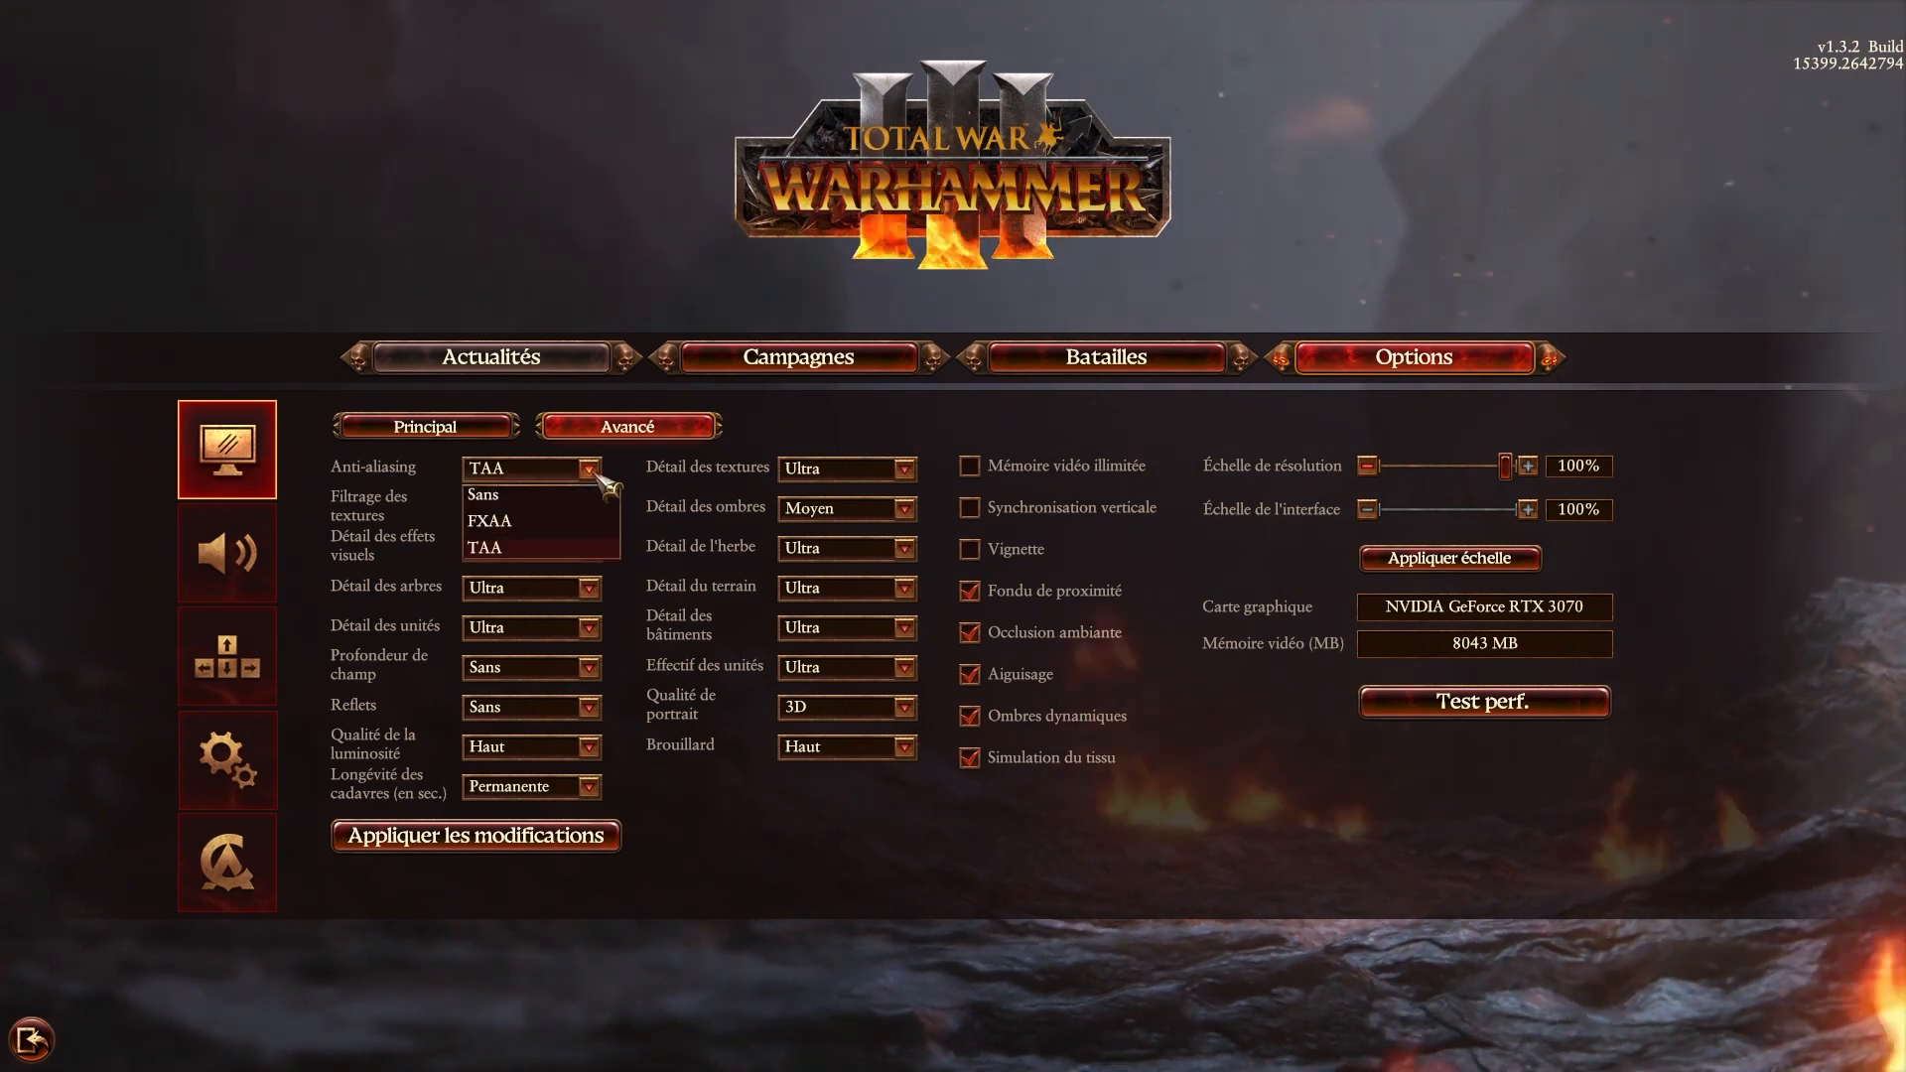
pyautogui.click(511, 523)
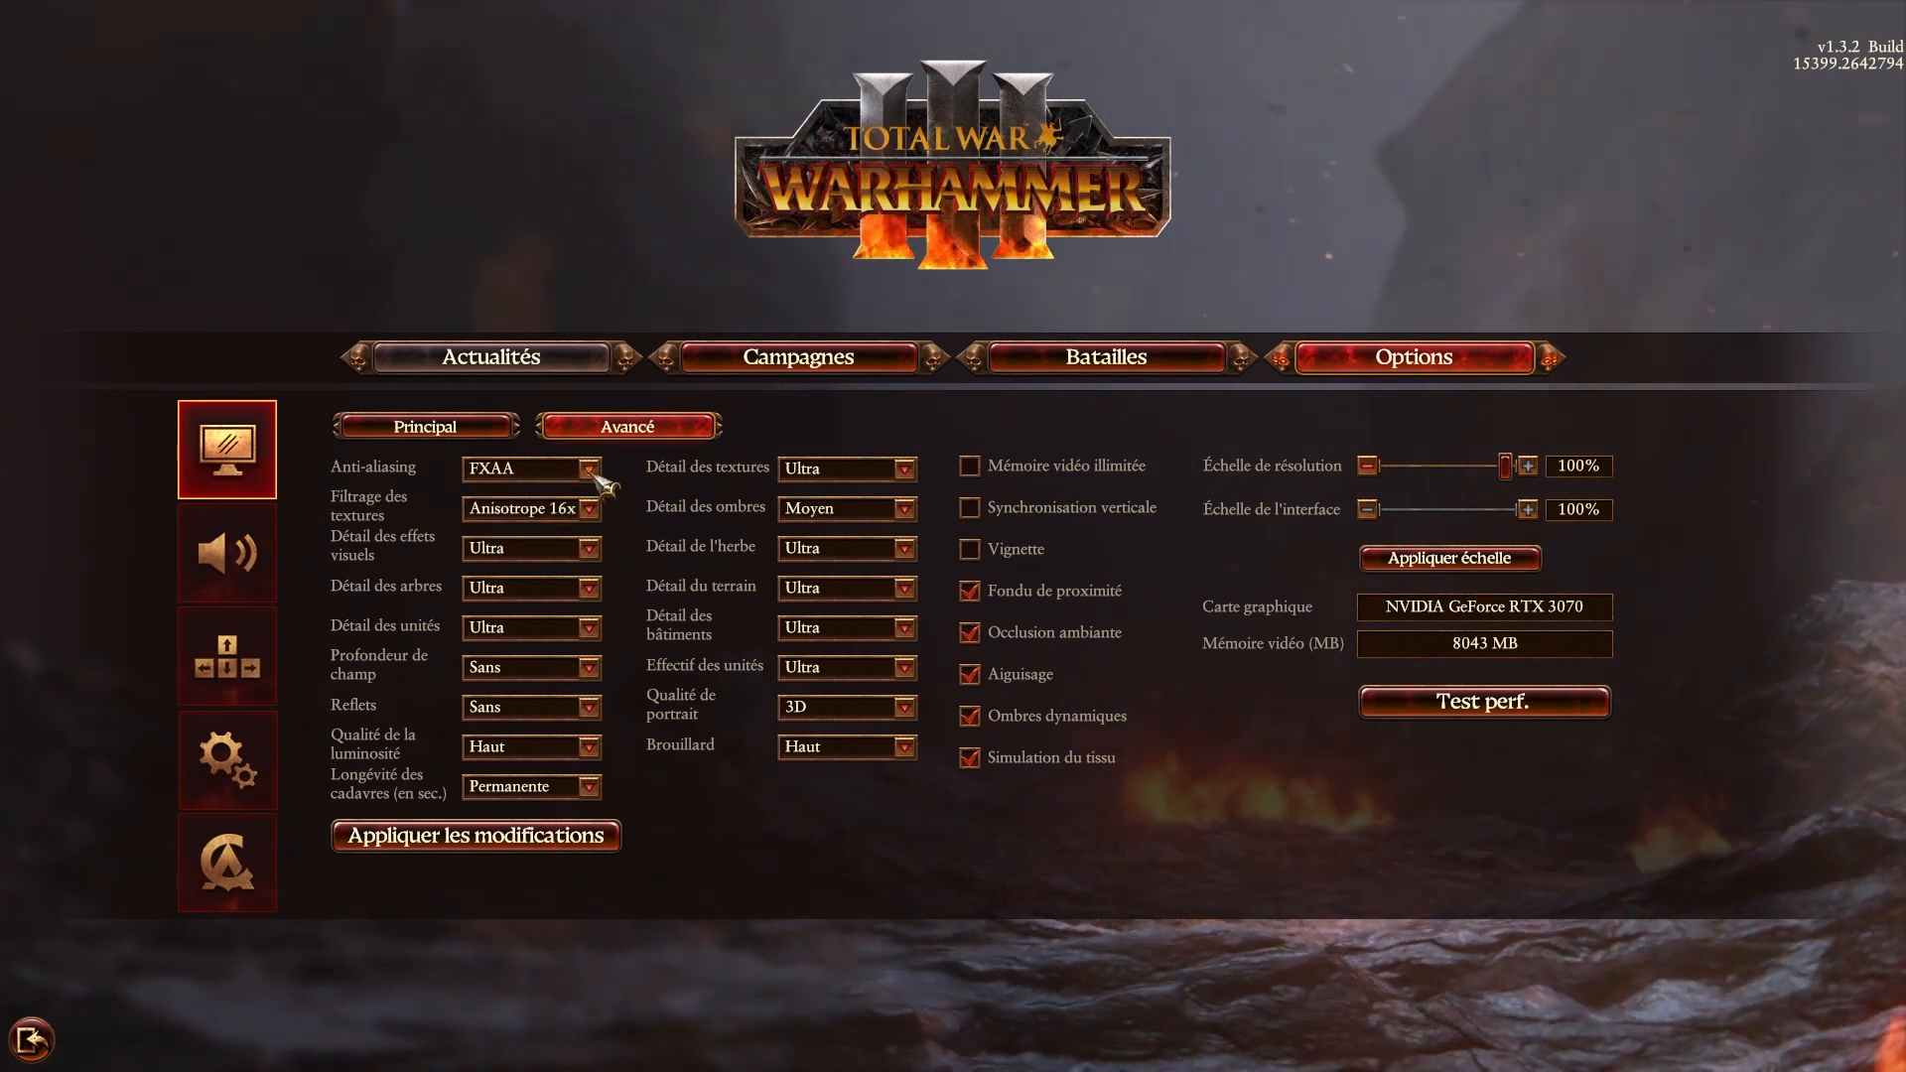
pyautogui.click(593, 472)
pyautogui.click(594, 473)
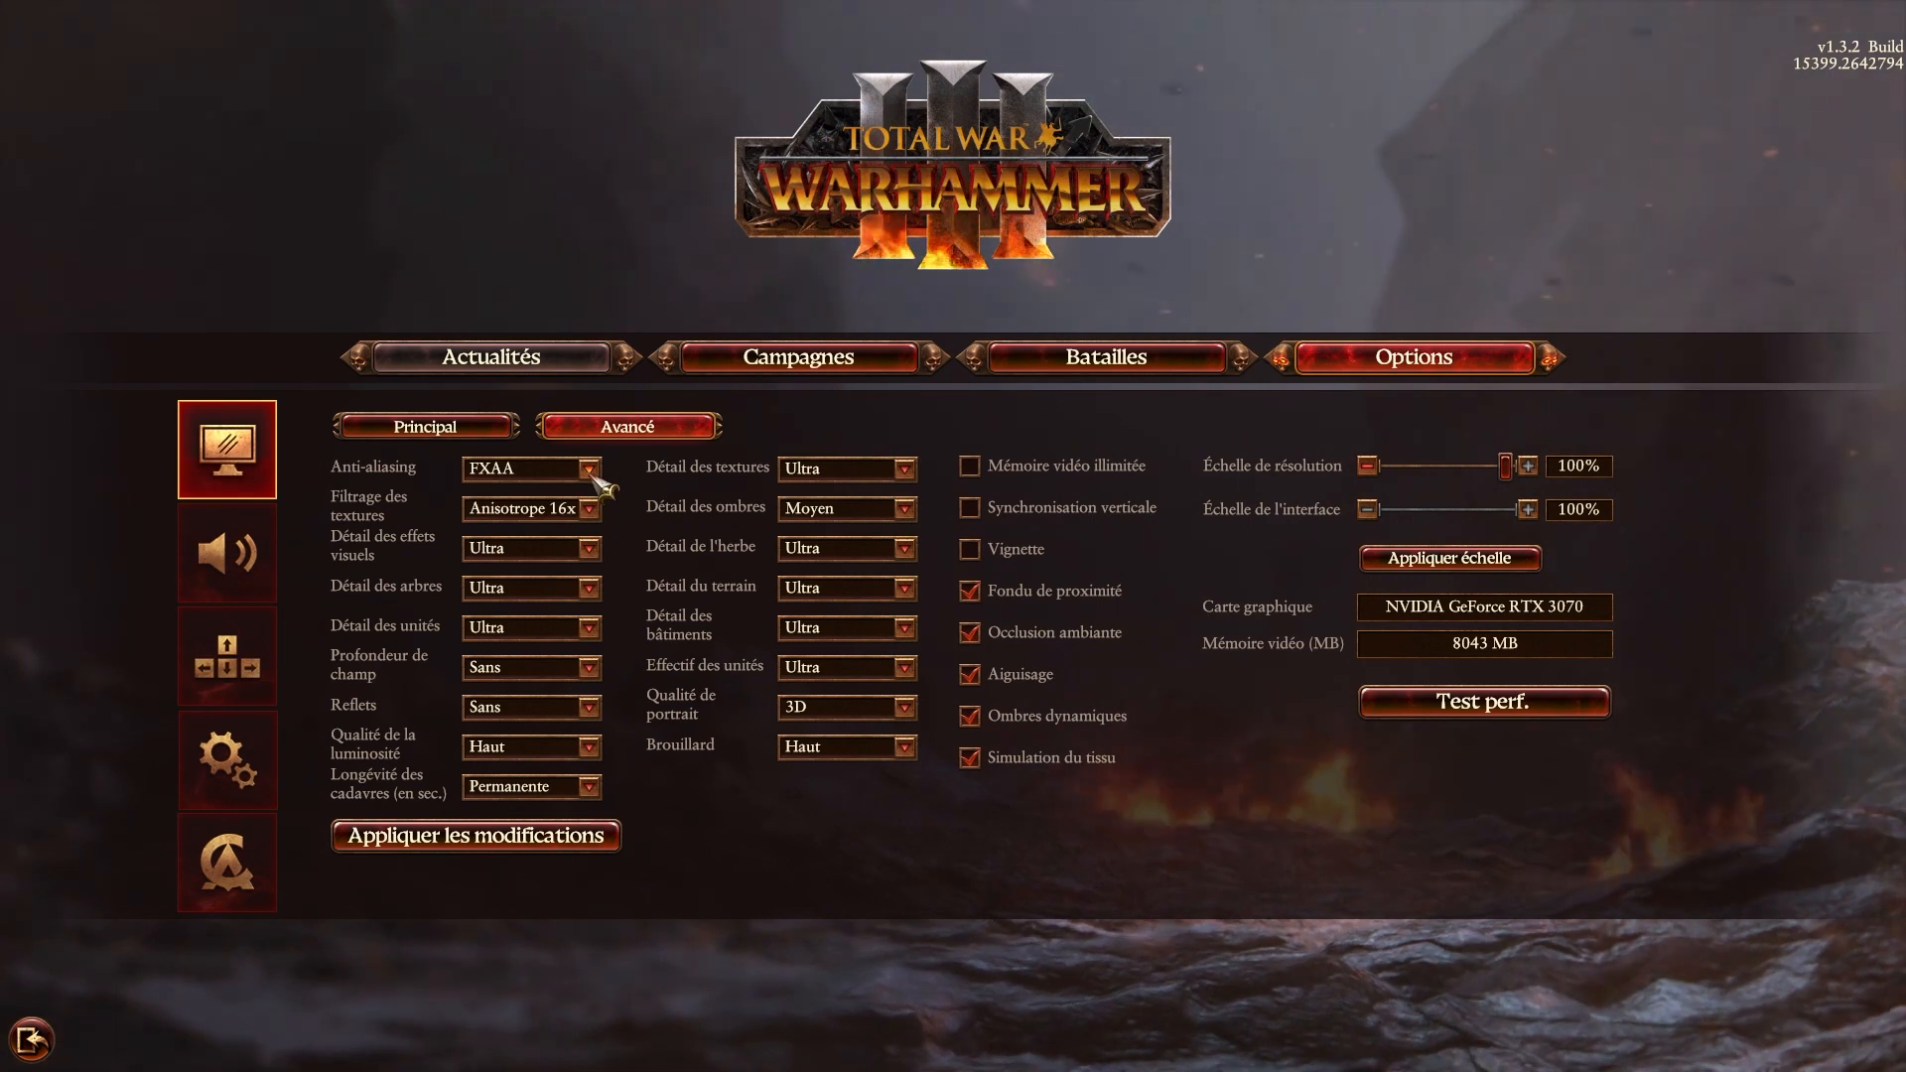
pyautogui.click(594, 476)
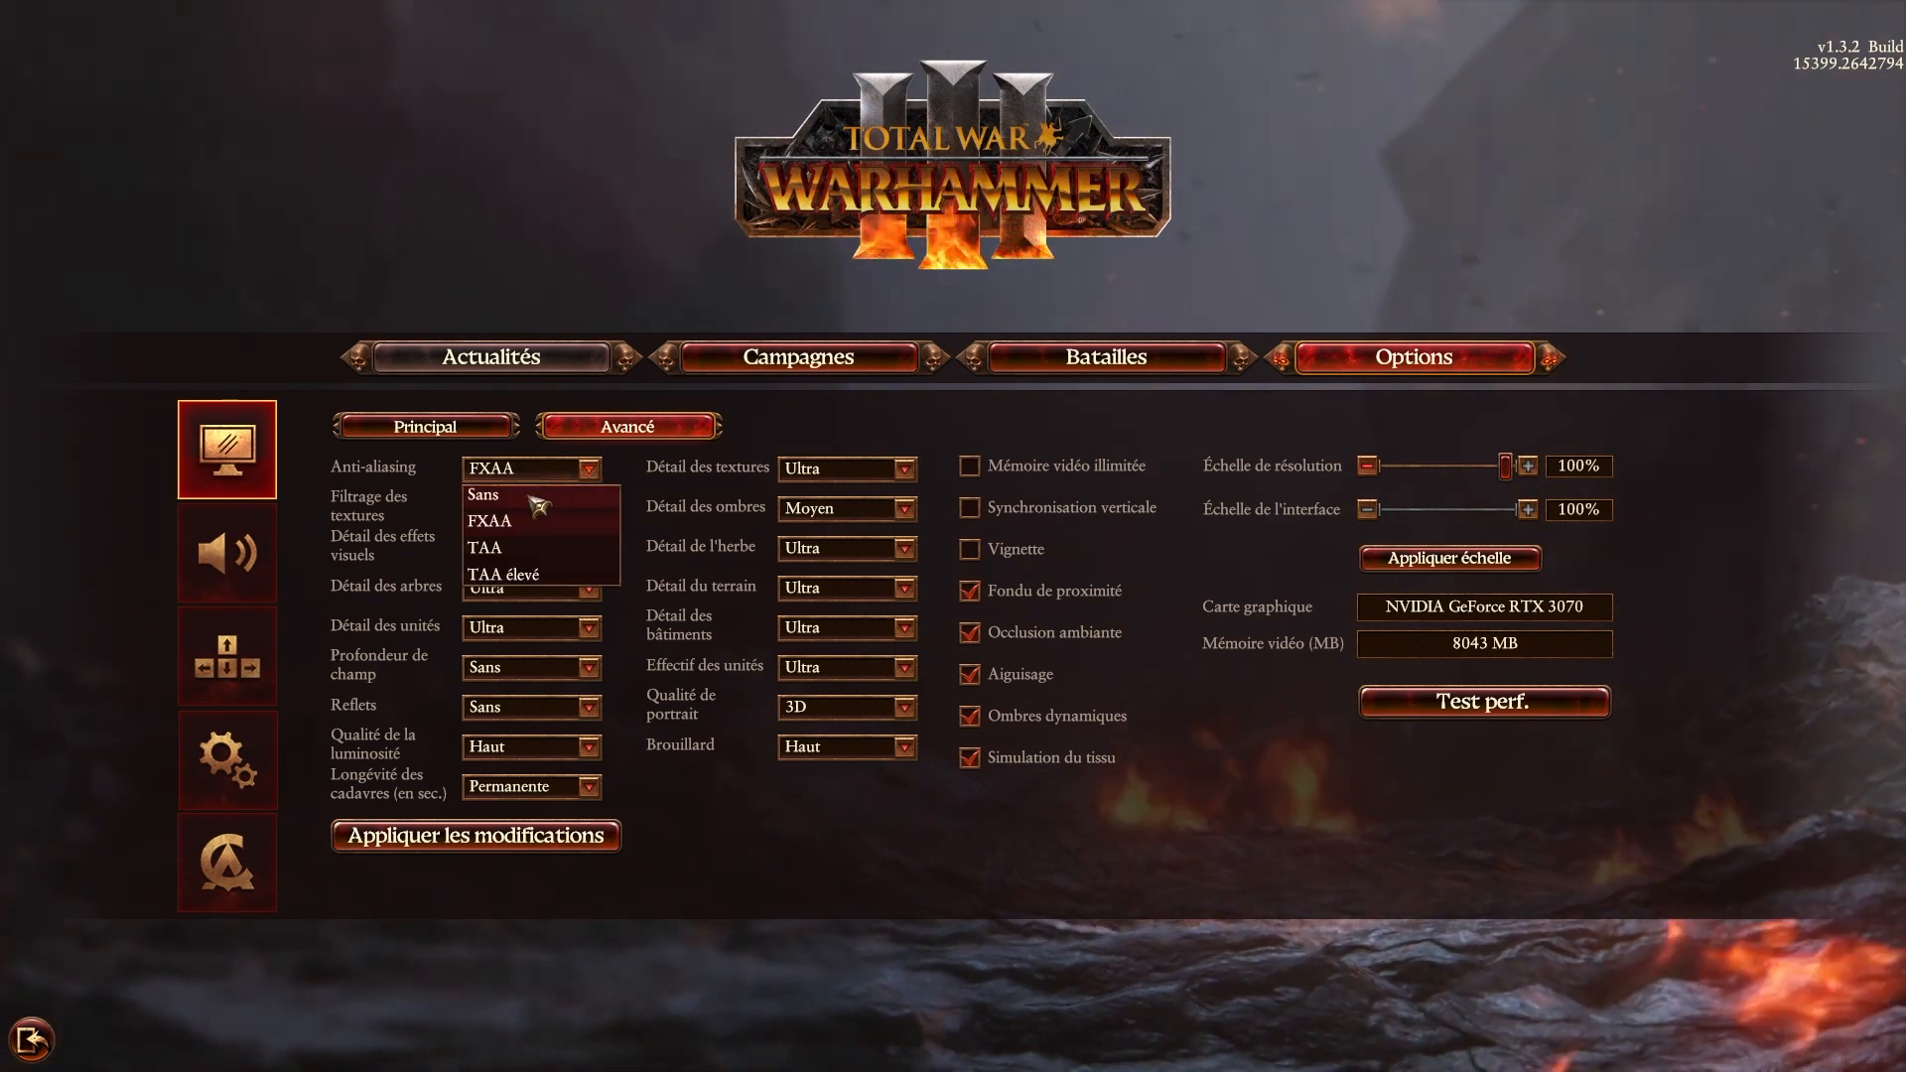
pyautogui.click(491, 493)
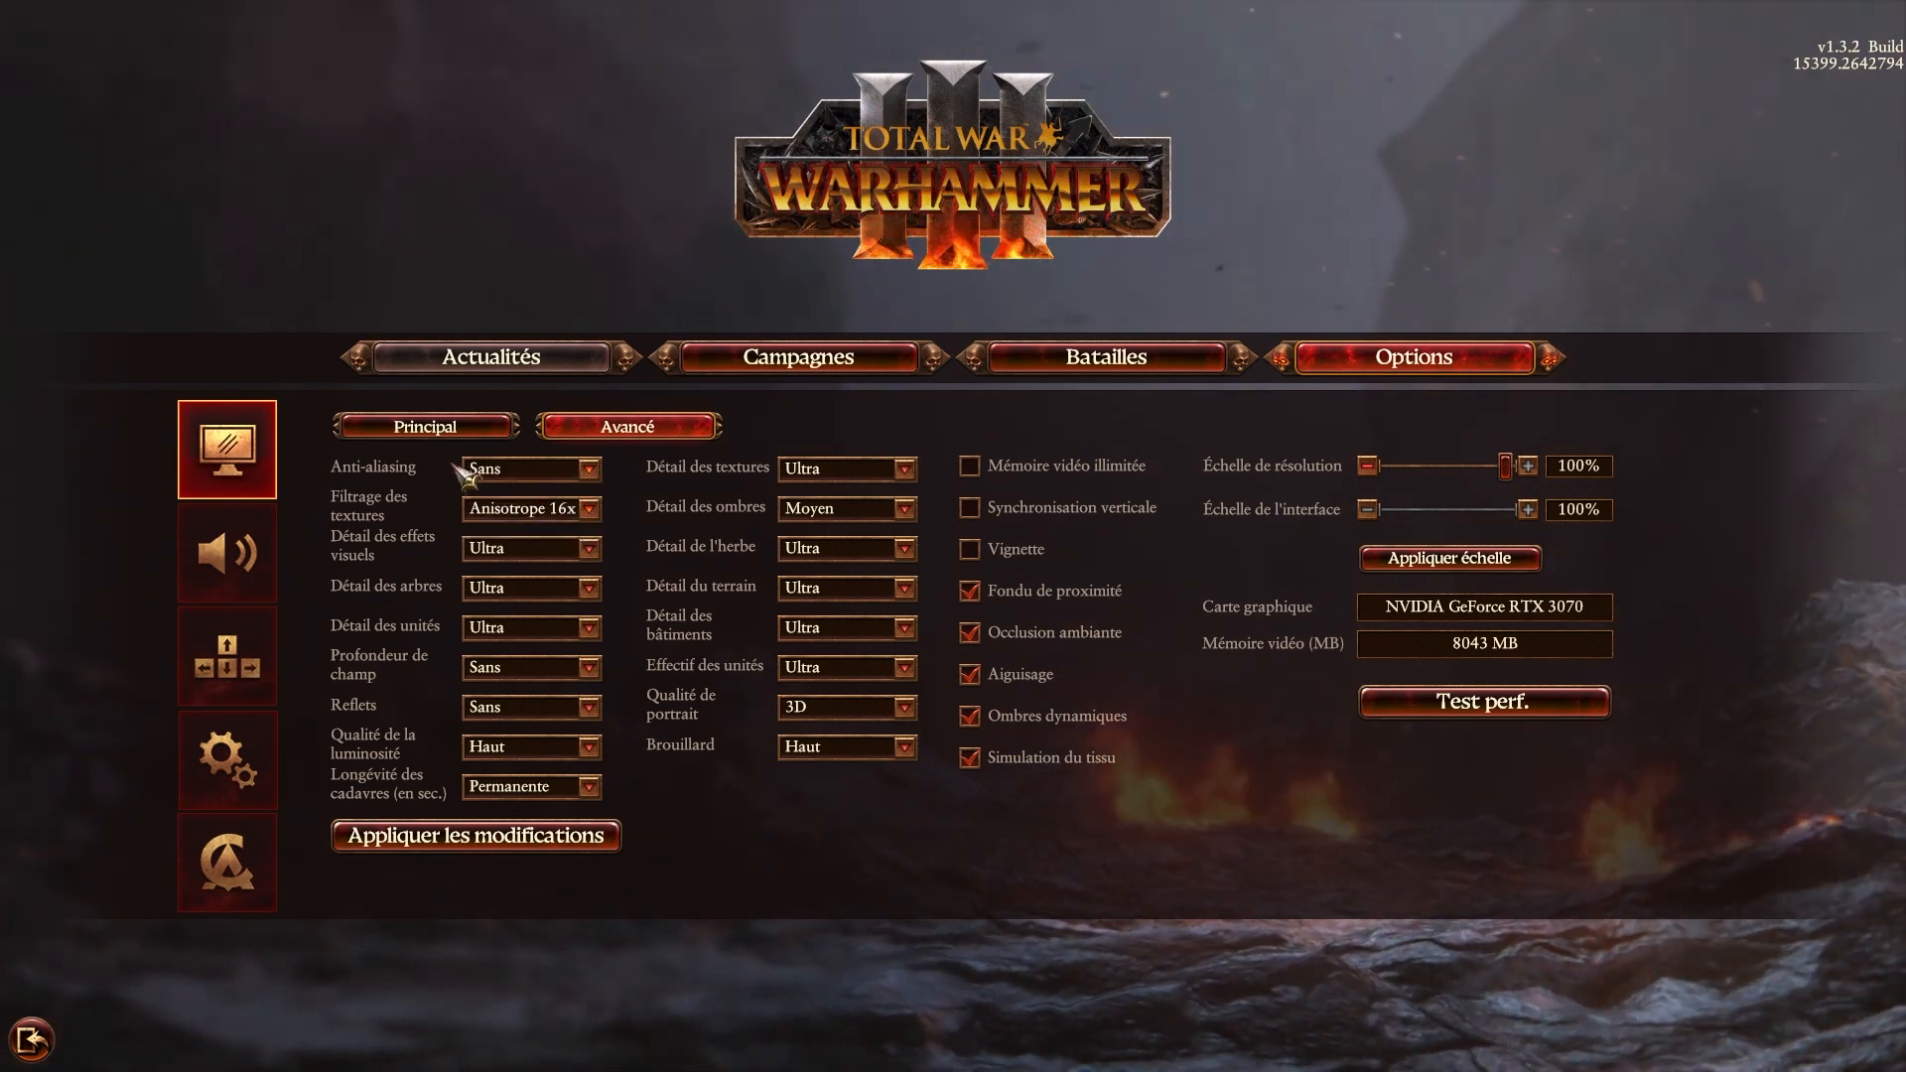
pyautogui.click(592, 473)
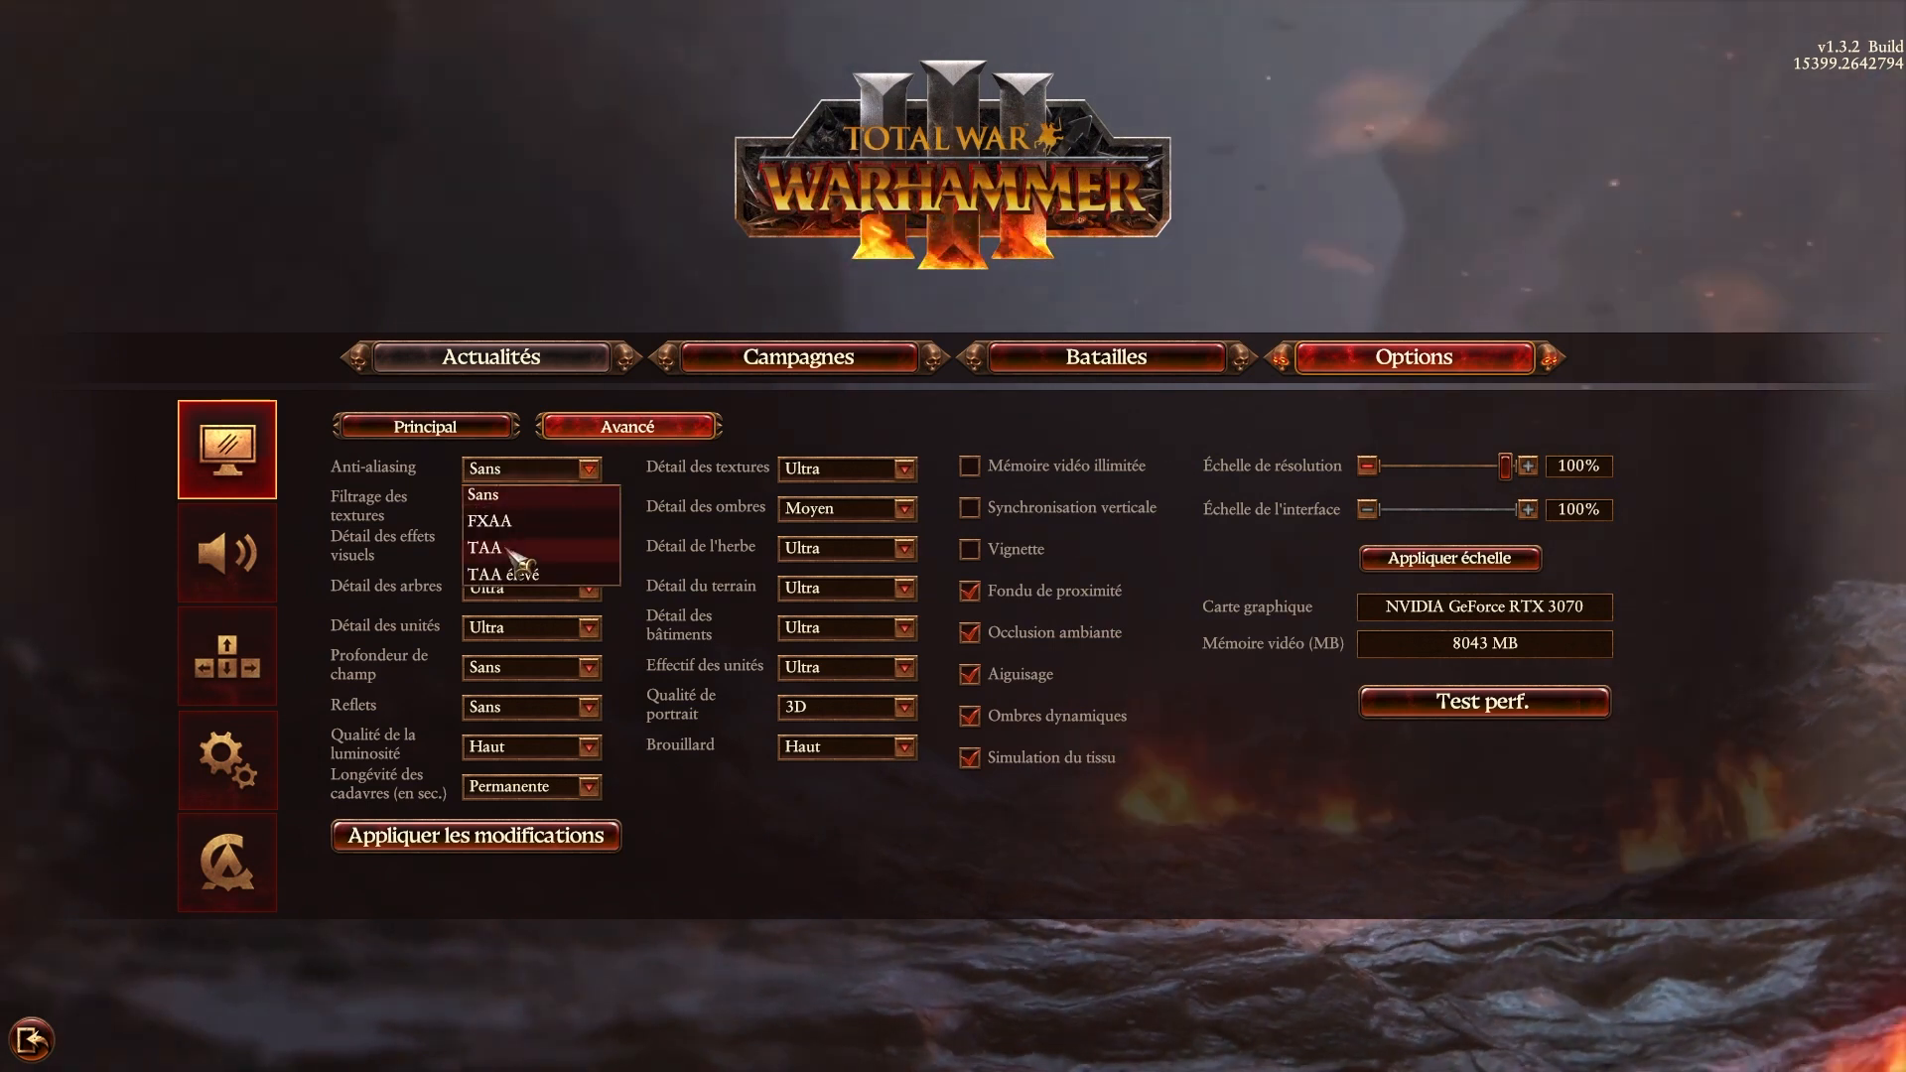
pyautogui.click(507, 549)
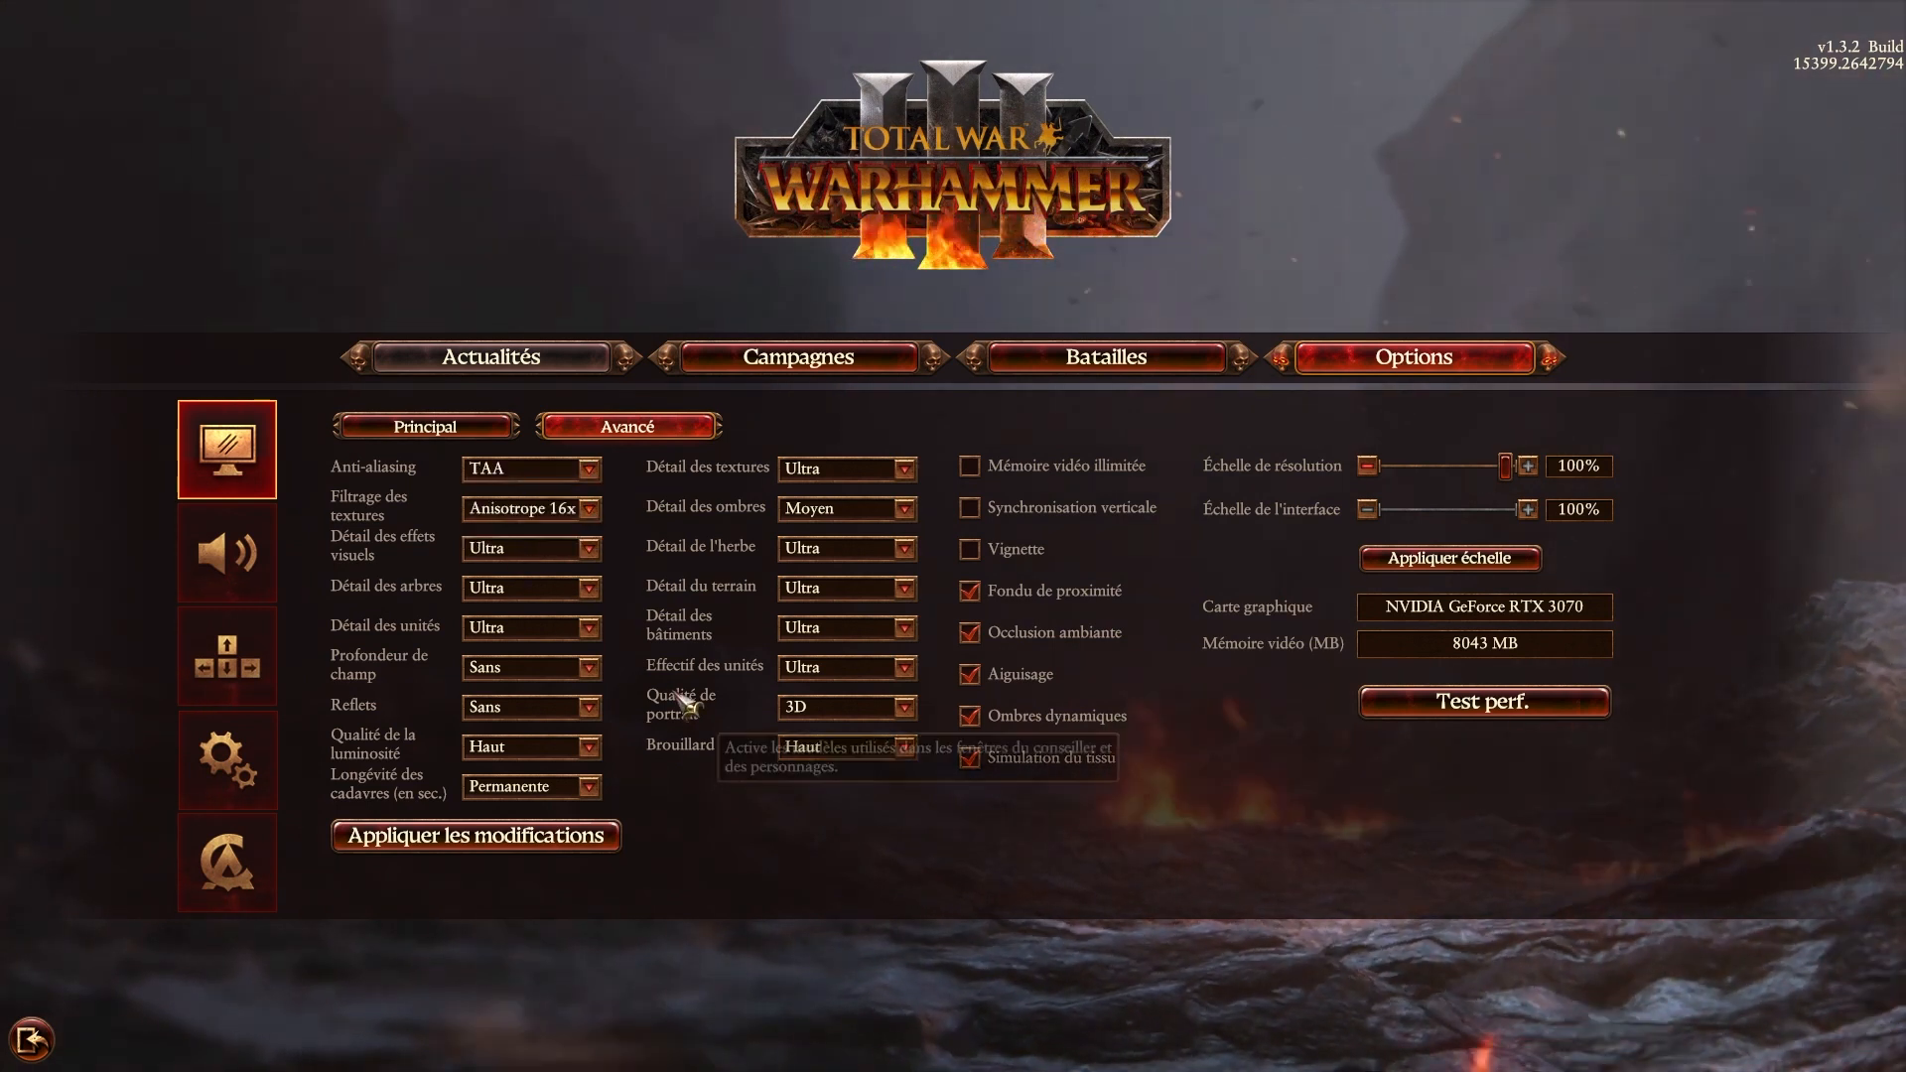
# Set Détail des effets visuels to Moyen and Qualité de la luminosité to Faible.
pyautogui.click(590, 549)
pyautogui.click(544, 603)
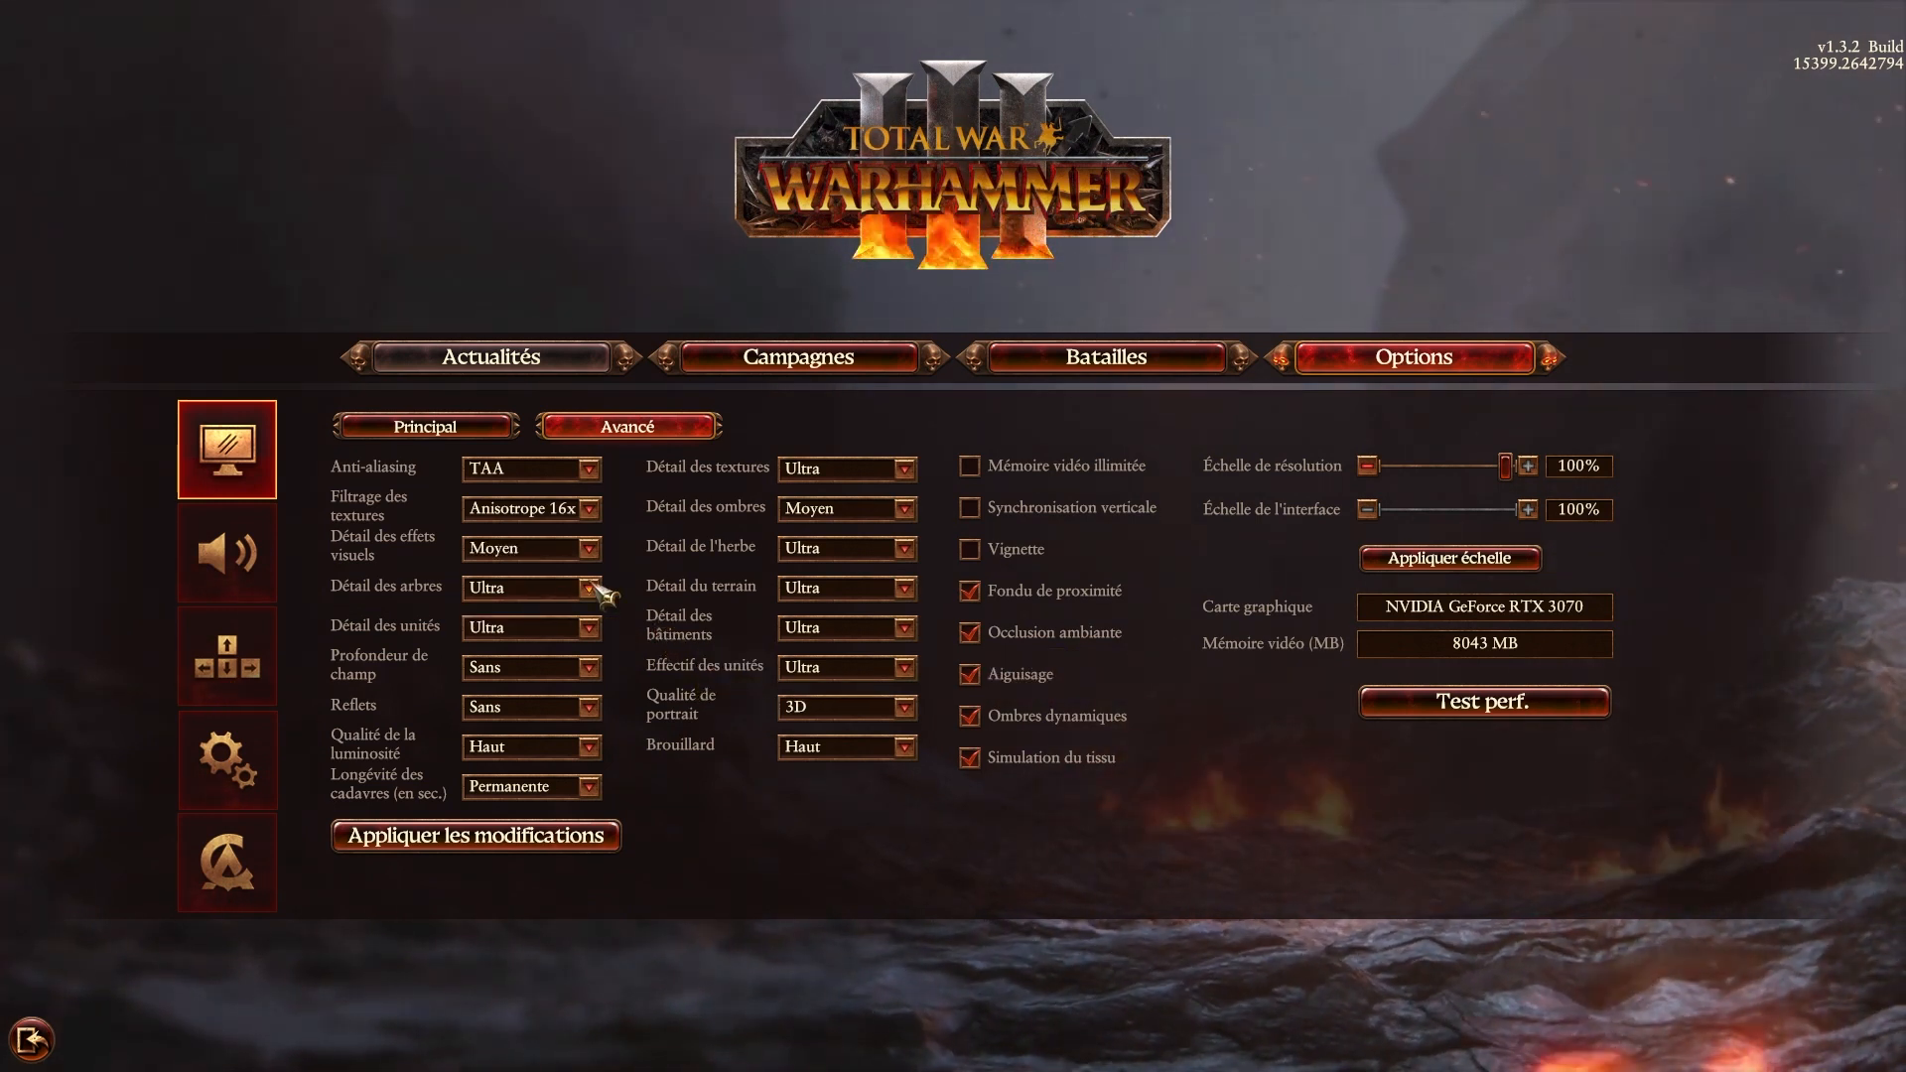
pyautogui.click(591, 749)
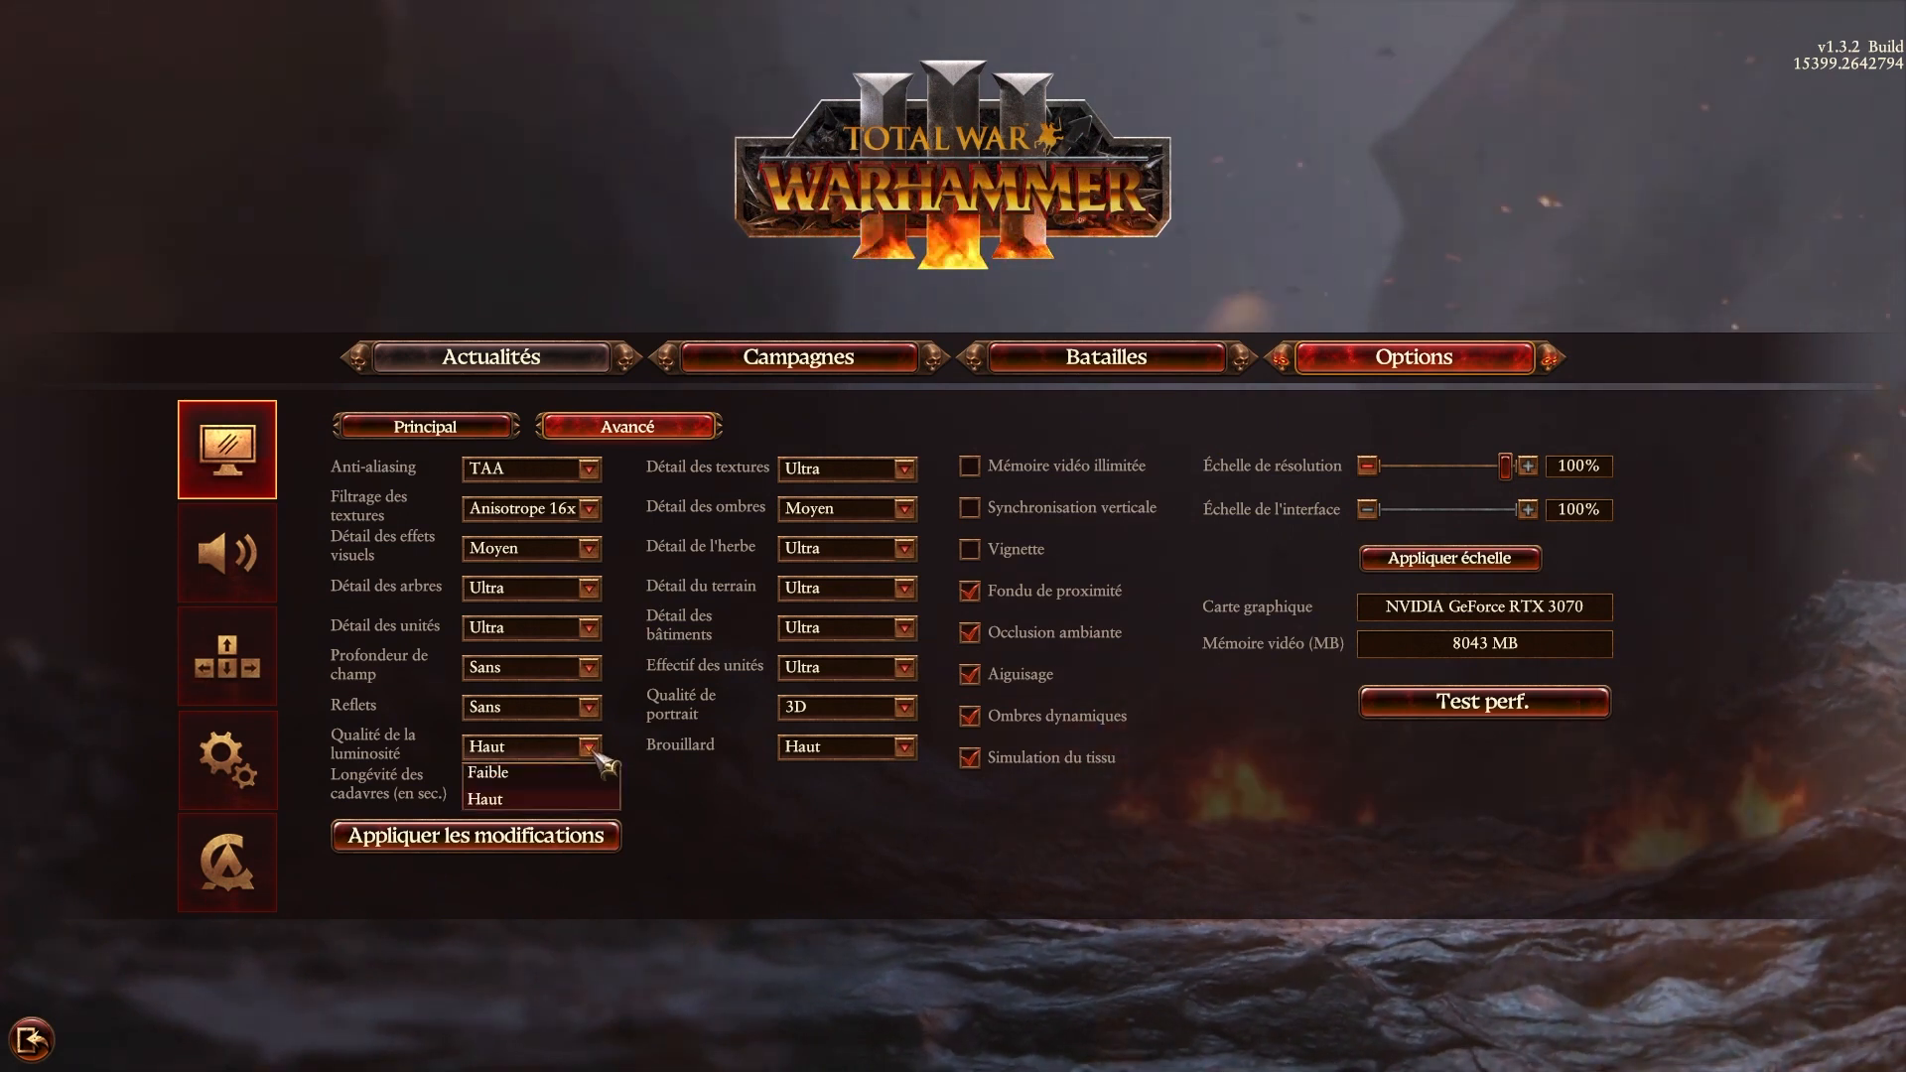
pyautogui.click(531, 772)
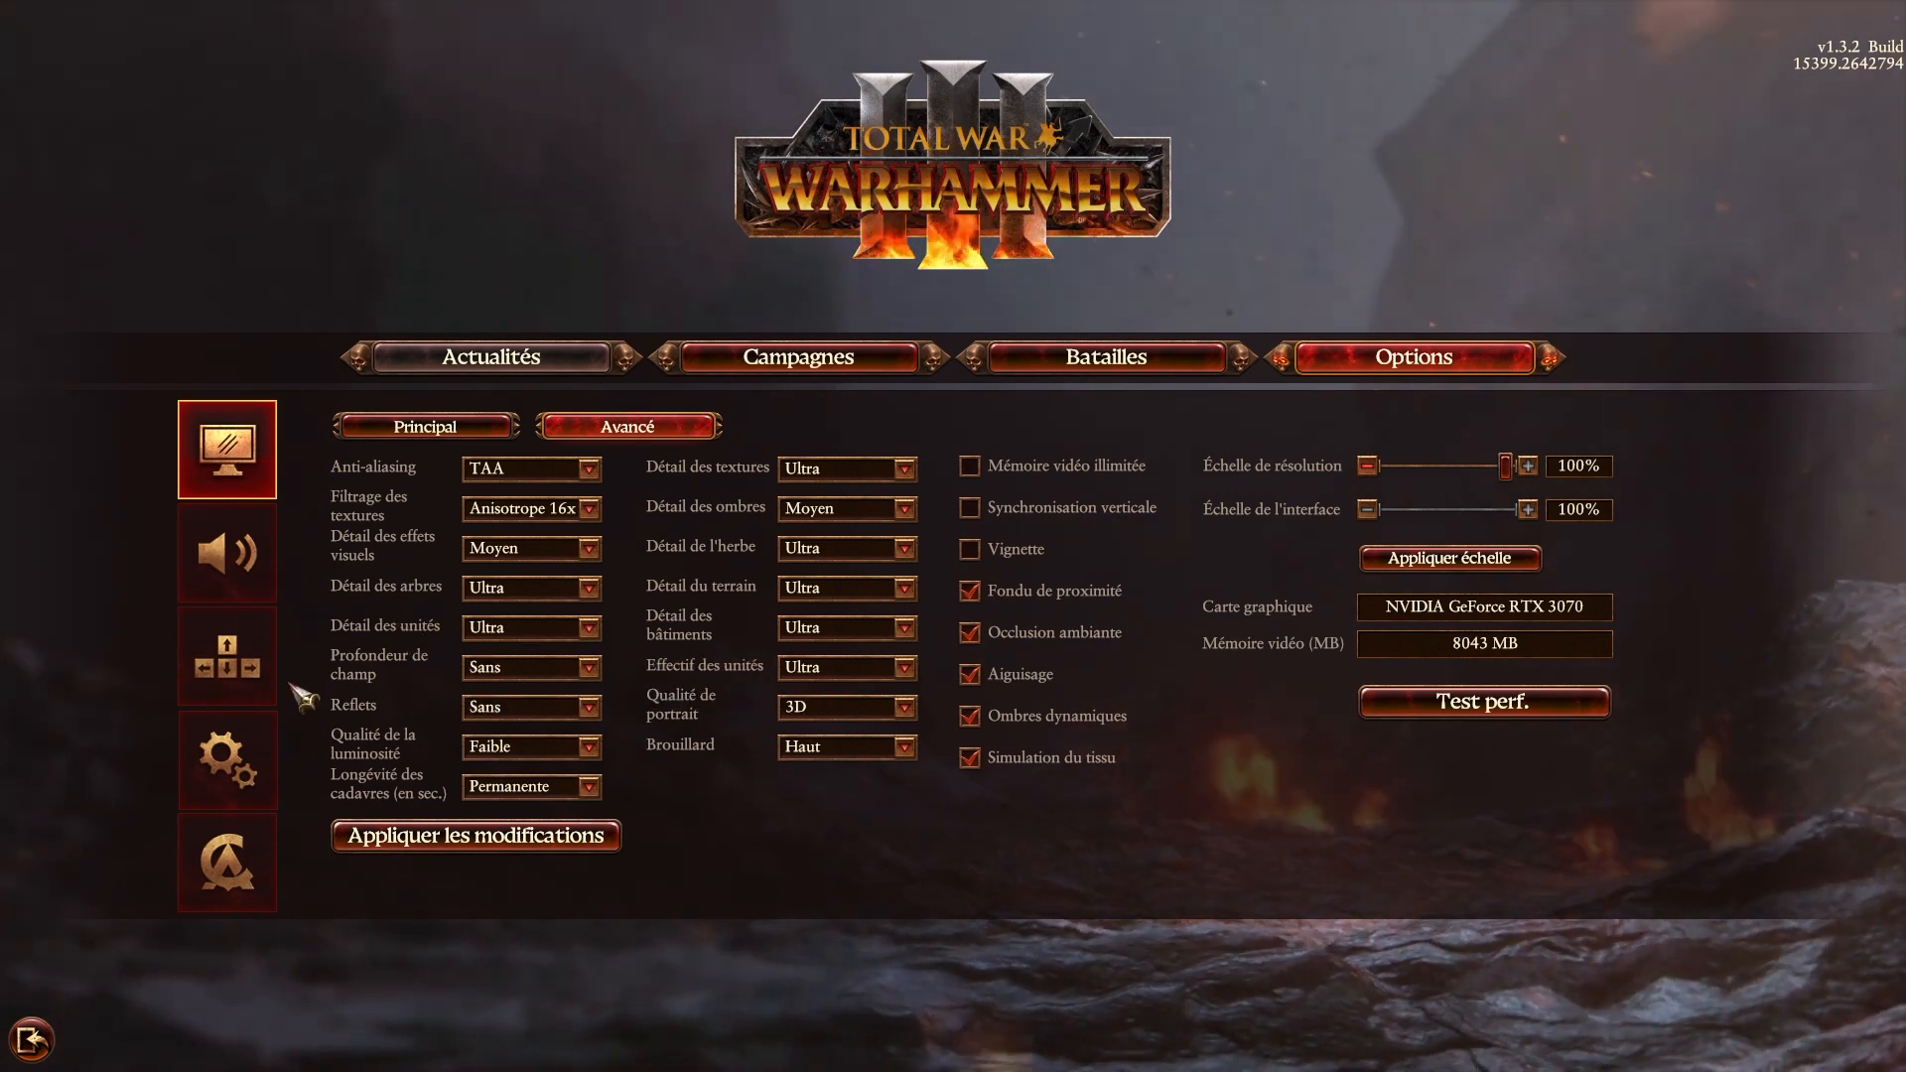
# Examine the sound options and audio quality level choices, and open the Paramètres de jeu page.
pyautogui.click(227, 552)
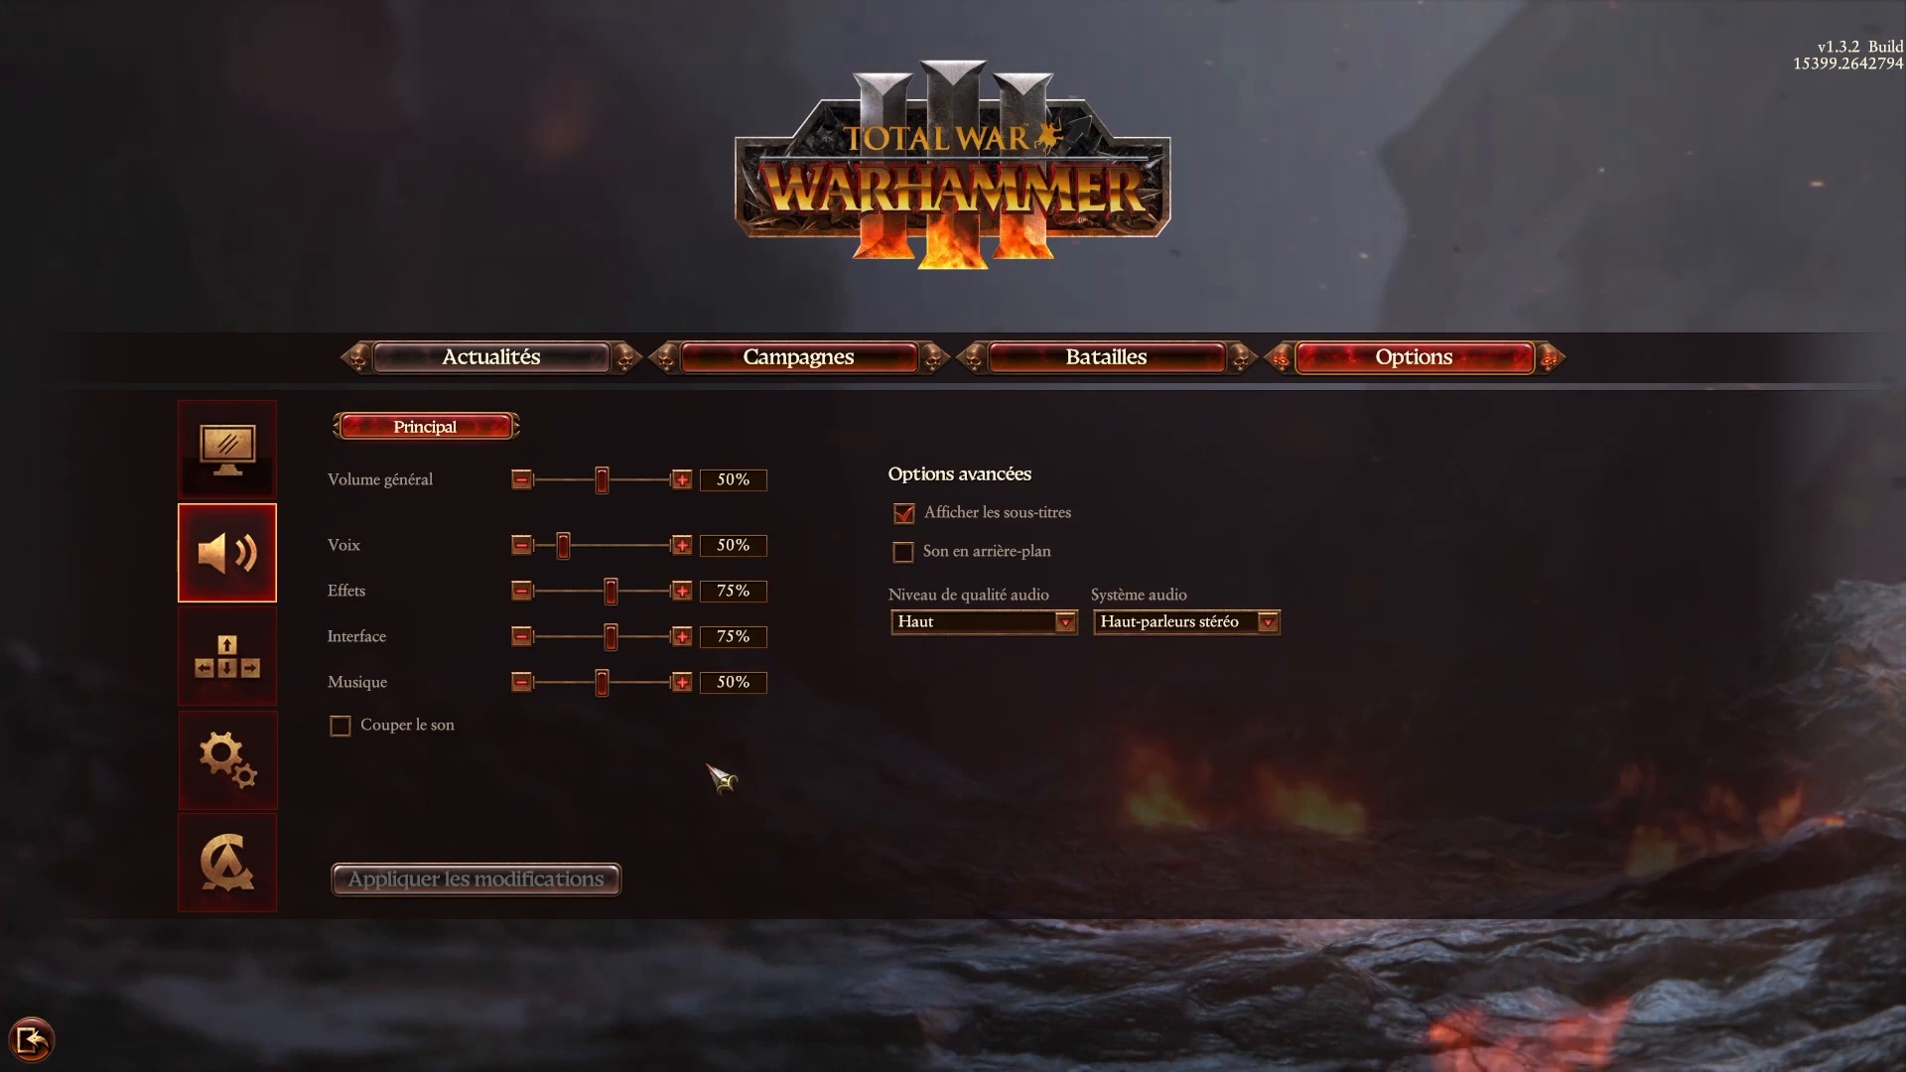
pyautogui.click(1066, 623)
pyautogui.click(1066, 625)
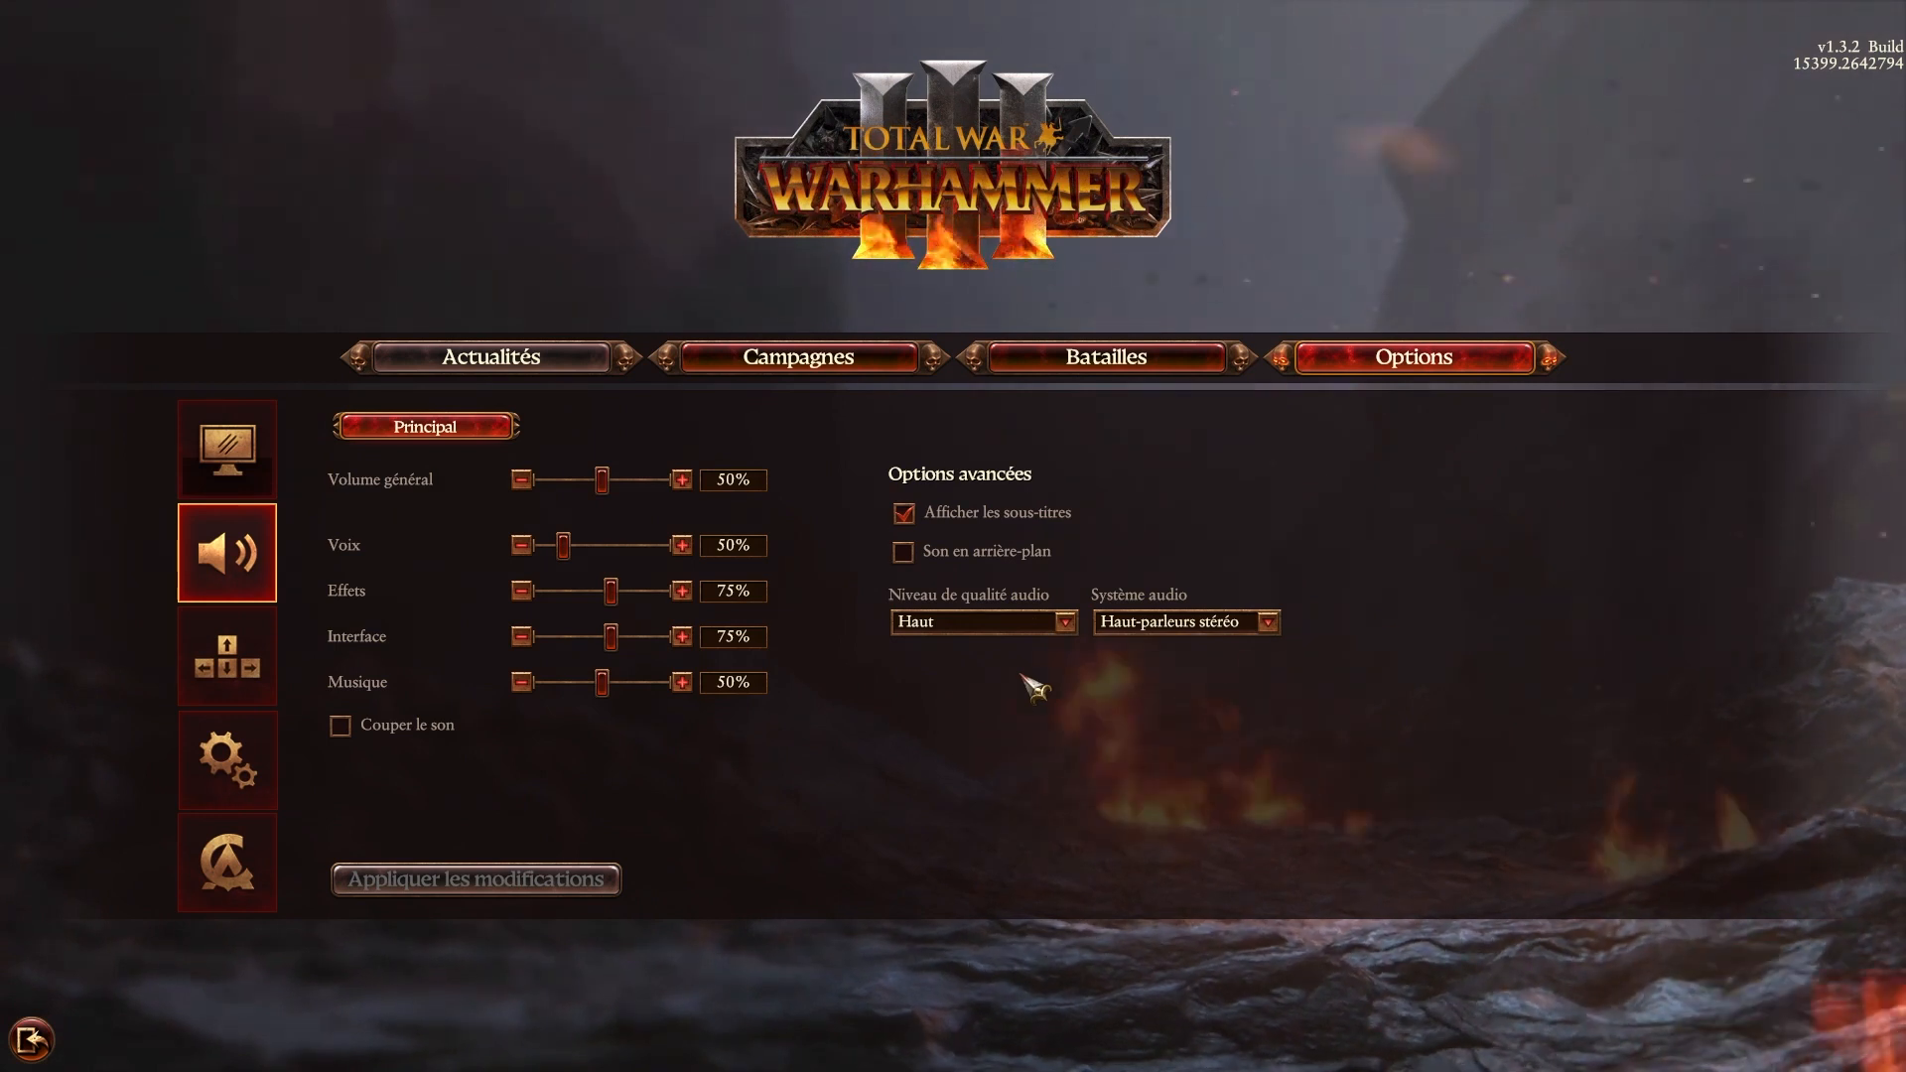
pyautogui.click(238, 764)
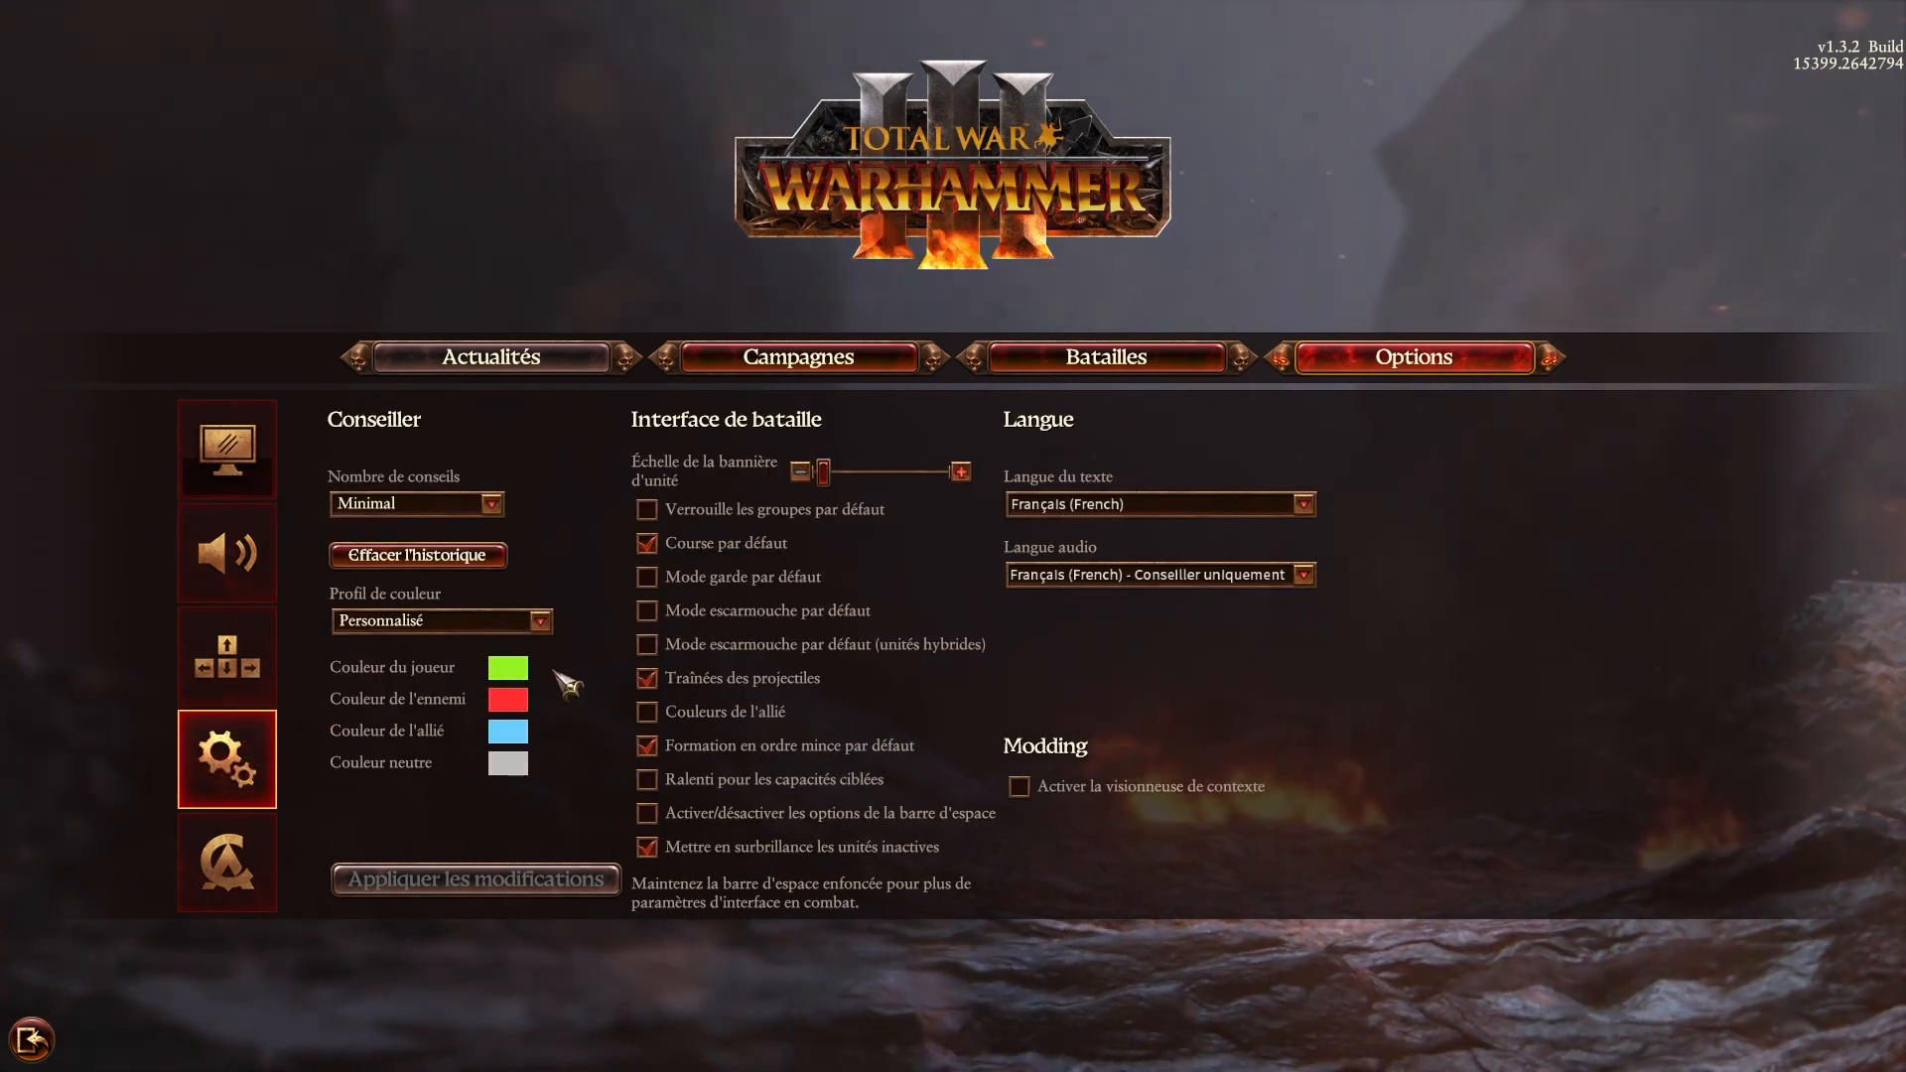